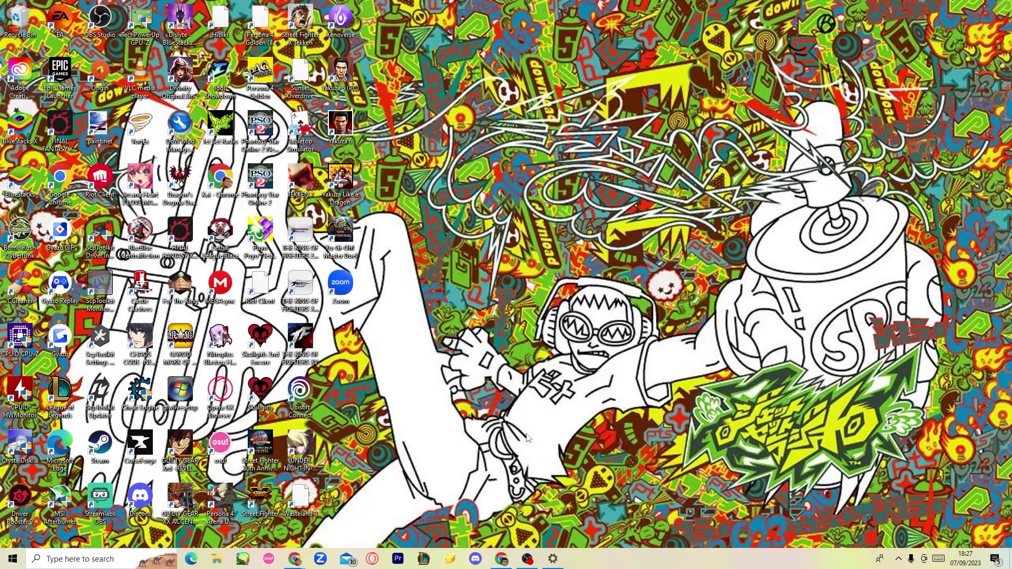
# Step: Launch Adobe Premiere Pro
pyautogui.click(398, 559)
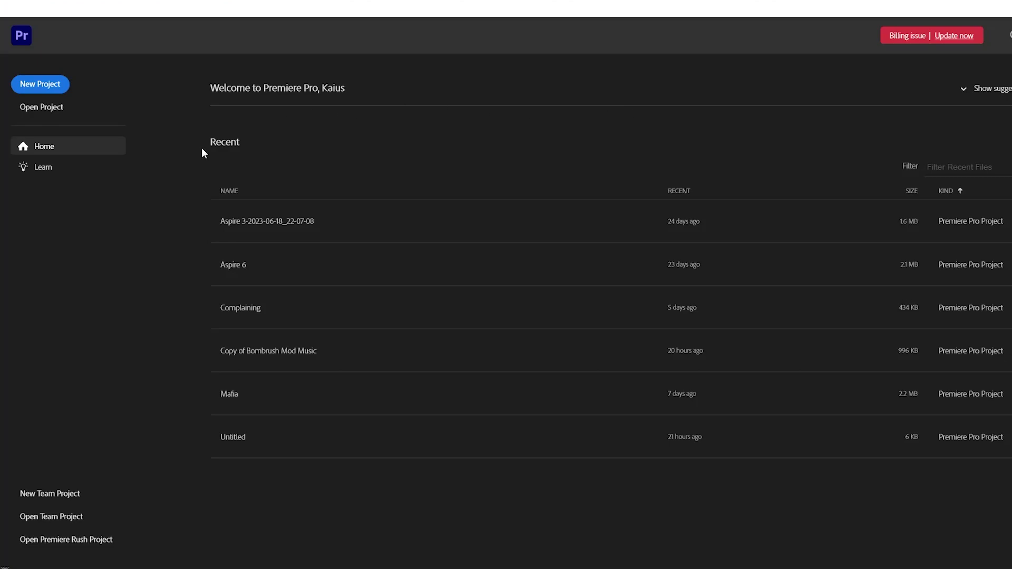
# Step: Look through the in-app and web tutorials on the Learn page, and return to the home page
pyautogui.click(47, 174)
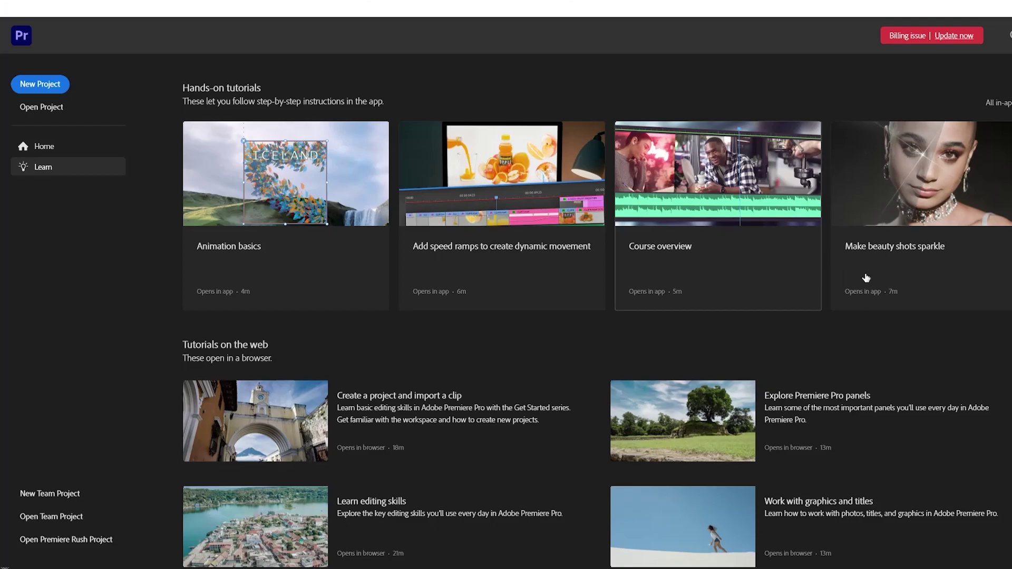
pyautogui.scroll(-1, 996, 295)
pyautogui.scroll(-1, 996, 295)
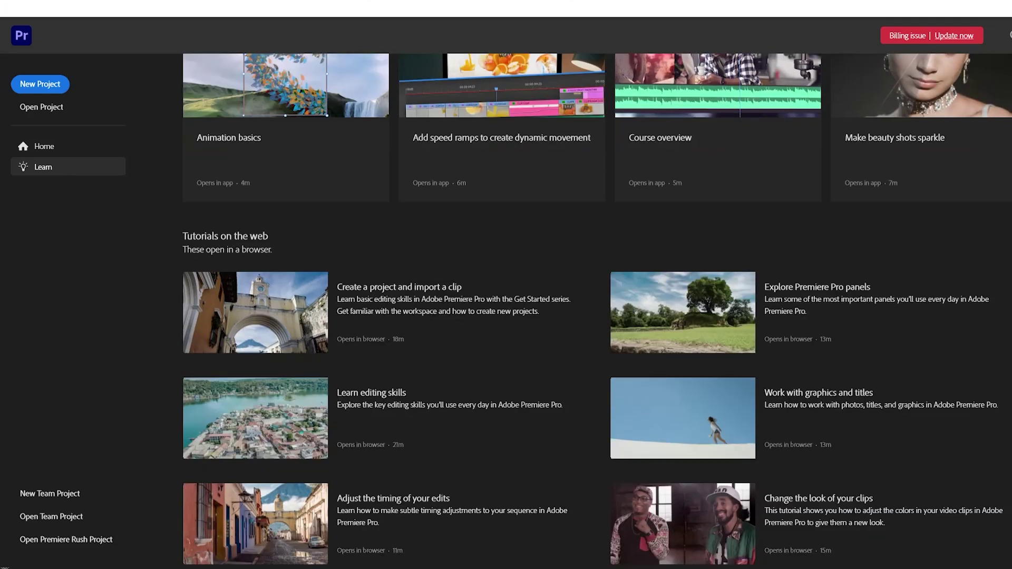
pyautogui.scroll(-3, 1005, 375)
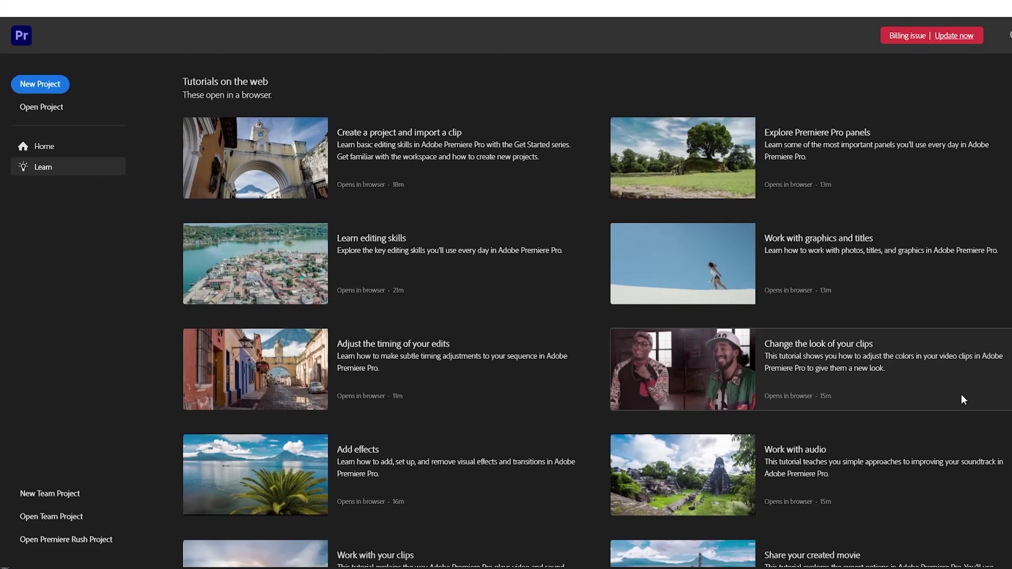
pyautogui.scroll(-3, 960, 399)
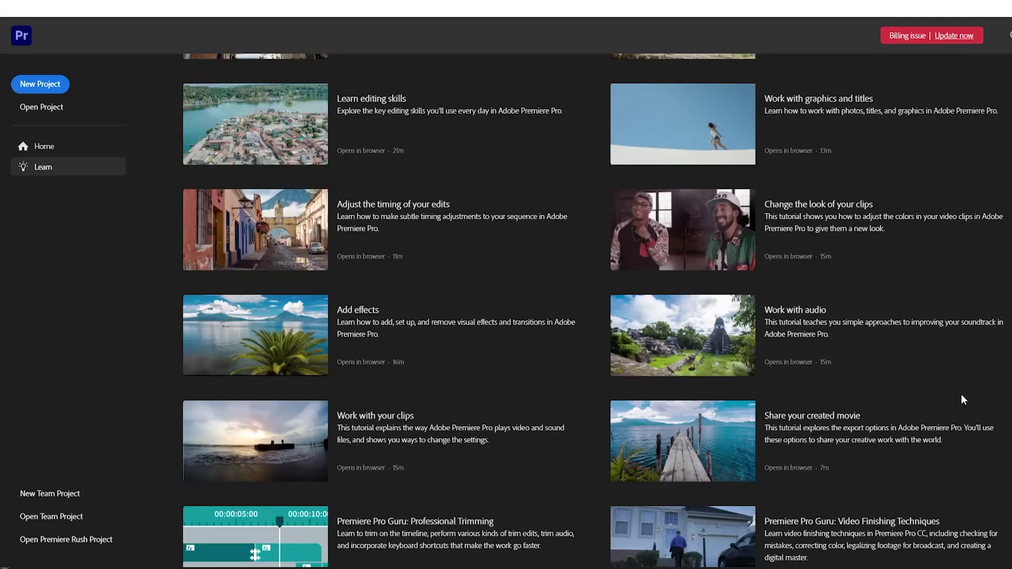
pyautogui.scroll(-7, 682, 201)
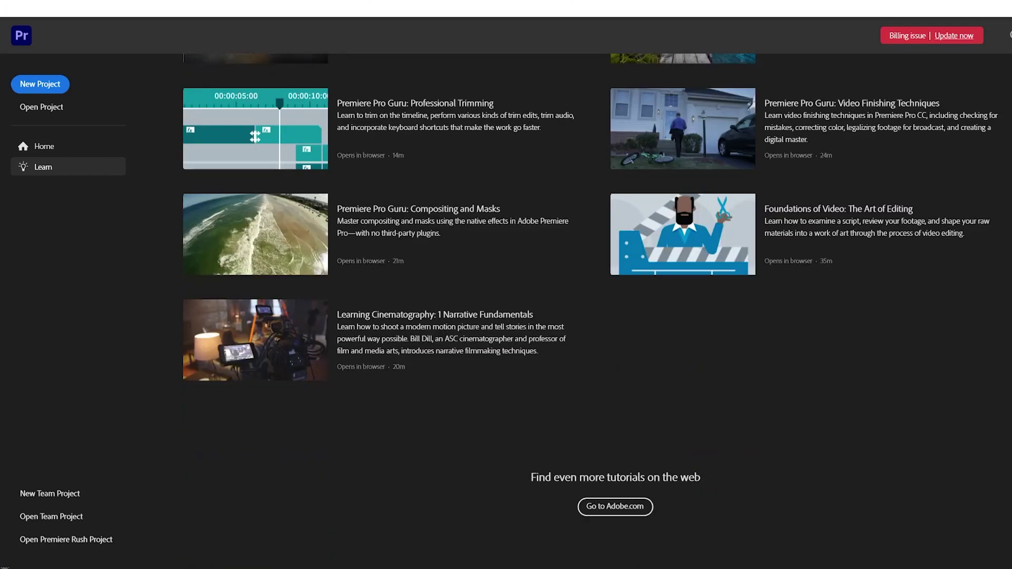
pyautogui.scroll(15, 682, 201)
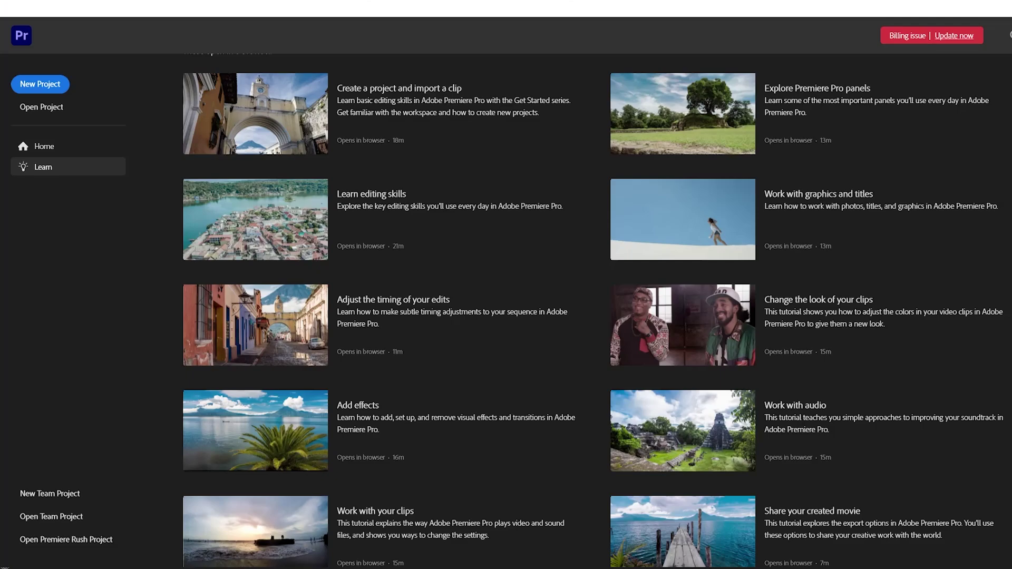
pyautogui.scroll(-7, 593, 311)
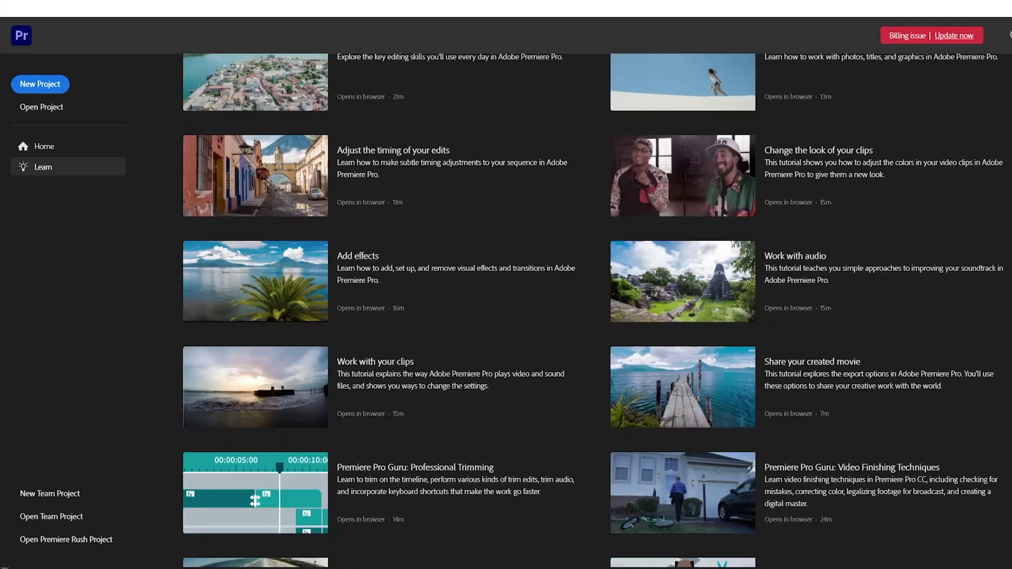
pyautogui.scroll(6, 593, 311)
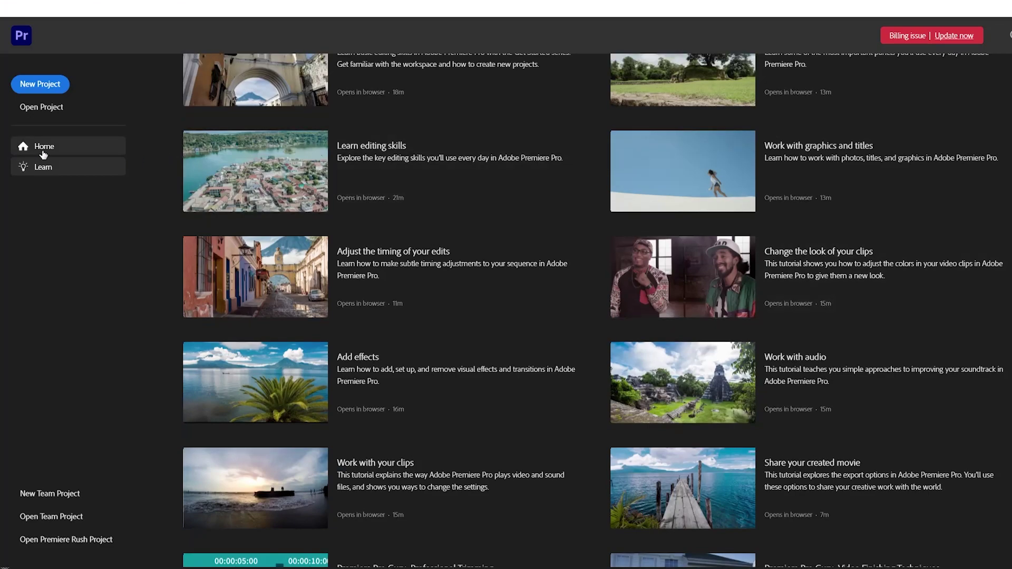
pyautogui.click(42, 153)
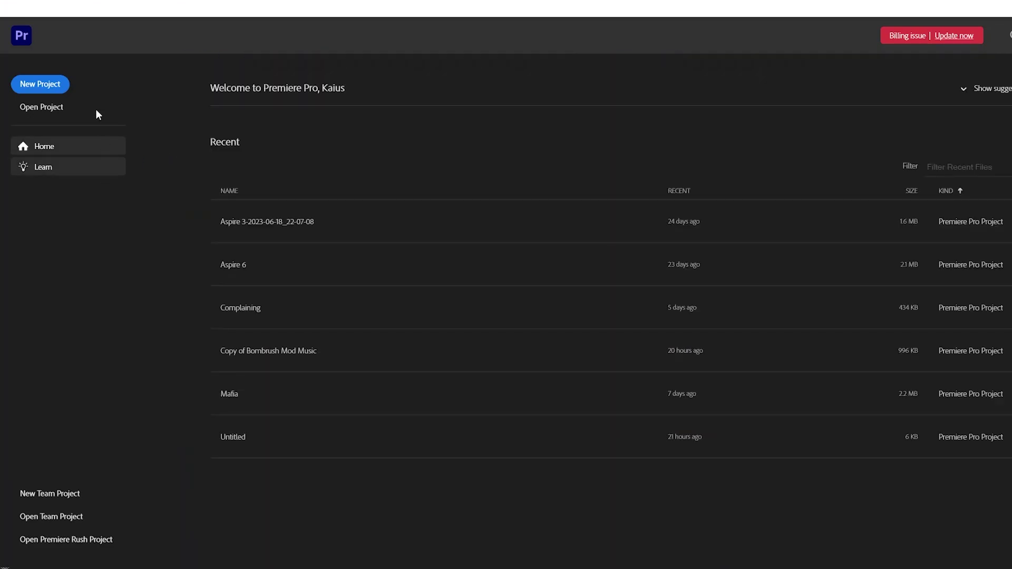
# Step: Start a new project and name it "Learning PP"
pyautogui.click(52, 83)
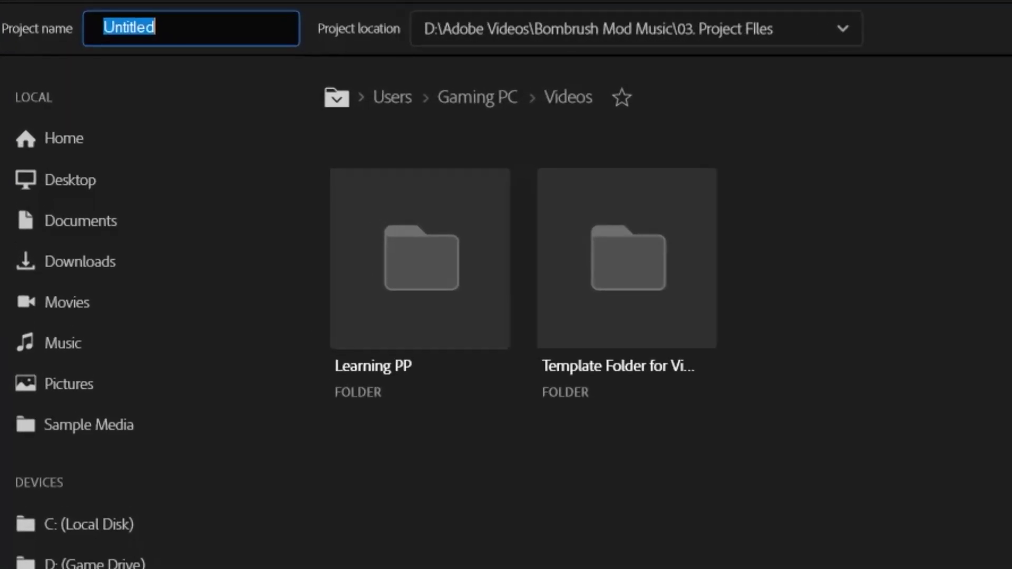
pyautogui.press('BackSpace')
pyautogui.write('Learning ')
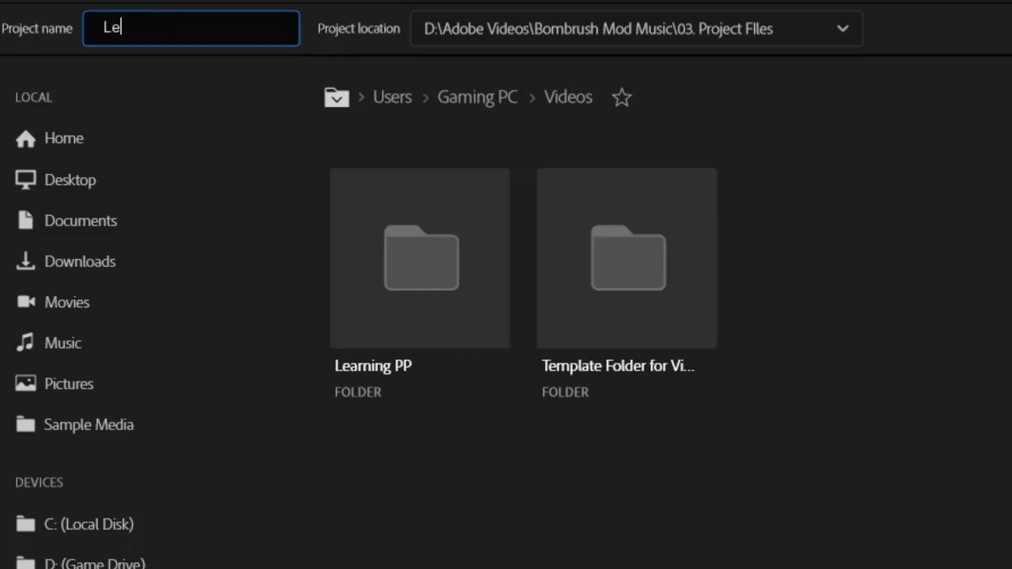
pyautogui.write('P')
pyautogui.write('P')
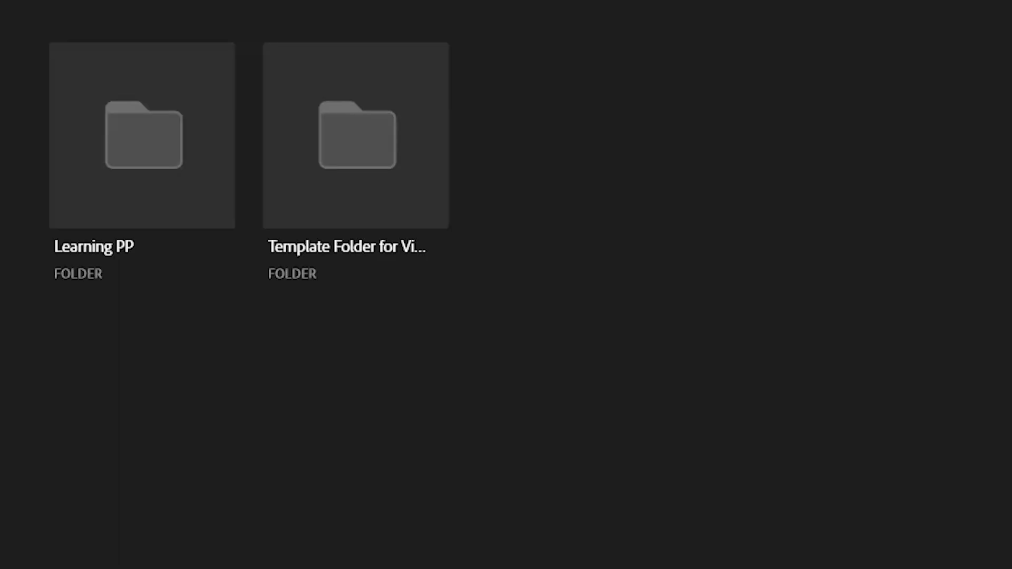
# Step: Open the Learning PP folder in the media browser and choose Learning PP under Videos as the project location
pyautogui.doubleClick(171, 182)
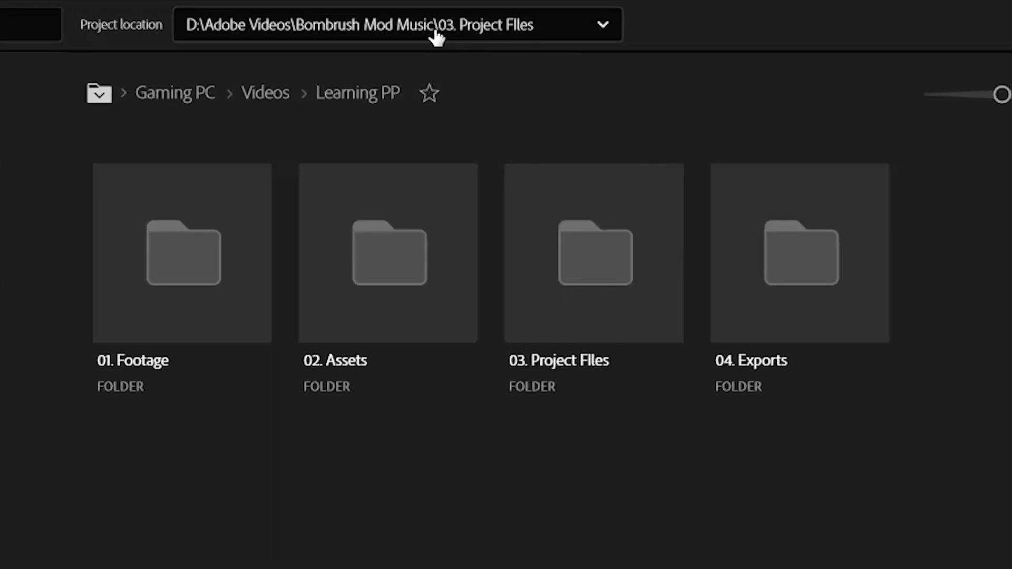
pyautogui.click(436, 35)
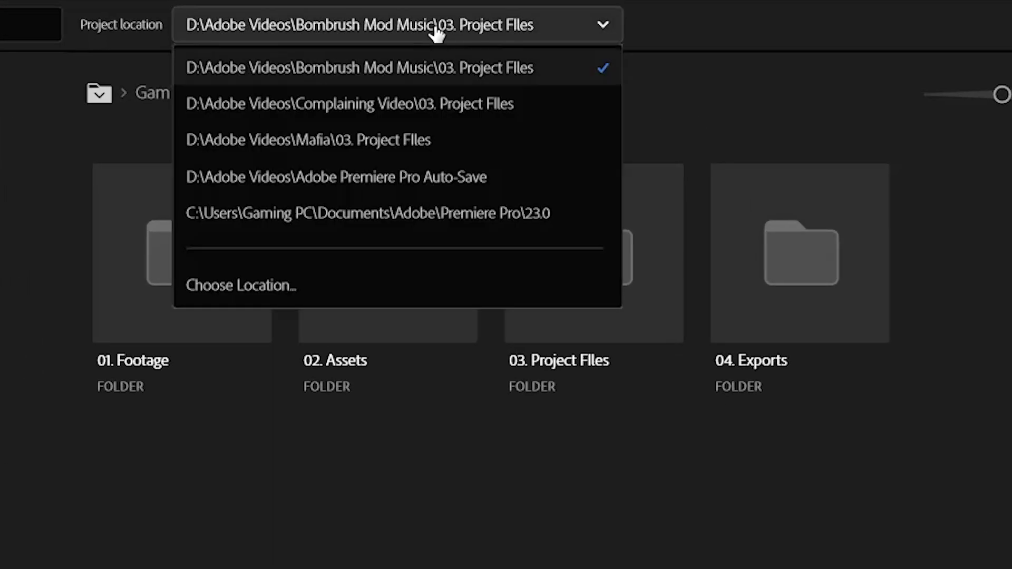
pyautogui.click(300, 287)
pyautogui.click(64, 534)
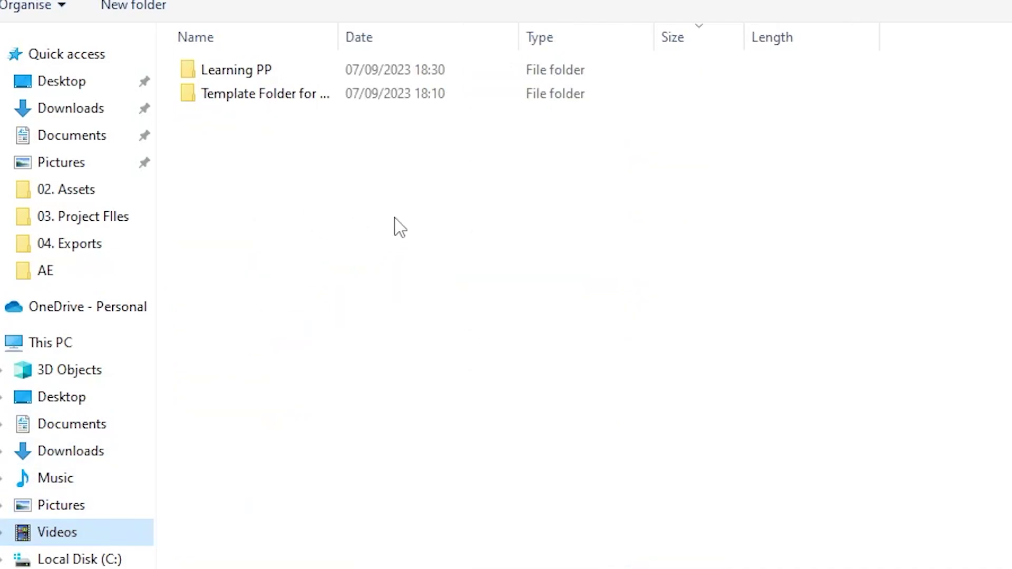
pyautogui.press('Tab')
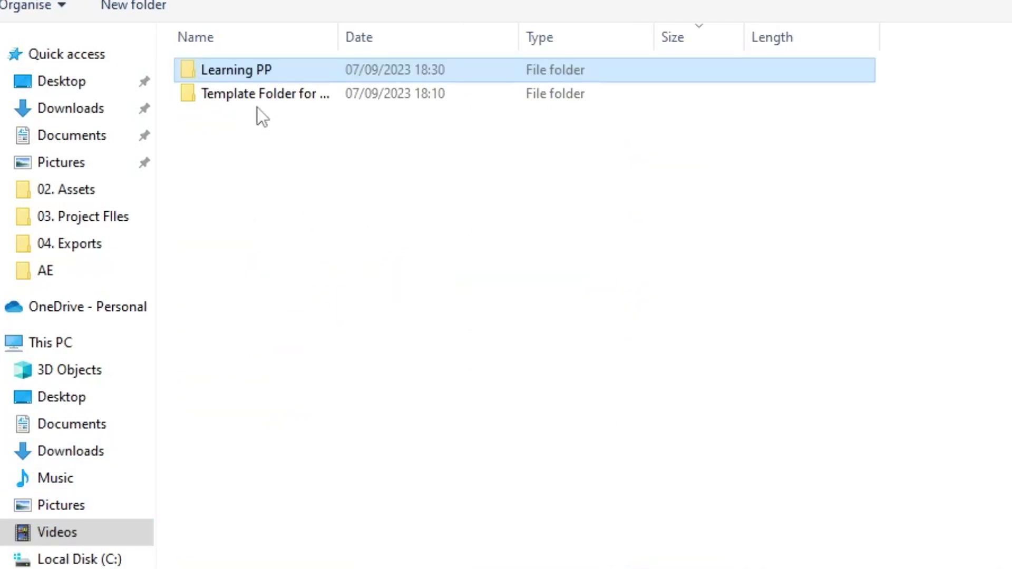
pyautogui.doubleClick(236, 76)
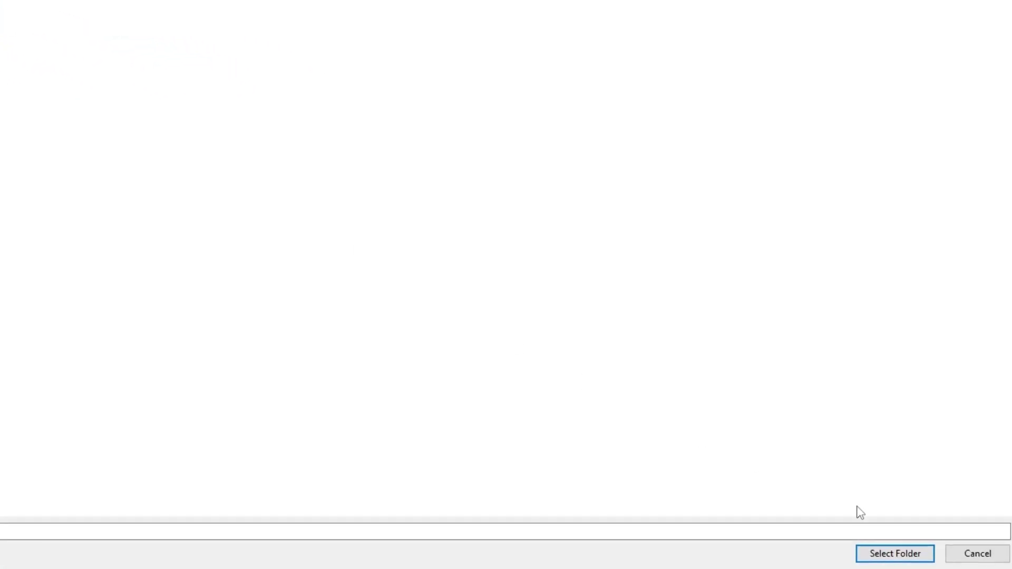
pyautogui.click(897, 552)
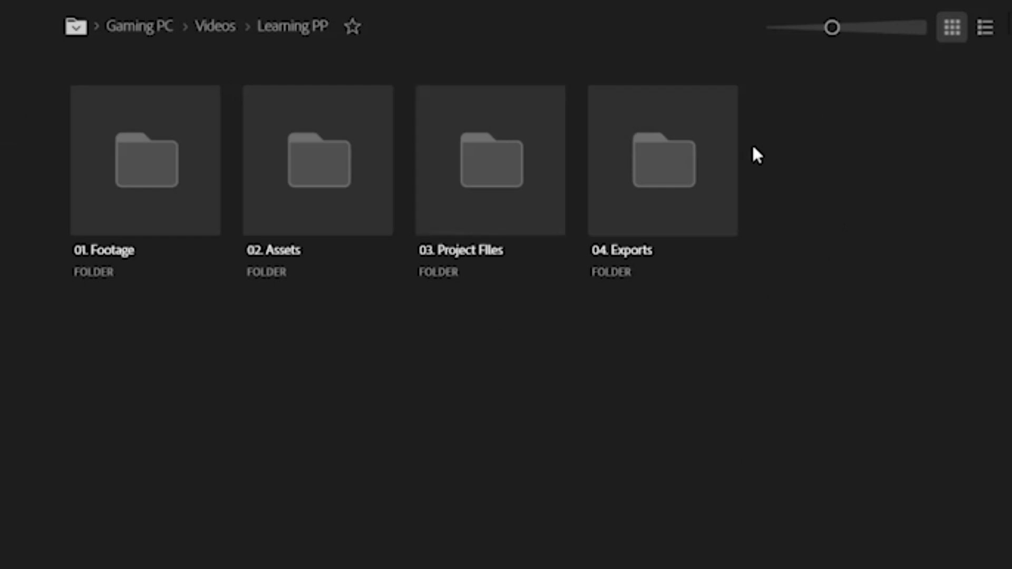
# Step: Show the Learning PP folder contents as a list and try several thumbnail sizes
pyautogui.click(987, 30)
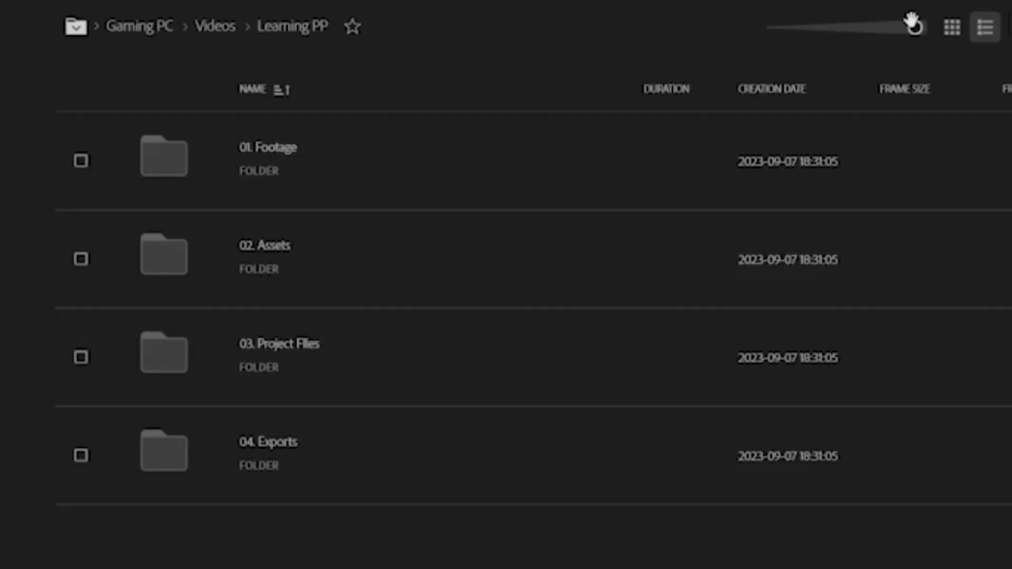
pyautogui.click(912, 26)
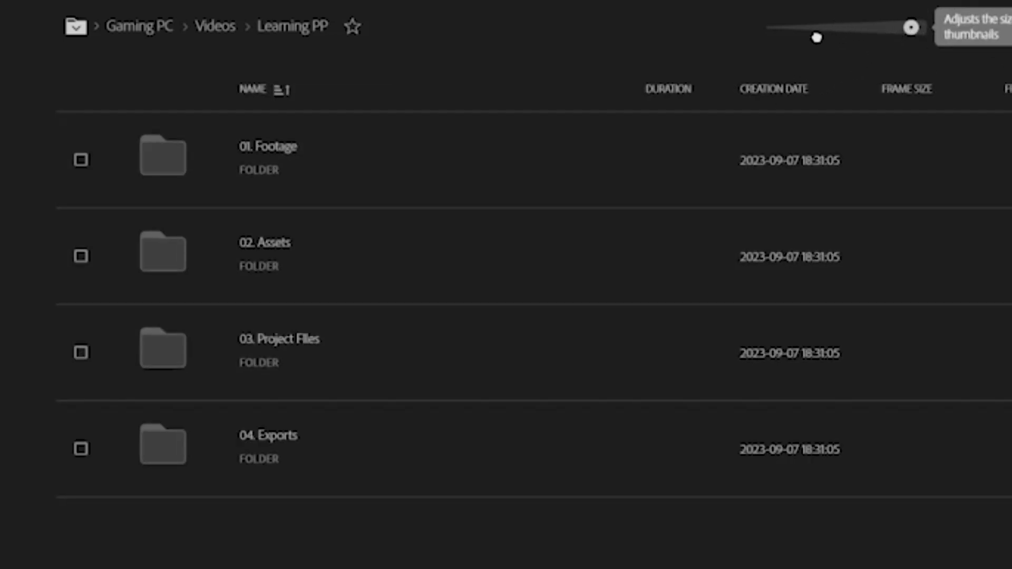
pyautogui.click(815, 38)
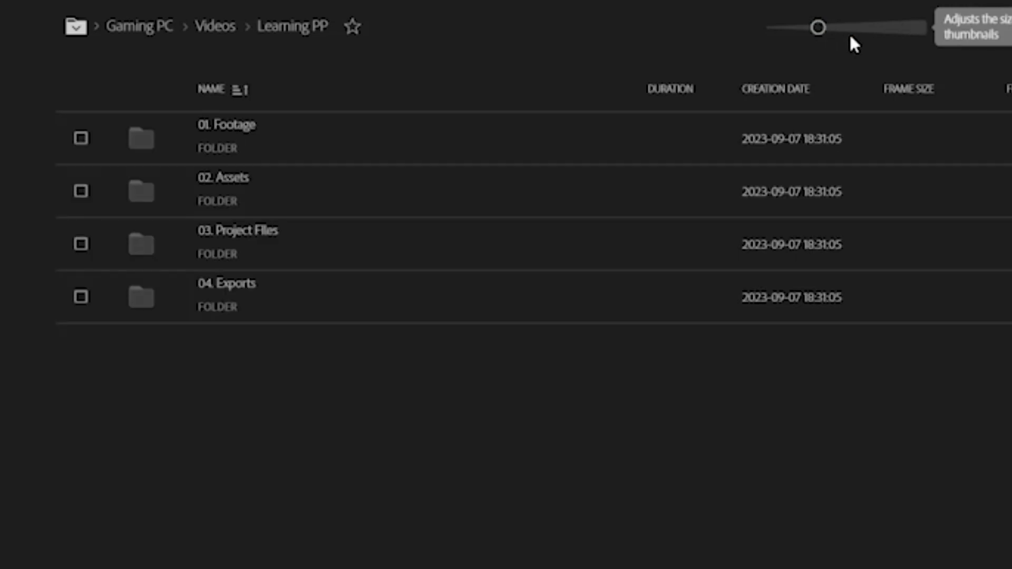
pyautogui.click(772, 27)
pyautogui.click(818, 27)
pyautogui.moveTo(817, 27); pyautogui.dragTo(894, 27)
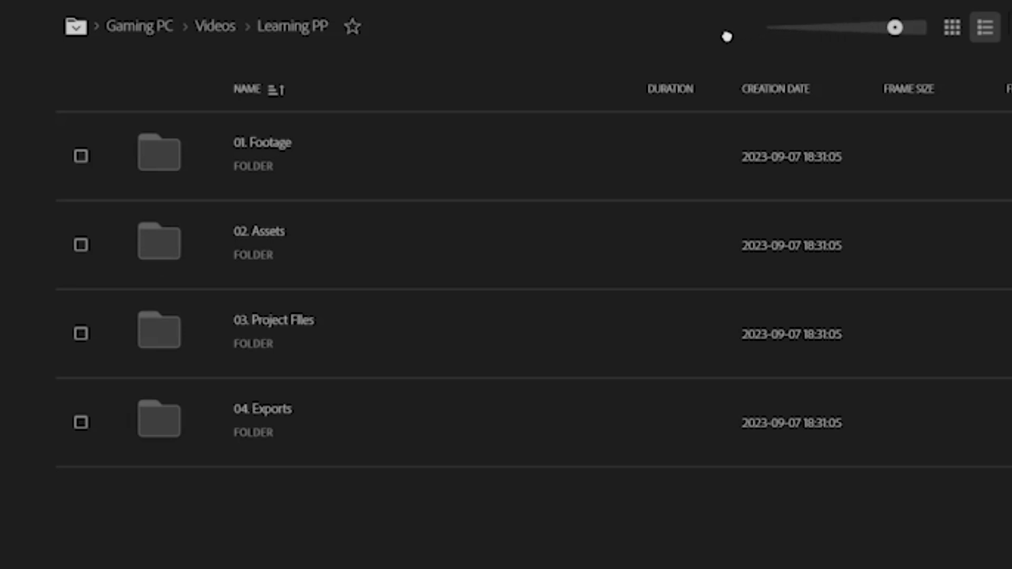
pyautogui.click(722, 36)
# Step: Return the media browser to grid view with the thumbnails at their smallest size
pyautogui.click(952, 27)
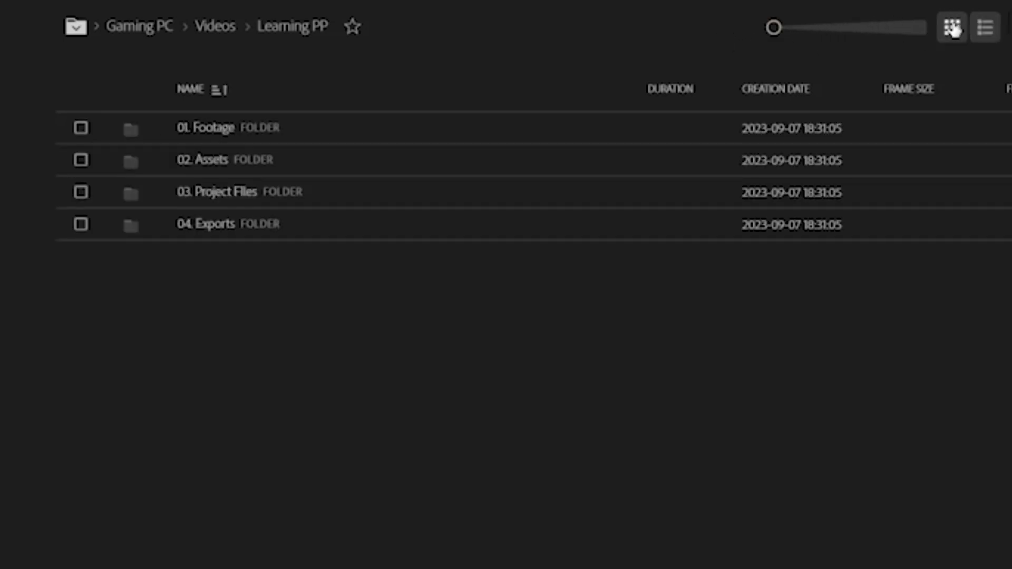
pyautogui.moveTo(815, 28); pyautogui.dragTo(571, 28)
pyautogui.click(959, 30)
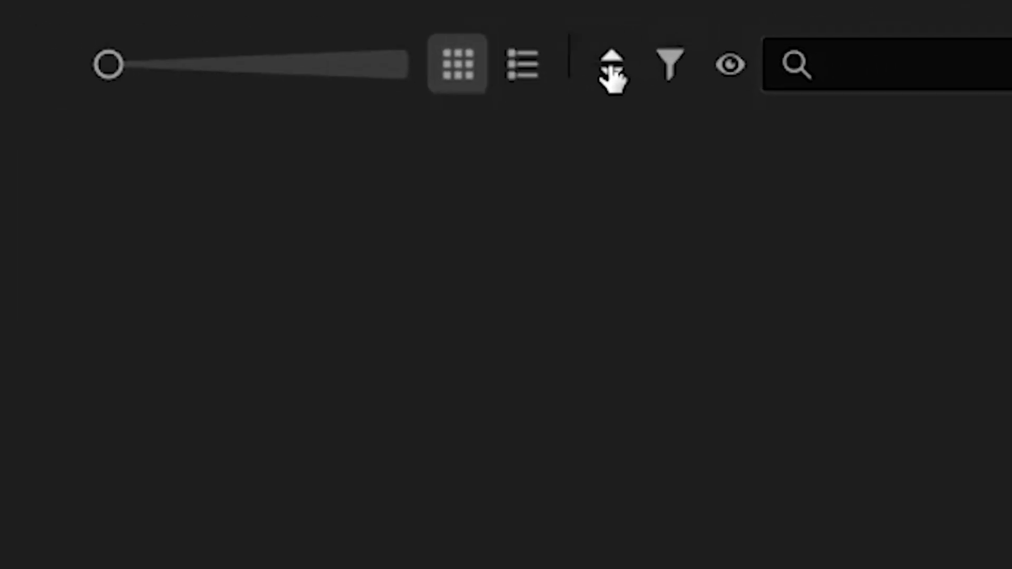
# Step: Review the media browser's sort order, file type filter and camera format viewing options
pyautogui.click(958, 34)
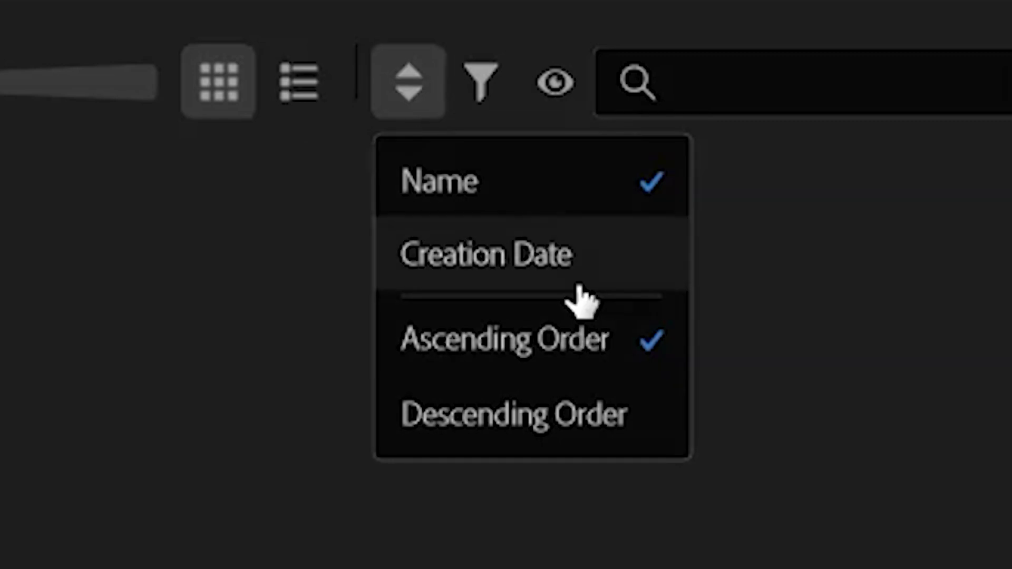
pyautogui.click(476, 94)
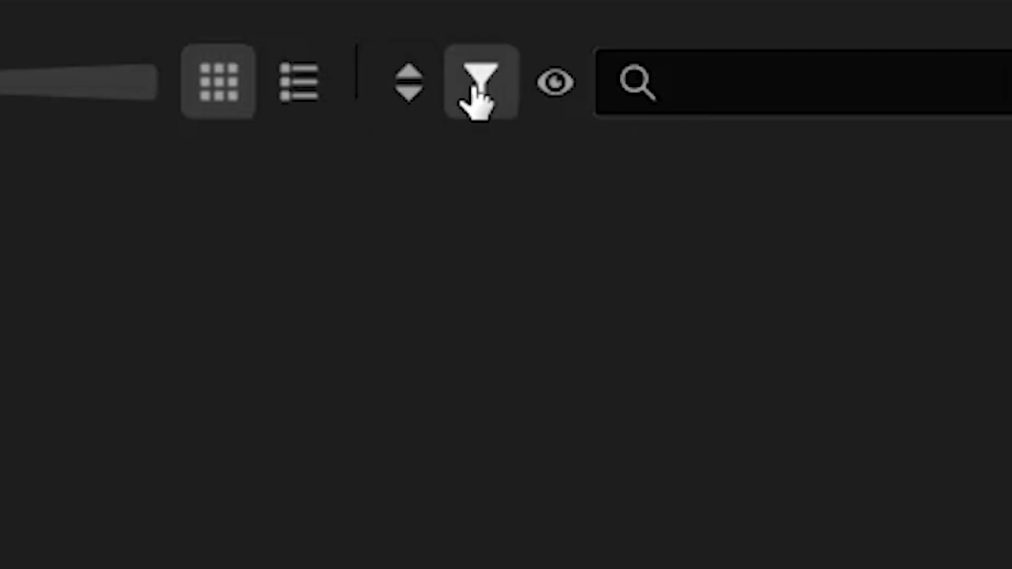
pyautogui.click(477, 95)
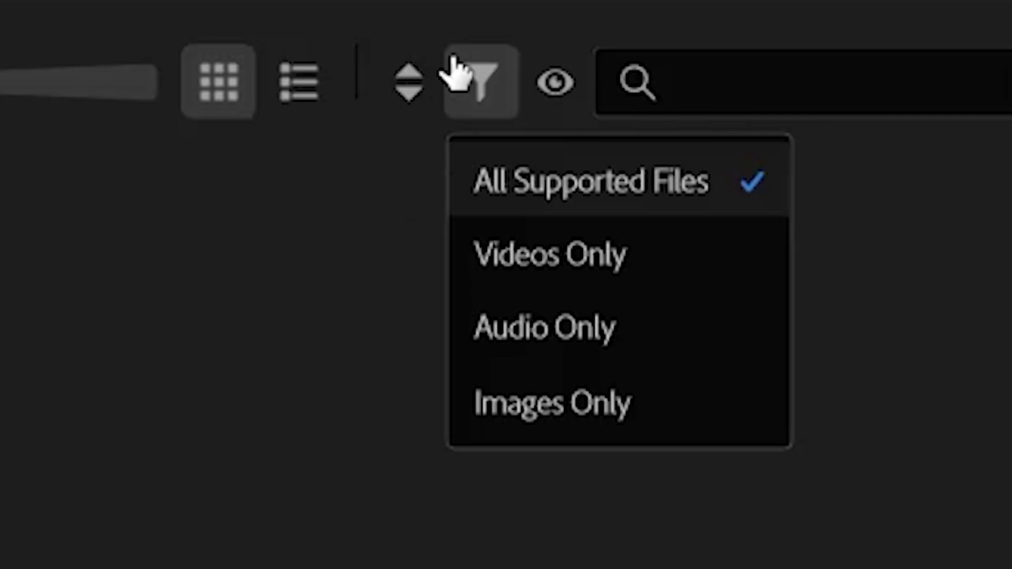
pyautogui.click(556, 82)
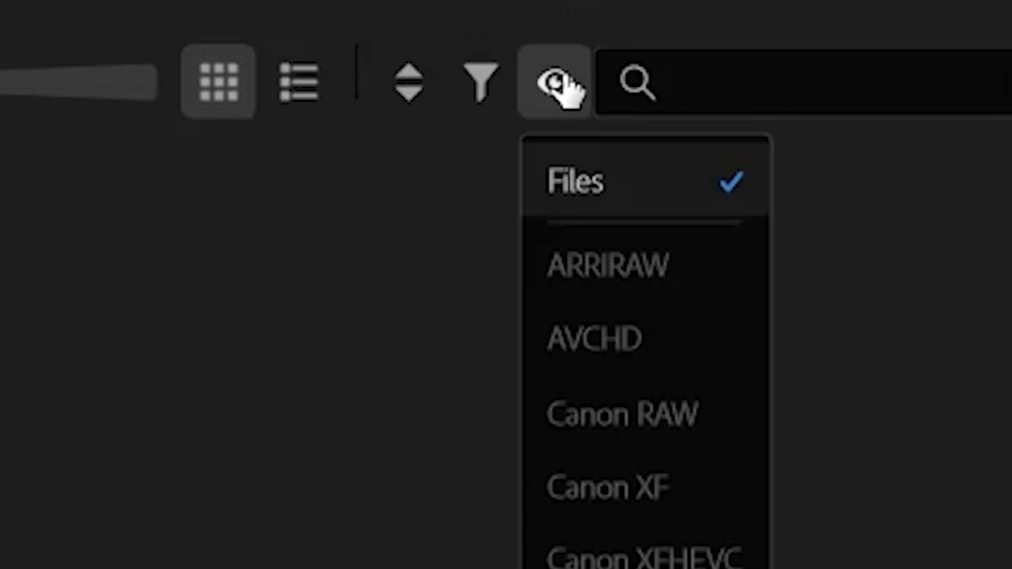
pyautogui.click(316, 316)
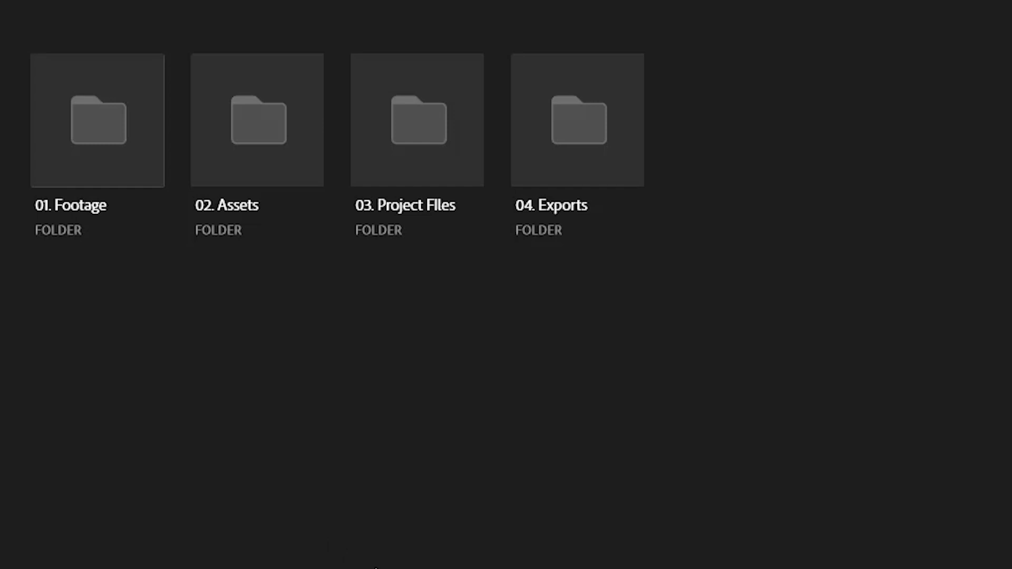
# Step: Open the 01. Footage folder and select the 3:49 and 2:40 MP4 clips for import
pyautogui.doubleClick(112, 135)
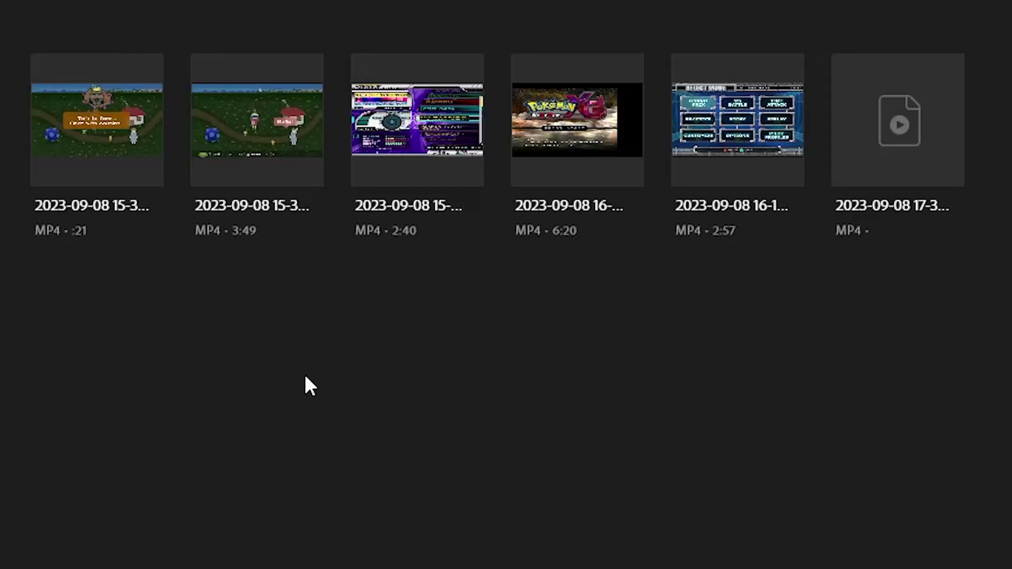
pyautogui.click(231, 96)
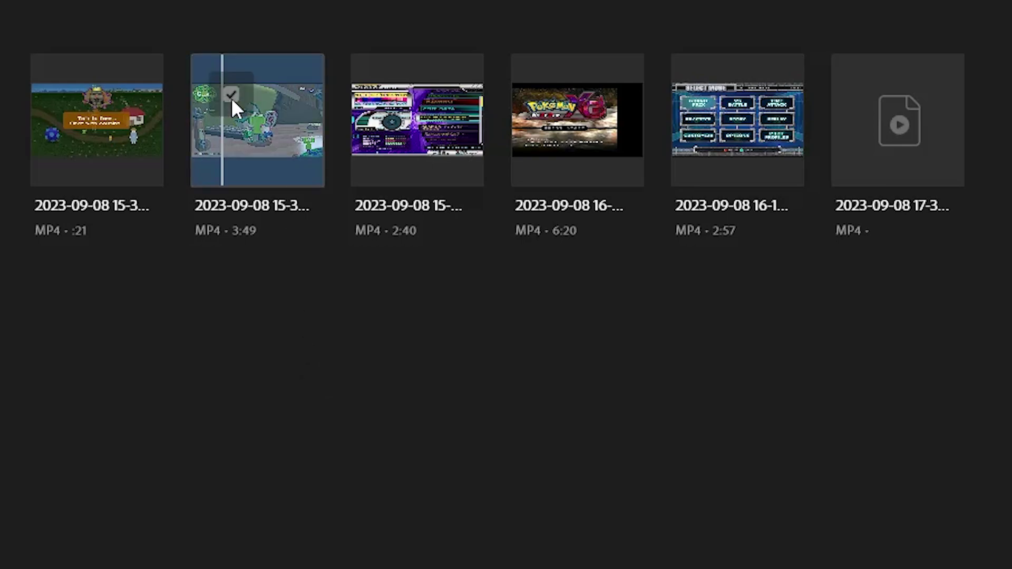
pyautogui.click(389, 92)
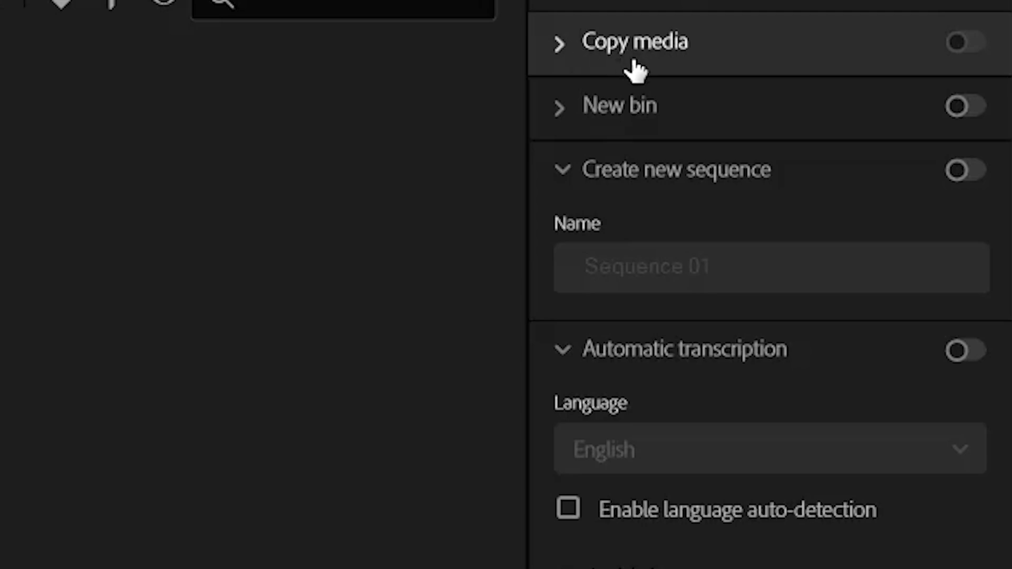
# Step: Turn on the new bin import option with the bin named Footage, and create the project
pyautogui.click(634, 125)
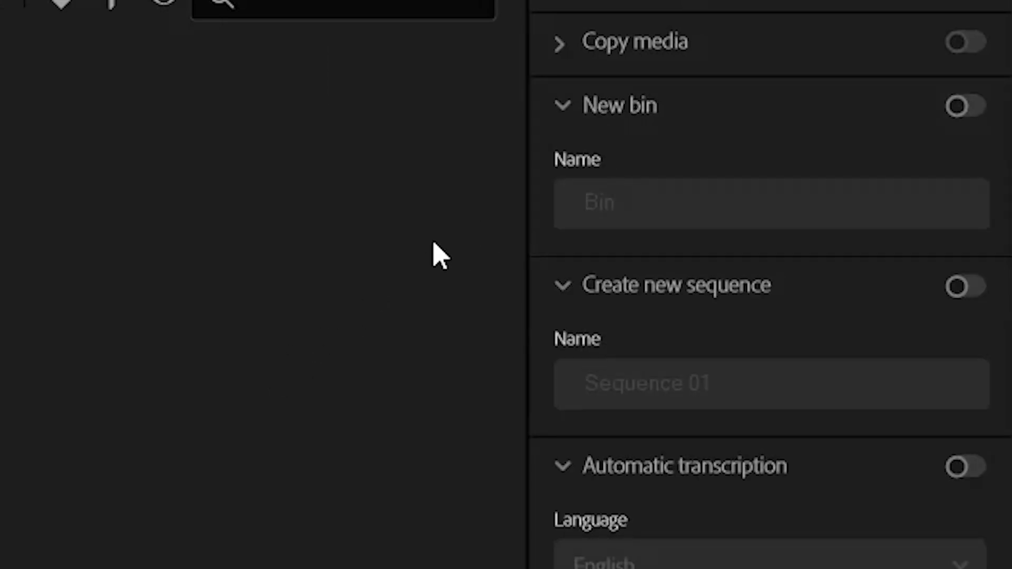
pyautogui.click(953, 106)
pyautogui.click(596, 201)
pyautogui.doubleClick(596, 200)
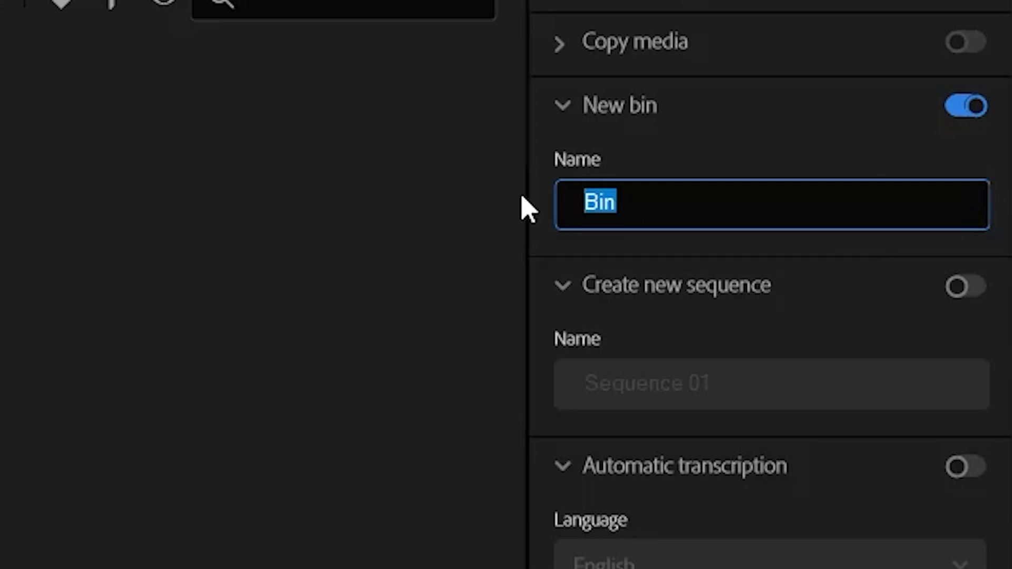
pyautogui.write('Footage')
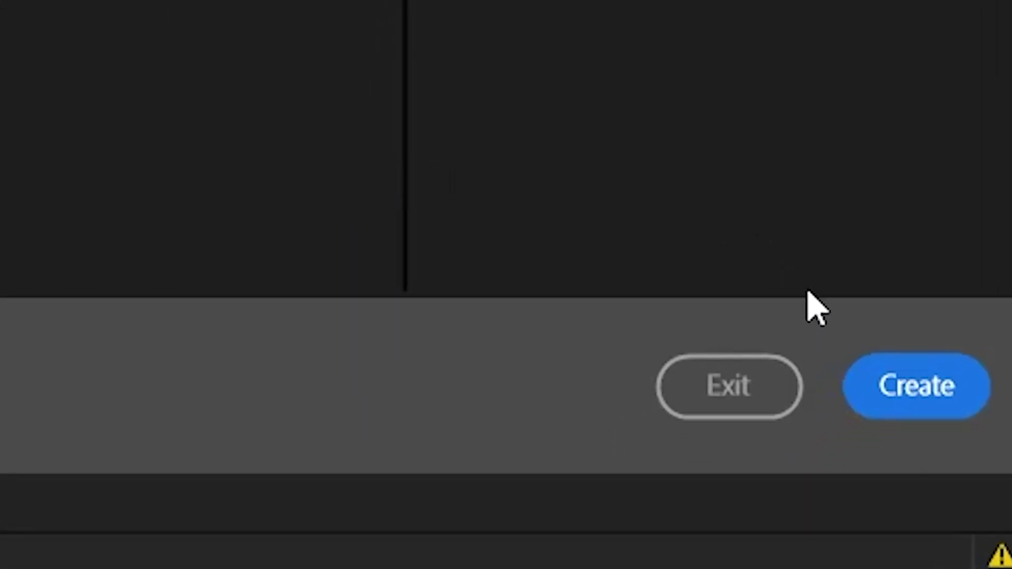
pyautogui.click(875, 382)
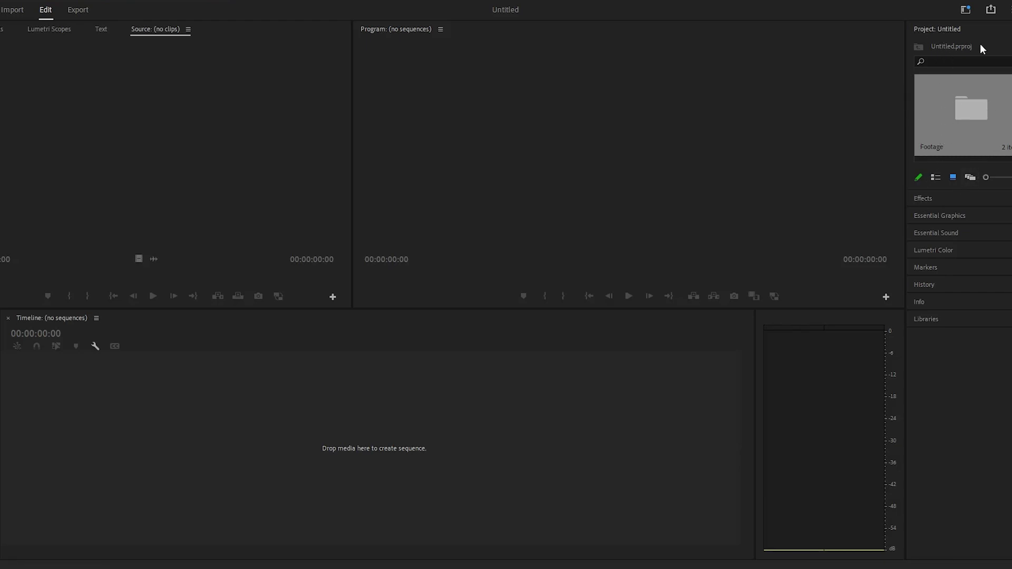
# Step: Dock the Project panel beside the tools, next to the timeline
pyautogui.click(936, 29)
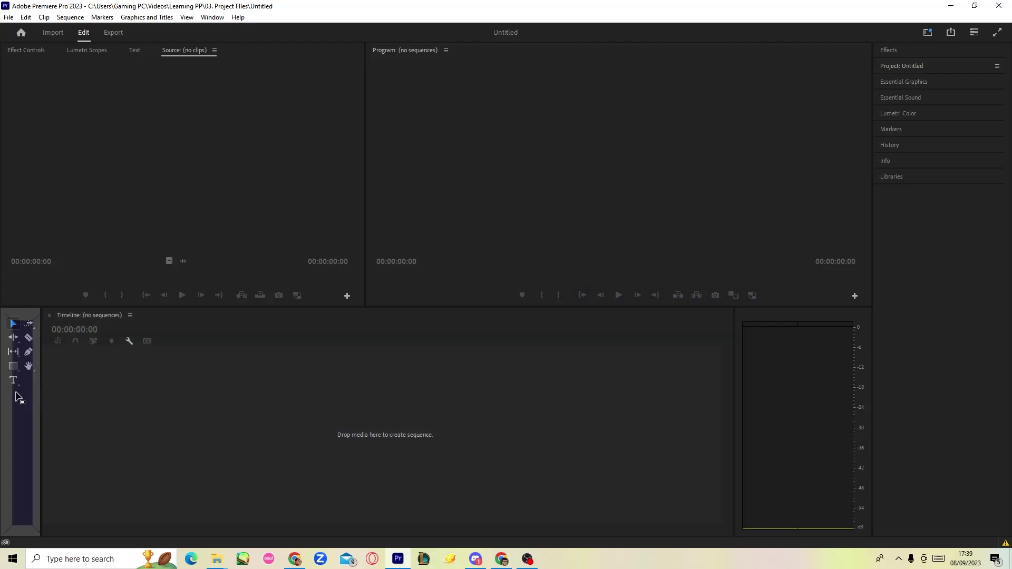
pyautogui.moveTo(20, 397); pyautogui.dragTo(278, 399)
pyautogui.click(196, 415)
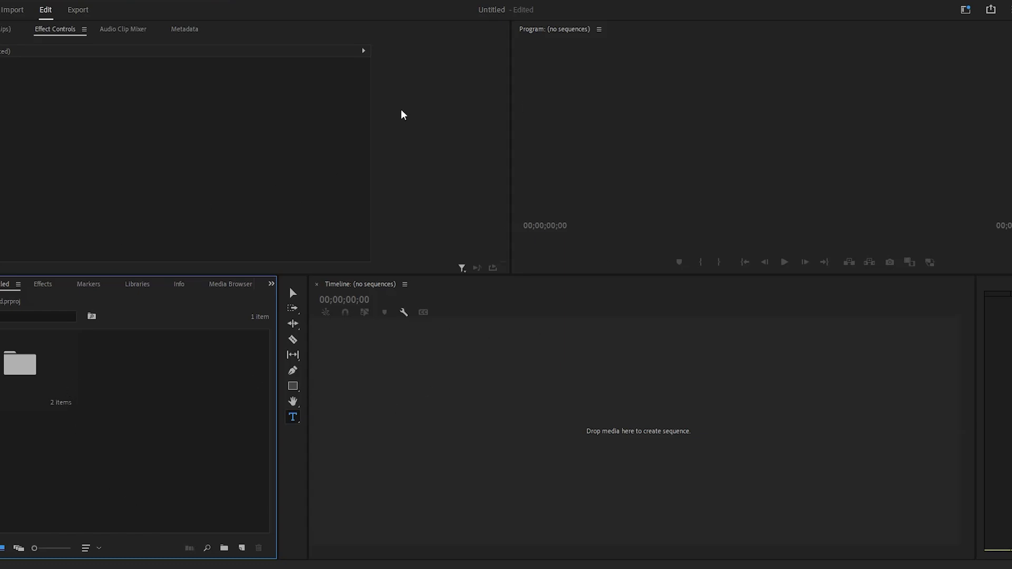
# Step: Review the list of available workspaces and show the Audio Clip Mixer
pyautogui.click(966, 11)
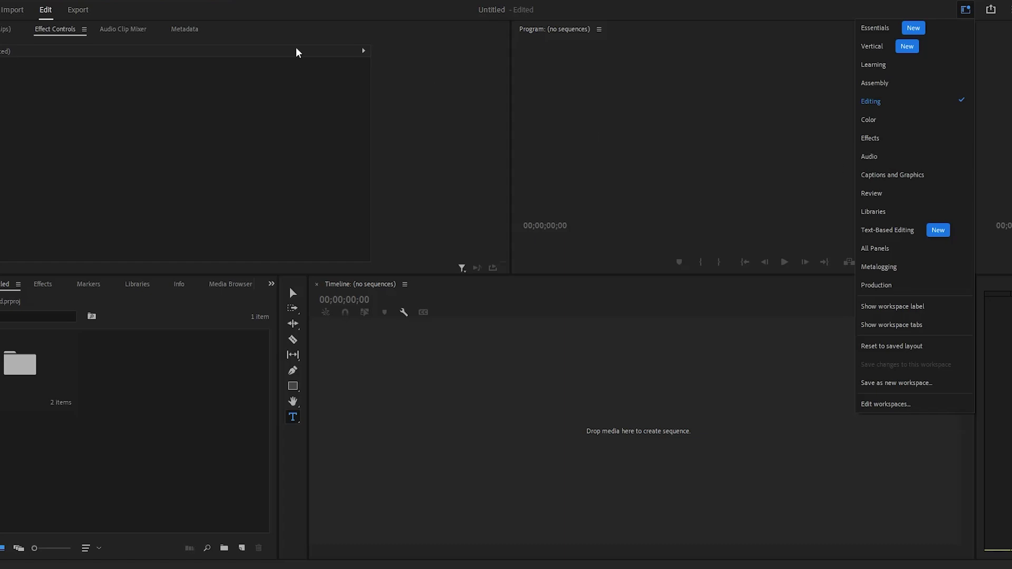
pyautogui.click(117, 30)
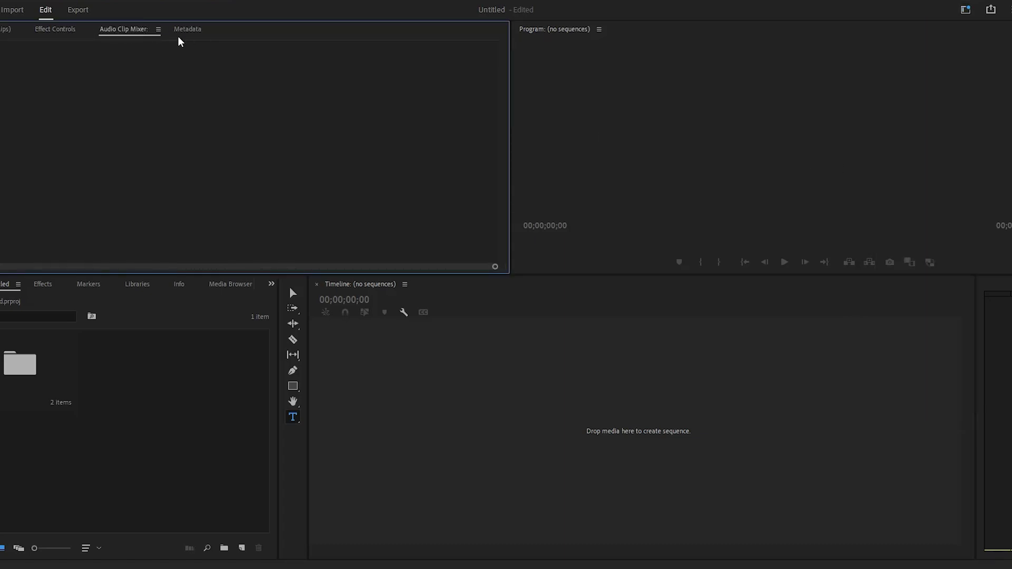
pyautogui.click(31, 386)
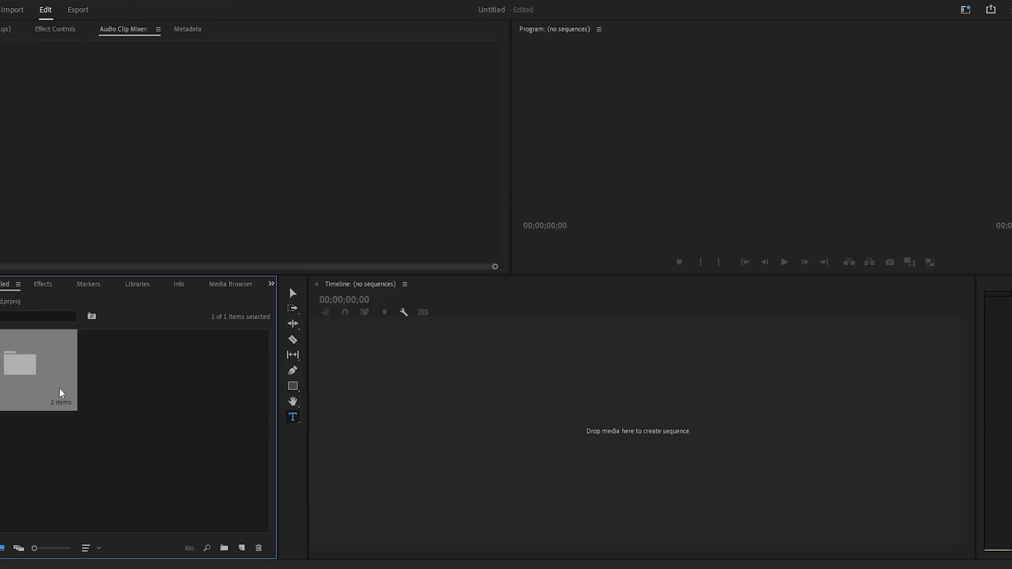
pyautogui.doubleClick(60, 392)
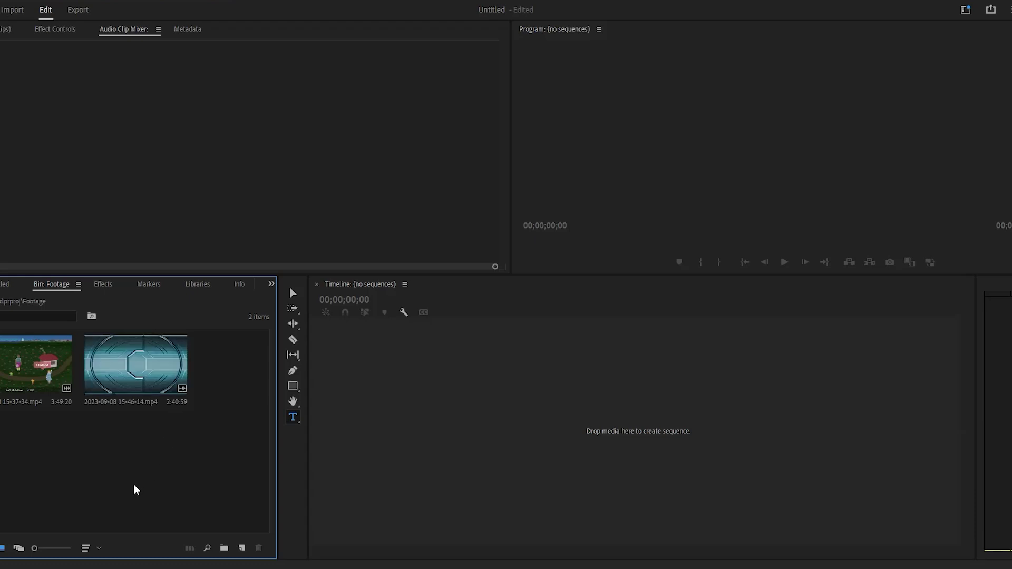
pyautogui.moveTo(16, 374); pyautogui.dragTo(387, 415)
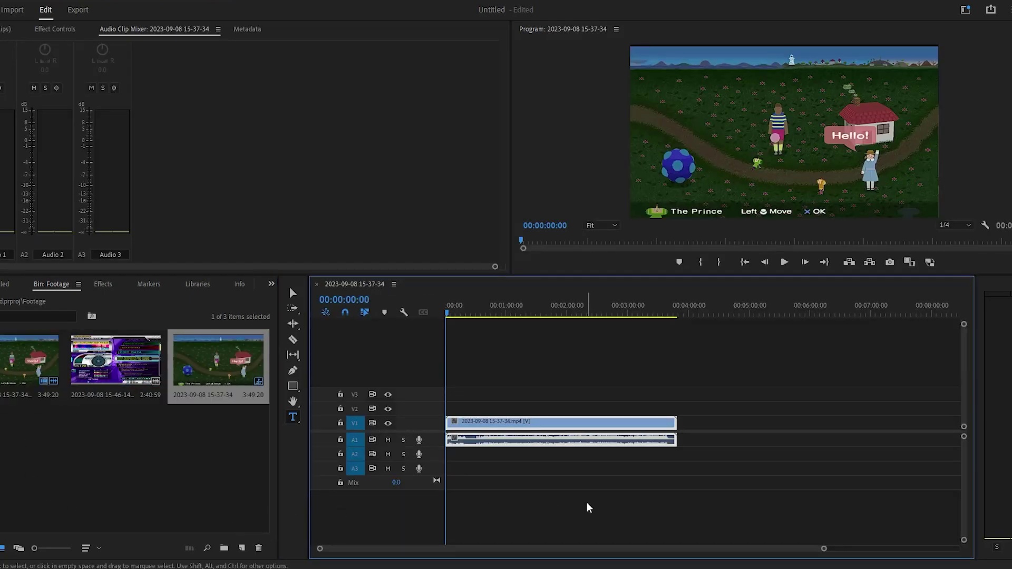
# Step: Shift the clip about 30 seconds later with its video on track V2, and mute audio track A1
pyautogui.moveTo(466, 425); pyautogui.dragTo(496, 410)
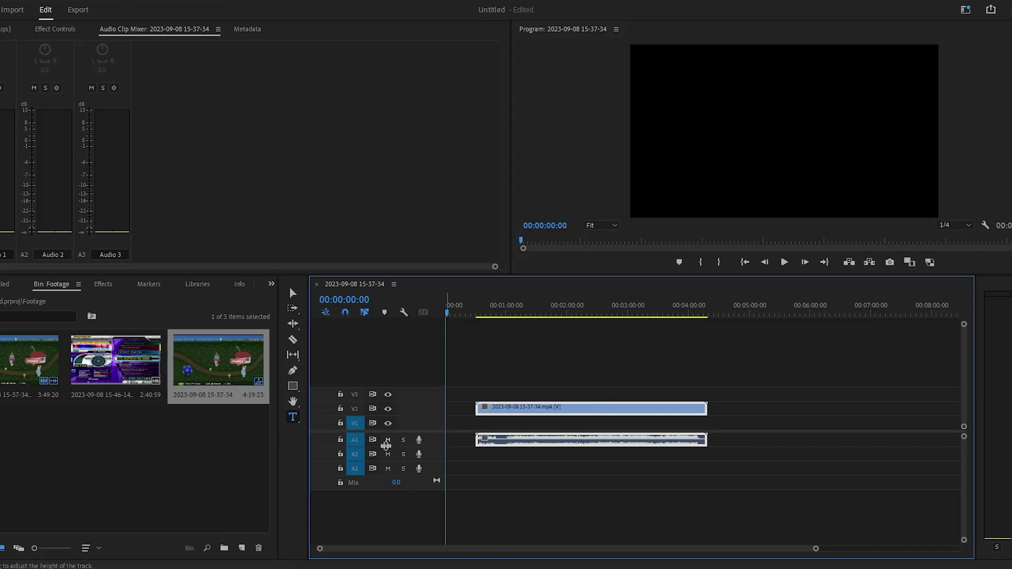
pyautogui.click(387, 440)
pyautogui.moveTo(457, 314); pyautogui.dragTo(523, 316)
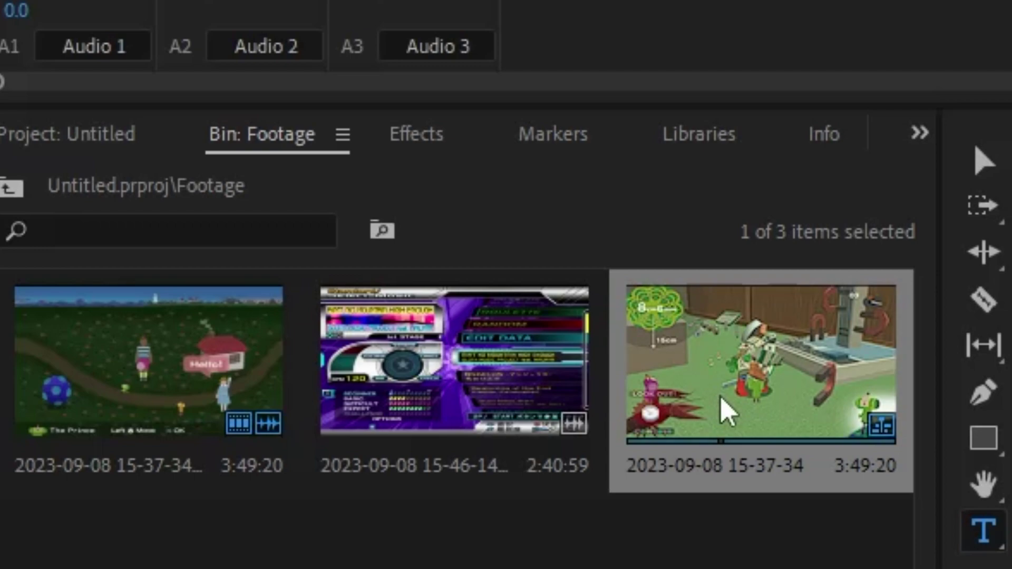
pyautogui.click(767, 379)
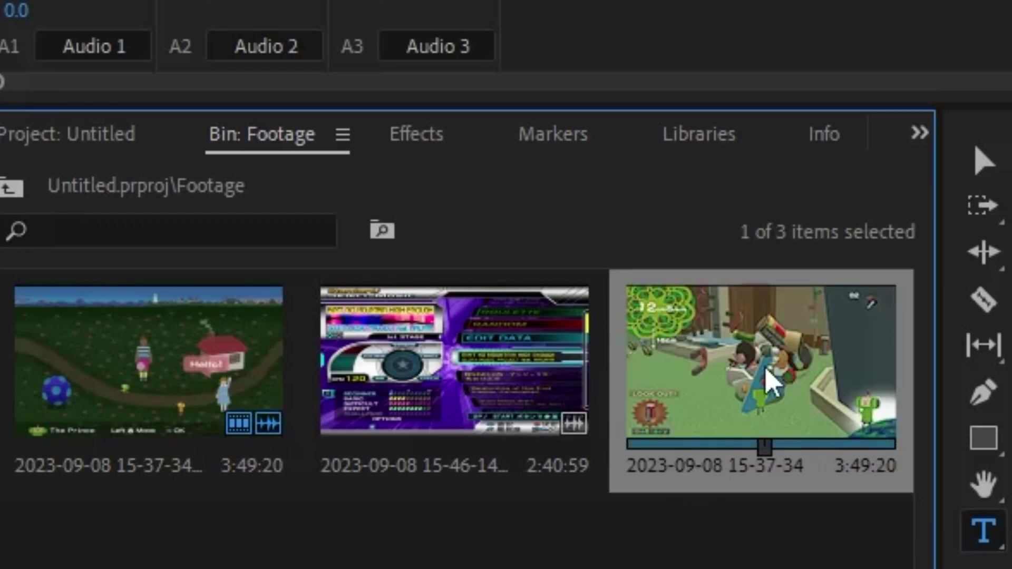
pyautogui.press('Delete')
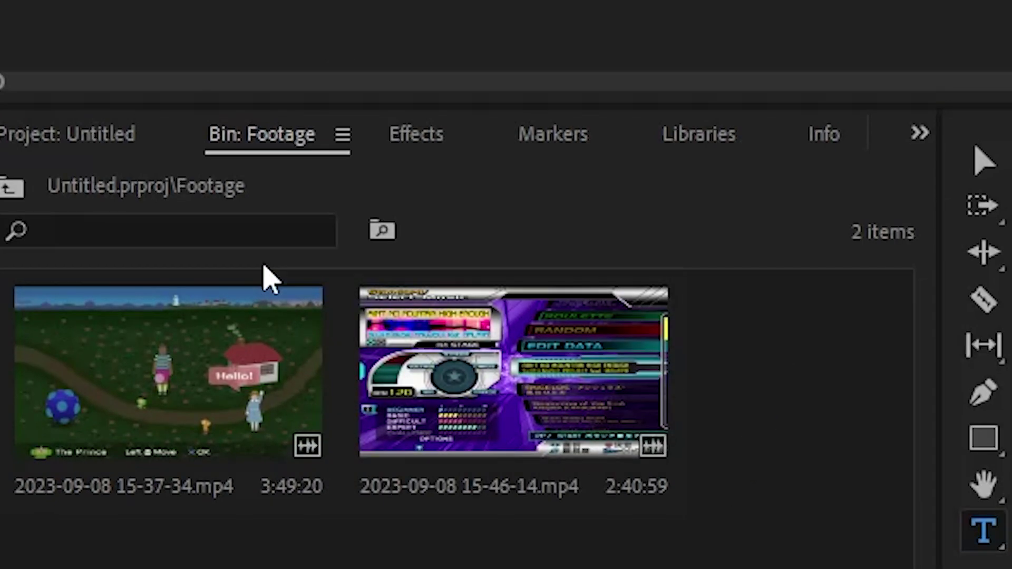
pyautogui.click(67, 150)
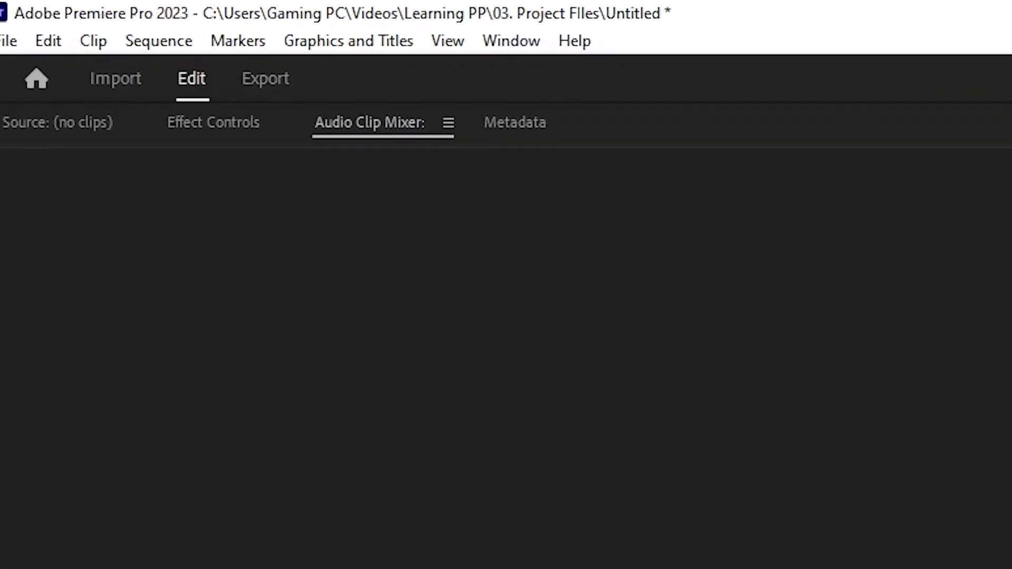
# Step: Start a new sequence and look through the available sequence presets
pyautogui.click(20, 22)
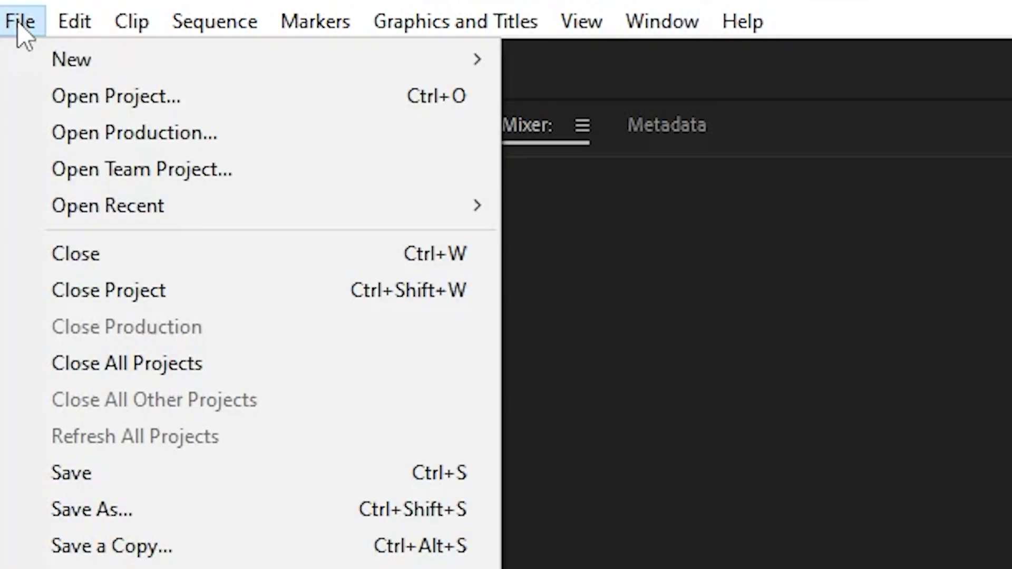
pyautogui.moveTo(76, 61)
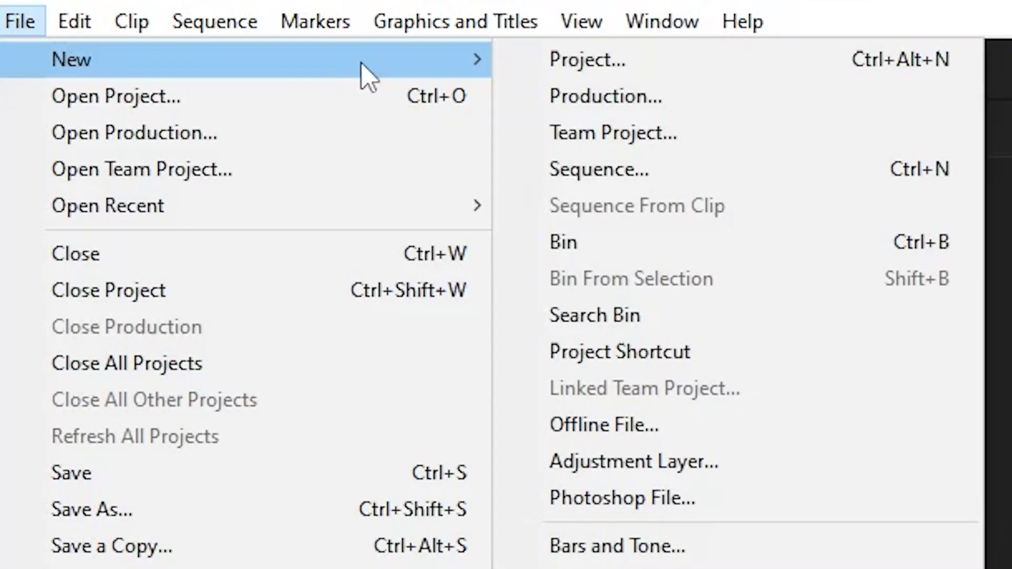
pyautogui.click(601, 170)
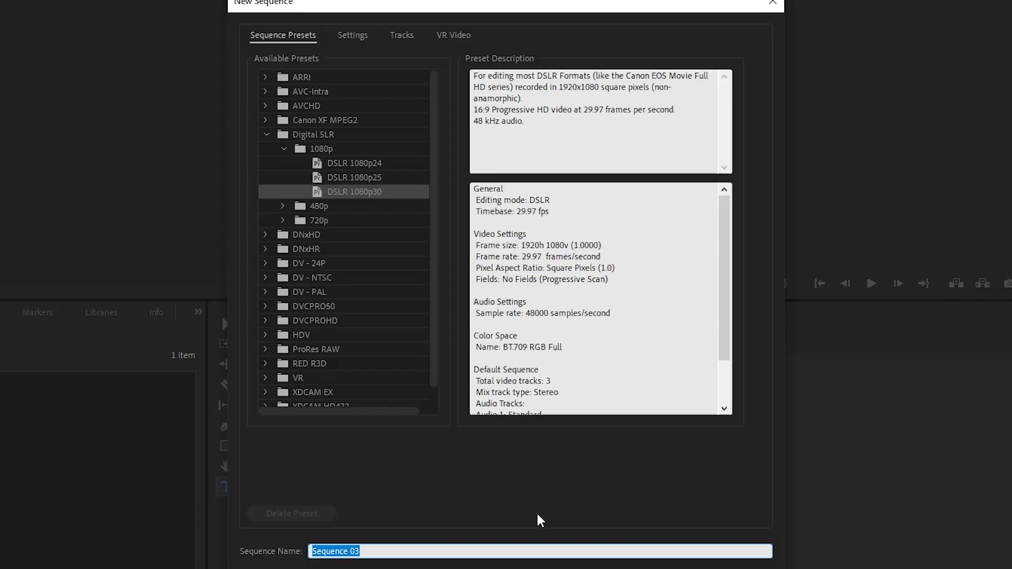
pyautogui.moveTo(434, 103); pyautogui.dragTo(436, 192)
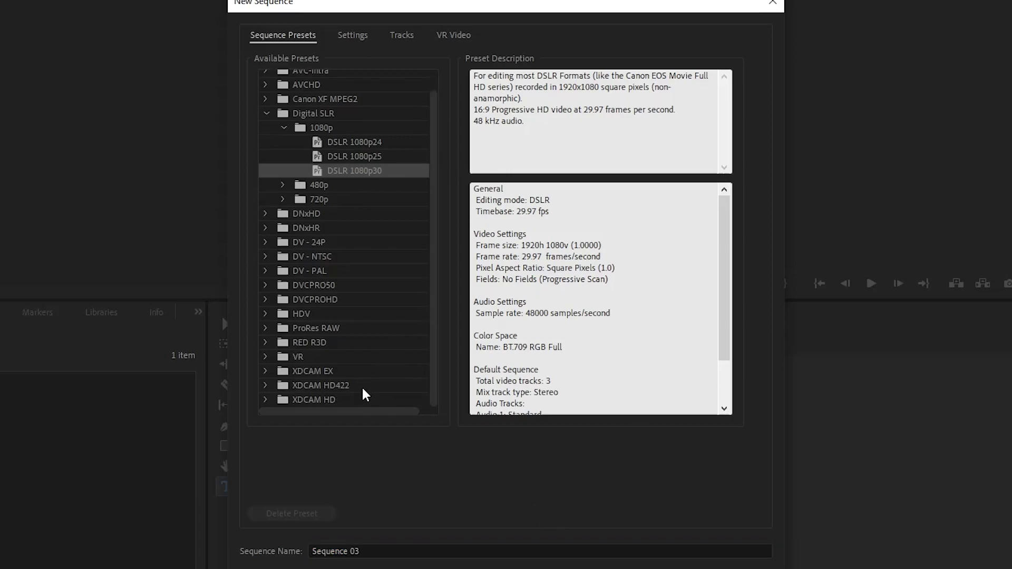
pyautogui.scroll(1, 433, 344)
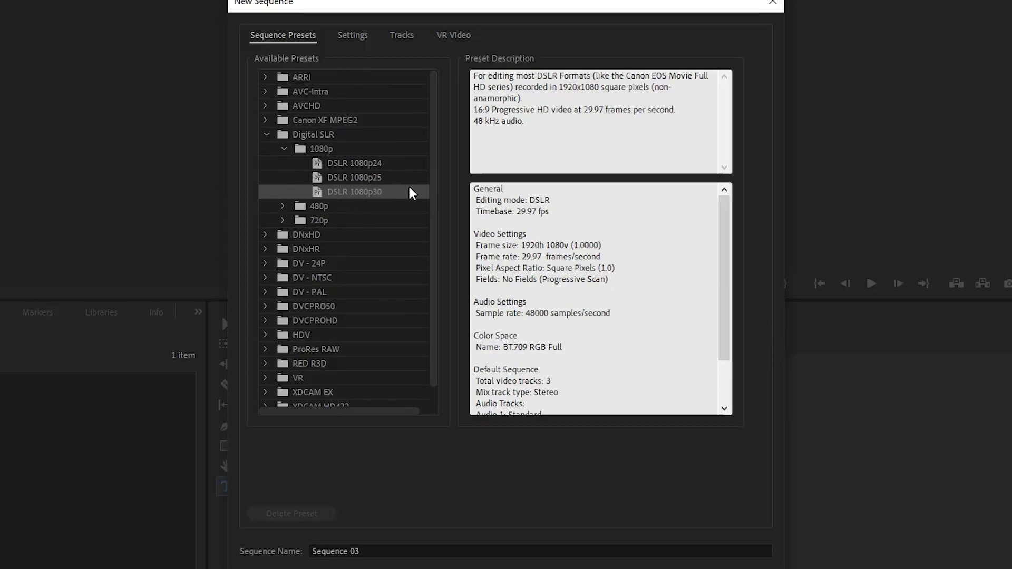
# Step: Set the new sequence's editing mode to Custom and its timebase to 60 frames/second
pyautogui.click(352, 36)
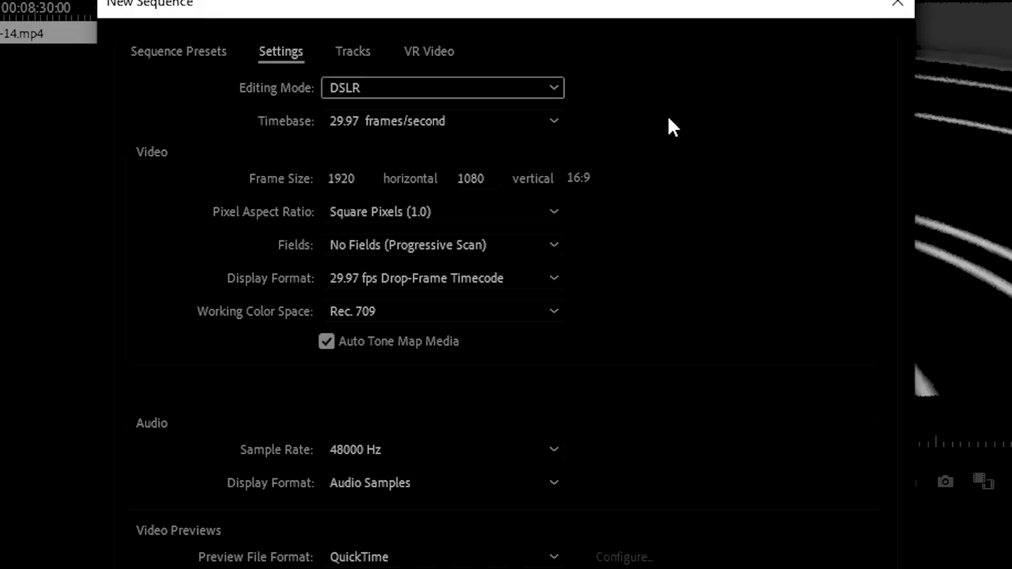
pyautogui.click(511, 86)
pyautogui.moveTo(560, 361); pyautogui.dragTo(561, 64)
pyautogui.click(446, 116)
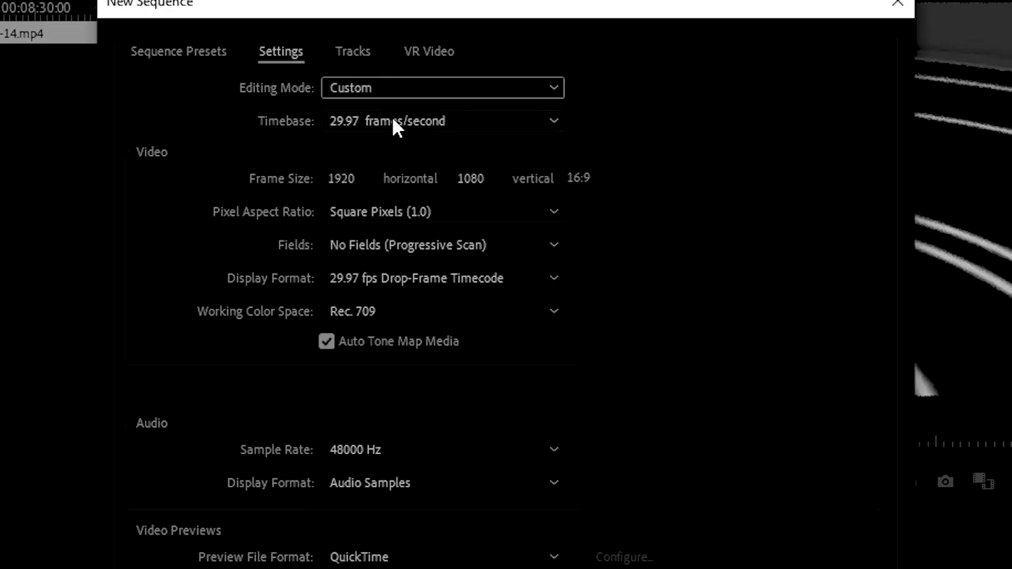
pyautogui.click(404, 120)
pyautogui.click(405, 419)
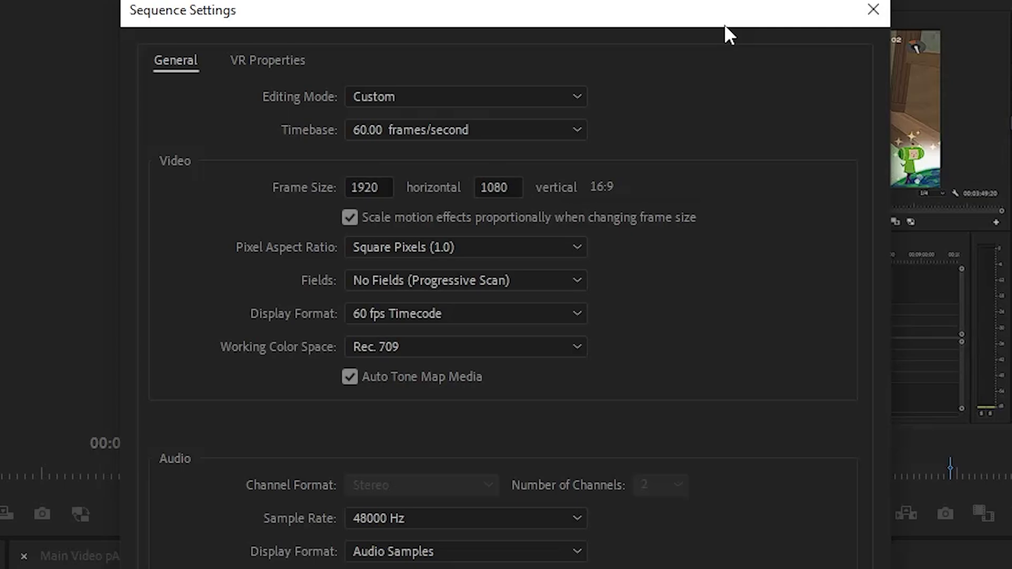
pyautogui.click(535, 98)
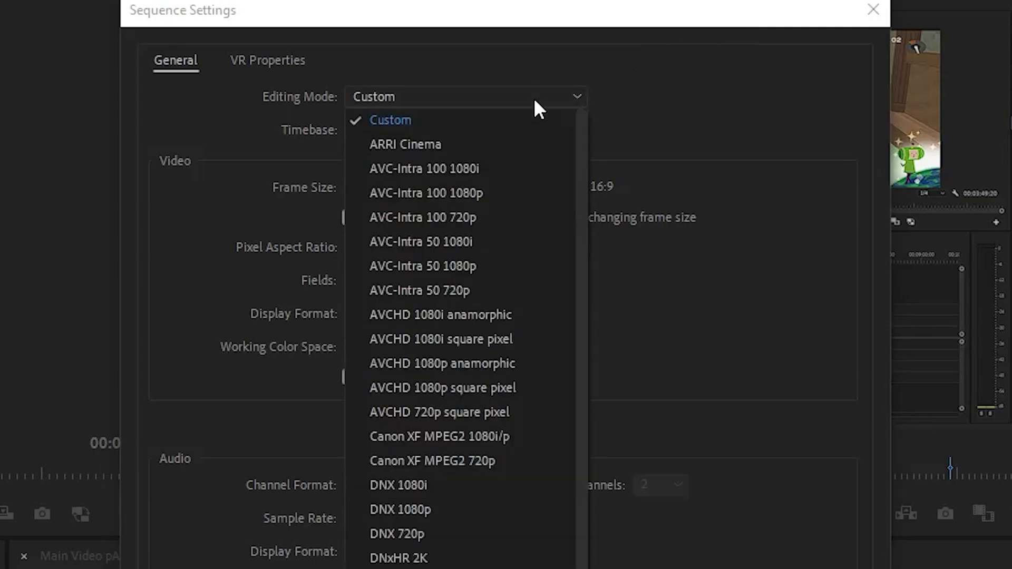
pyautogui.click(716, 22)
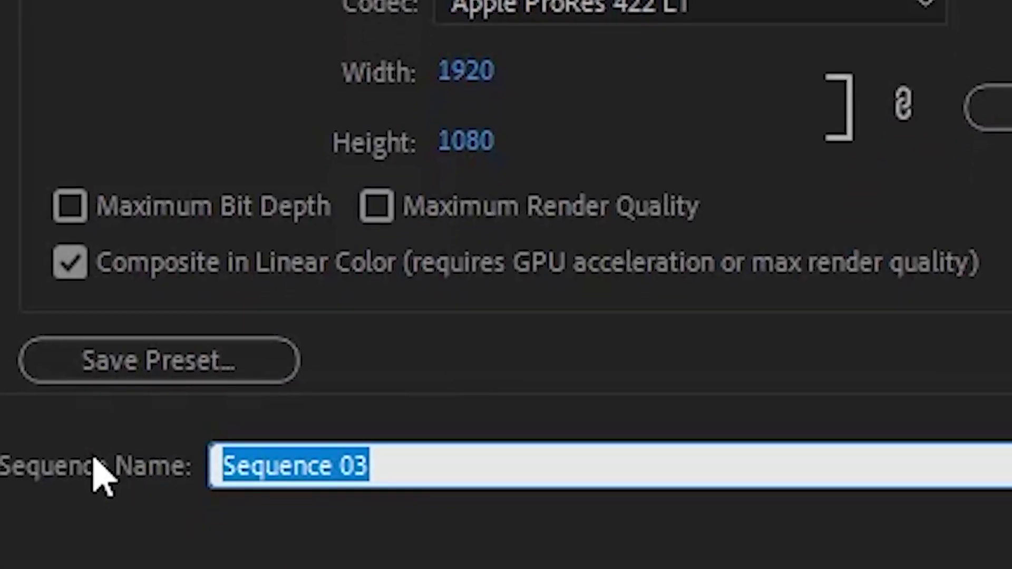
# Step: Name the sequence Main Video and create it
pyautogui.write('Main V')
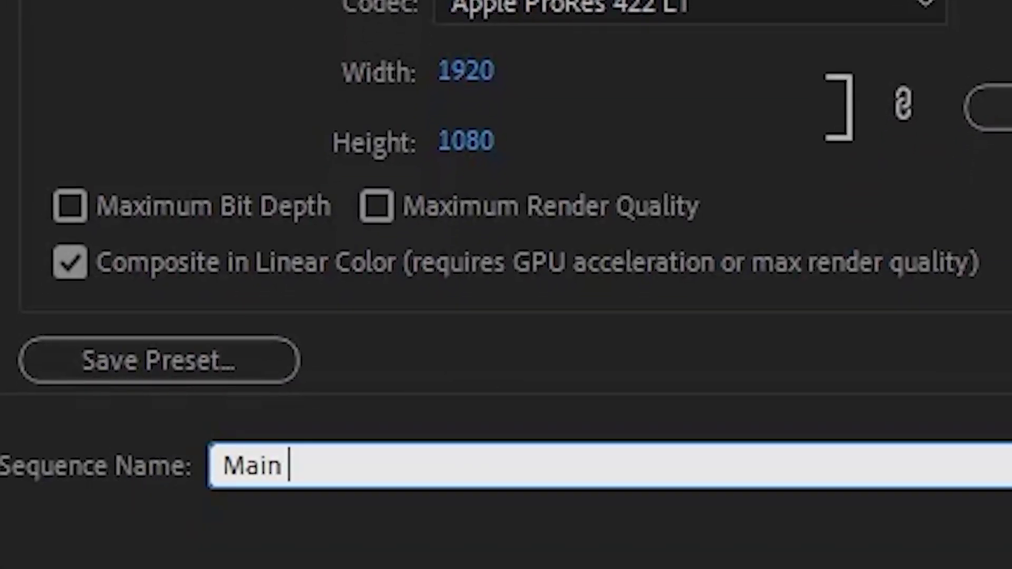
pyautogui.write('ideo')
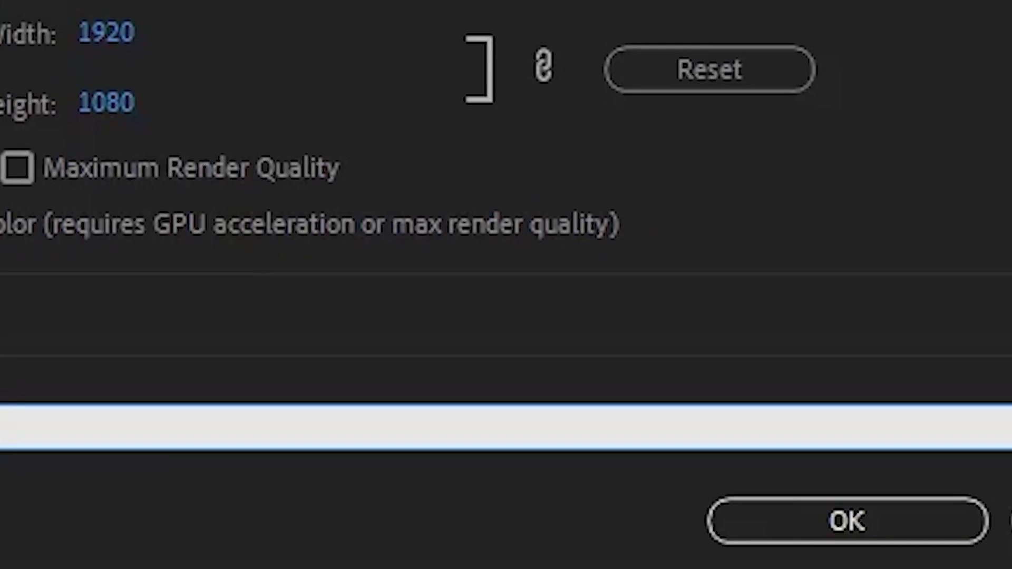
pyautogui.click(416, 498)
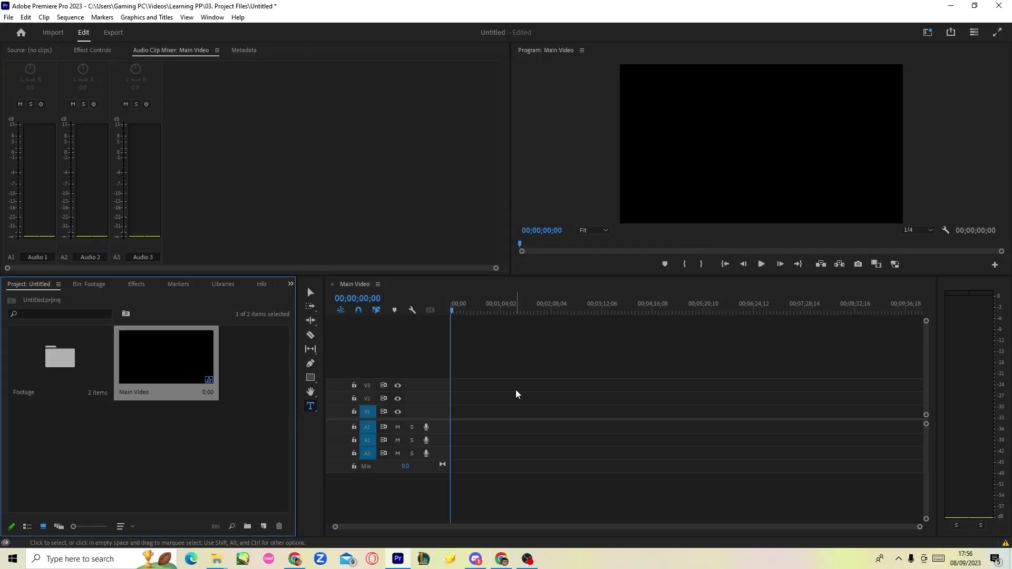
# Step: Create another sequence named Main video 2, keeping the DSLR editing mode and 29.97 frames/second timebase
pyautogui.moveTo(463, 310)
pyautogui.mouseDown()
pyautogui.moveTo(517, 321)
pyautogui.moveTo(452, 323)
pyautogui.mouseUp()
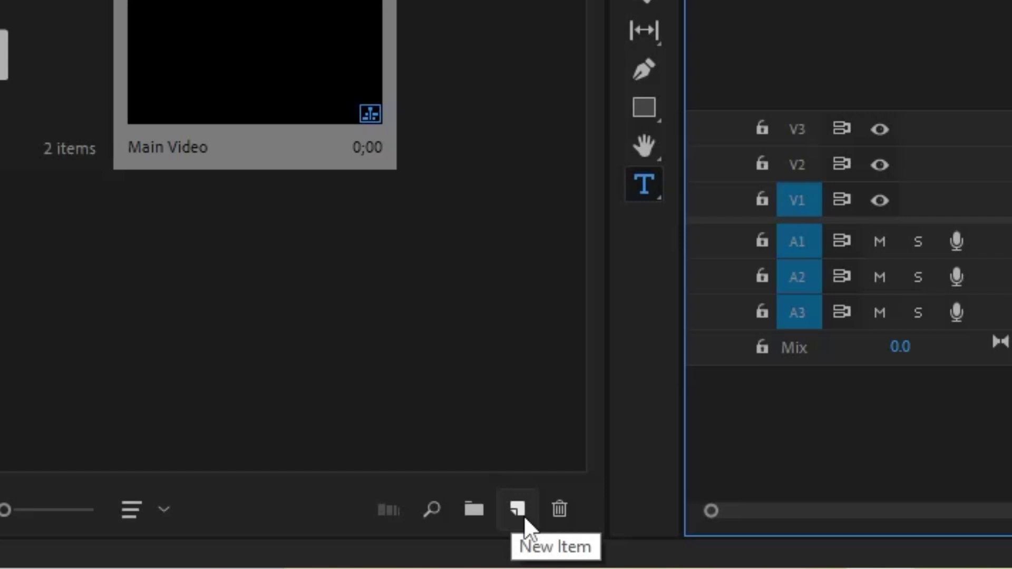
pyautogui.click(523, 517)
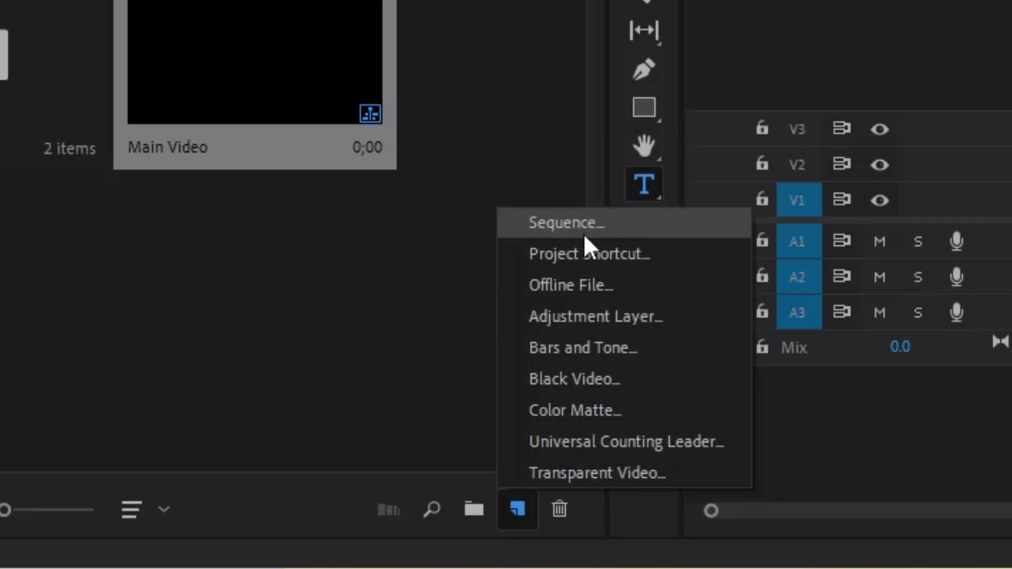
pyautogui.click(627, 232)
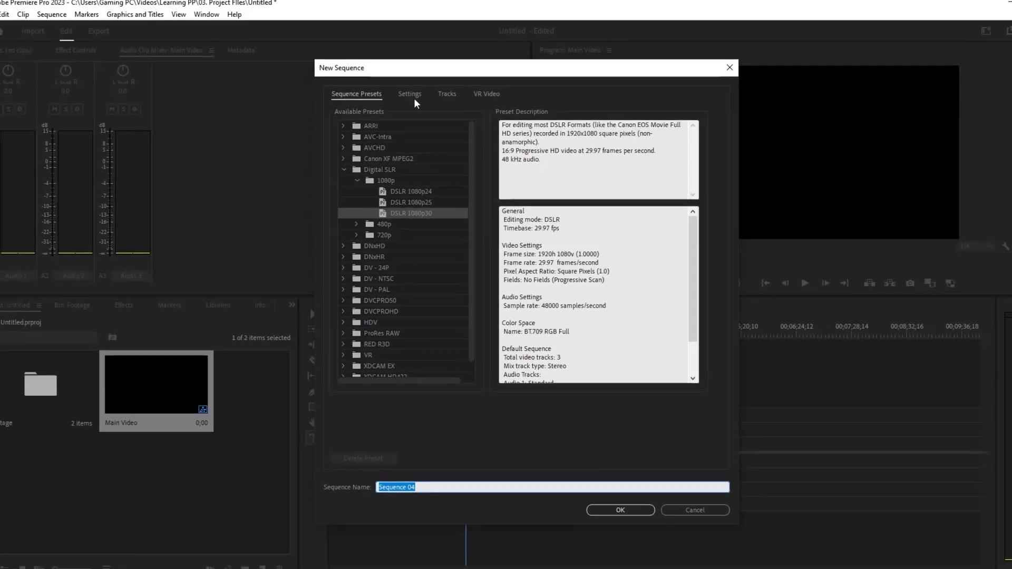
pyautogui.moveTo(541, 474); pyautogui.dragTo(375, 466)
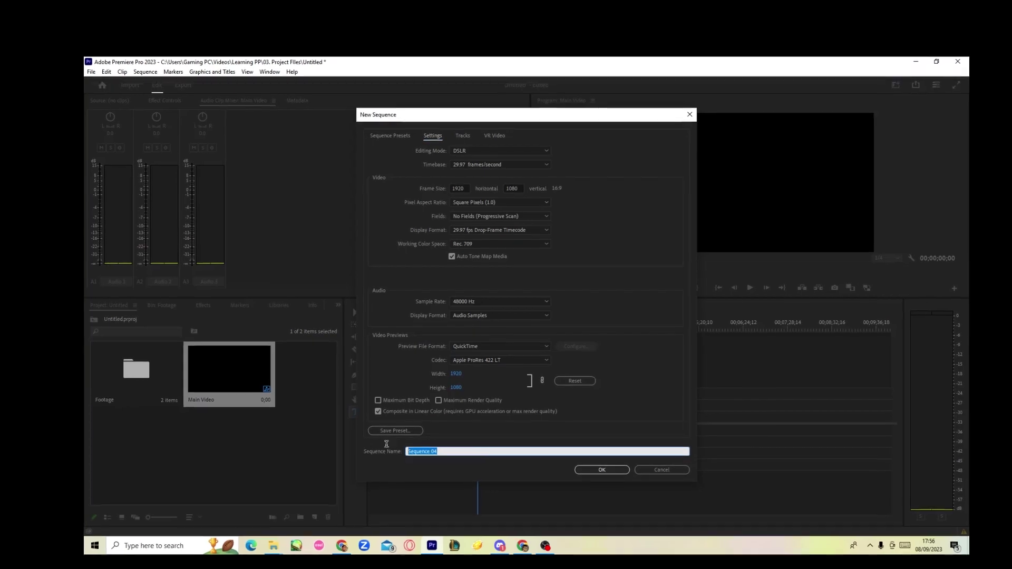
pyautogui.write('Mai')
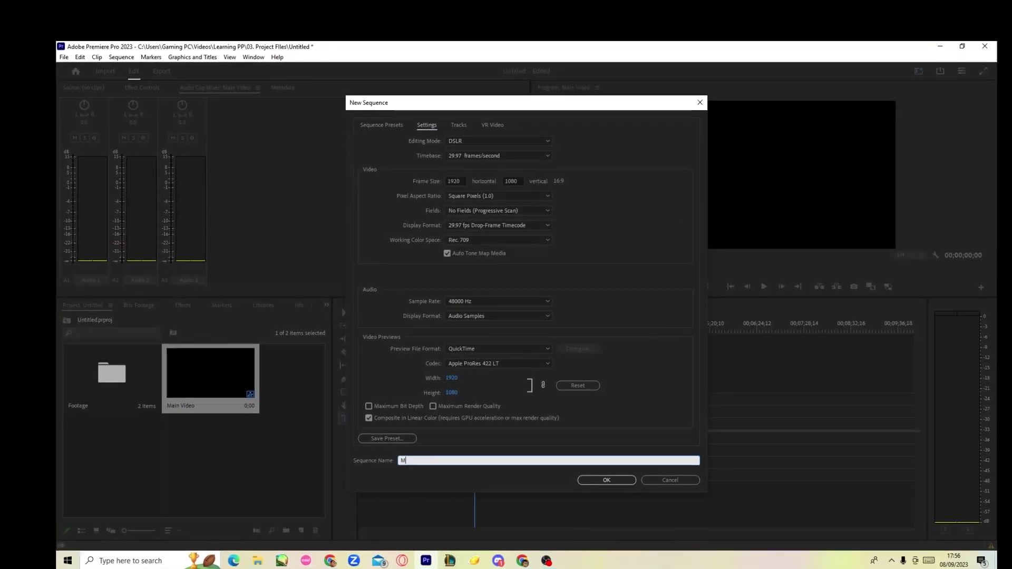
pyautogui.write('n video 2')
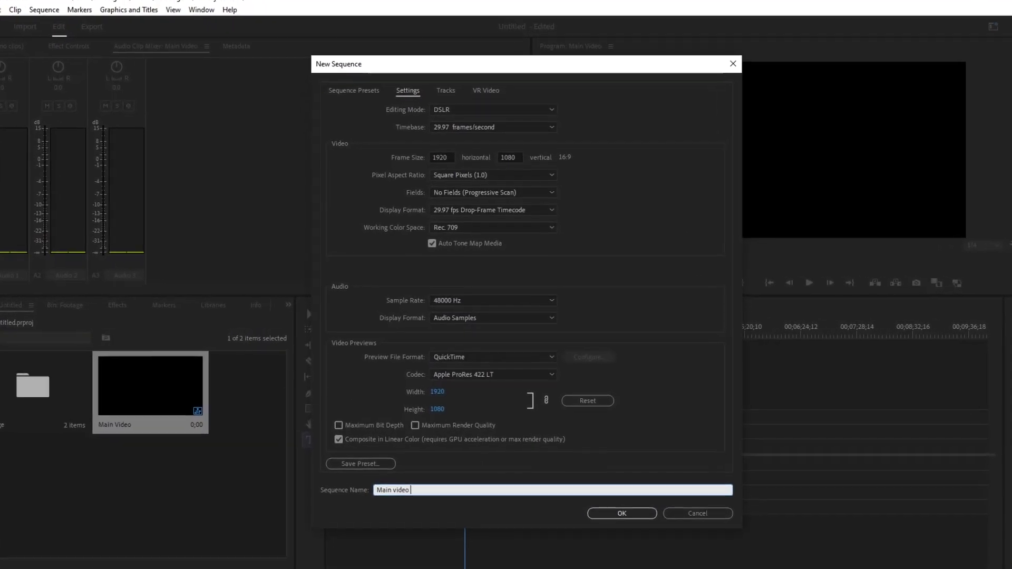
pyautogui.click(625, 521)
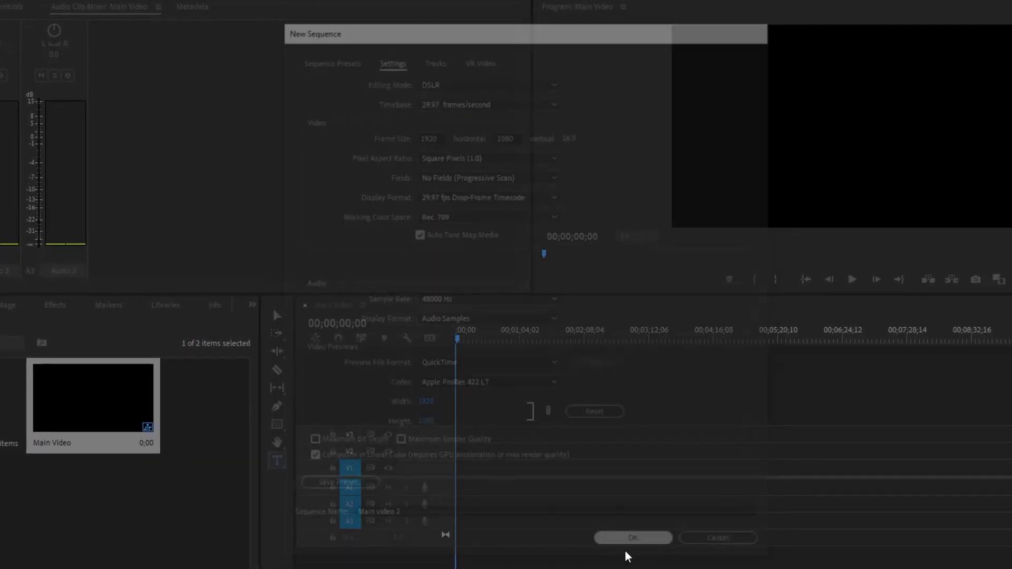
pyautogui.click(133, 543)
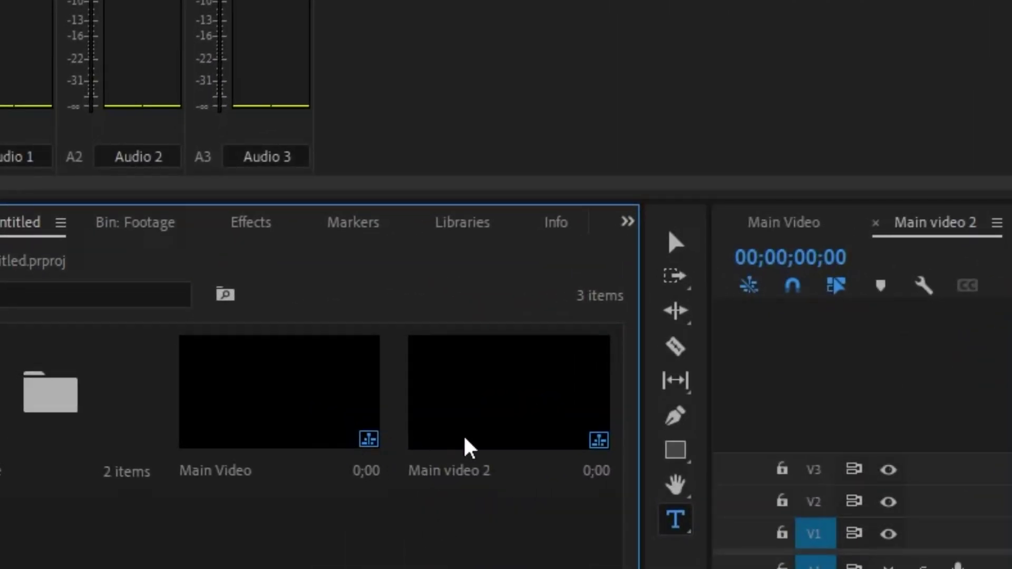
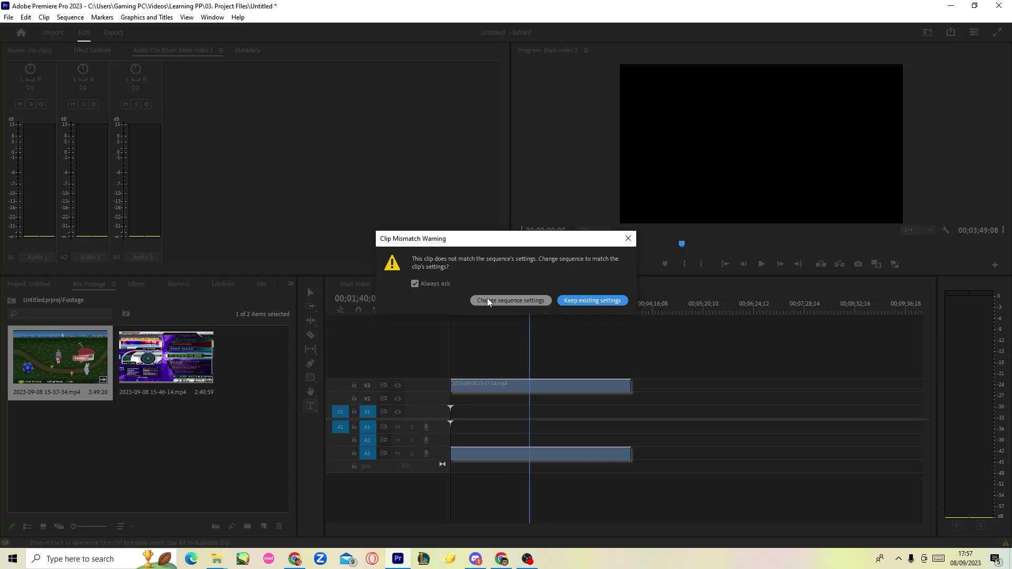
pyautogui.click(488, 301)
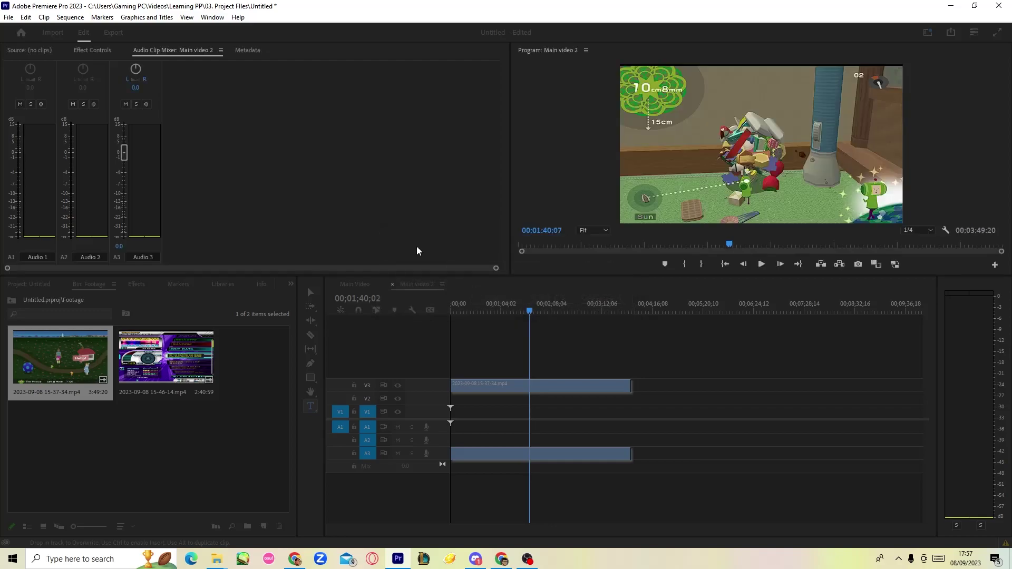
pyautogui.click(26, 17)
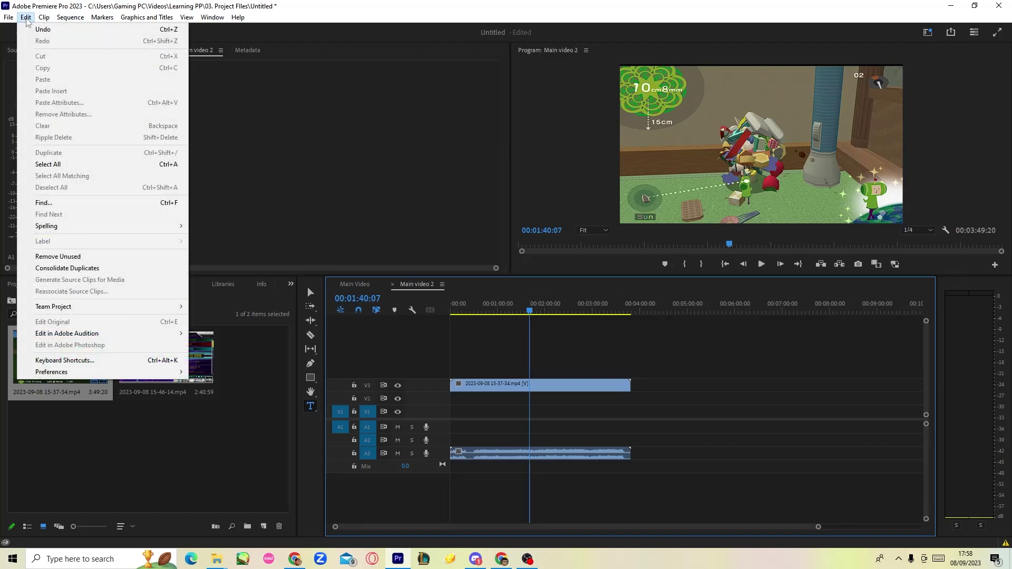
pyautogui.moveTo(69, 16)
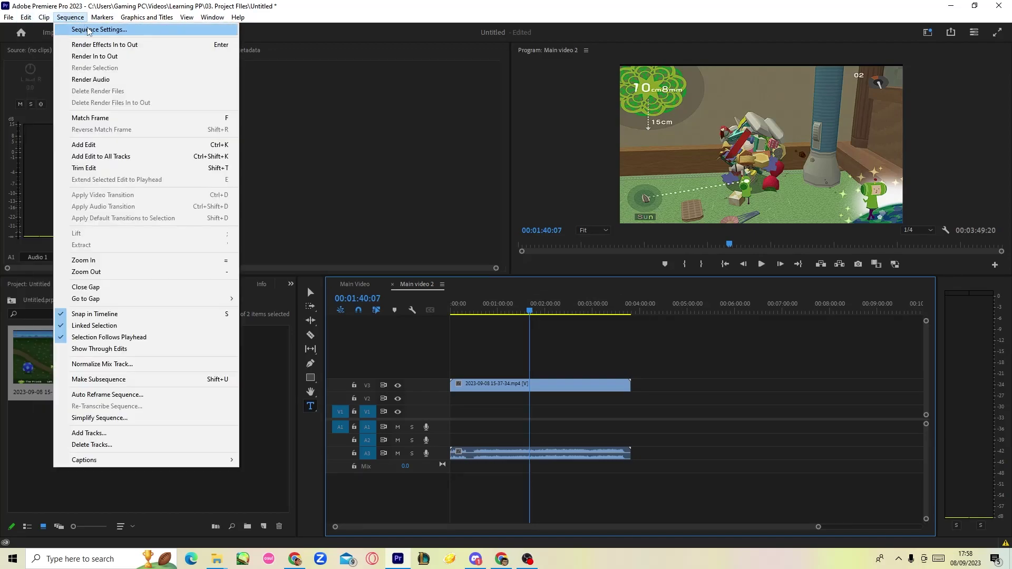
pyautogui.click(88, 30)
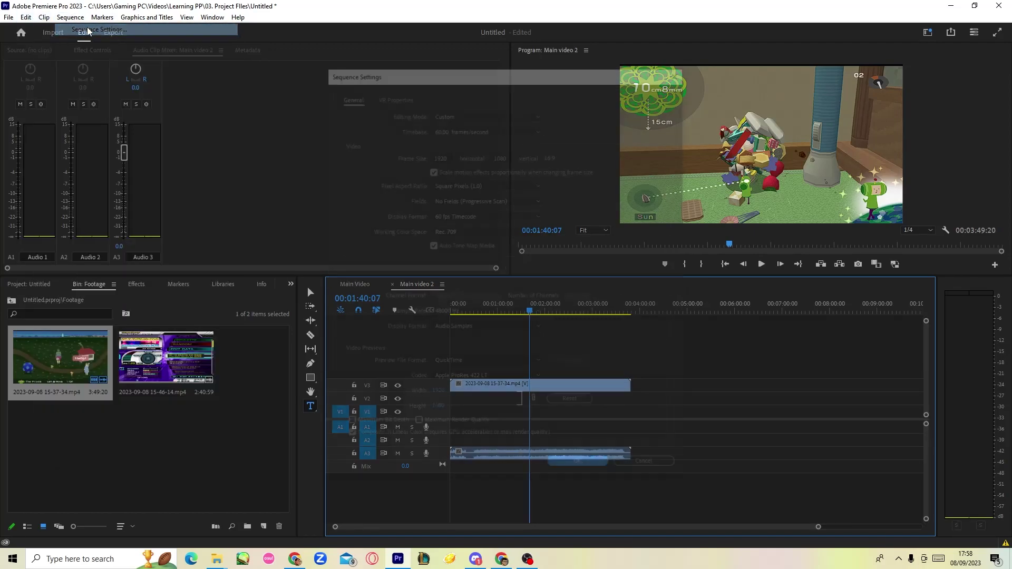
pyautogui.click(449, 113)
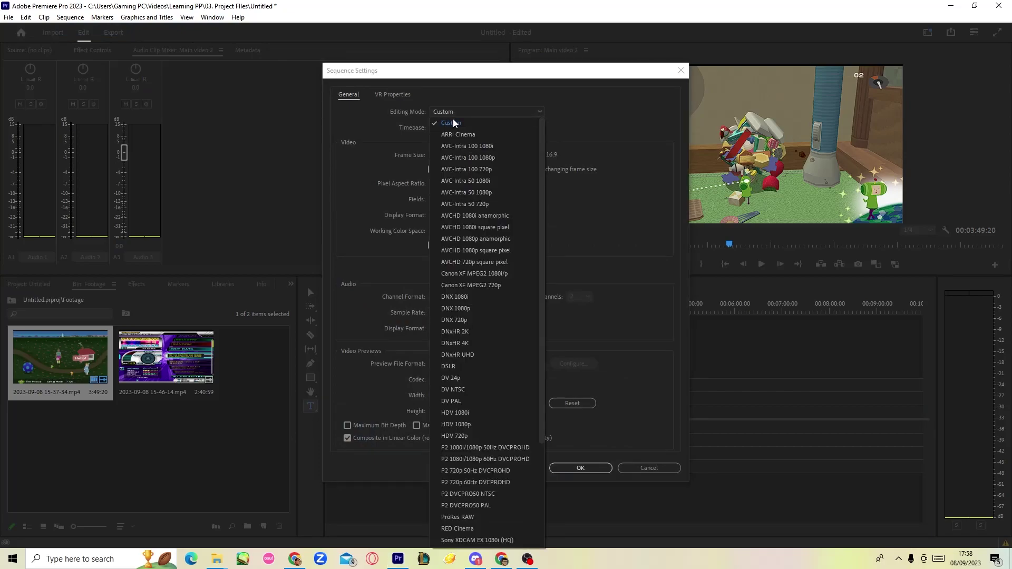
pyautogui.click(525, 101)
pyautogui.click(481, 129)
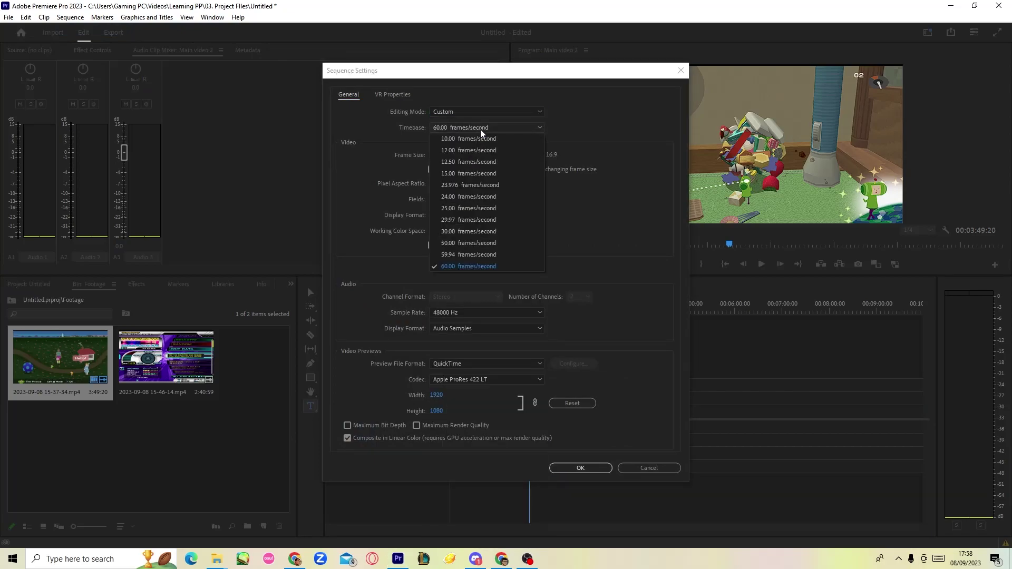
pyautogui.click(481, 128)
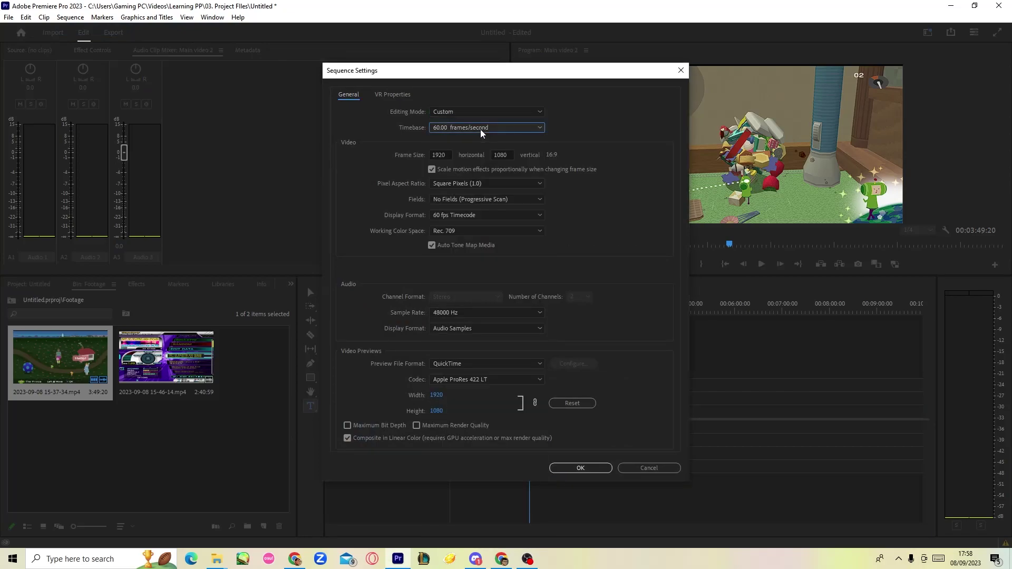
pyautogui.click(581, 468)
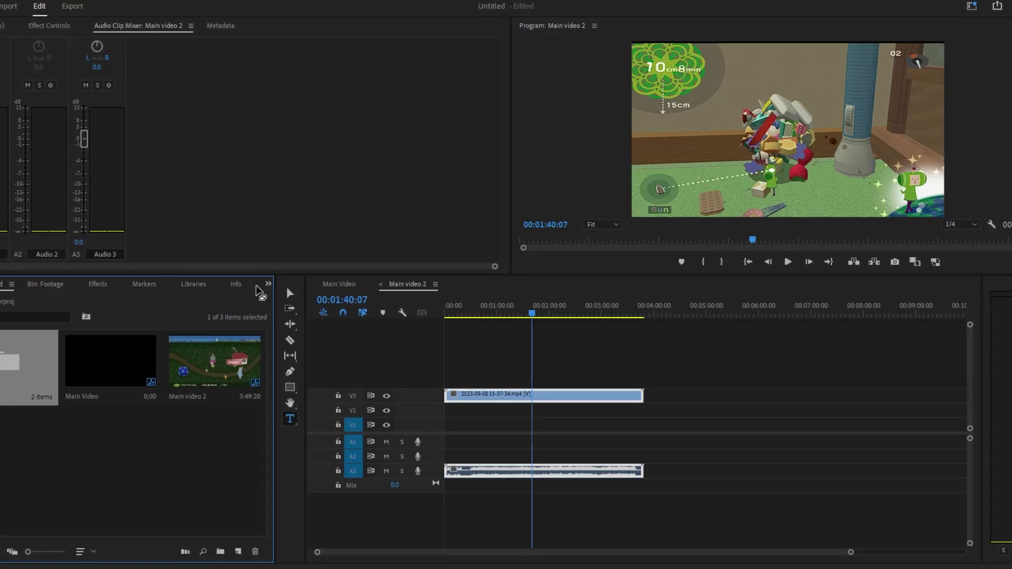
# Step: Move the Effects panel between Libraries and Info in its panel group, and show the Footage bin's contents
pyautogui.click(267, 284)
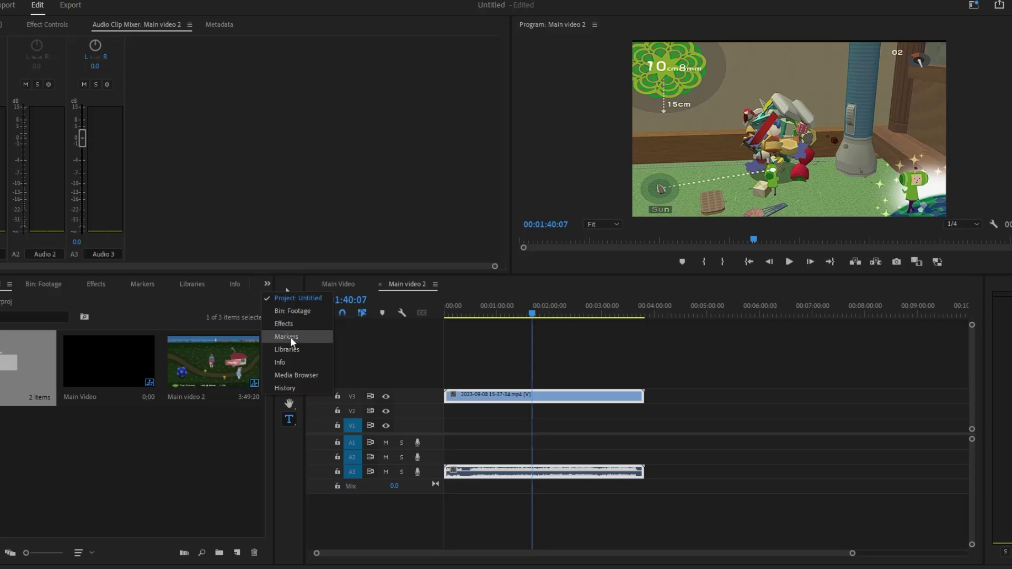
pyautogui.click(194, 440)
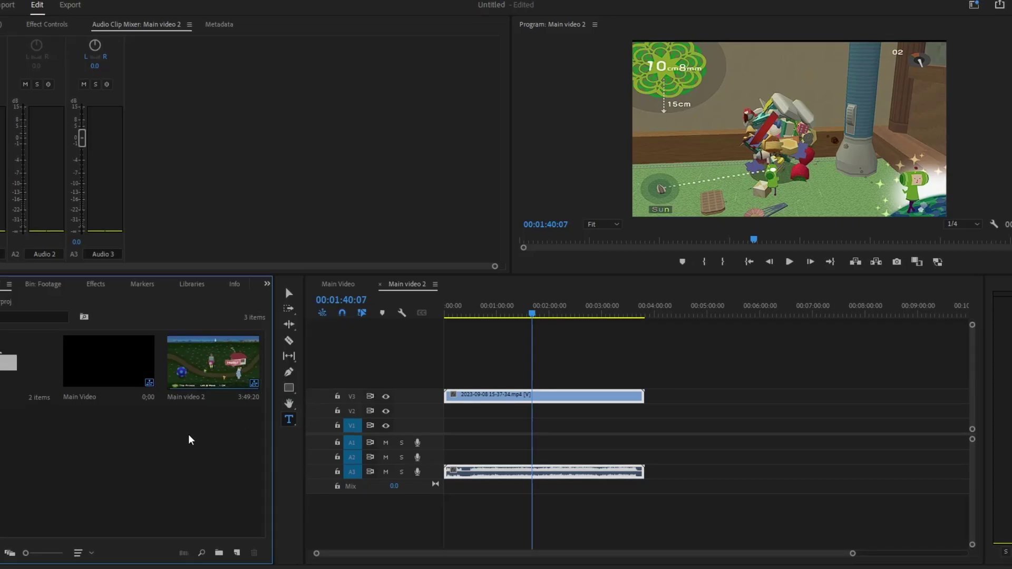
pyautogui.moveTo(95, 288); pyautogui.dragTo(189, 291)
pyautogui.click(47, 288)
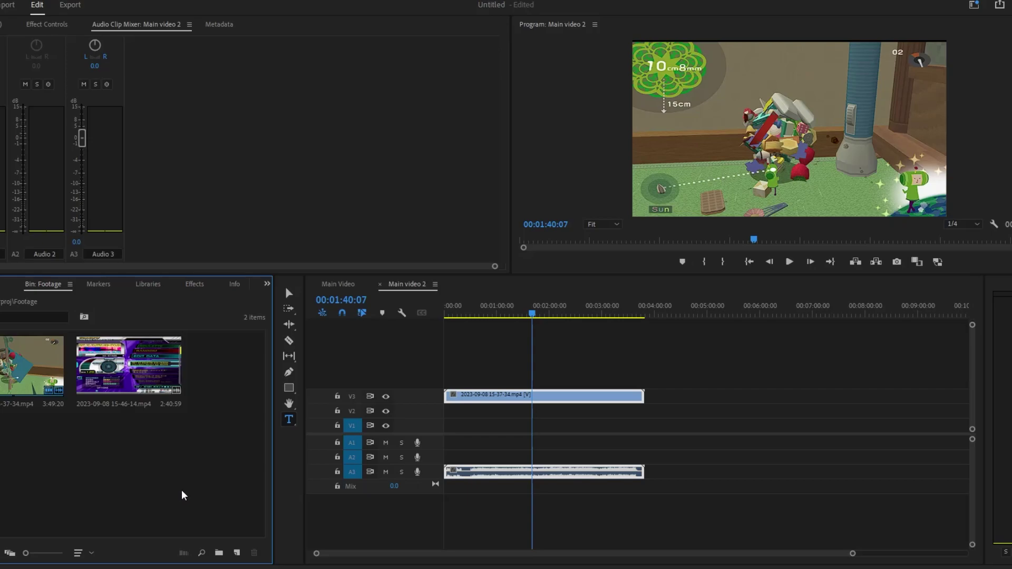
# Step: Switch to the Effects workspace and collapse its Effects panel
pyautogui.click(973, 5)
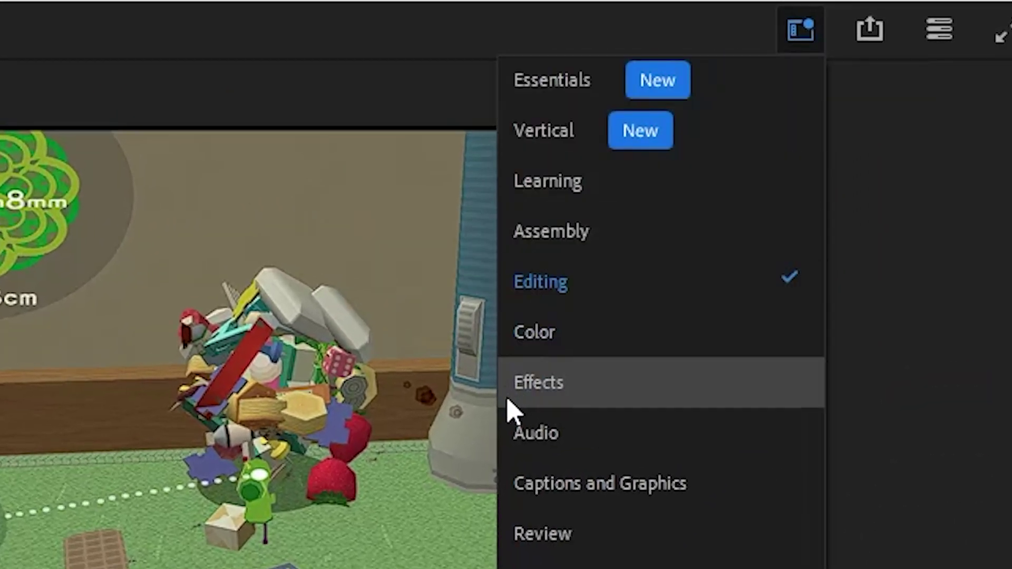
pyautogui.click(578, 406)
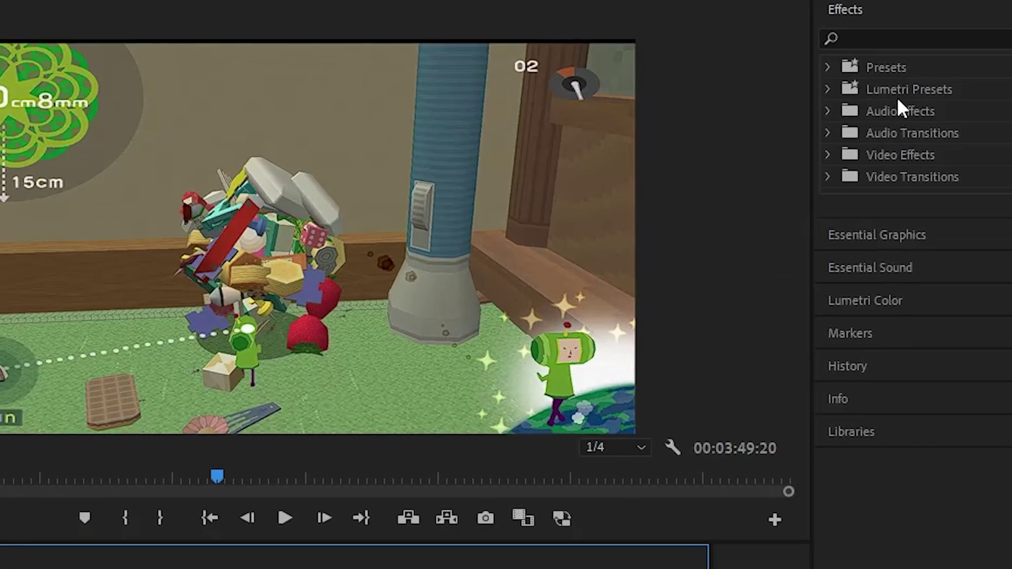
pyautogui.click(907, 54)
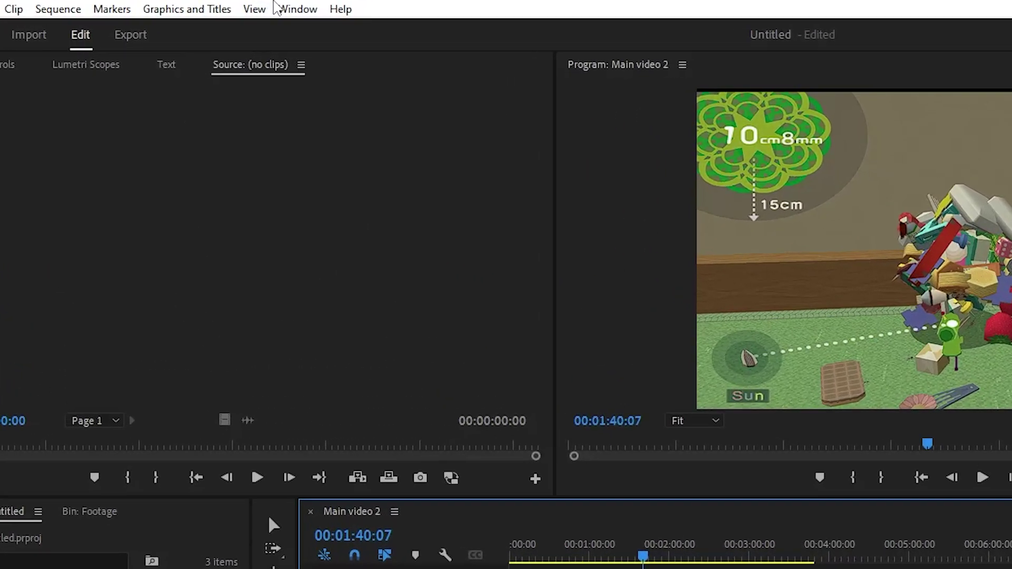
# Step: Open the Audio Track Mixer and dock it in the stacked panel group below Libraries
pyautogui.click(213, 17)
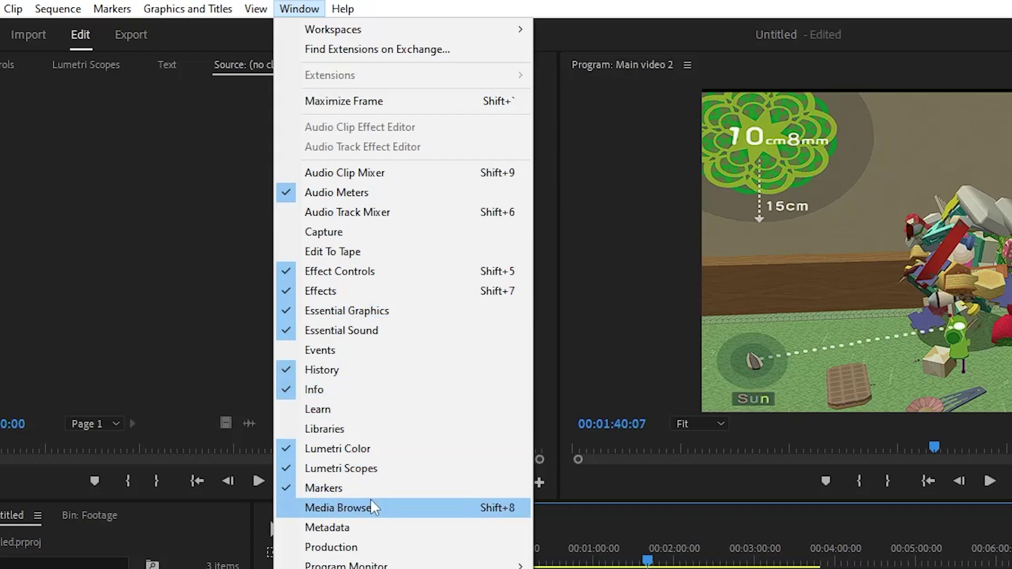
pyautogui.click(360, 217)
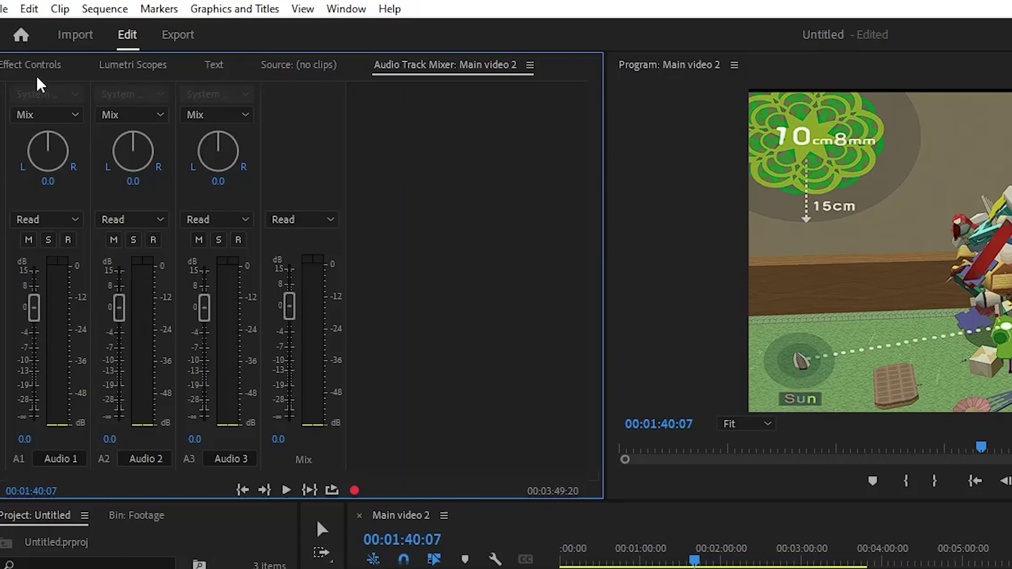
pyautogui.moveTo(385, 65); pyautogui.dragTo(901, 163)
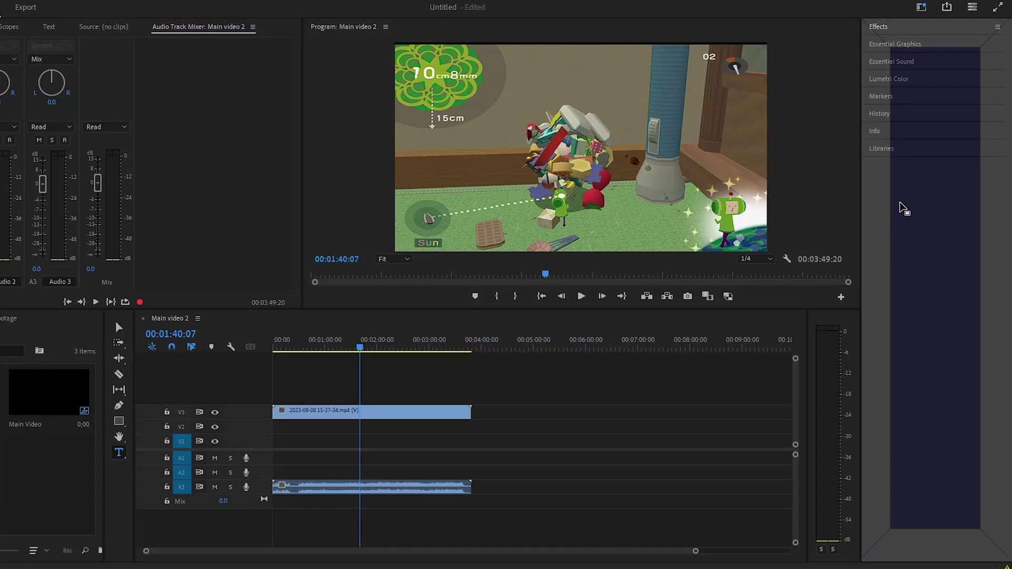
pyautogui.moveTo(904, 208); pyautogui.dragTo(904, 208)
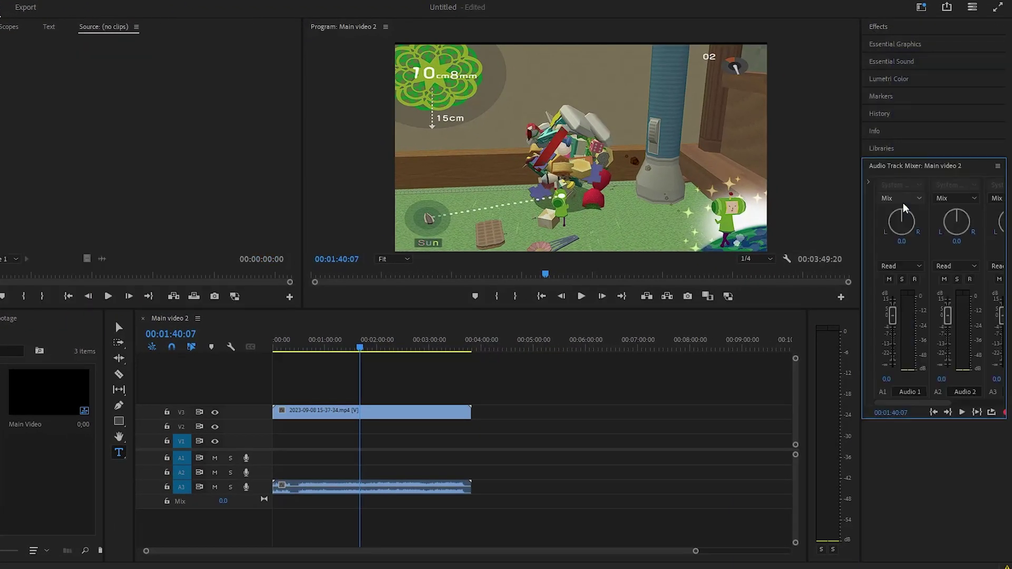
pyautogui.click(906, 166)
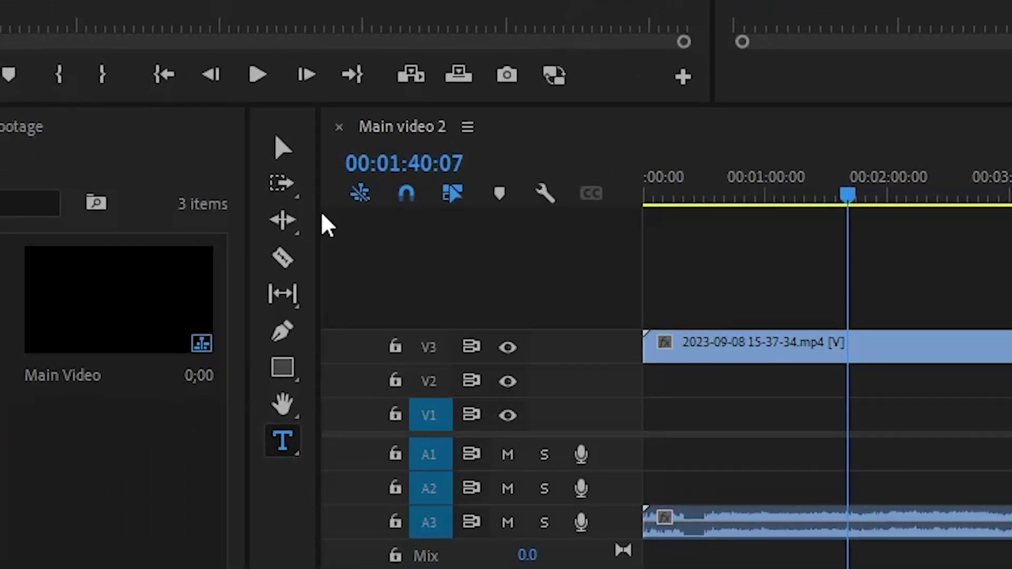
# Step: Widen the Tools panel, and enlarge the Project panel until the tools form a single column again
pyautogui.moveTo(319, 213); pyautogui.dragTo(790, 207)
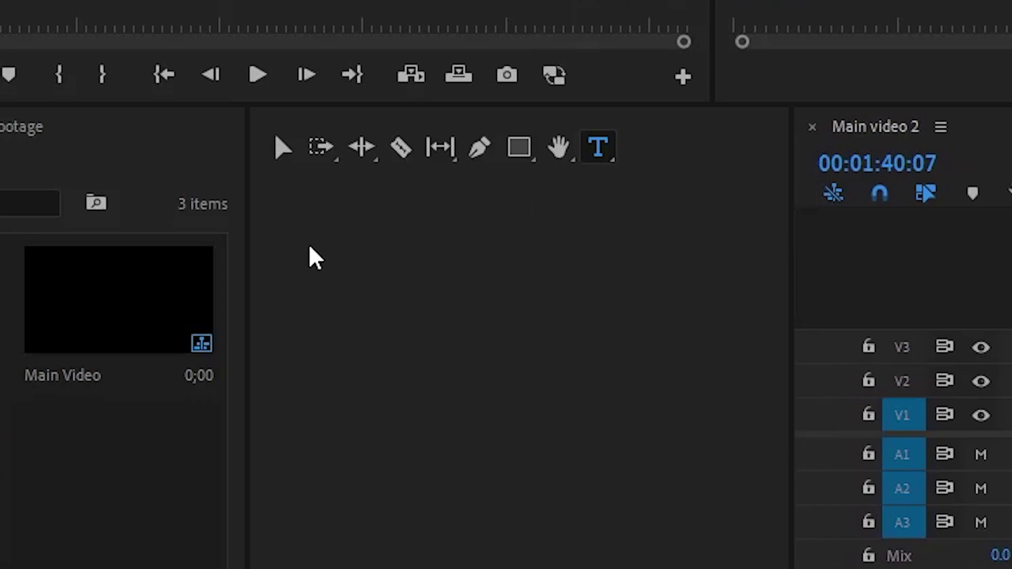
pyautogui.moveTo(247, 253); pyautogui.dragTo(710, 256)
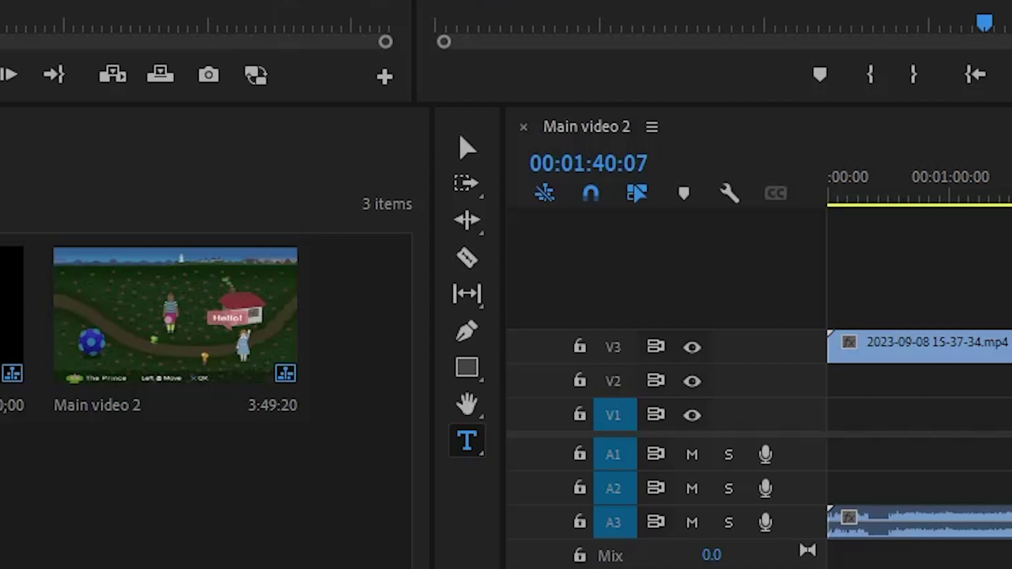
pyautogui.moveTo(933, 362); pyautogui.dragTo(1011, 374)
pyautogui.click(463, 144)
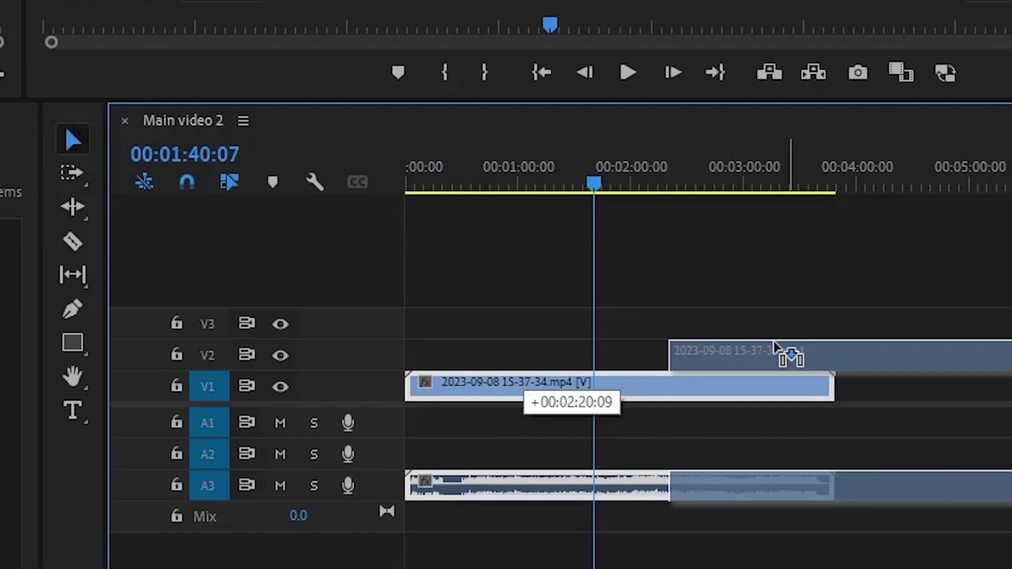
pyautogui.moveTo(775, 348); pyautogui.dragTo(556, 372)
pyautogui.moveTo(548, 488); pyautogui.dragTo(543, 454)
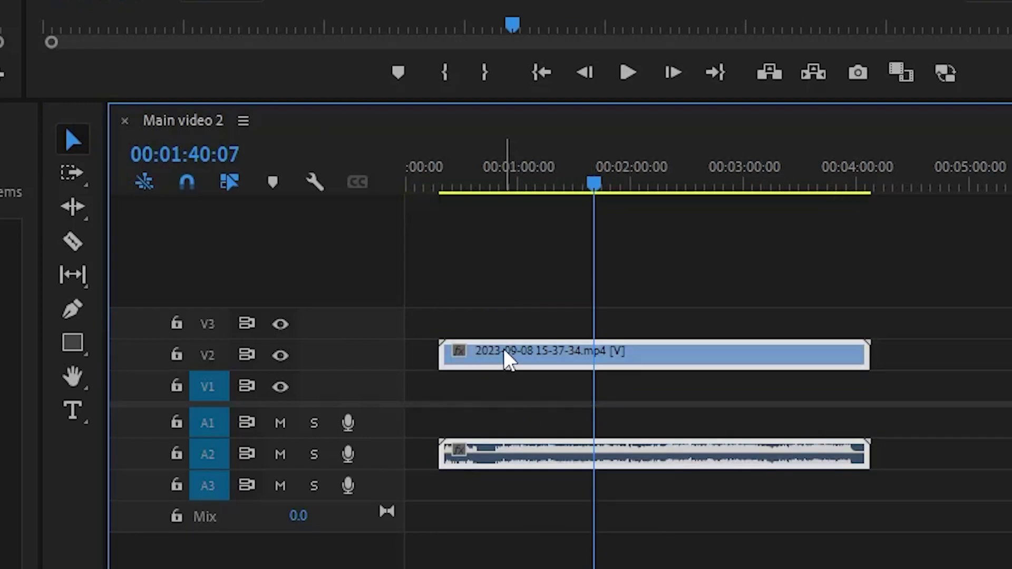
pyautogui.moveTo(493, 361); pyautogui.dragTo(472, 363)
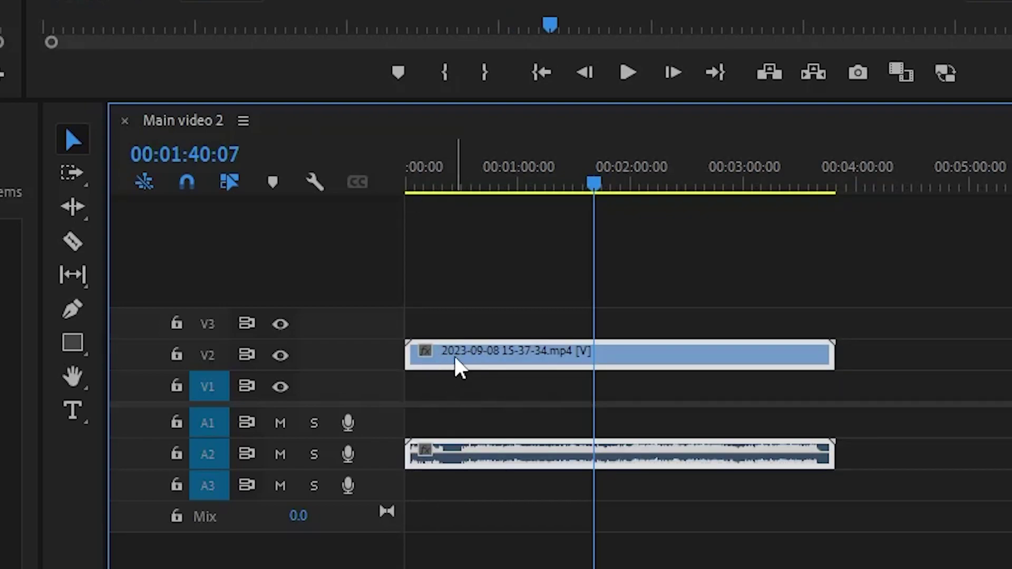
pyautogui.moveTo(454, 363); pyautogui.dragTo(430, 354)
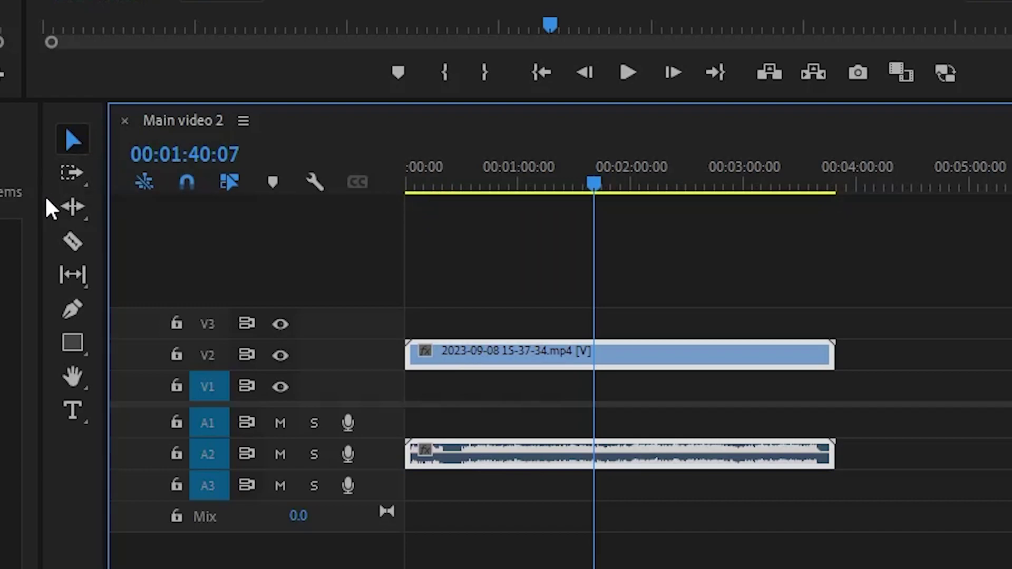
pyautogui.click(72, 243)
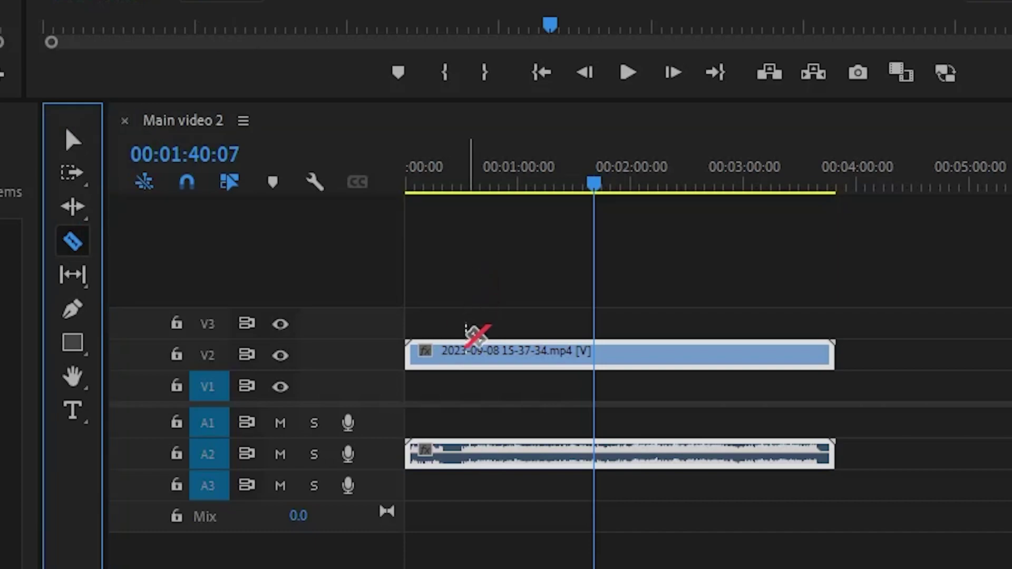
pyautogui.click(440, 355)
pyautogui.click(495, 355)
pyautogui.click(552, 354)
pyautogui.click(680, 363)
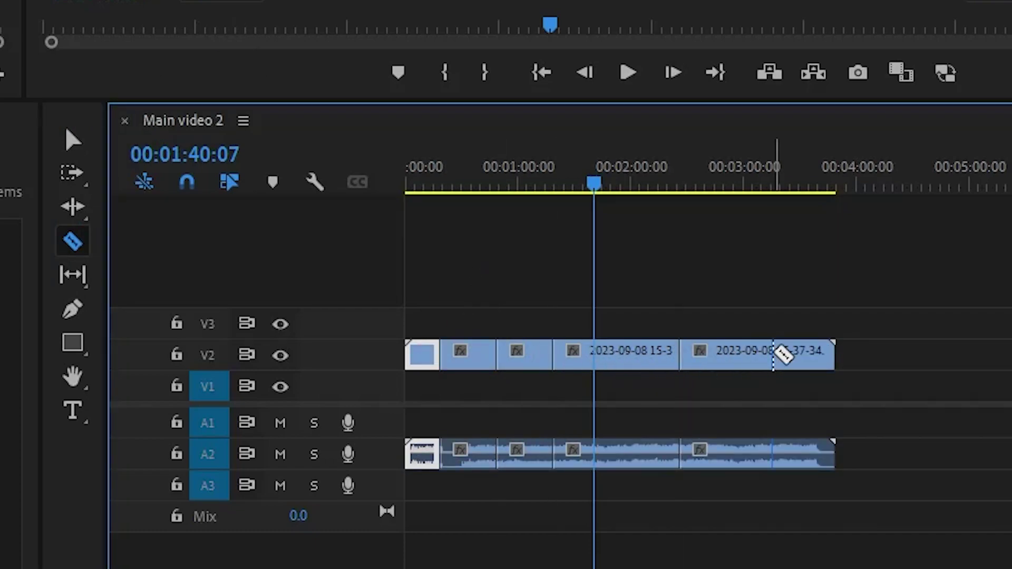
pyautogui.click(771, 356)
# Step: Move the last piece about one minute later, and shift the fourth and fifth pieces about 30 seconds later, leaving gaps
pyautogui.click(74, 140)
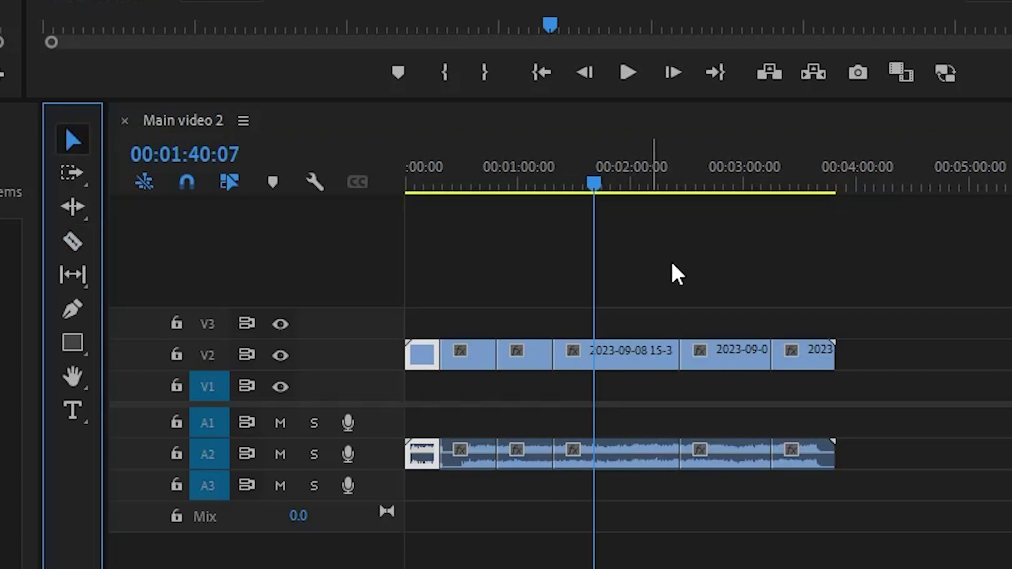
pyautogui.moveTo(804, 355); pyautogui.dragTo(911, 357)
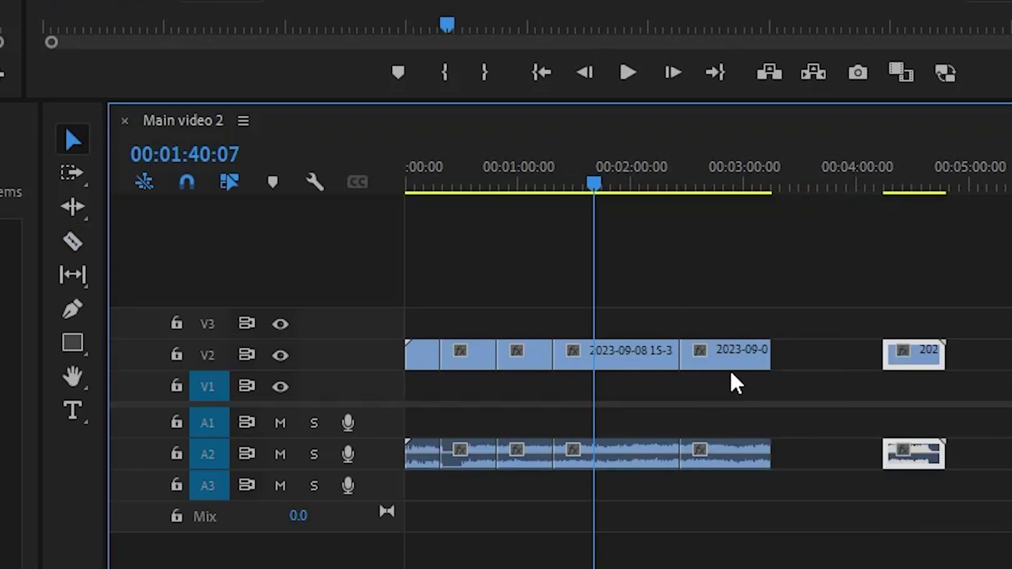
pyautogui.moveTo(729, 364); pyautogui.dragTo(785, 368)
pyautogui.moveTo(616, 362); pyautogui.dragTo(671, 357)
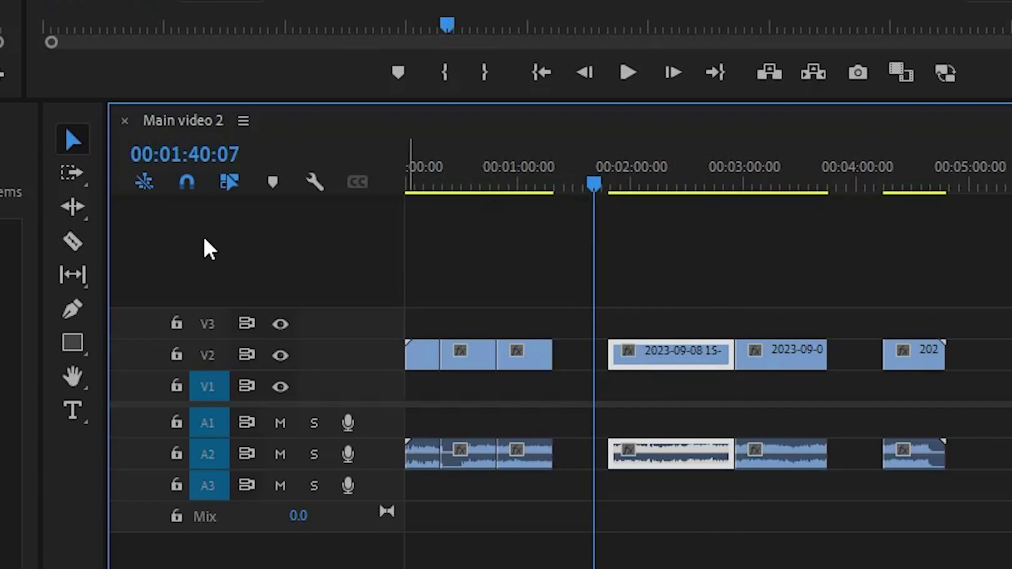
pyautogui.click(74, 241)
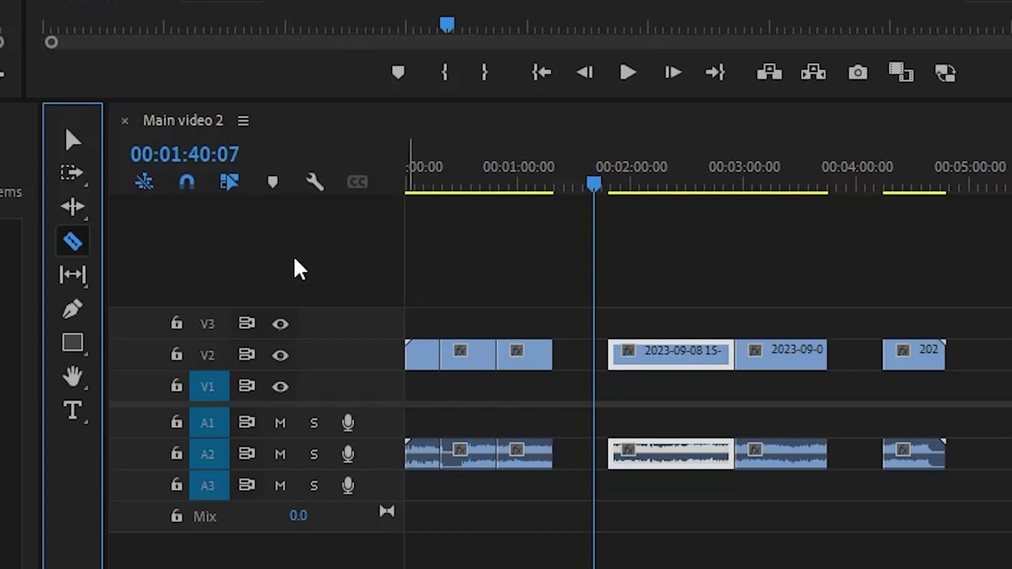
pyautogui.click(73, 140)
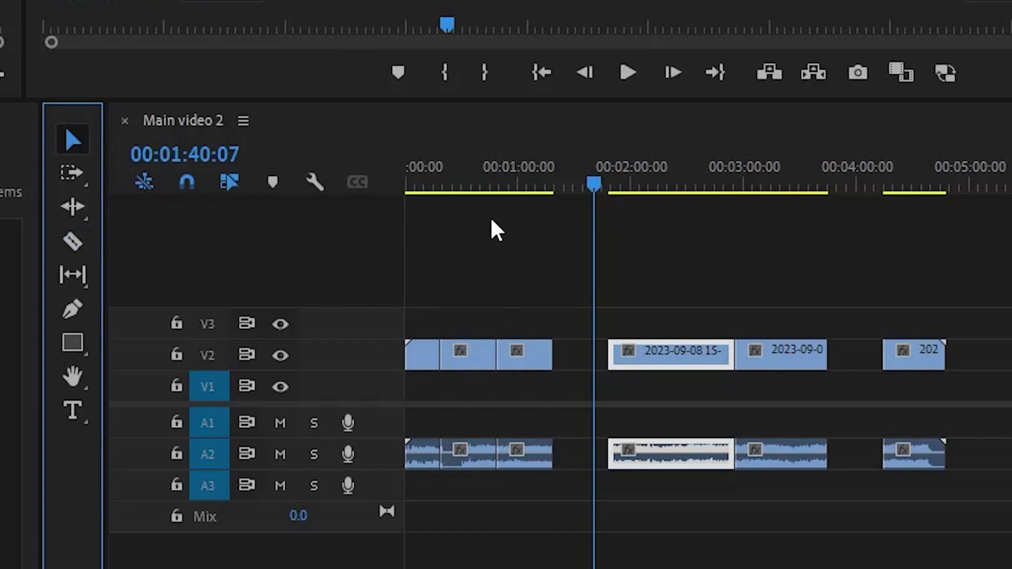
# Step: Rejoin the first three pieces by deleting the two cut points between them
pyautogui.click(496, 182)
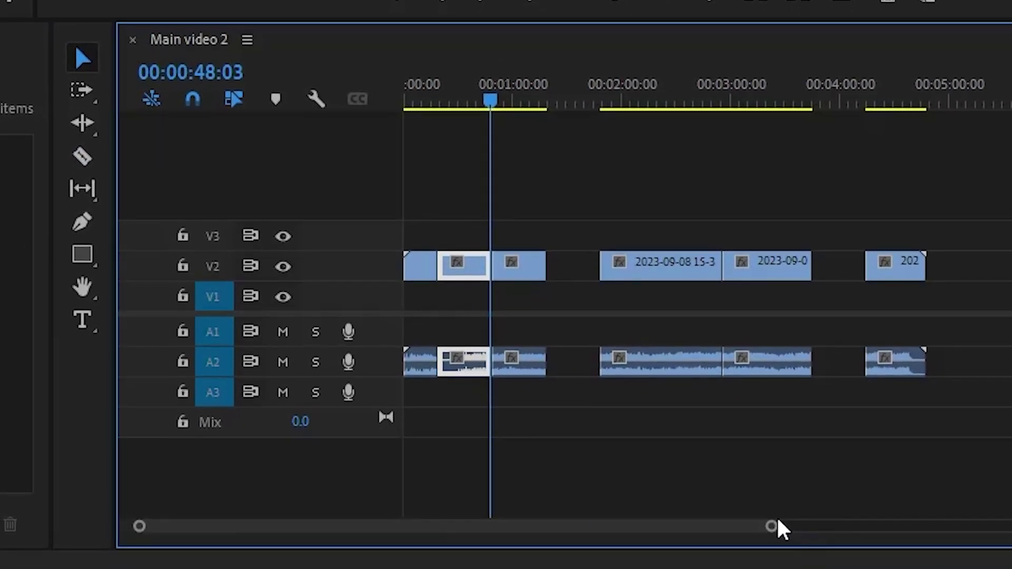
pyautogui.moveTo(773, 528); pyautogui.dragTo(653, 429)
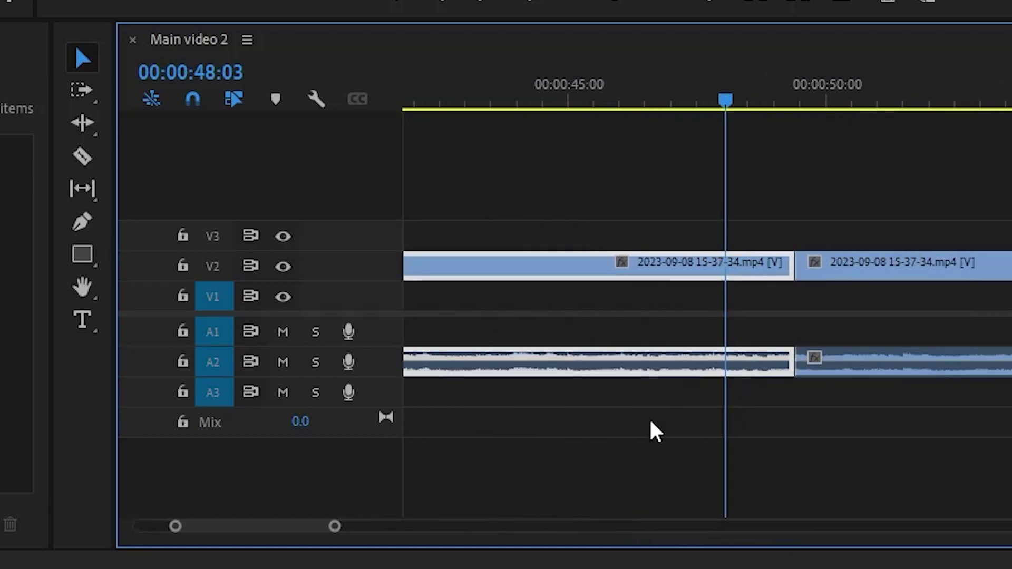
pyautogui.click(796, 272)
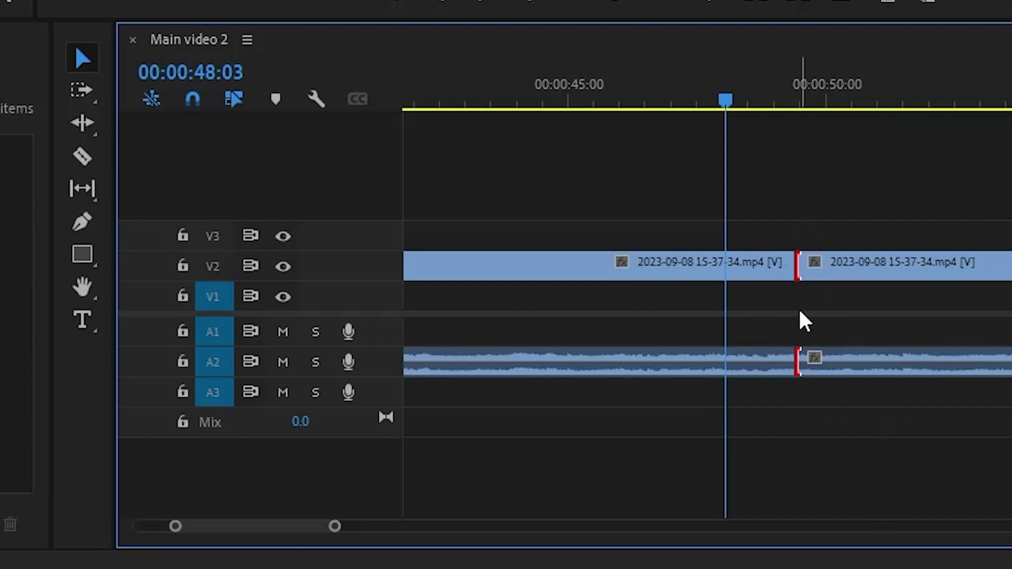
pyautogui.press('Delete')
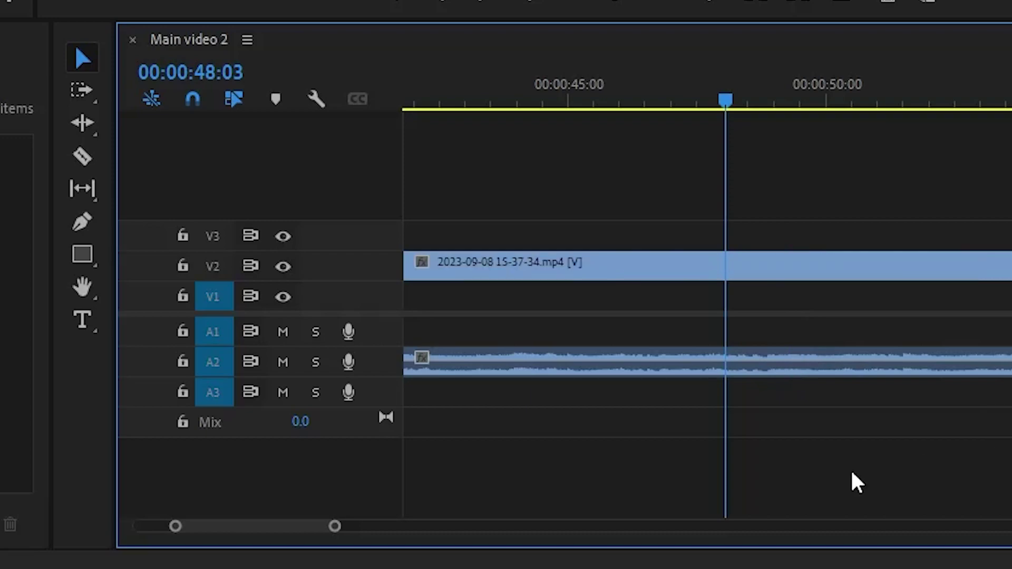
pyautogui.moveTo(333, 527); pyautogui.dragTo(522, 530)
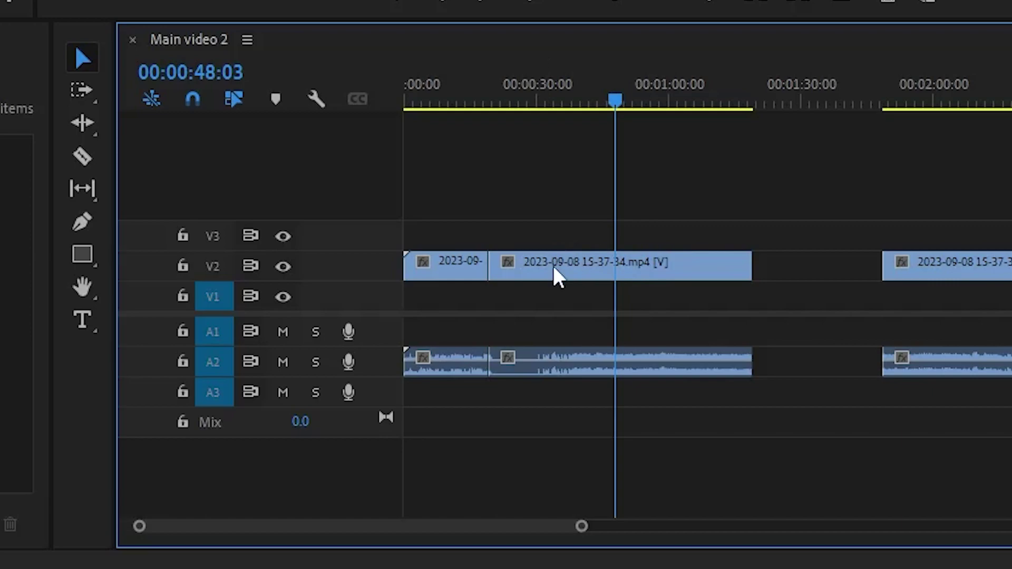
pyautogui.click(486, 263)
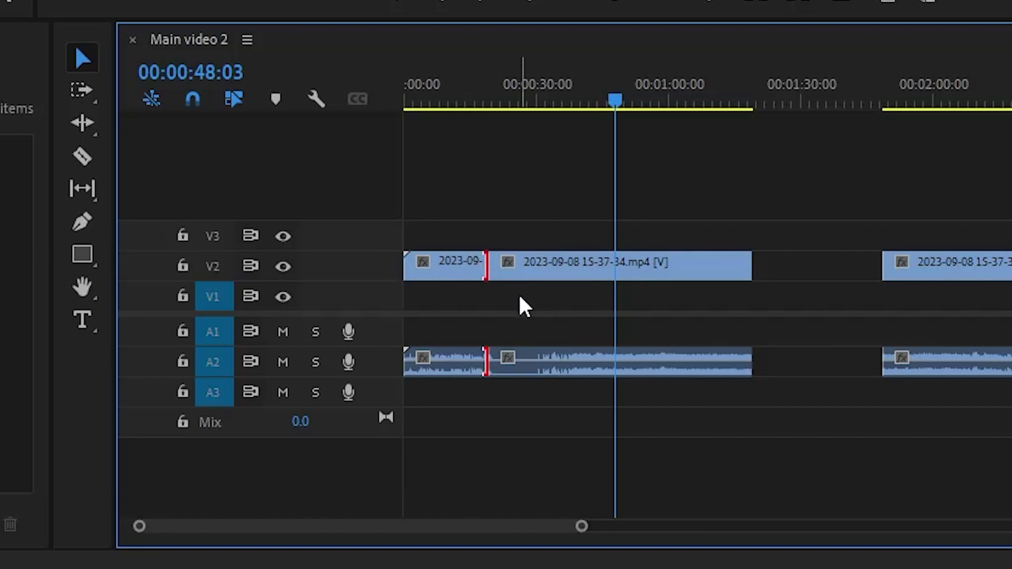
pyautogui.press('Delete')
# Step: Close the gap after the joined clip by moving the following piece against it, and delete the cut between them
pyautogui.moveTo(907, 277); pyautogui.dragTo(806, 293)
pyautogui.click(755, 264)
pyautogui.press('Delete')
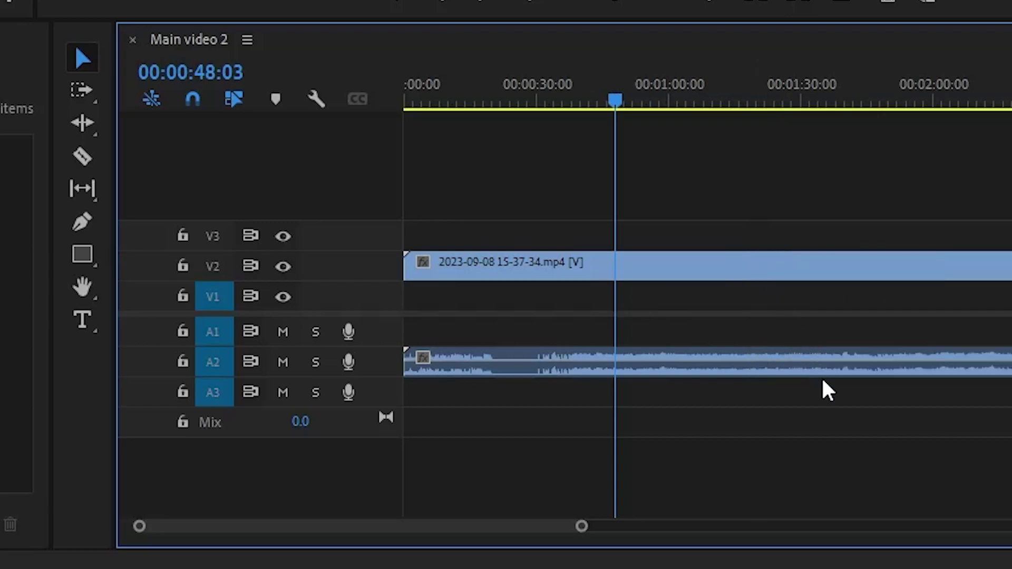
pyautogui.moveTo(588, 535); pyautogui.dragTo(838, 527)
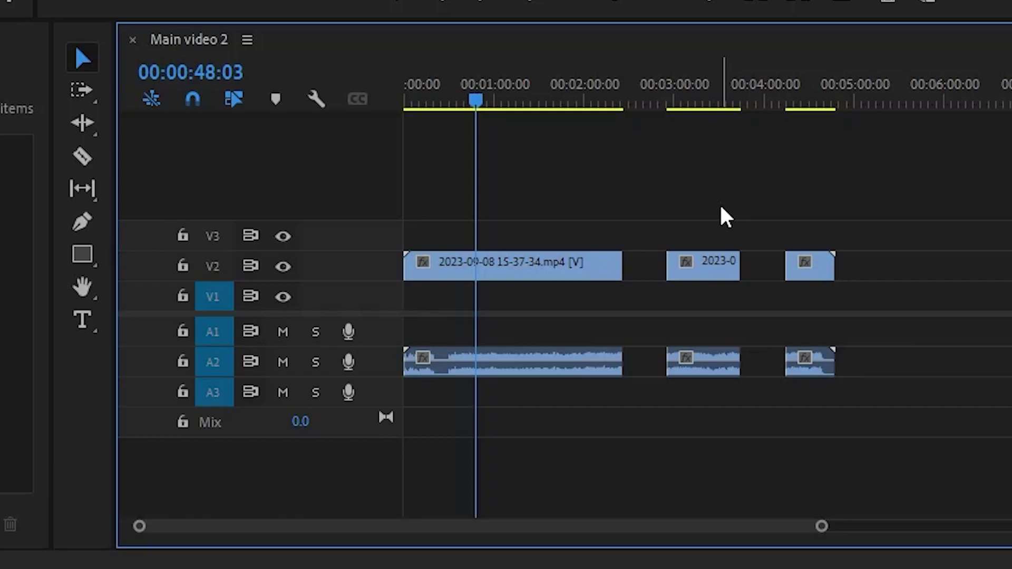
# Step: Examine the shape tool variants, the Hand tool and the Type tool, and return to the Rectangle tool
pyautogui.click(88, 249)
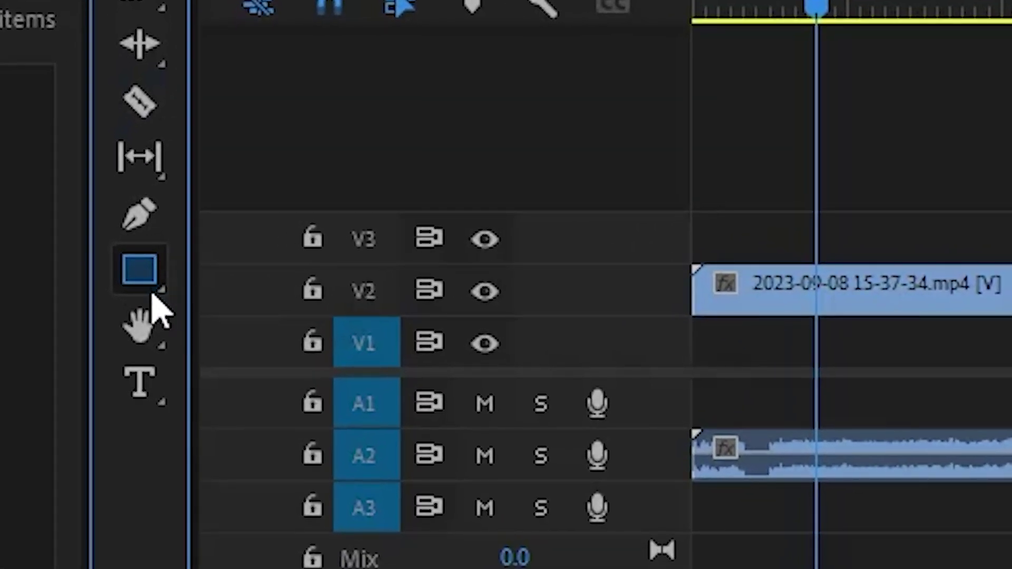
pyautogui.click(153, 287)
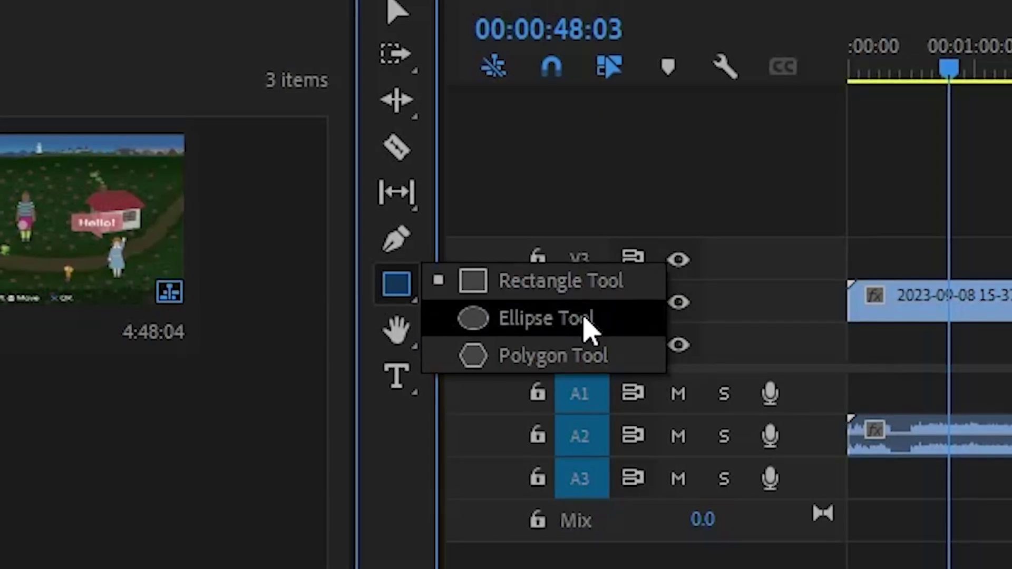
pyautogui.click(496, 294)
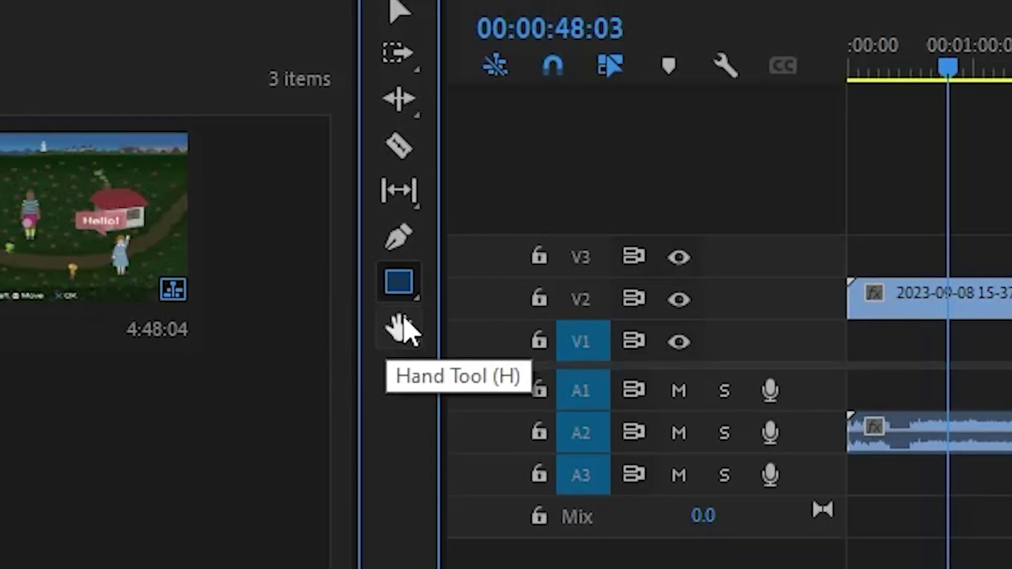
pyautogui.click(403, 328)
pyautogui.click(410, 387)
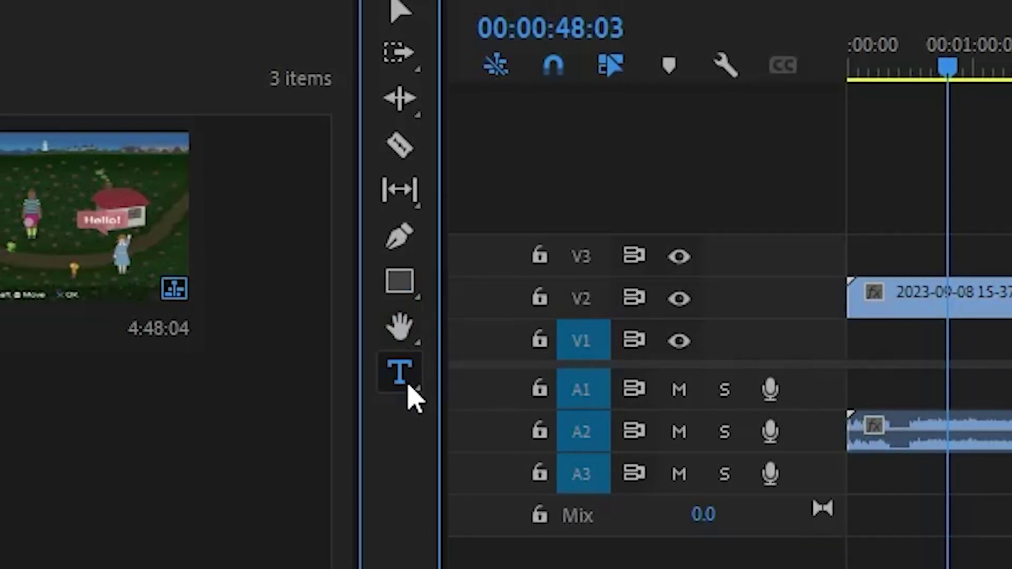
pyautogui.click(419, 284)
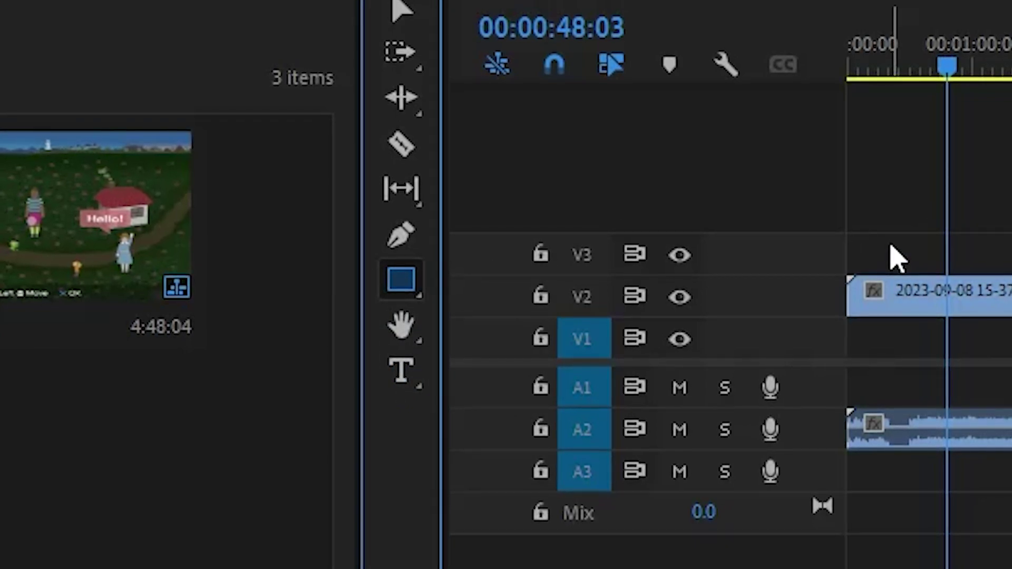
# Step: Draw a square over the middle of the video frame at 00:00:48:03 with the Rectangle tool
pyautogui.press('=')
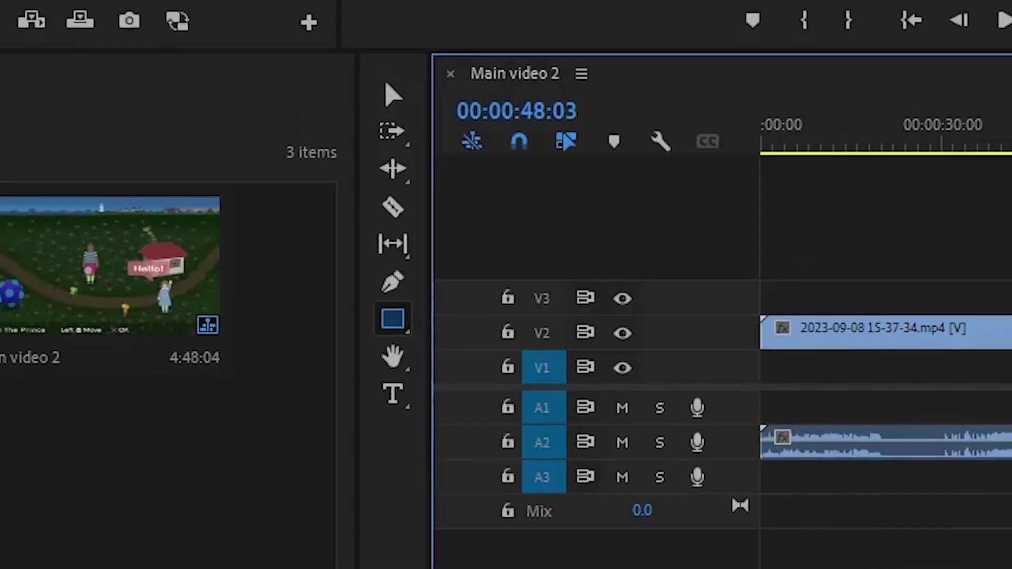
pyautogui.press('=')
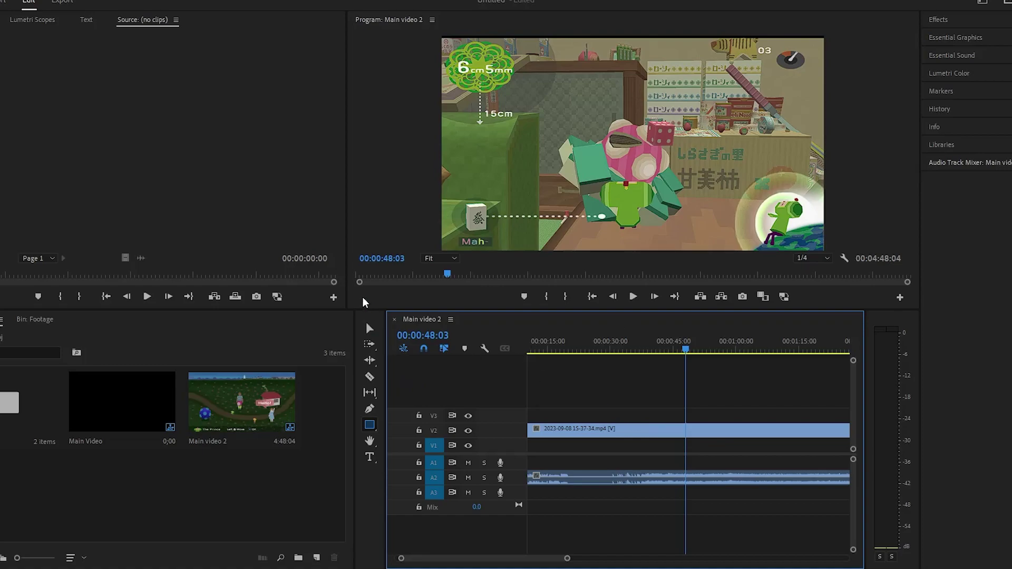
pyautogui.click(370, 329)
pyautogui.click(596, 408)
pyautogui.click(370, 425)
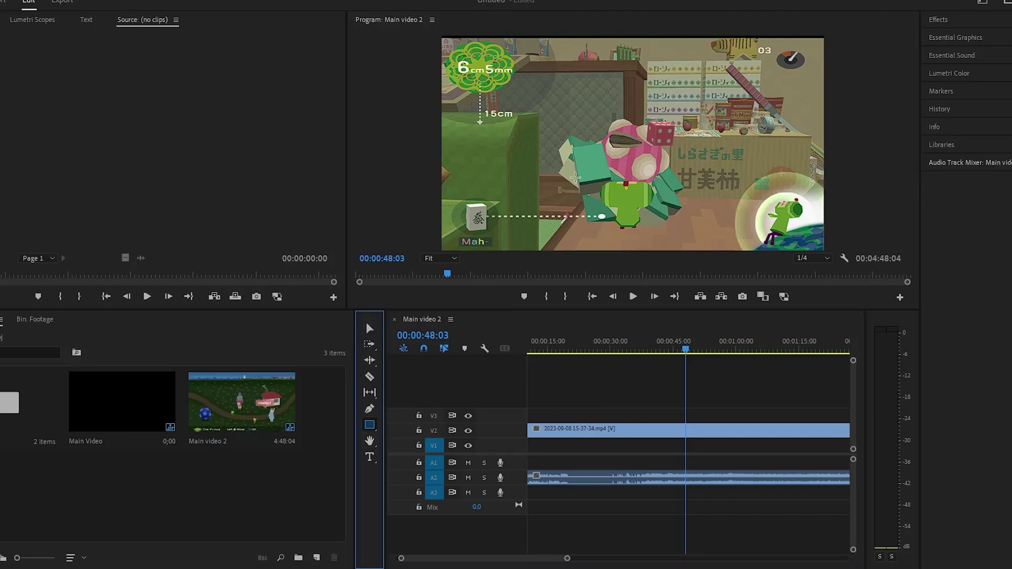
pyautogui.moveTo(540, 114)
pyautogui.mouseDown()
pyautogui.moveTo(717, 191)
pyautogui.moveTo(731, 219)
pyautogui.mouseUp()
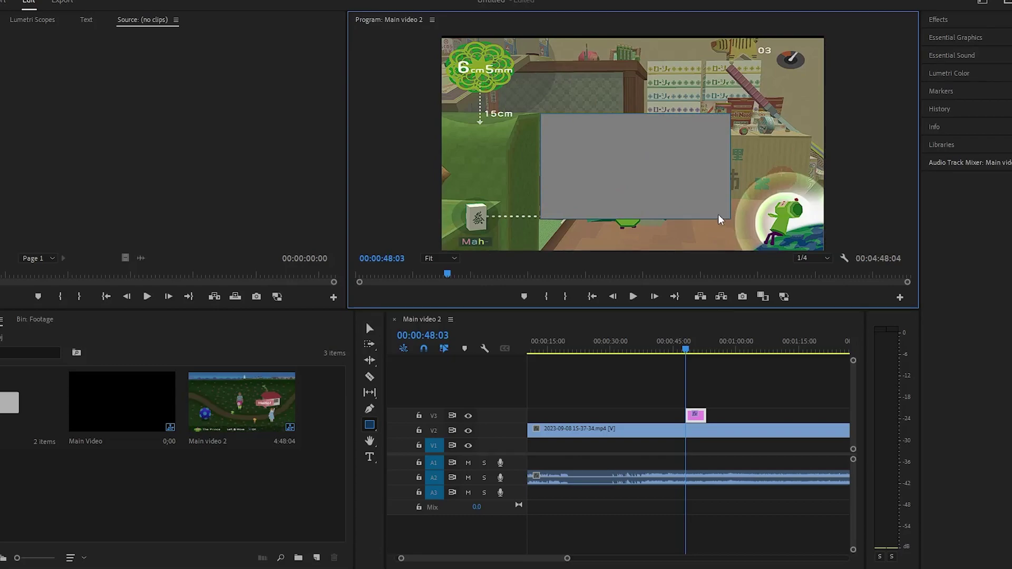
pyautogui.moveTo(720, 219); pyautogui.dragTo(658, 228)
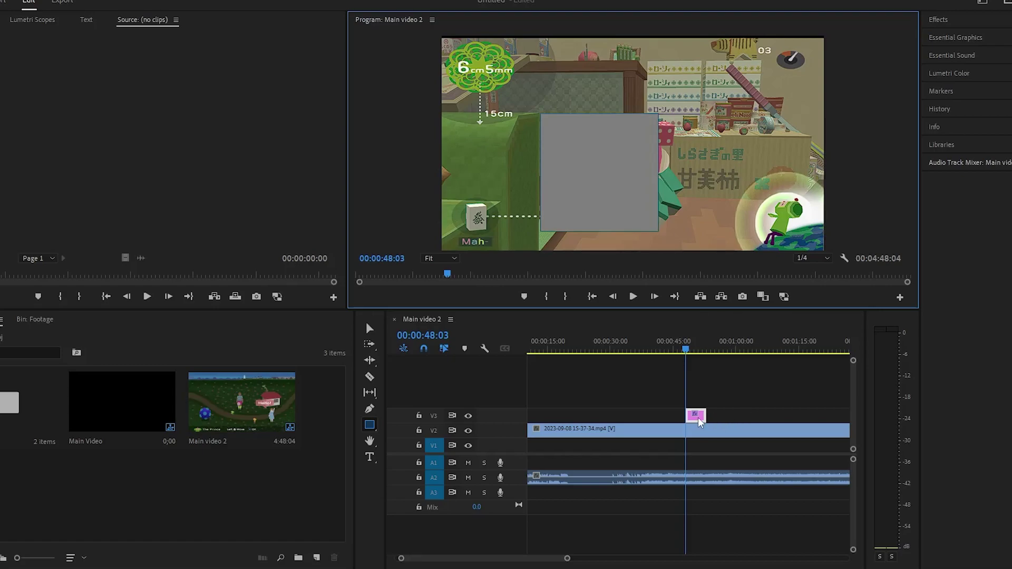
# Step: Mute audio track A2 and play the sequence from 00:00:46:16 into the square's graphic clip
pyautogui.click(468, 477)
pyautogui.click(685, 349)
pyautogui.moveTo(684, 350); pyautogui.dragTo(679, 351)
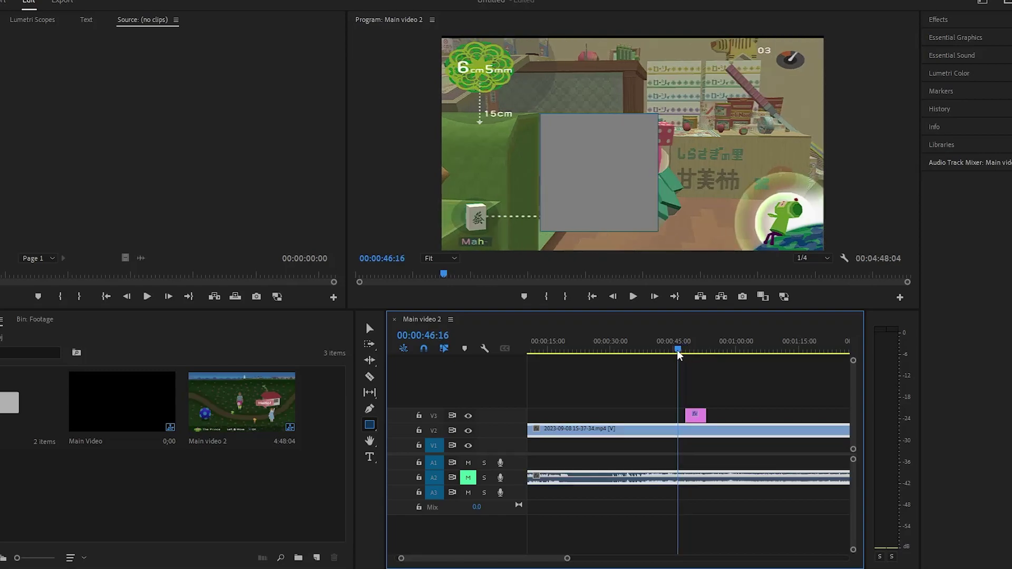
pyautogui.press('space')
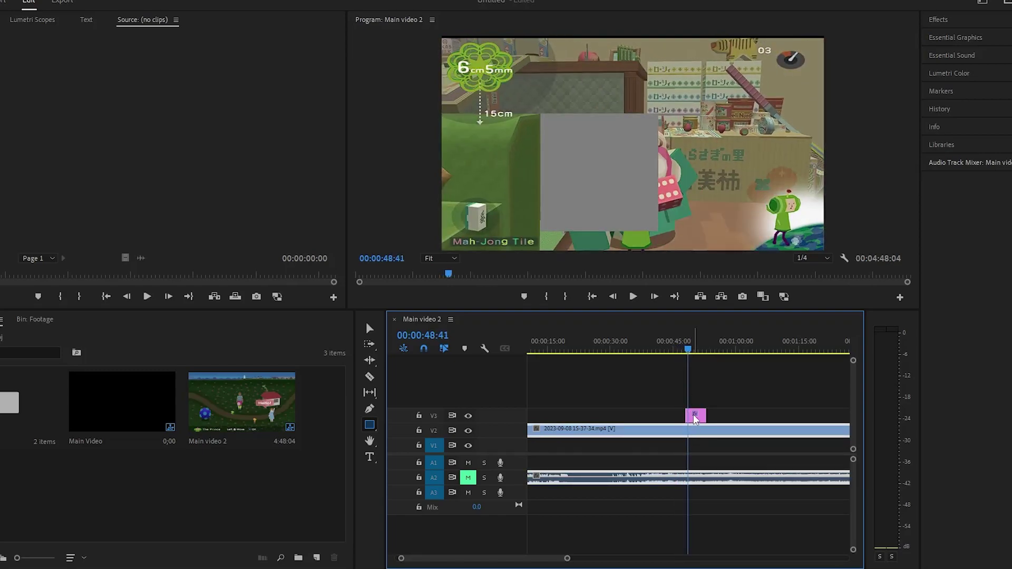
# Step: Add the text "Square" to the video frame at 00:00:54:06 with the Type tool
pyautogui.click(698, 350)
pyautogui.moveTo(699, 352); pyautogui.dragTo(711, 350)
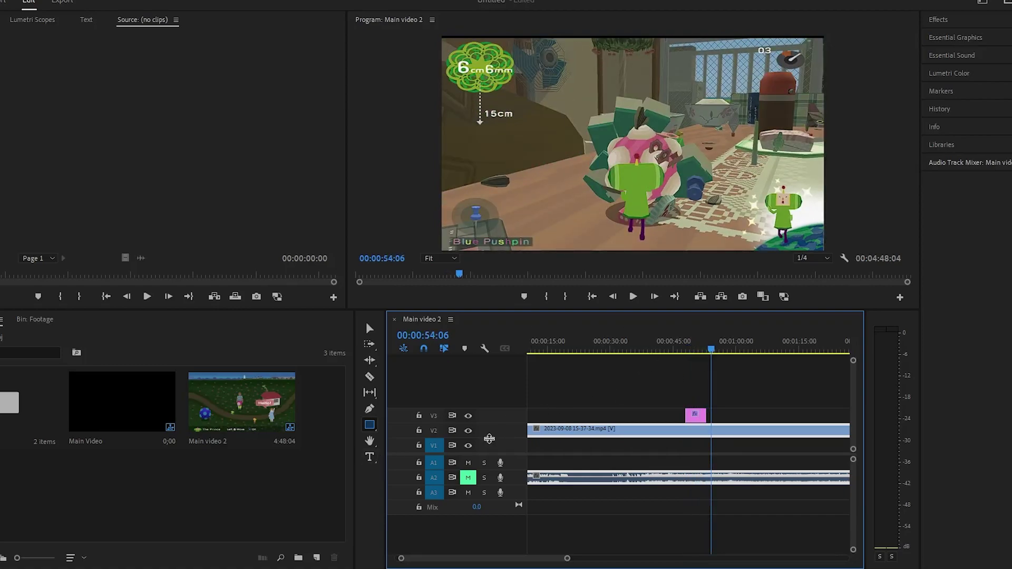
pyautogui.click(370, 456)
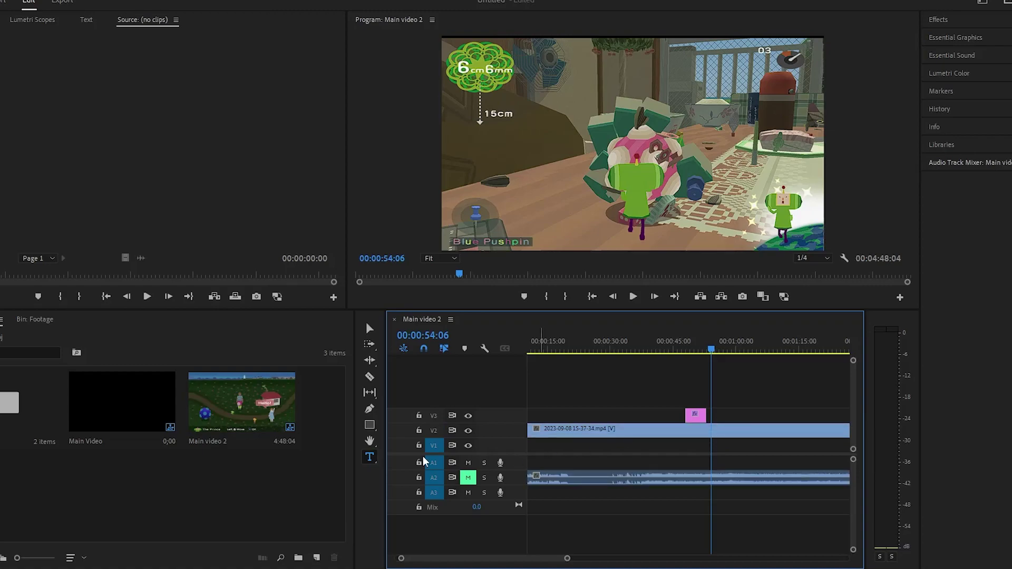
pyautogui.click(536, 152)
pyautogui.click(536, 152)
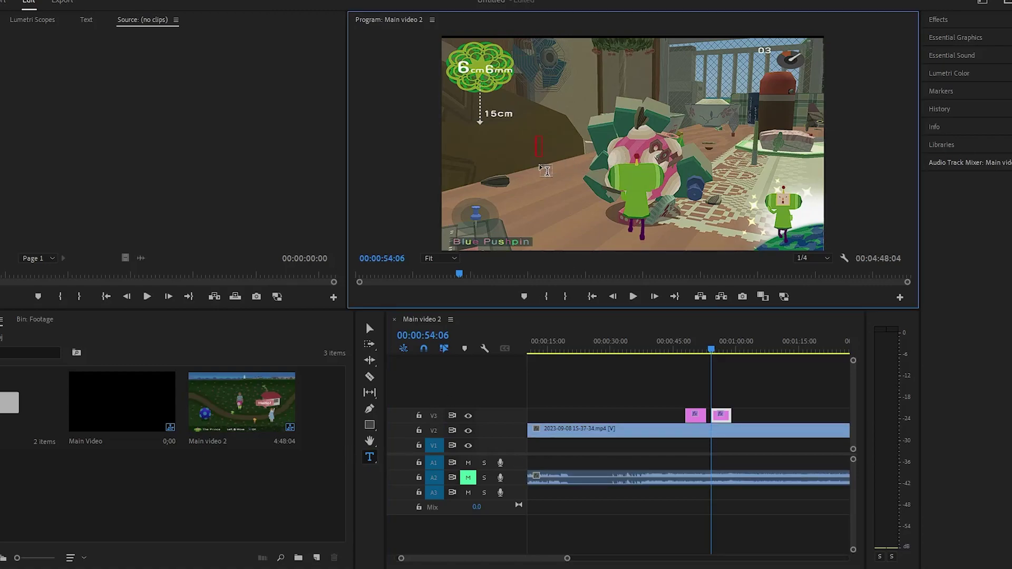
pyautogui.write('S')
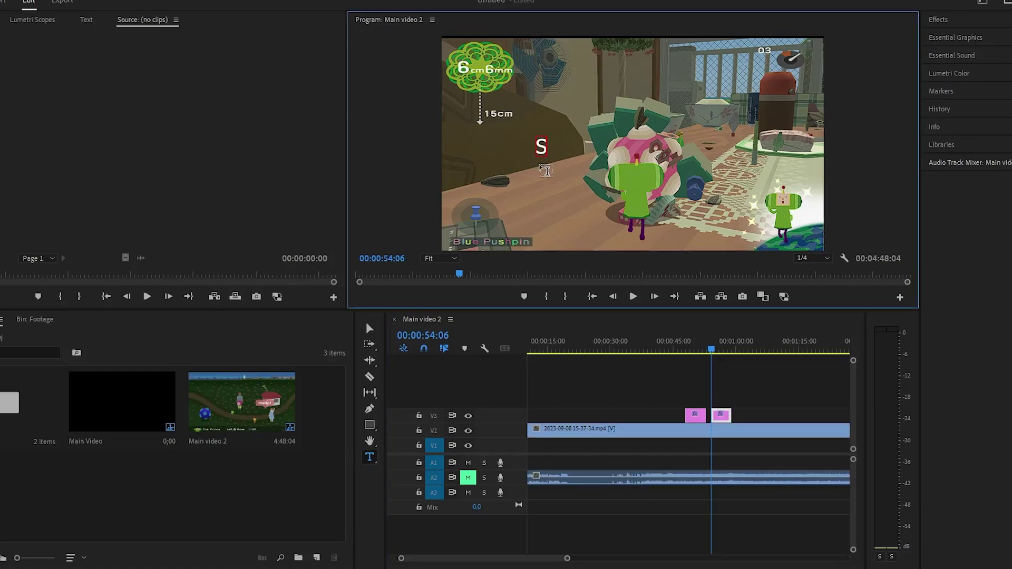
pyautogui.write('quare')
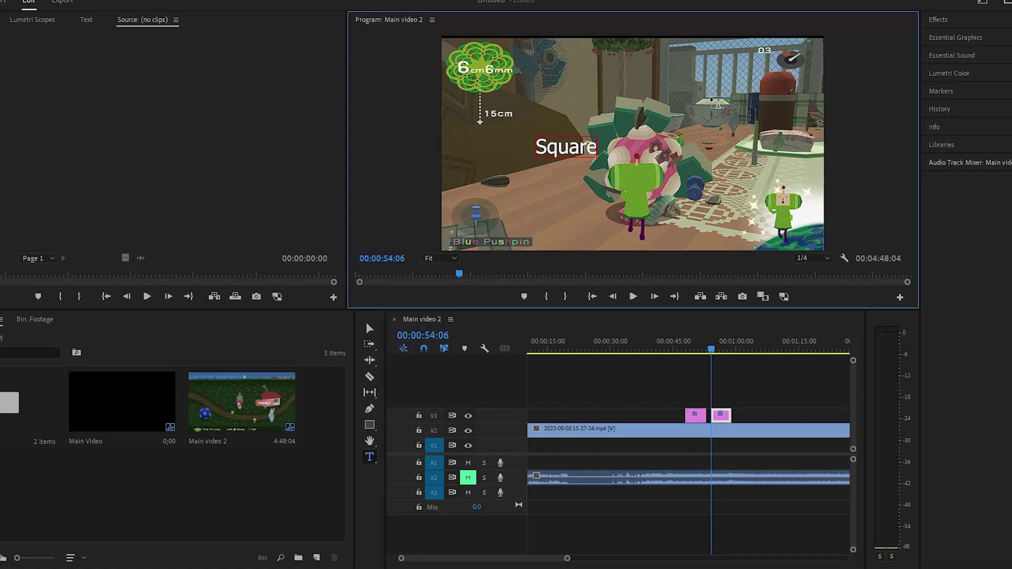
# Step: Set the playhead to 00:00:51:41 and move the square's graphic clip up to video track V7
pyautogui.moveTo(711, 350)
pyautogui.mouseDown()
pyautogui.moveTo(727, 354)
pyautogui.moveTo(701, 357)
pyautogui.mouseUp()
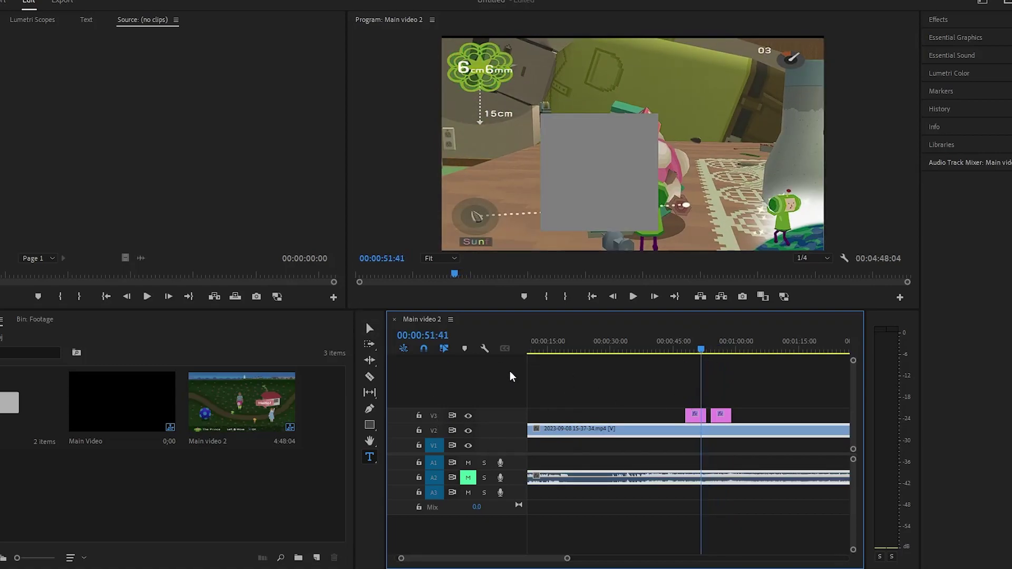
pyautogui.click(368, 329)
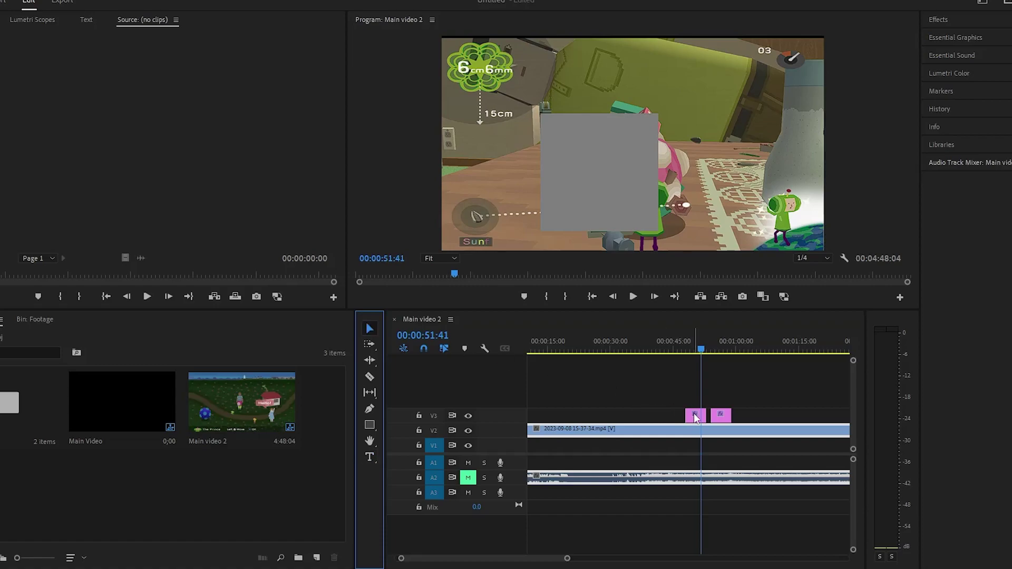
pyautogui.moveTo(695, 417); pyautogui.dragTo(697, 358)
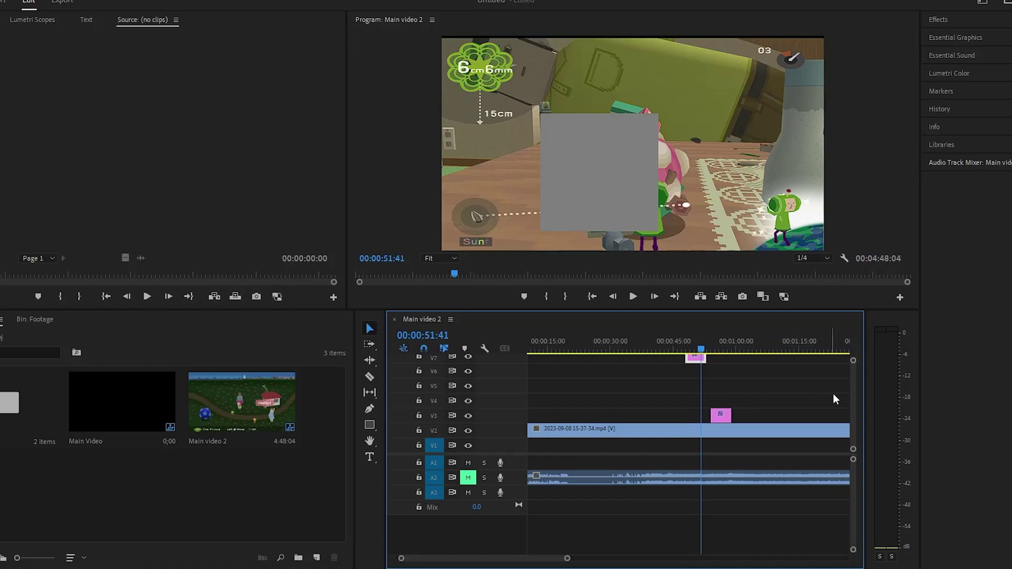
# Step: Move the first gameplay clip up to video track V4 and the square's graphic clip to V5
pyautogui.scroll(2, 852, 394)
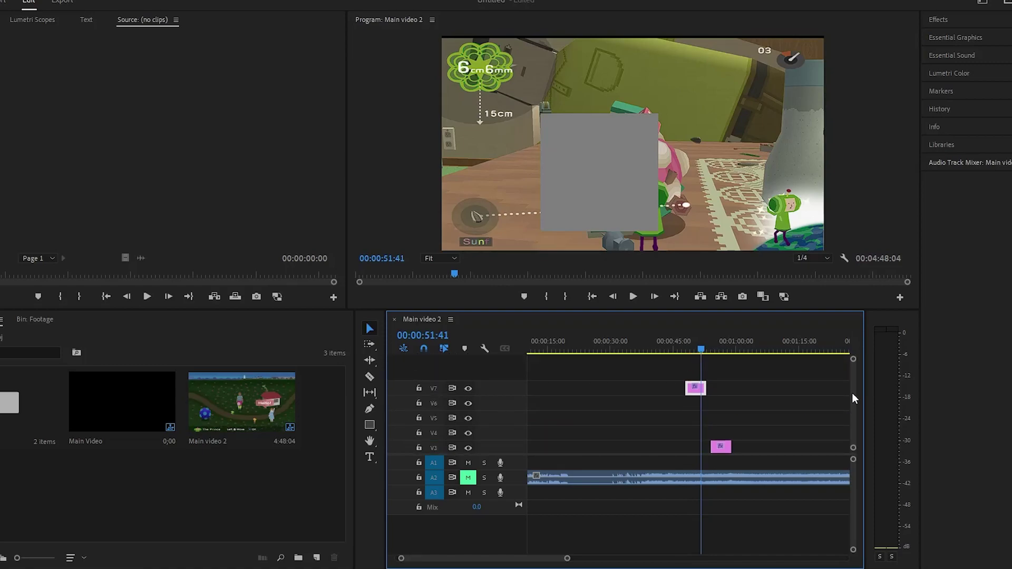
pyautogui.scroll(-2, 854, 395)
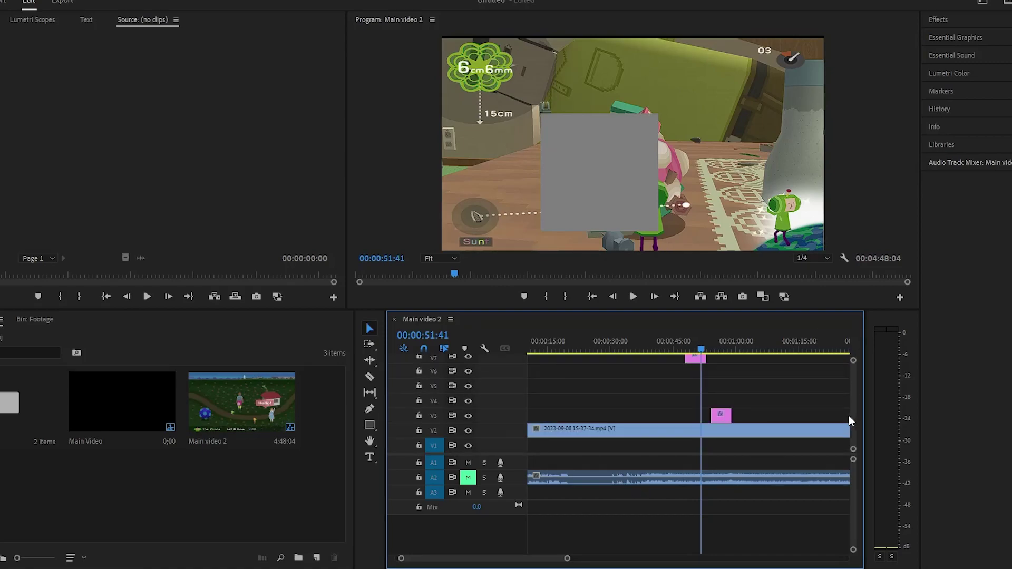
pyautogui.scroll(-3, 848, 415)
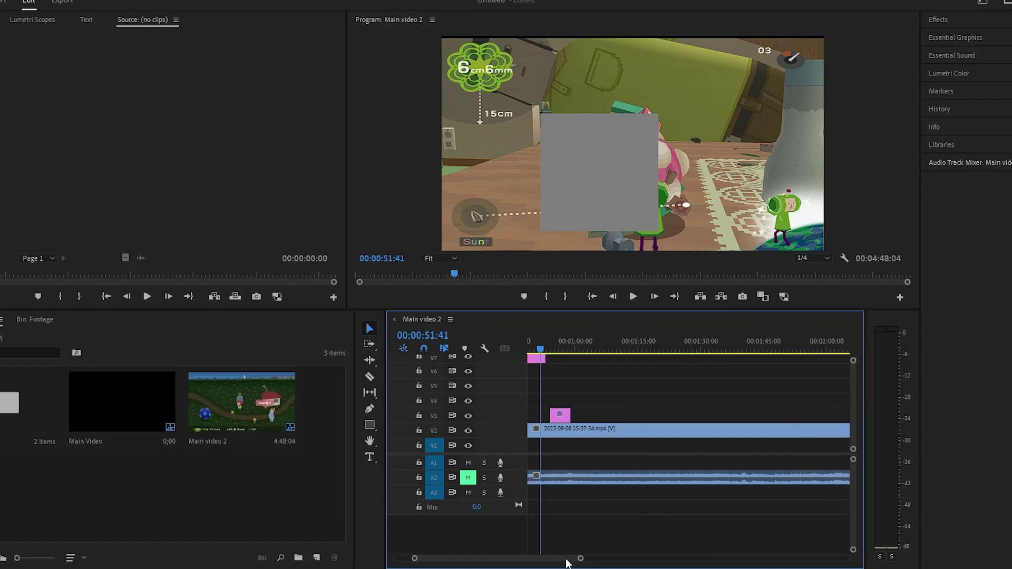
pyautogui.moveTo(583, 561); pyautogui.dragTo(611, 563)
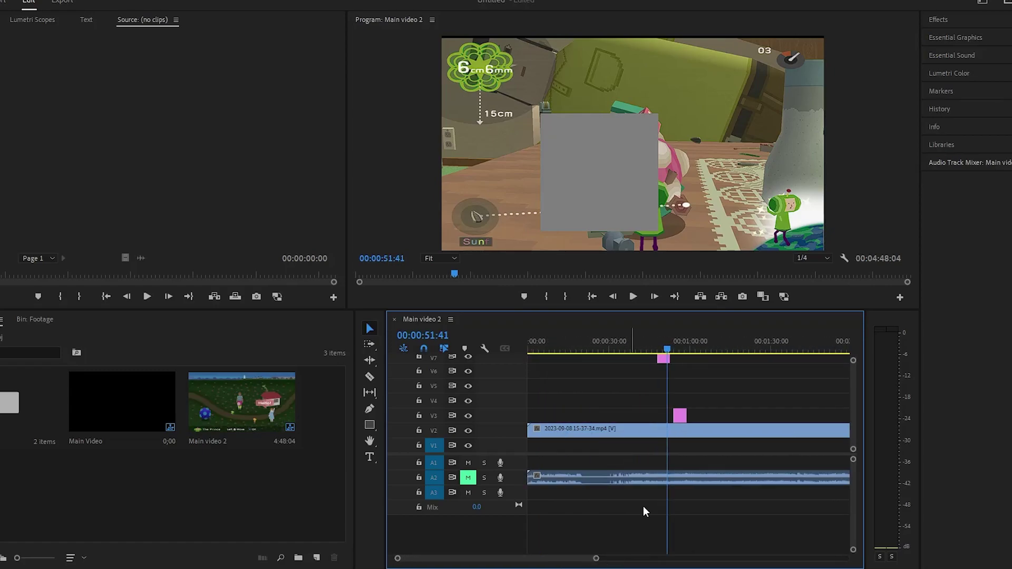
pyautogui.click(667, 437)
pyautogui.moveTo(667, 437); pyautogui.dragTo(668, 404)
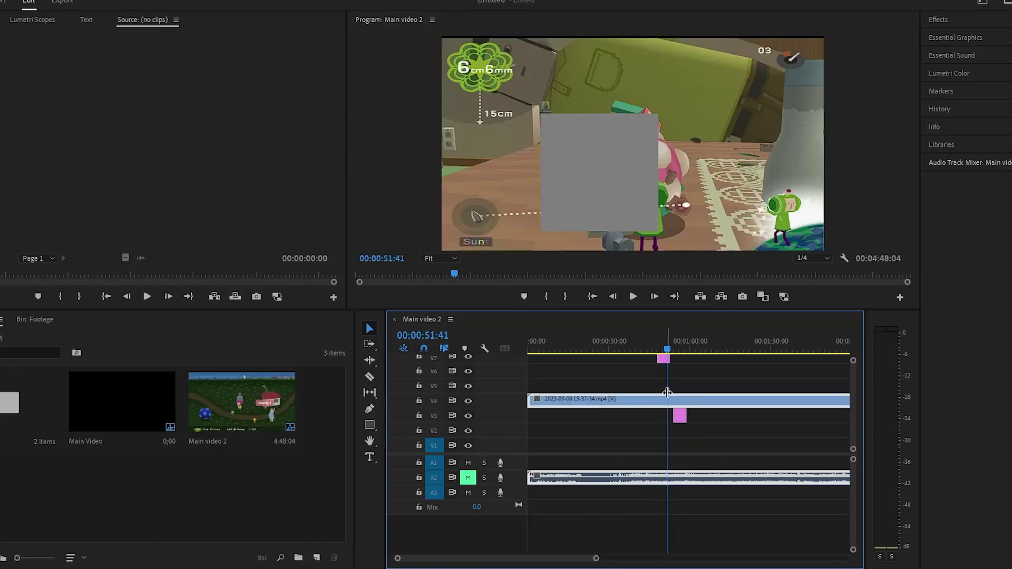
pyautogui.moveTo(663, 361); pyautogui.dragTo(663, 387)
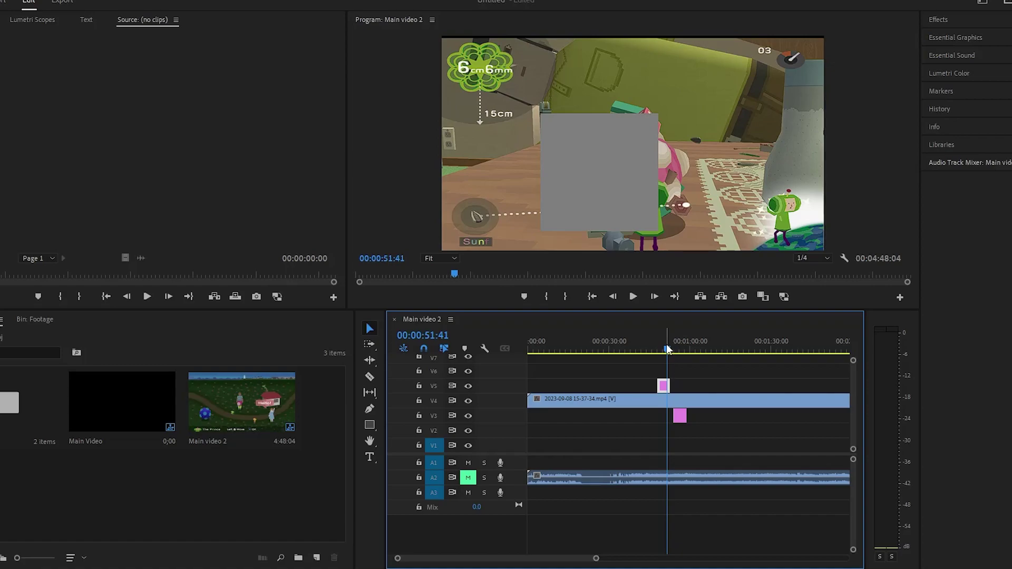
# Step: Move the "Square" text clip at 00:00:56:09 to video track V5 and toggle the output of track V4
pyautogui.moveTo(667, 348); pyautogui.dragTo(680, 347)
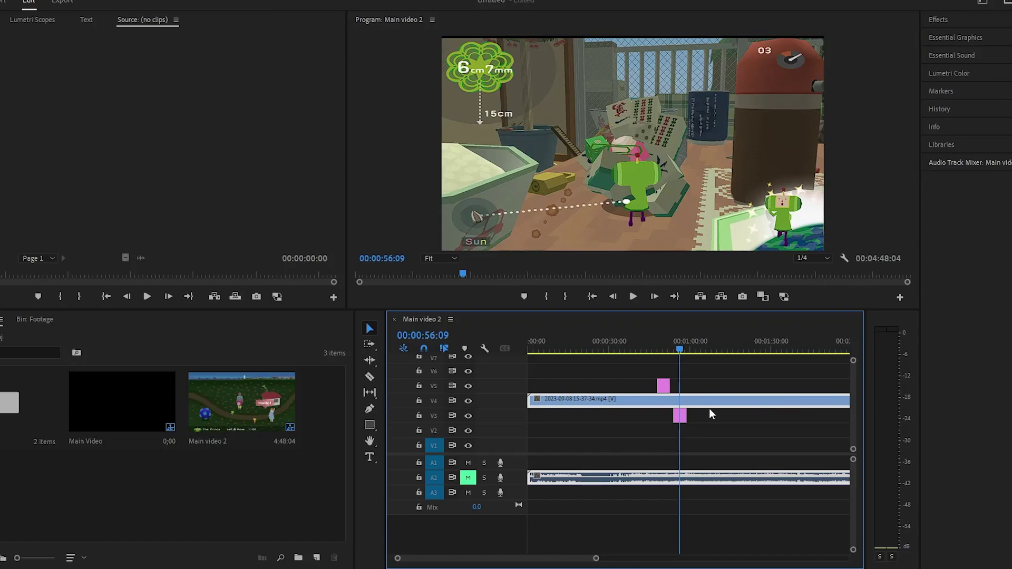
pyautogui.moveTo(683, 421); pyautogui.dragTo(686, 385)
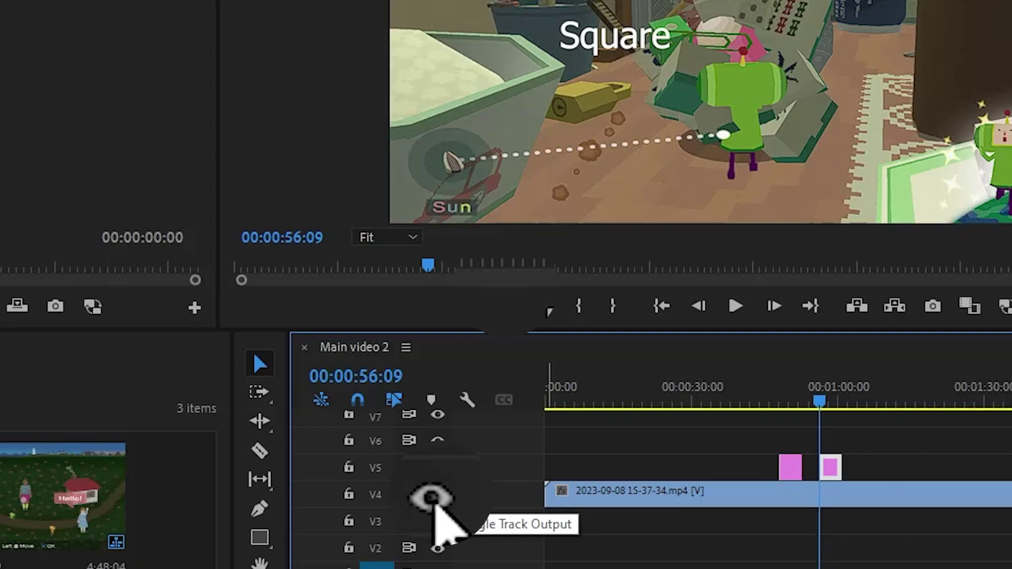
pyautogui.click(436, 497)
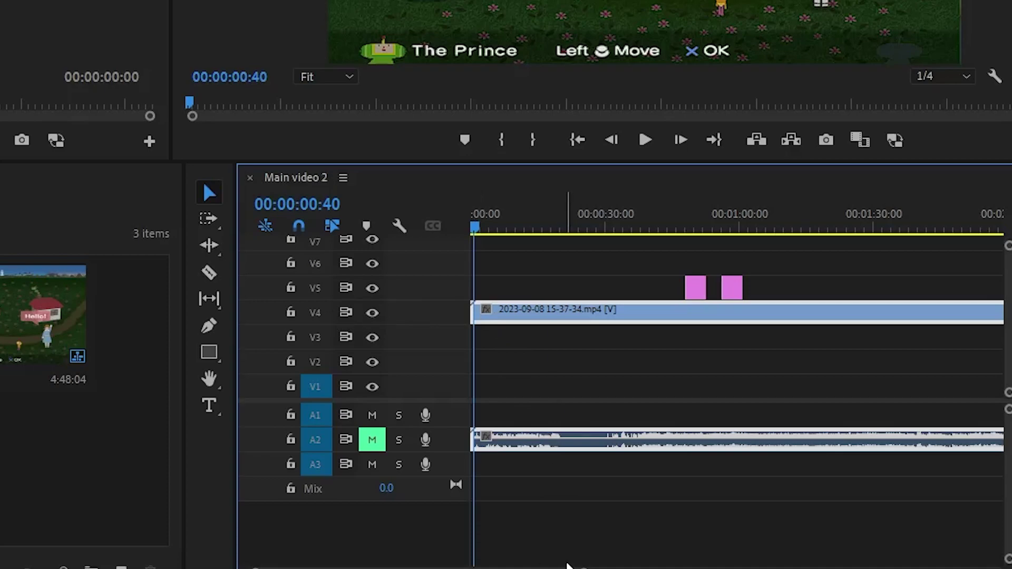
# Step: Fit the whole sequence in view and move the middle gameplay clip's video up to track V3
pyautogui.press('\\')
pyautogui.moveTo(517, 266); pyautogui.dragTo(836, 474)
pyautogui.press('-')
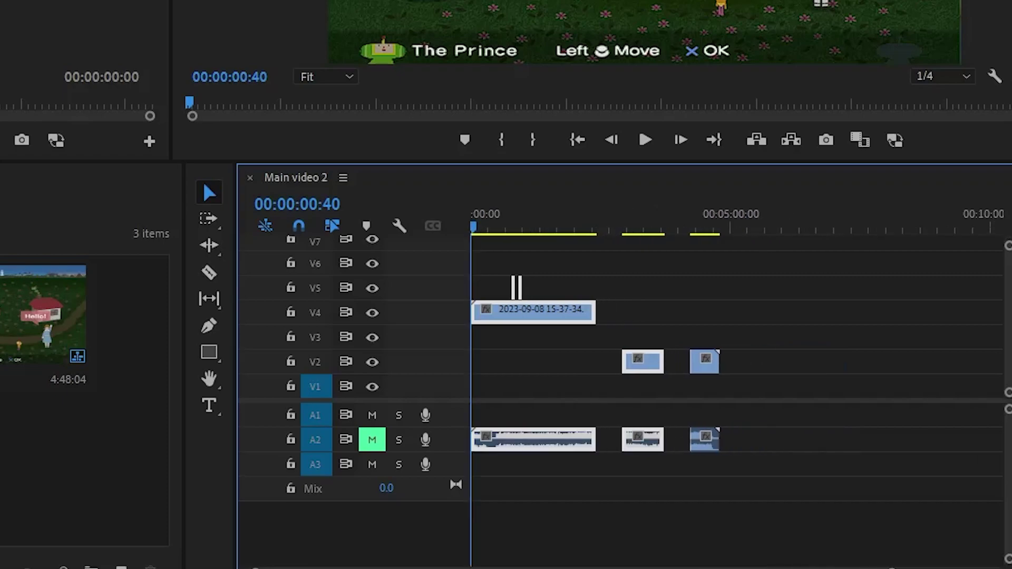
pyautogui.click(729, 481)
pyautogui.moveTo(731, 470); pyautogui.dragTo(508, 285)
pyautogui.click(669, 295)
pyautogui.moveTo(666, 374); pyautogui.dragTo(663, 339)
pyautogui.moveTo(748, 470); pyautogui.dragTo(467, 264)
pyautogui.click(526, 360)
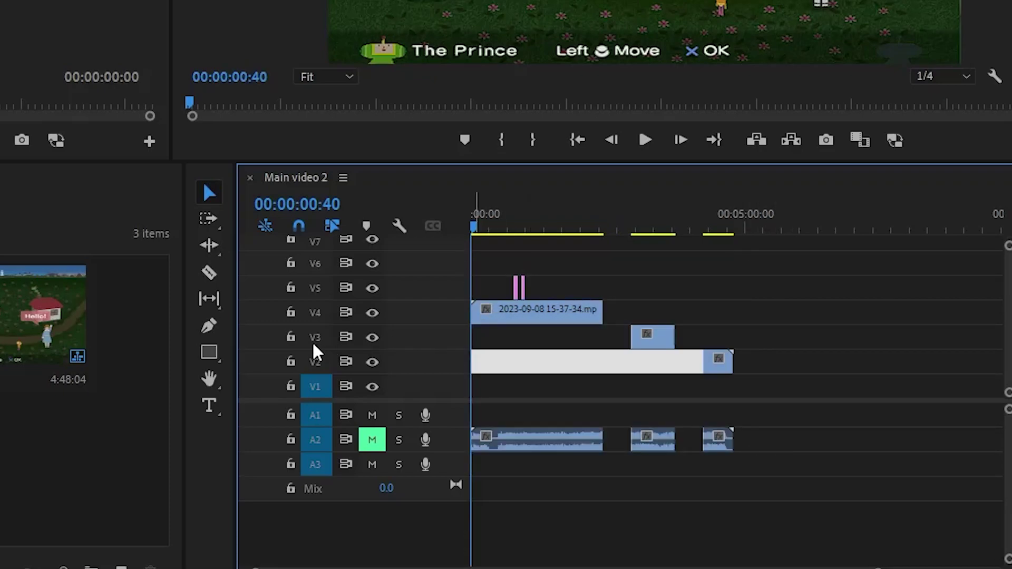
# Step: Lock video track V3, then shift all the unlocked clips 29:22 to the right along the timeline
pyautogui.click(290, 338)
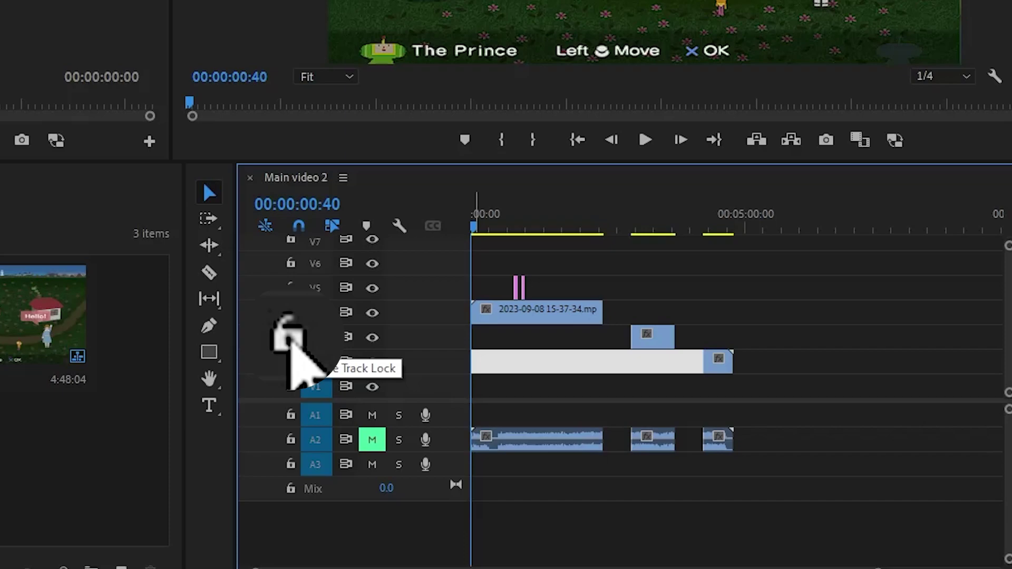
pyautogui.moveTo(737, 485); pyautogui.dragTo(471, 238)
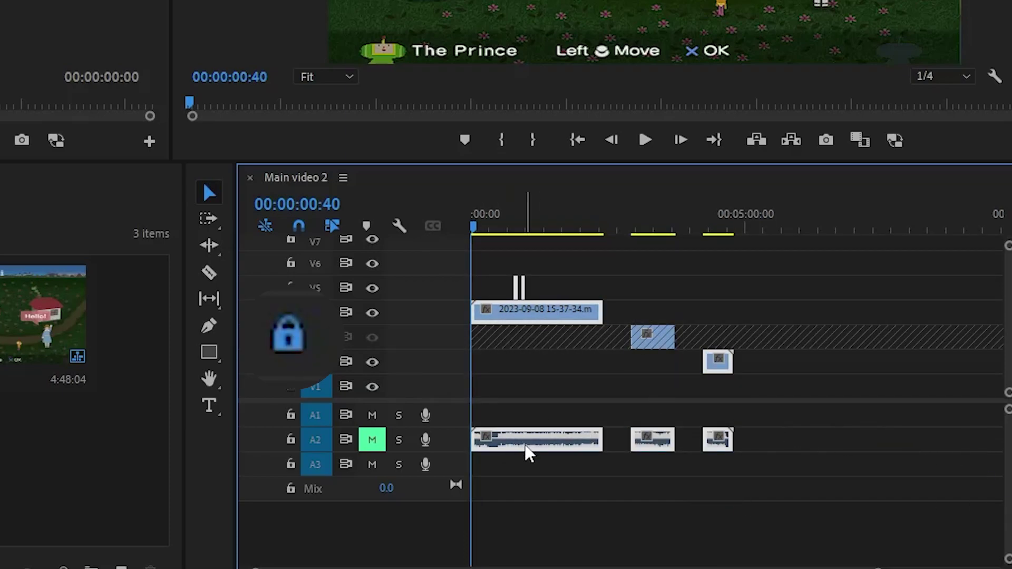
pyautogui.moveTo(526, 450); pyautogui.dragTo(600, 445)
pyautogui.moveTo(604, 238); pyautogui.dragTo(775, 248)
pyautogui.hotkey('ctrl', 'z')
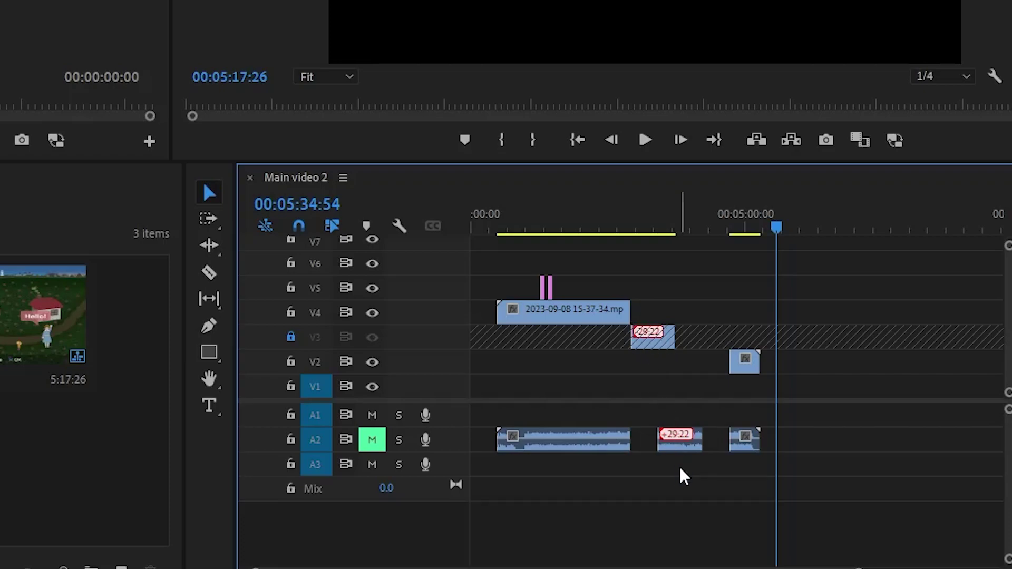
# Step: Select the middle clip's out-of-sync audio on A2 and view the frame at 00:03:06:18
pyautogui.click(670, 448)
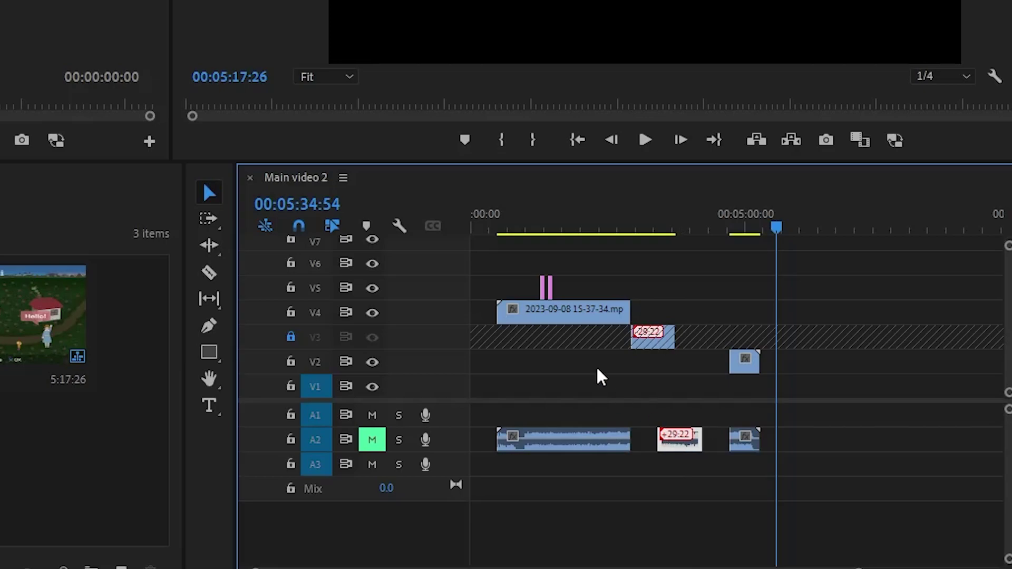
pyautogui.click(643, 228)
pyautogui.moveTo(647, 232); pyautogui.dragTo(644, 225)
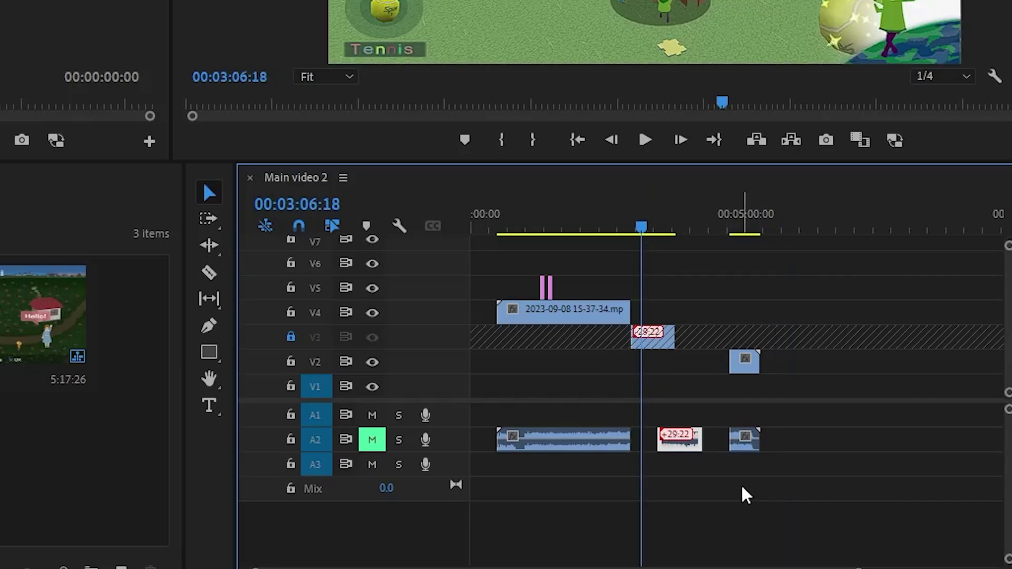
pyautogui.moveTo(744, 482); pyautogui.dragTo(589, 440)
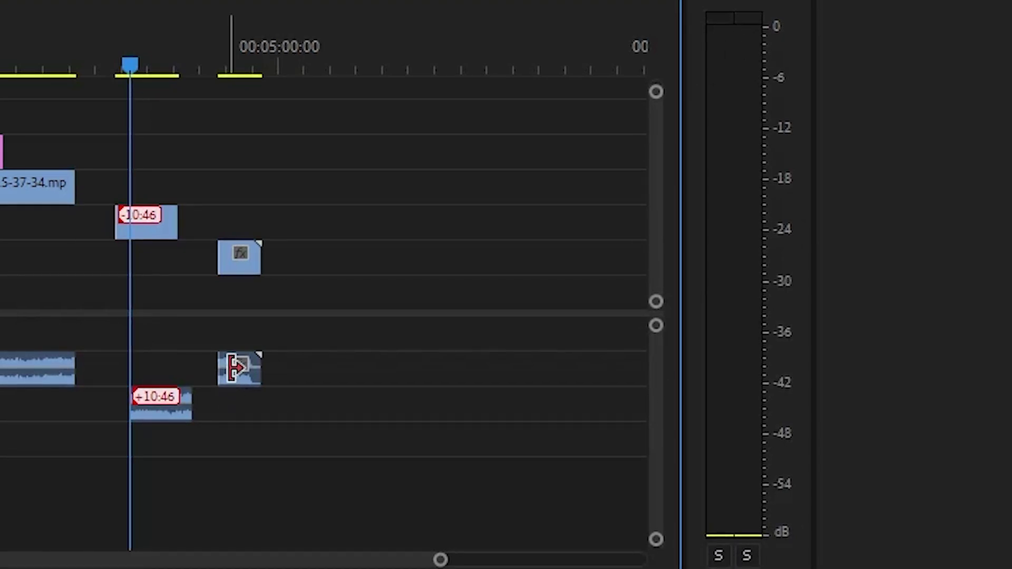
# Step: Set the playhead to 00:04:32:27 in the last gameplay clip and unmute audio track A2
pyautogui.click(218, 71)
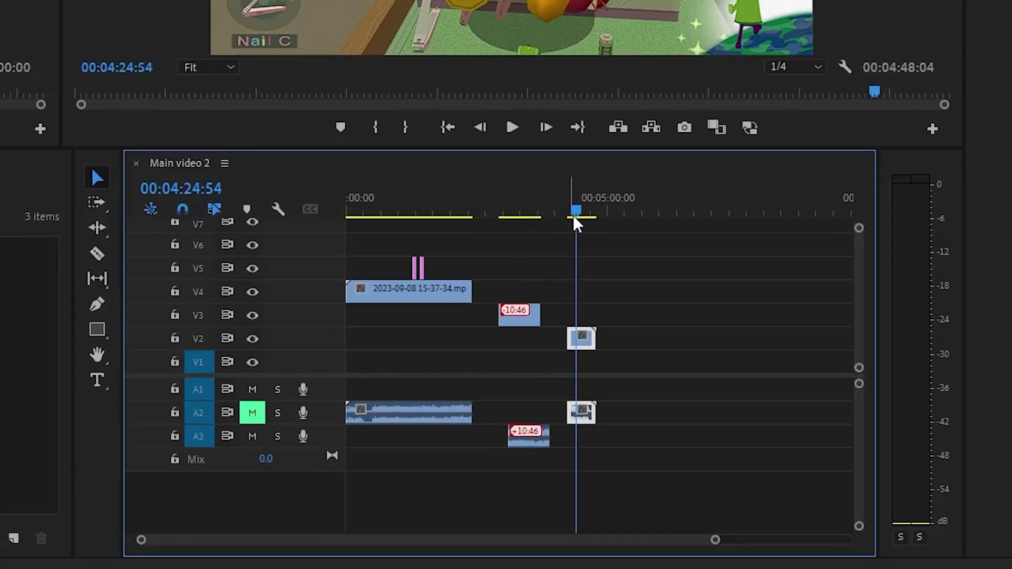
pyautogui.moveTo(575, 216); pyautogui.dragTo(582, 213)
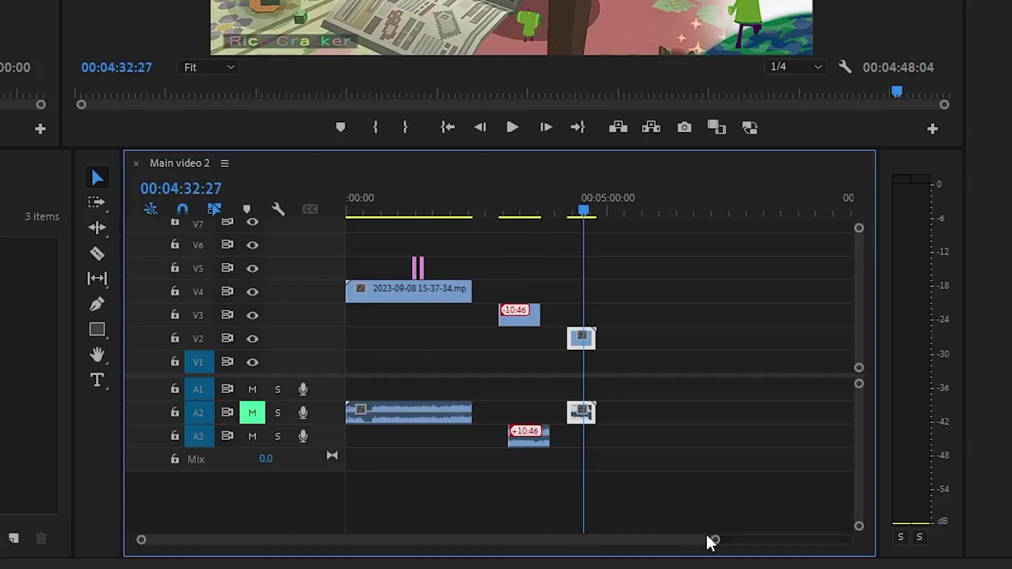
pyautogui.moveTo(707, 536); pyautogui.dragTo(546, 540)
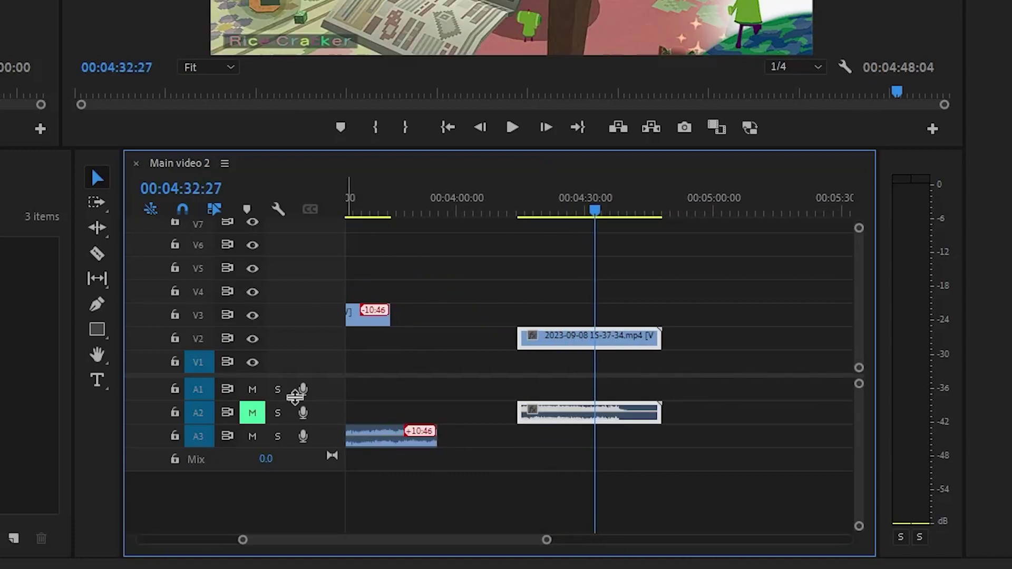
pyautogui.click(262, 416)
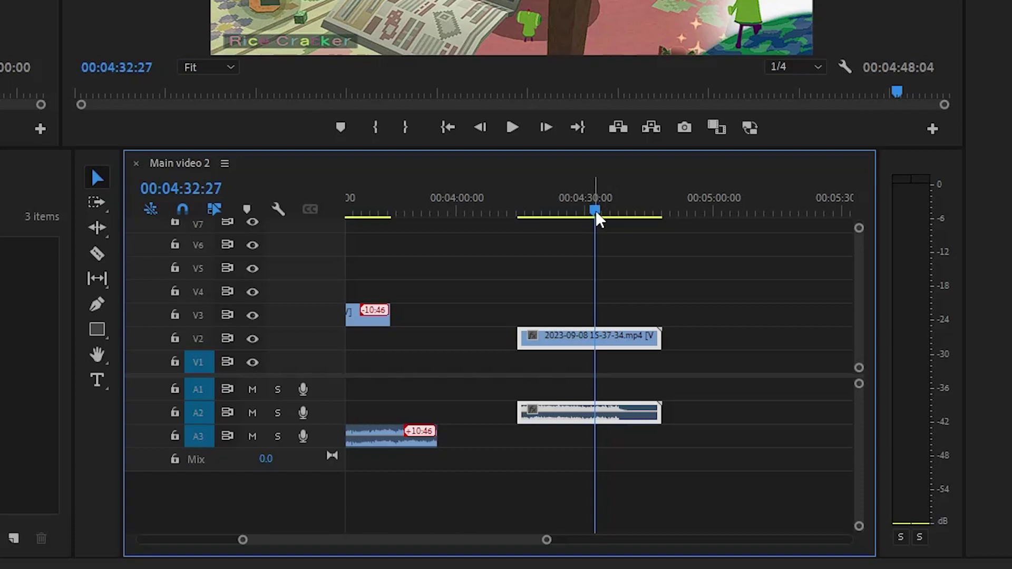
# Step: Play the last gameplay clip from near its start and stop at 00:04:21:44
pyautogui.moveTo(596, 210); pyautogui.dragTo(515, 208)
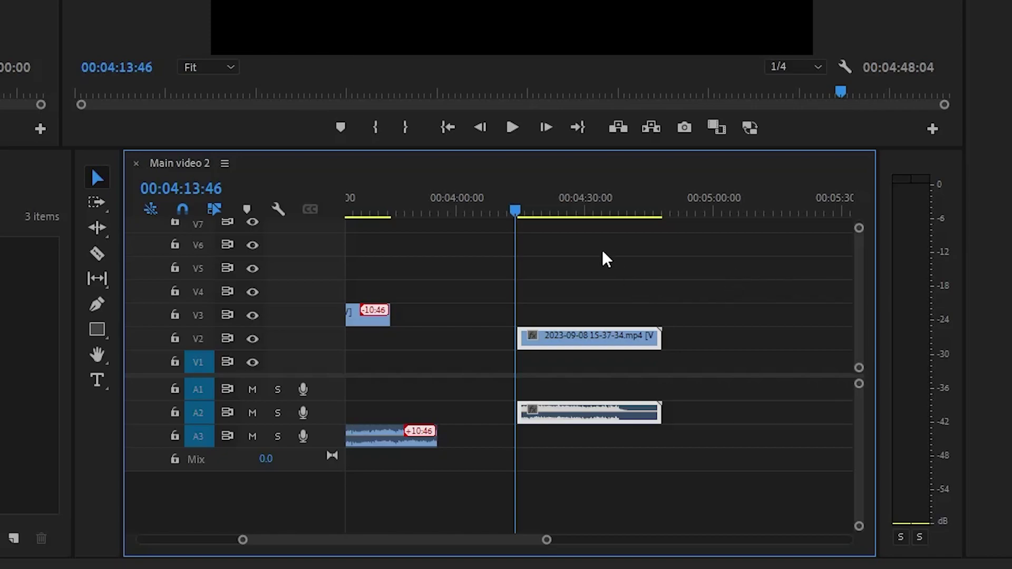
pyautogui.click(535, 211)
pyautogui.click(511, 127)
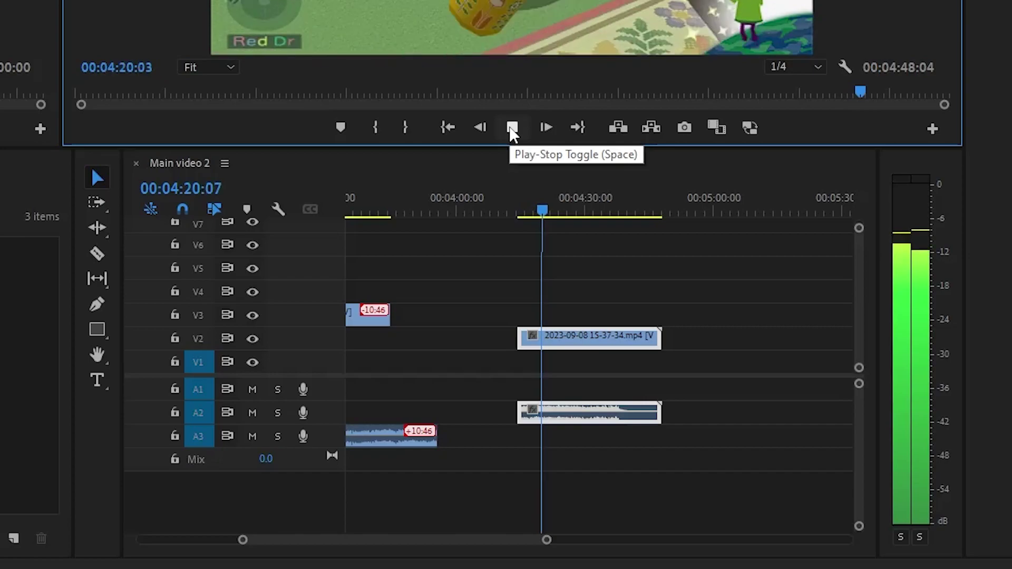
pyautogui.click(510, 127)
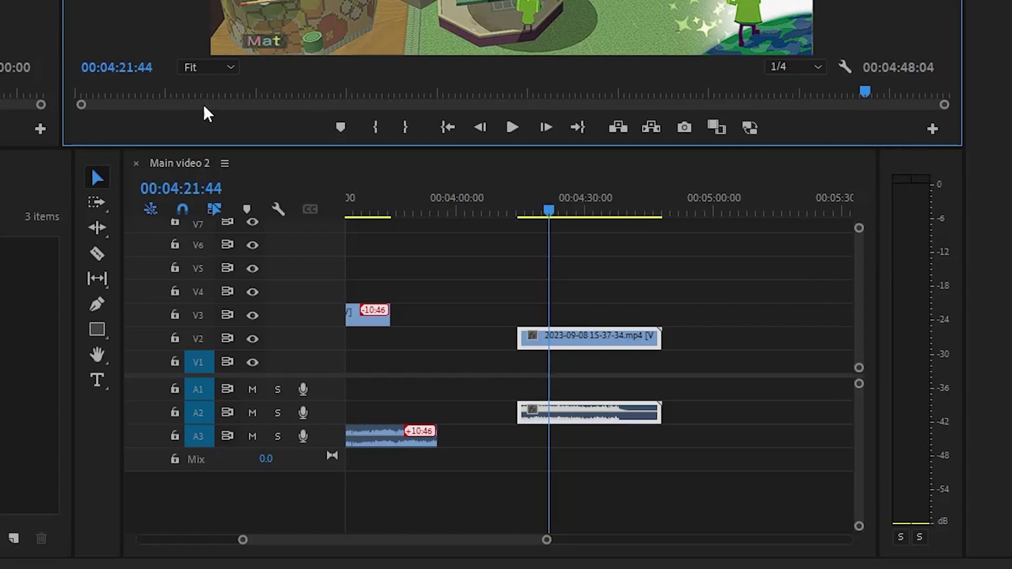
# Step: Show the Effect Controls of the last gameplay clip and select its Motion effect
pyautogui.moveTo(547, 542); pyautogui.dragTo(727, 545)
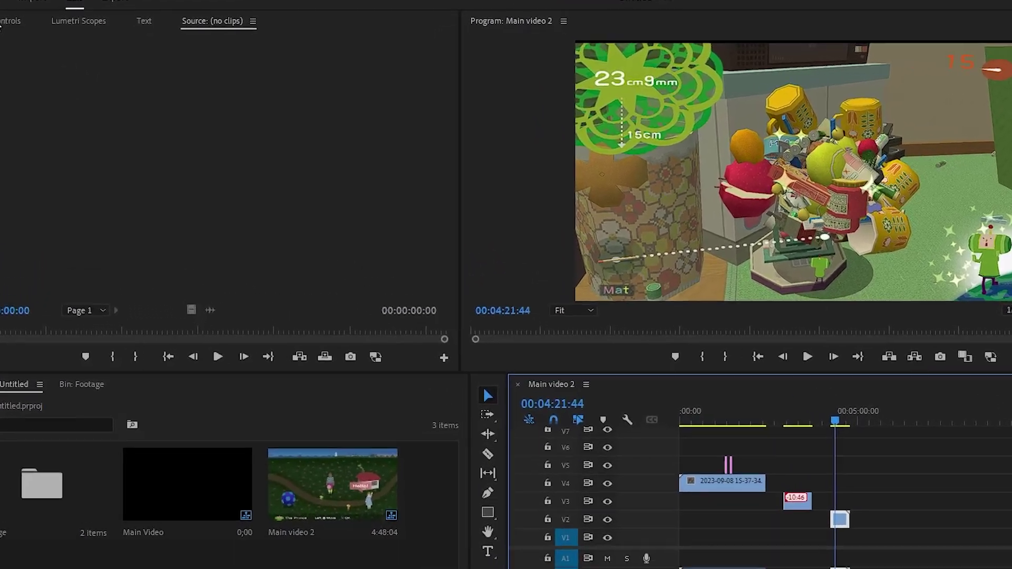
pyautogui.click(21, 31)
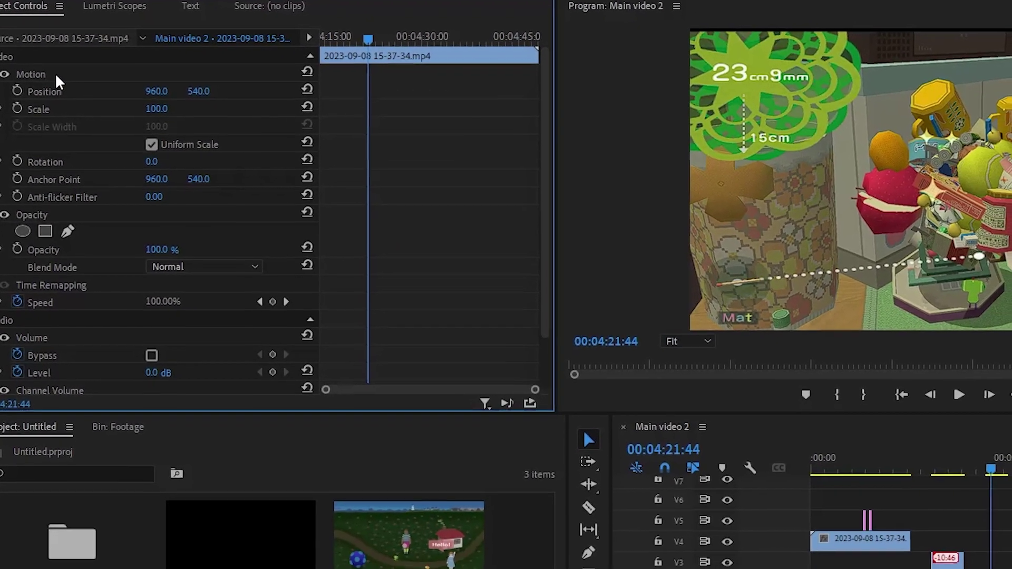
pyautogui.click(40, 79)
# Step: Try shifting the clip's horizontal position to 1095.0 and undo the shift
pyautogui.moveTo(148, 82); pyautogui.dragTo(74, 83)
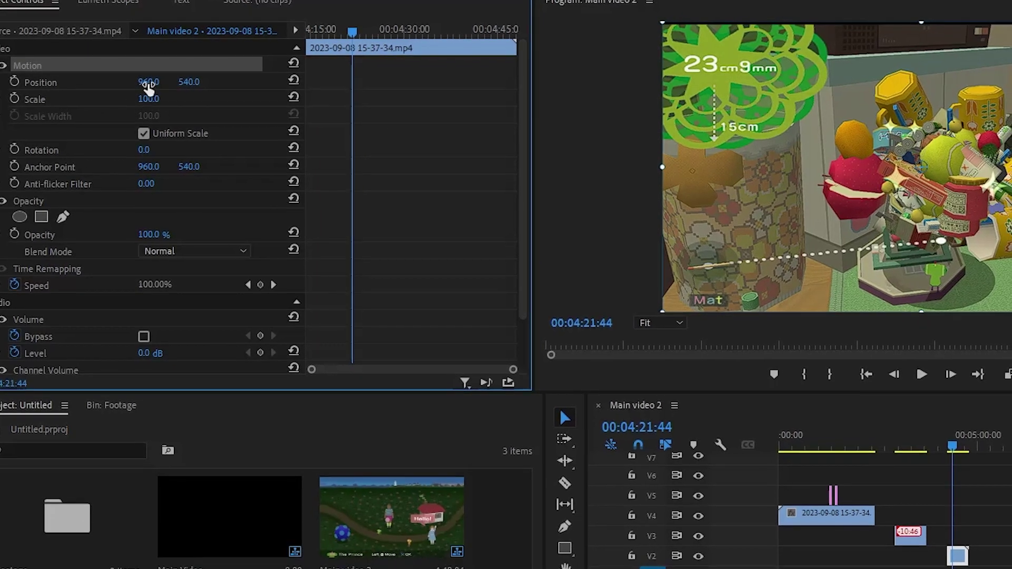
pyautogui.moveTo(148, 83); pyautogui.dragTo(157, 83)
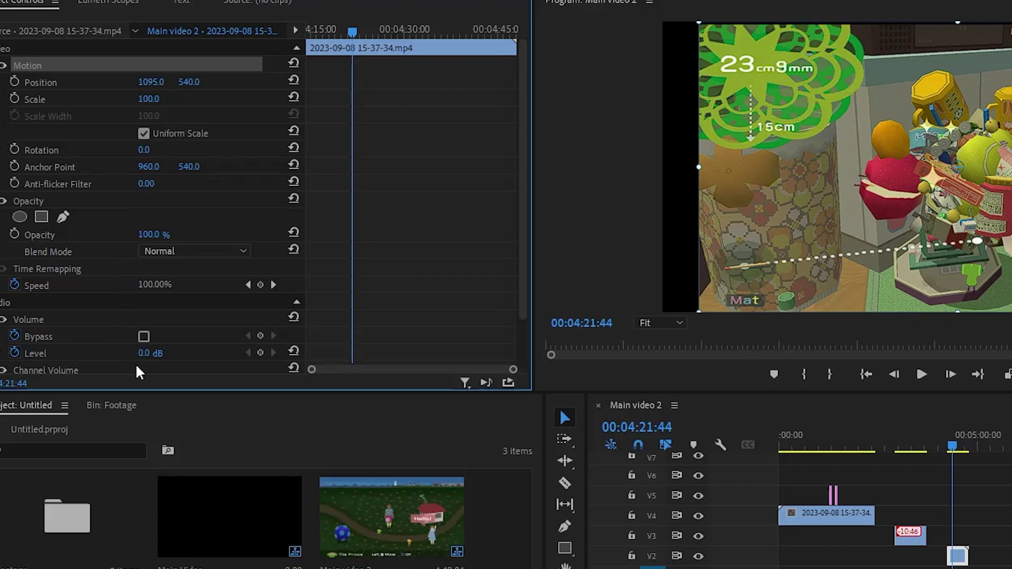
pyautogui.hotkey('ctrl', 'z')
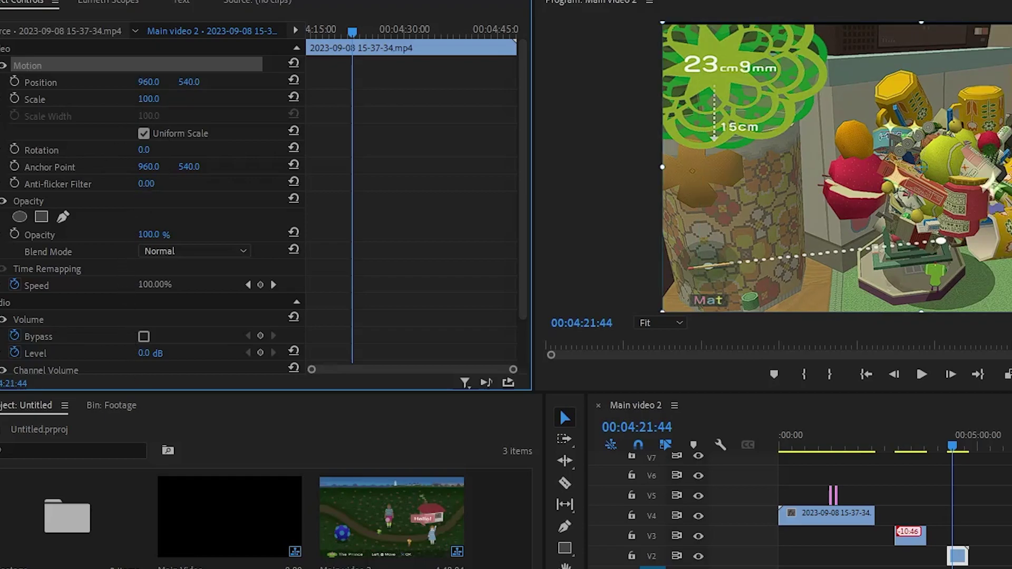
# Step: Scale the last gameplay clip to 64.0, try a rotation of 10°, and undo the rotation
pyautogui.hotkey('ctrl', 'z')
pyautogui.hotkey('ctrl', 'z')
pyautogui.hotkey('ctrl', 'z')
pyautogui.hotkey('ctrl', 'z')
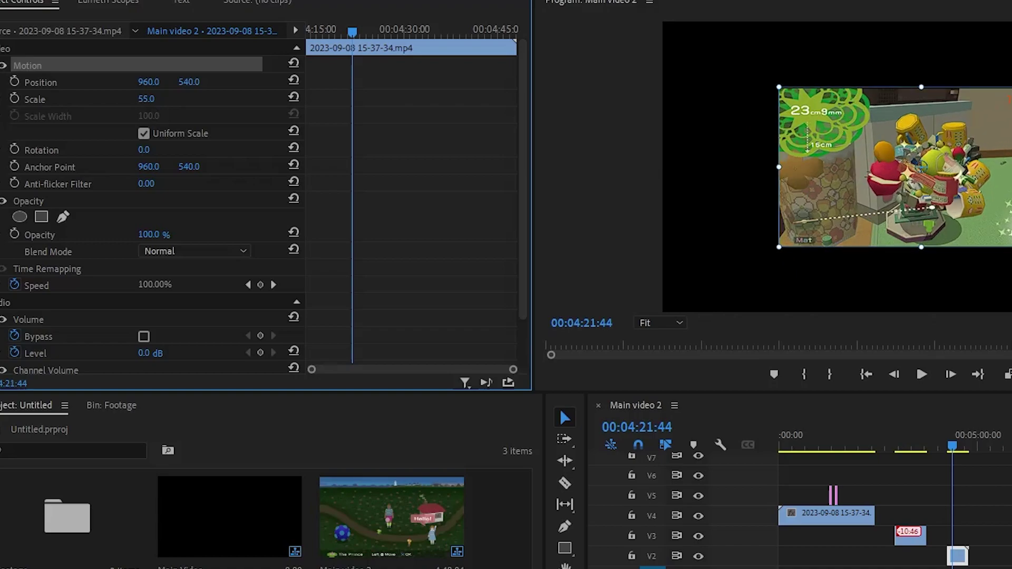
pyautogui.hotkey('ctrl', 'z')
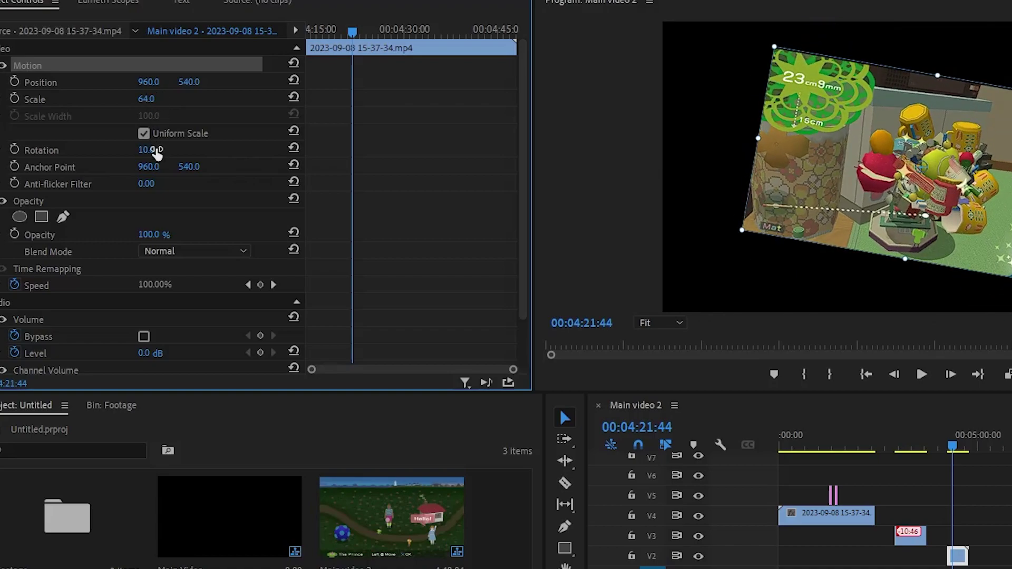
pyautogui.hotkey('ctrl', 'z')
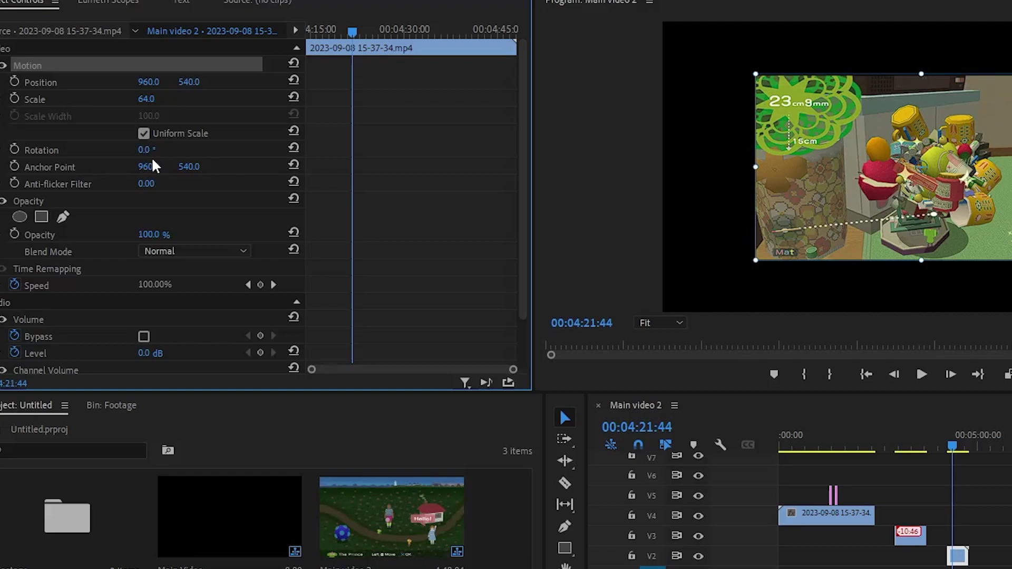
# Step: Set the anchor point's horizontal value to 1508.0, try rotating the clip to 342° around it, and undo the rotation
pyautogui.moveTo(153, 166); pyautogui.dragTo(246, 166)
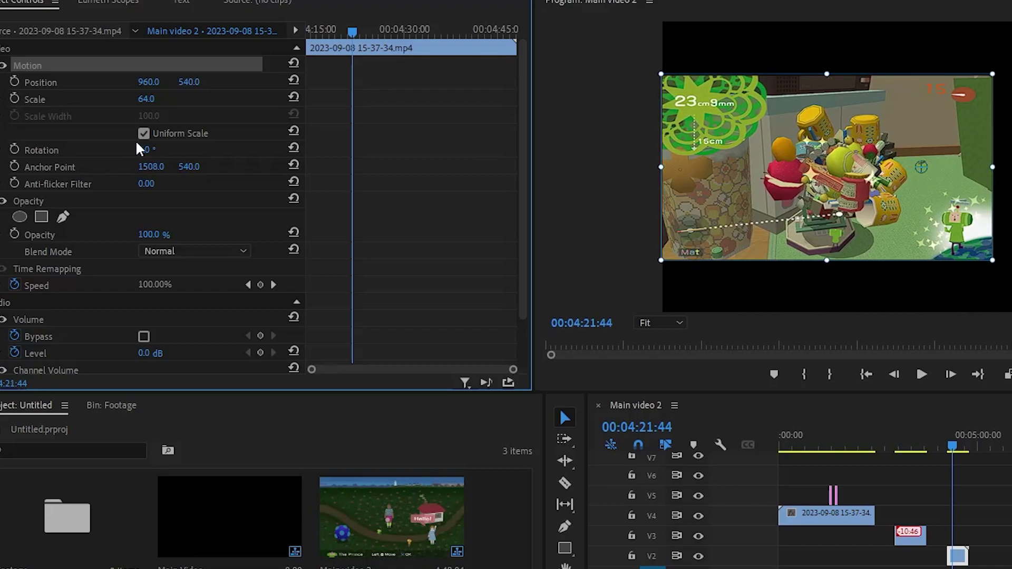
pyautogui.moveTo(143, 149); pyautogui.dragTo(324, 149)
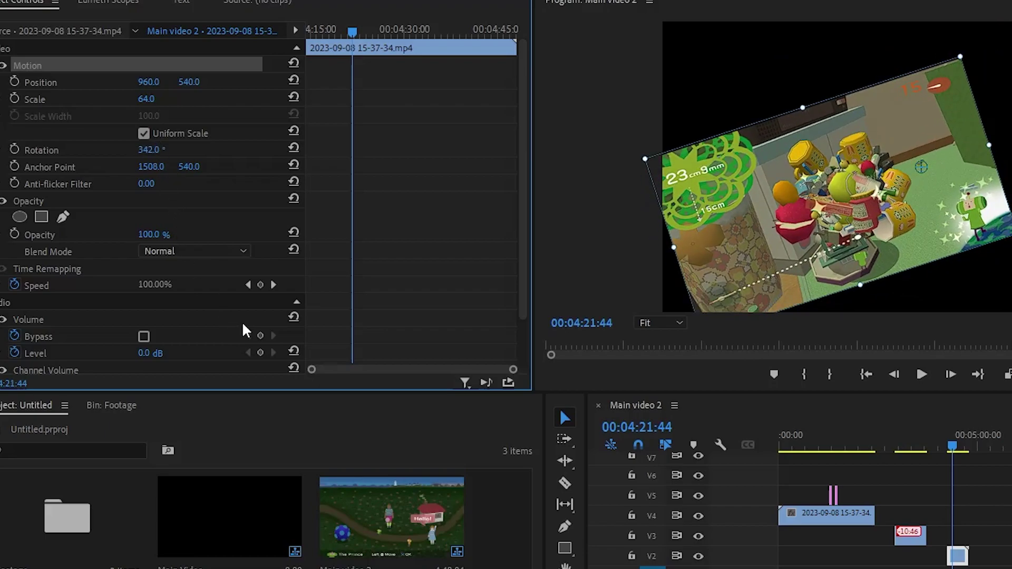
pyautogui.hotkey('ctrl', 'z')
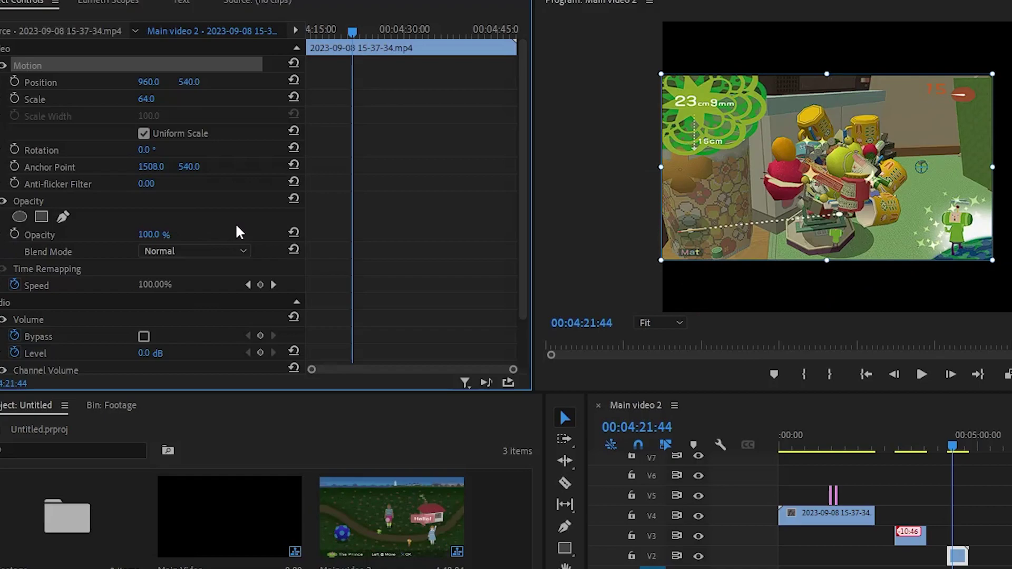
# Step: Undo the anchor point change on the last gameplay clip and try adjusting its opacity
pyautogui.hotkey('ctrl', 'z')
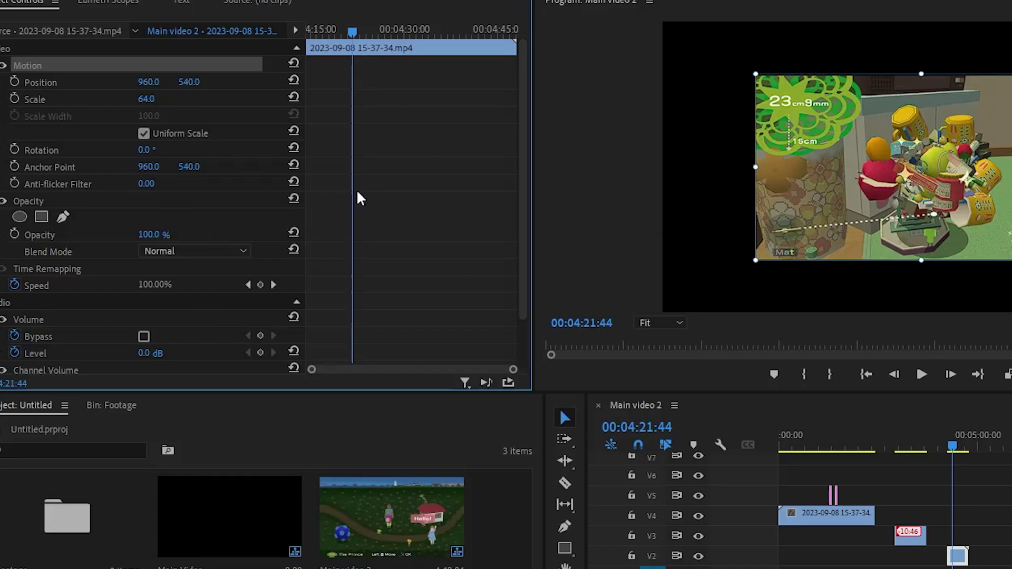
pyautogui.scroll(-2, 461, 218)
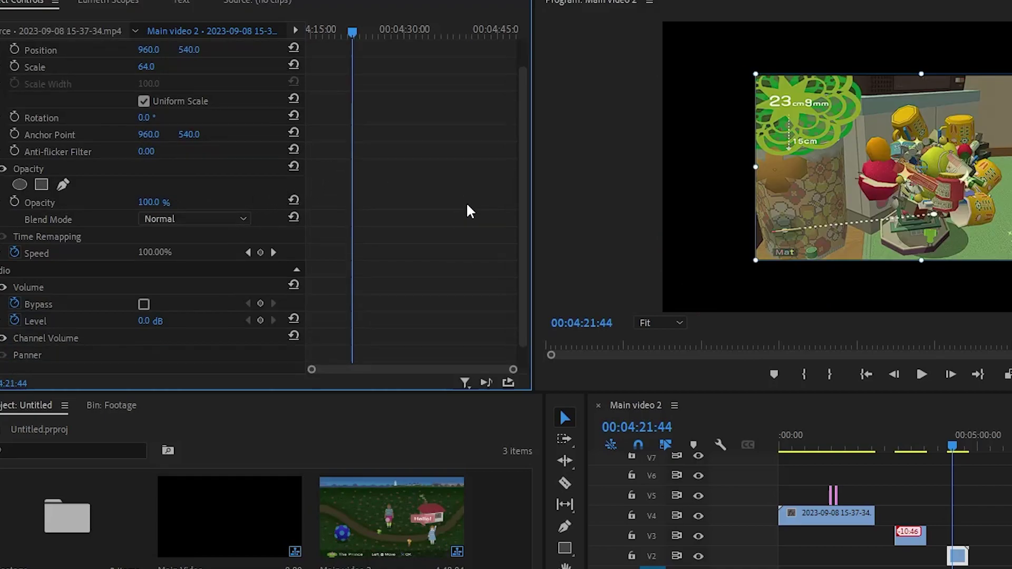
pyautogui.moveTo(168, 203)
pyautogui.mouseDown()
pyautogui.moveTo(116, 202)
pyautogui.moveTo(163, 202)
pyautogui.mouseUp()
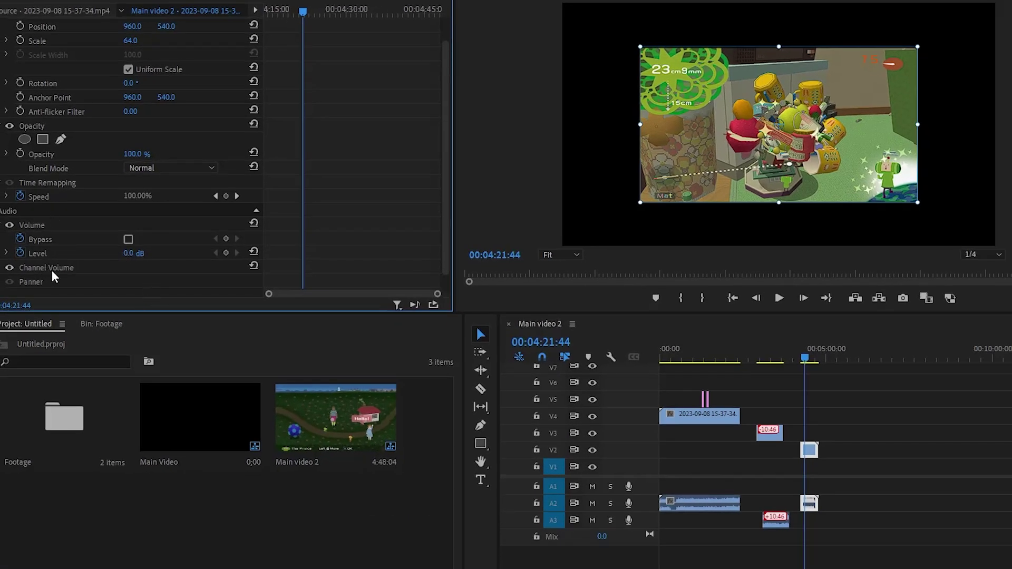
# Step: Unlink the last gameplay clip's video and audio, and view the effect controls of each part separately
pyautogui.click(790, 445)
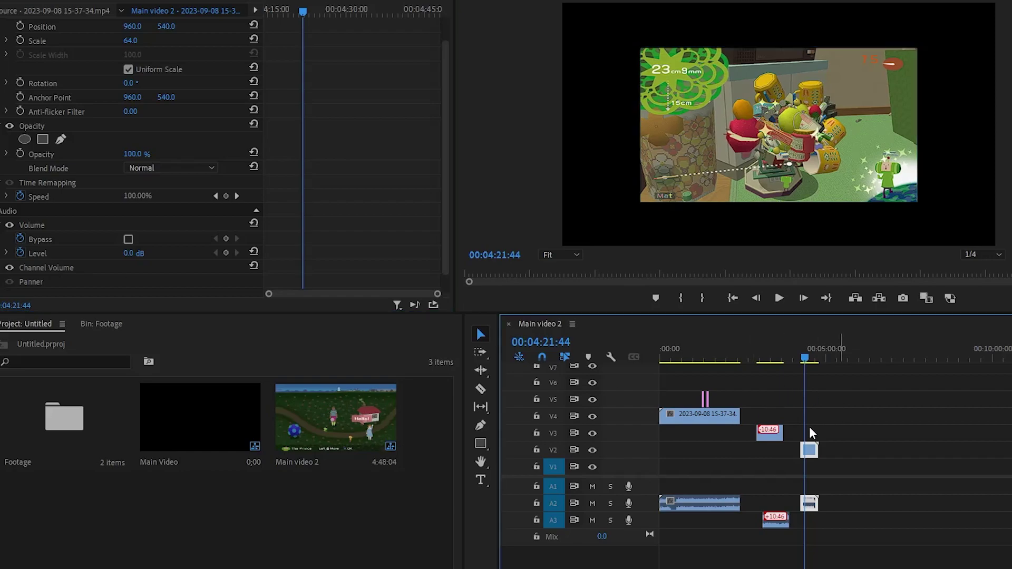
pyautogui.rightClick(810, 456)
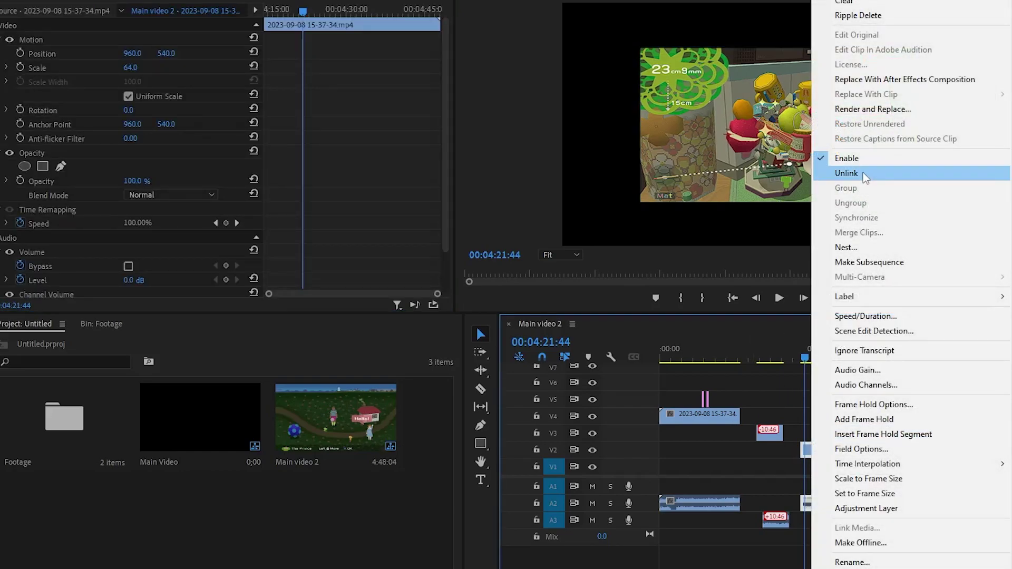
pyautogui.click(846, 174)
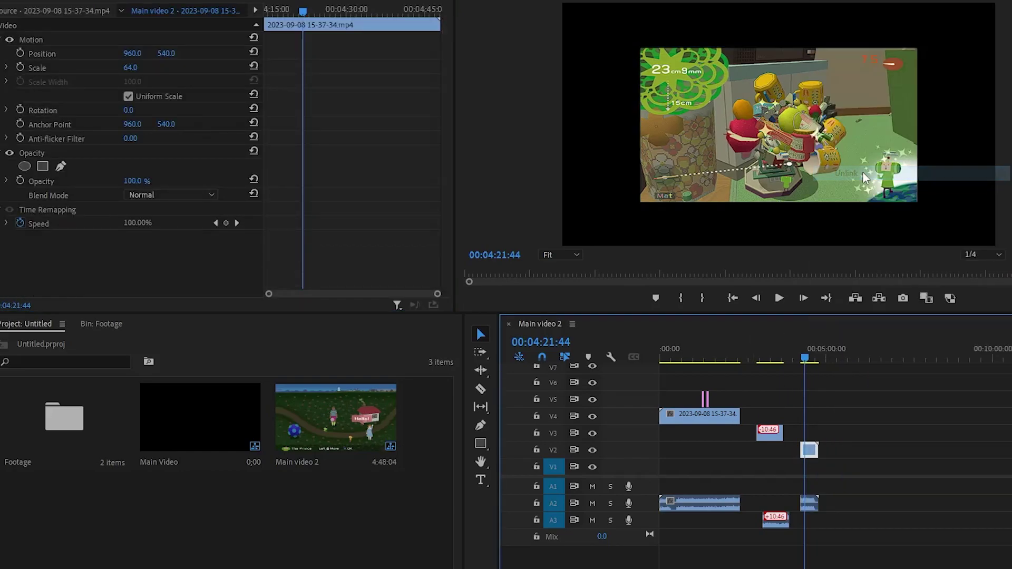
pyautogui.click(811, 453)
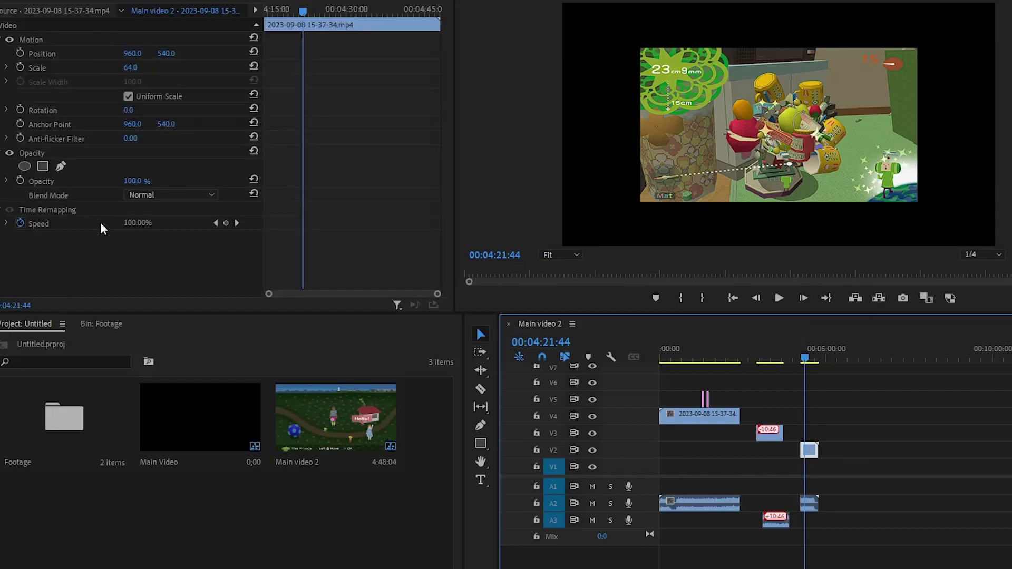
pyautogui.click(812, 506)
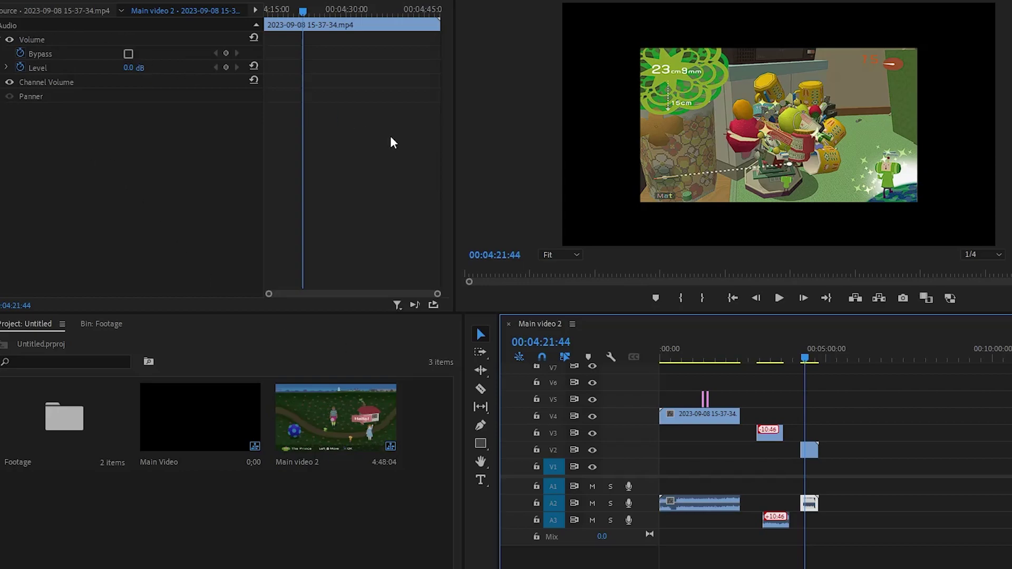
# Step: Link the last gameplay clip's video on V2 and audio on A2 back together
pyautogui.moveTo(815, 432); pyautogui.dragTo(822, 510)
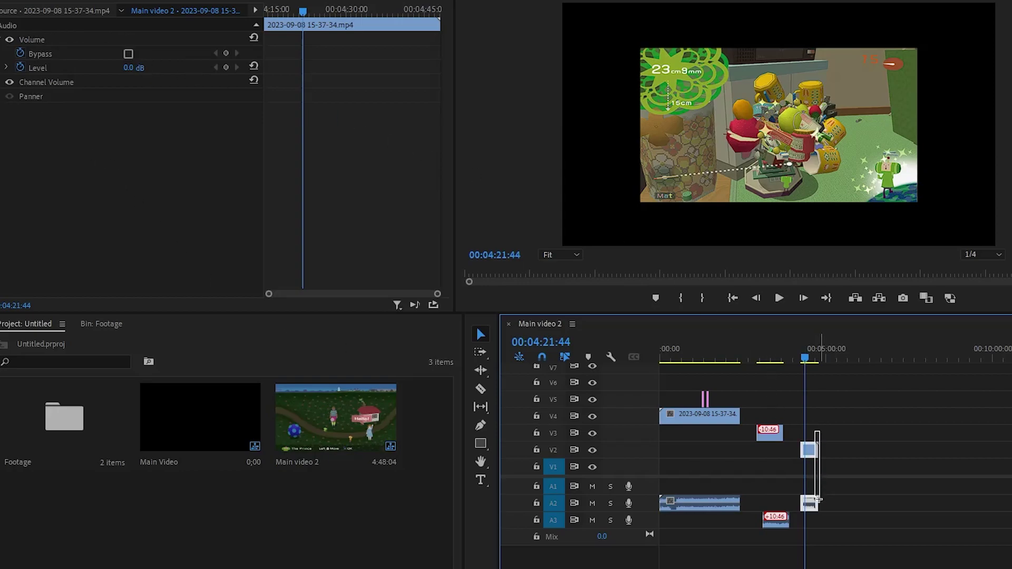
pyautogui.rightClick(812, 451)
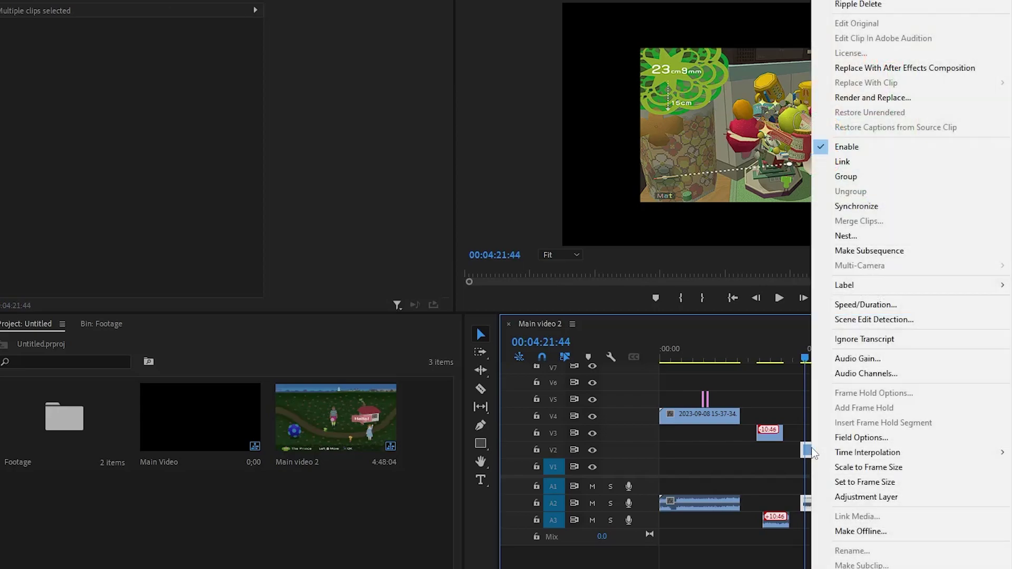
pyautogui.click(868, 168)
pyautogui.rightClick(816, 449)
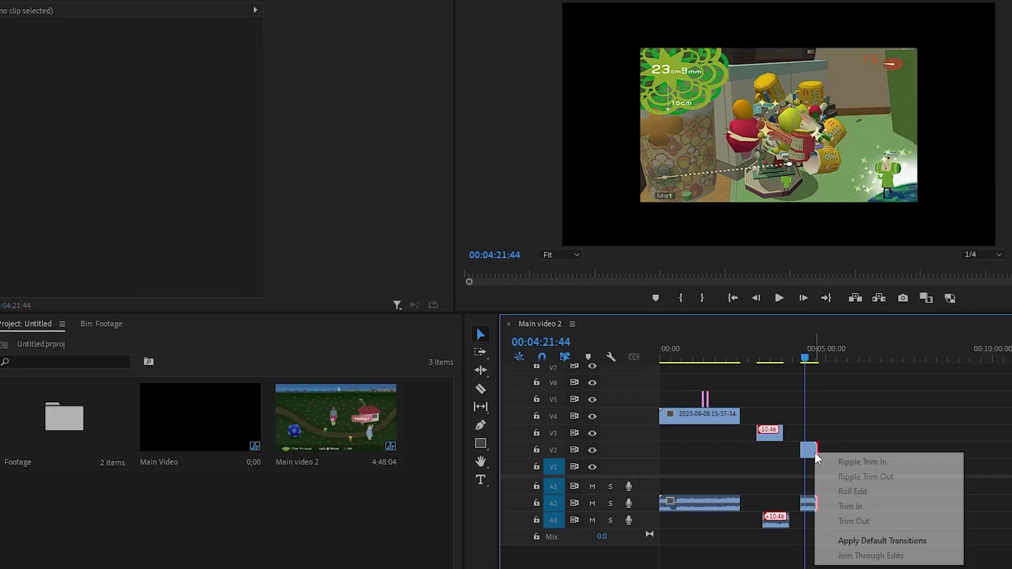
pyautogui.click(828, 443)
pyautogui.click(809, 449)
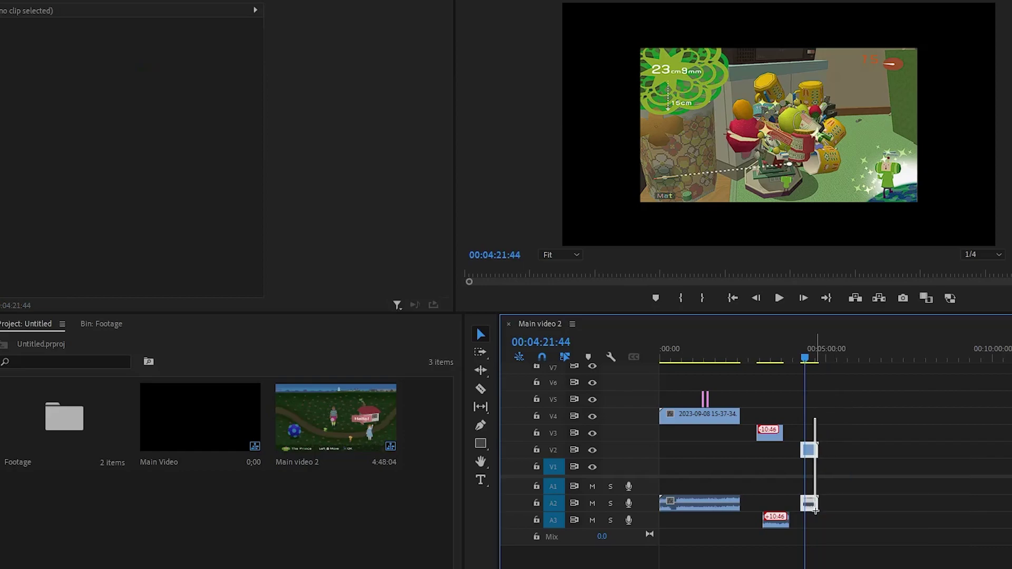
pyautogui.rightClick(807, 449)
pyautogui.click(842, 539)
pyautogui.moveTo(842, 540); pyautogui.dragTo(791, 431)
pyautogui.rightClick(812, 460)
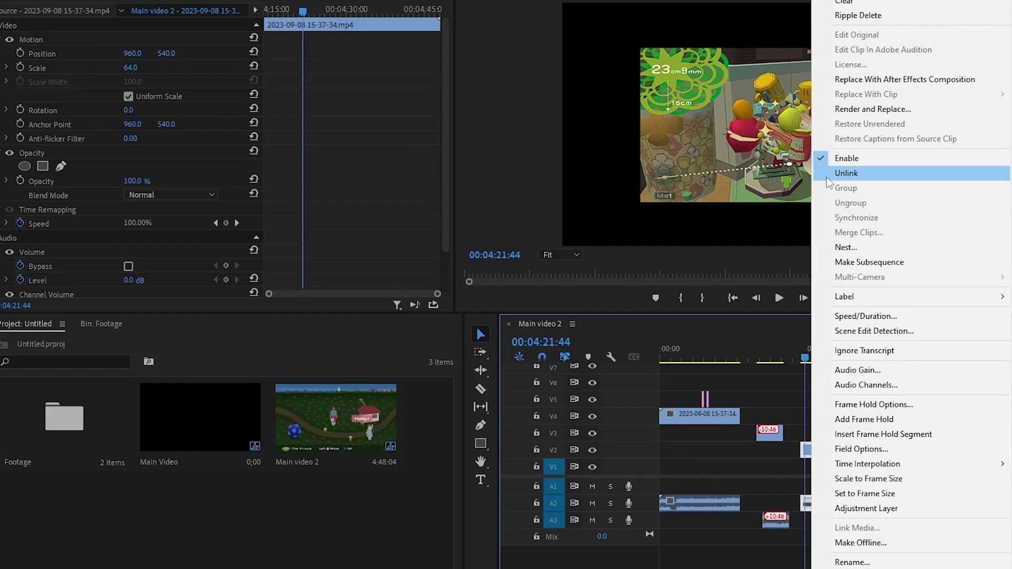
pyautogui.click(741, 474)
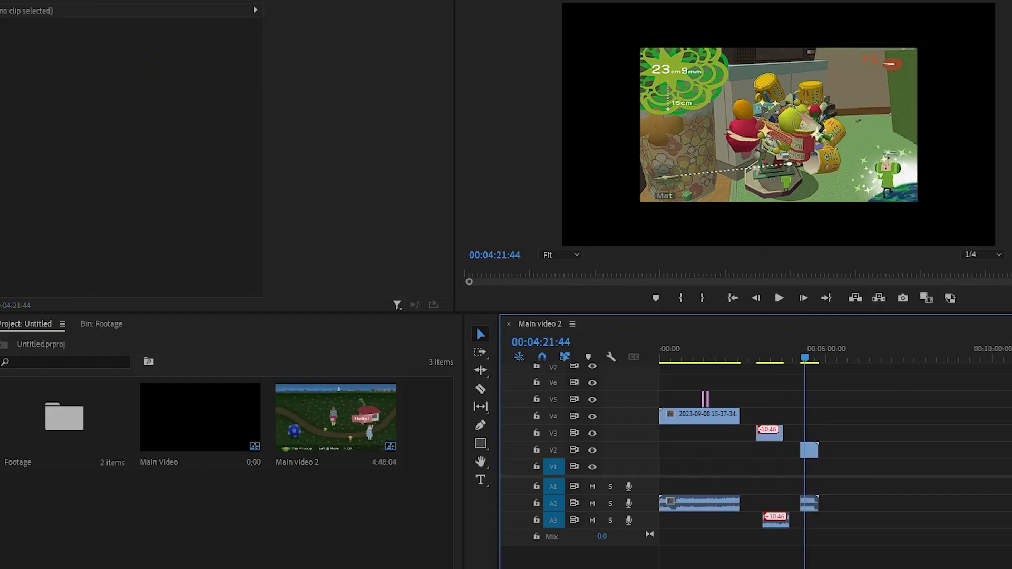
# Step: Set the volume level of the last gameplay clip to -20 dB
pyautogui.click(808, 503)
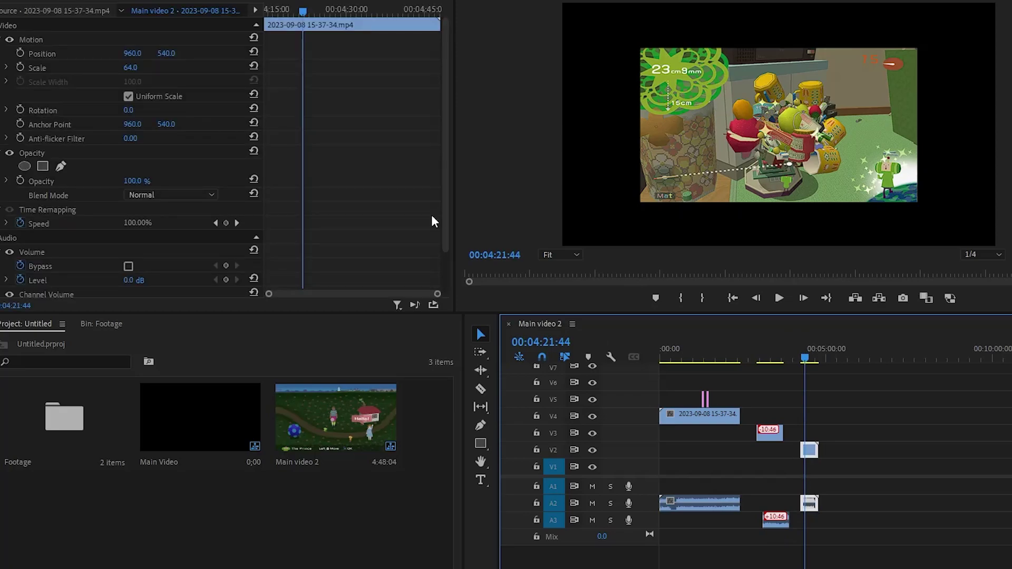
pyautogui.scroll(-3, 291, 210)
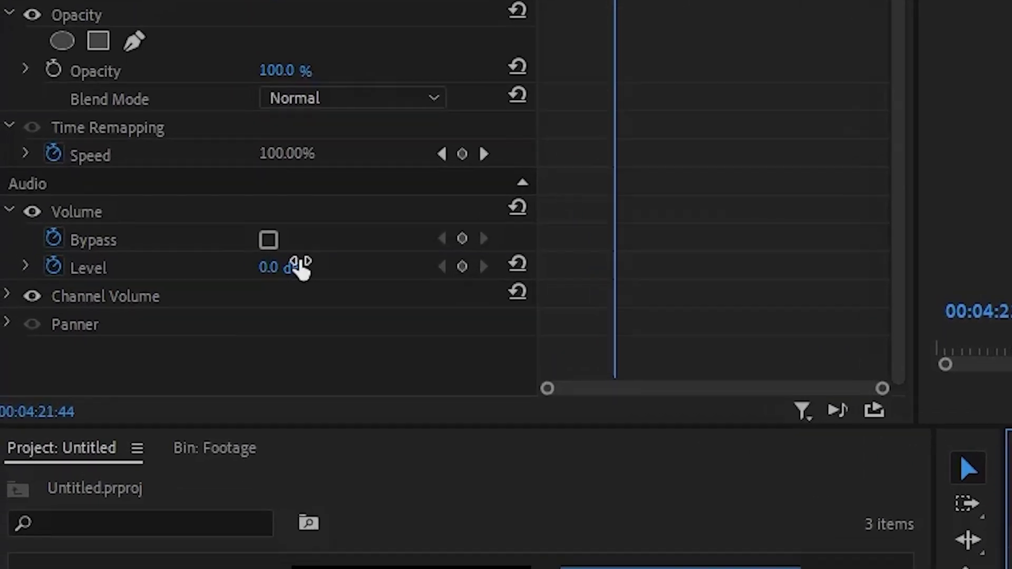
pyautogui.click(143, 233)
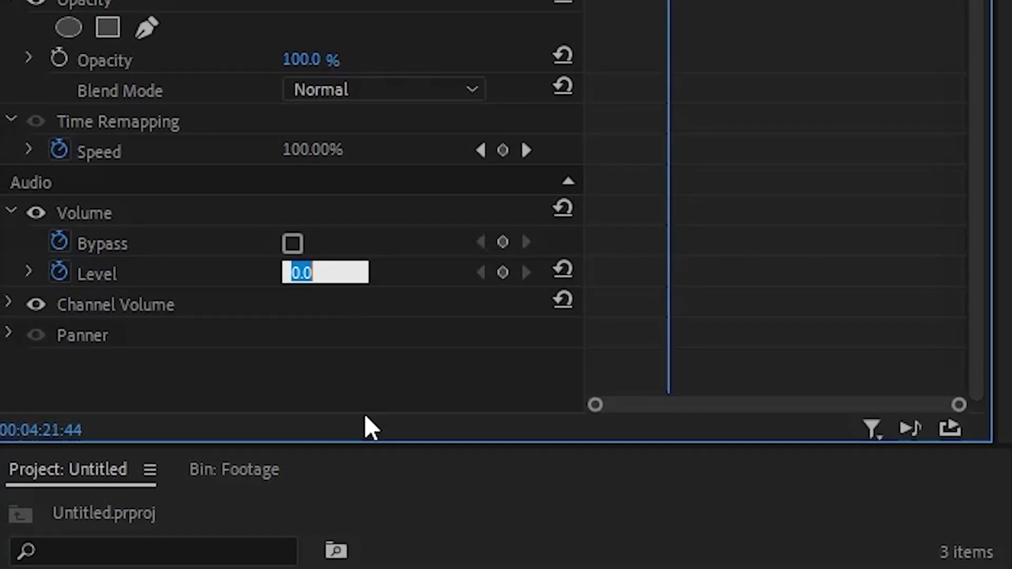
pyautogui.write('-20')
pyautogui.press('Return')
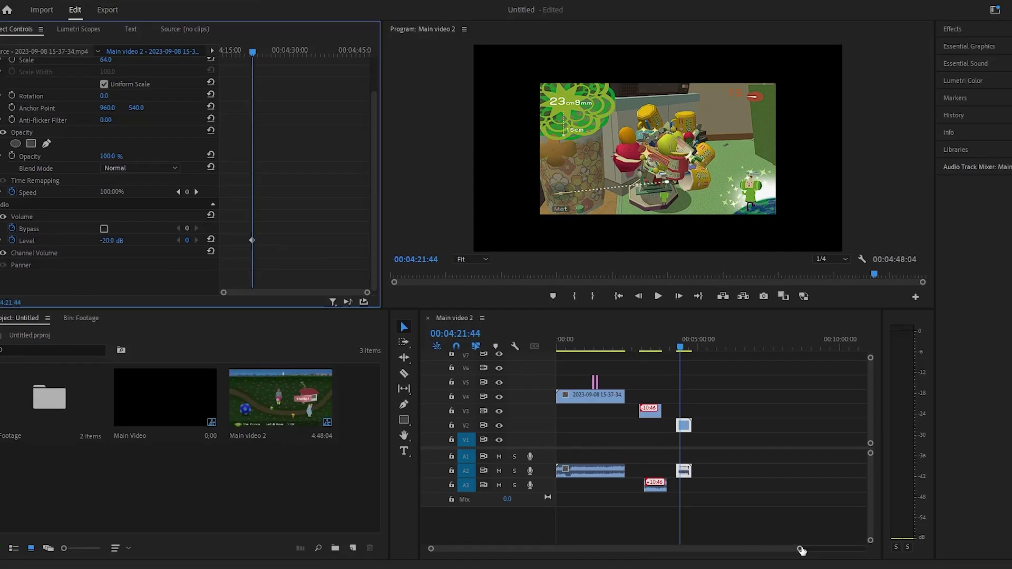
# Step: Shift the clip's volume Level keyframe slightly earlier, and turn off Level animation, deleting its existing keyframes
pyautogui.moveTo(800, 550); pyautogui.dragTo(684, 524)
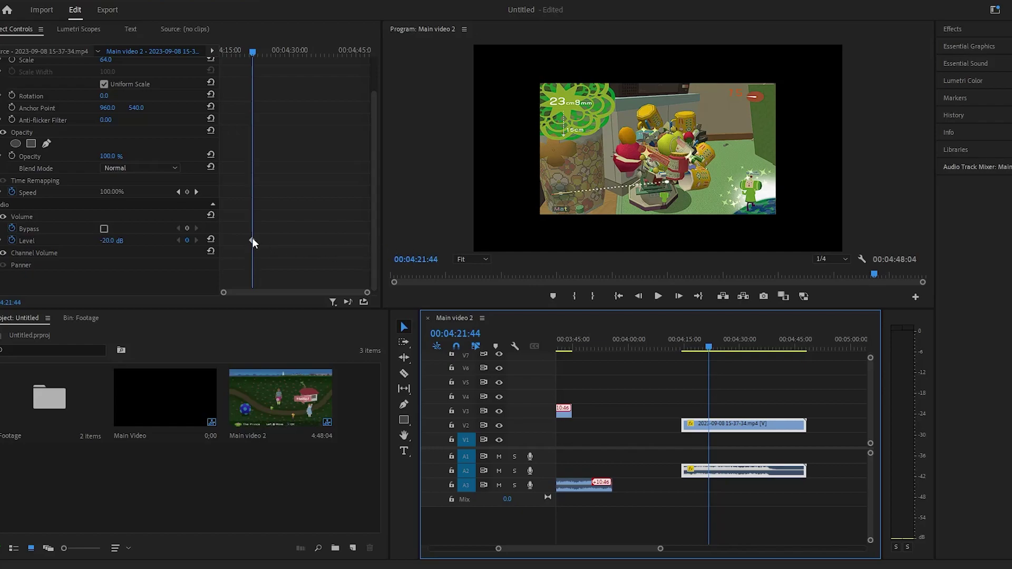
pyautogui.moveTo(252, 241); pyautogui.dragTo(242, 241)
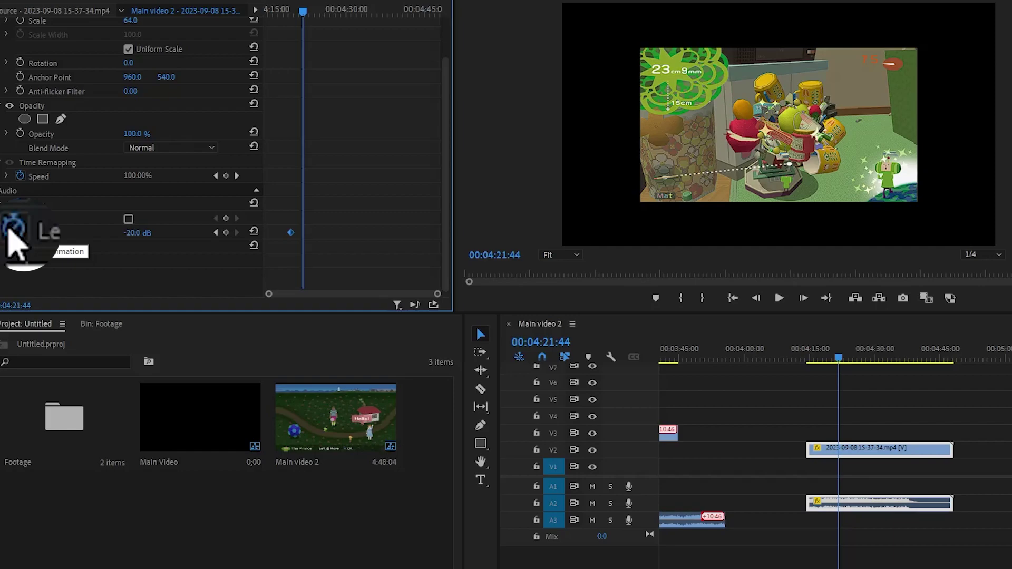
pyautogui.click(16, 228)
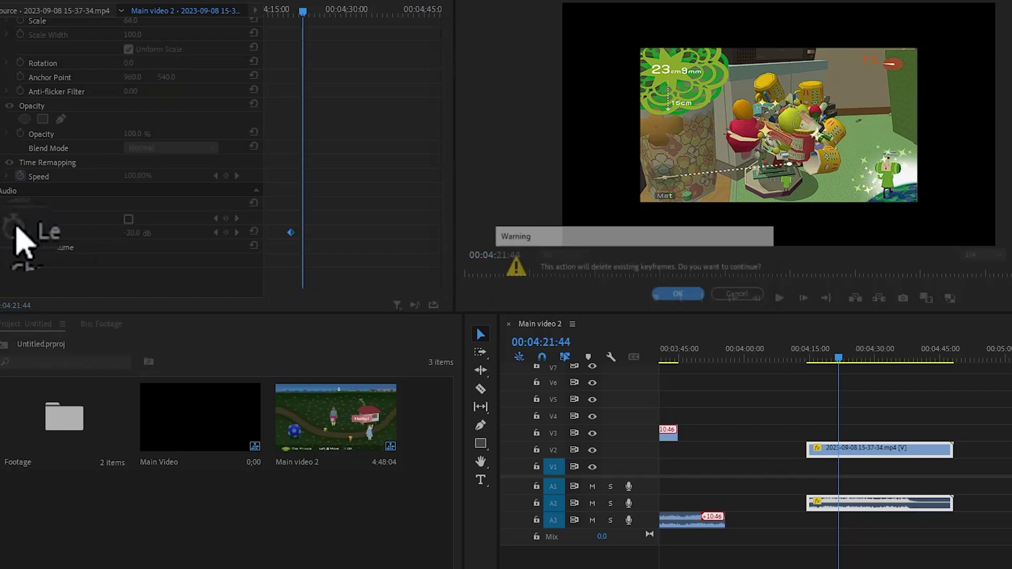
pyautogui.click(720, 295)
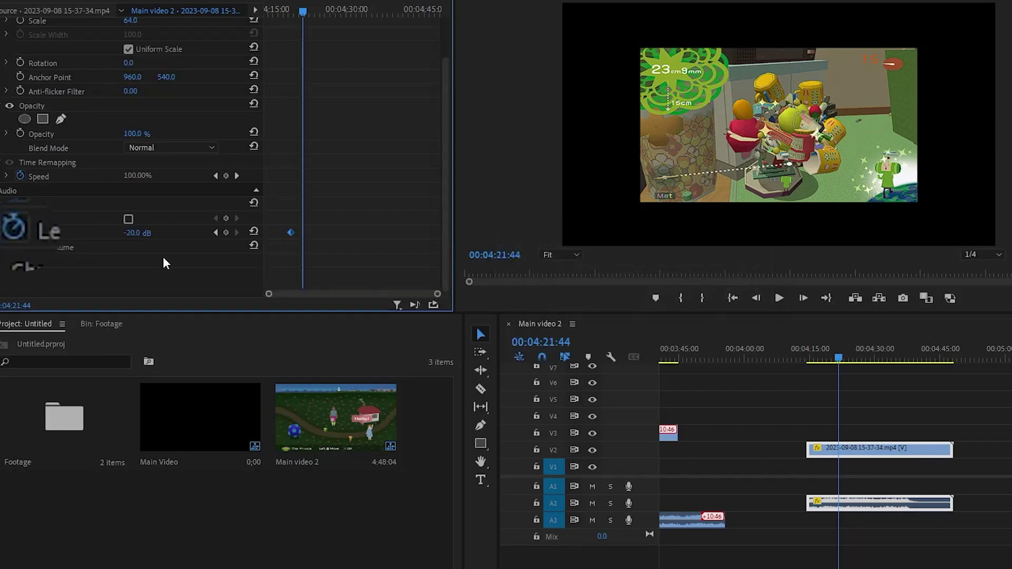
pyautogui.click(21, 237)
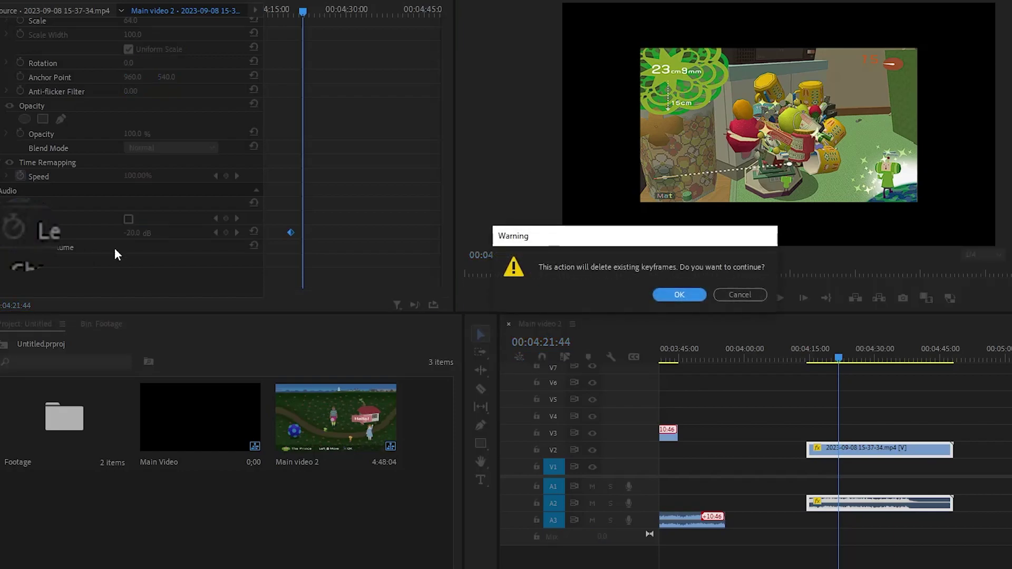
pyautogui.click(667, 295)
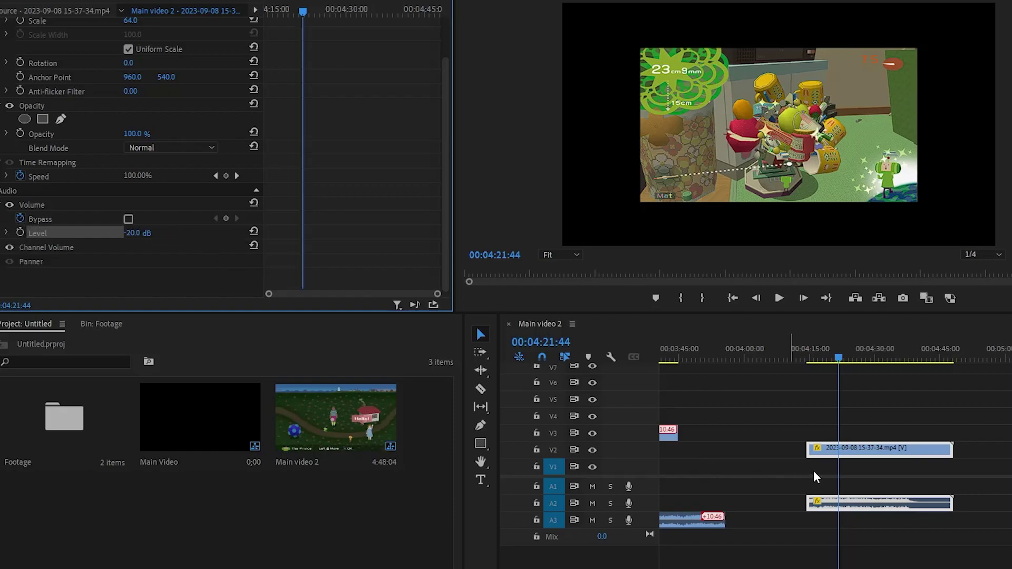
# Step: Play the last gameplay clip from its start at 00:04:14:41 to check its volume on the audio meters
pyautogui.click(836, 358)
pyautogui.moveTo(838, 360); pyautogui.dragTo(809, 361)
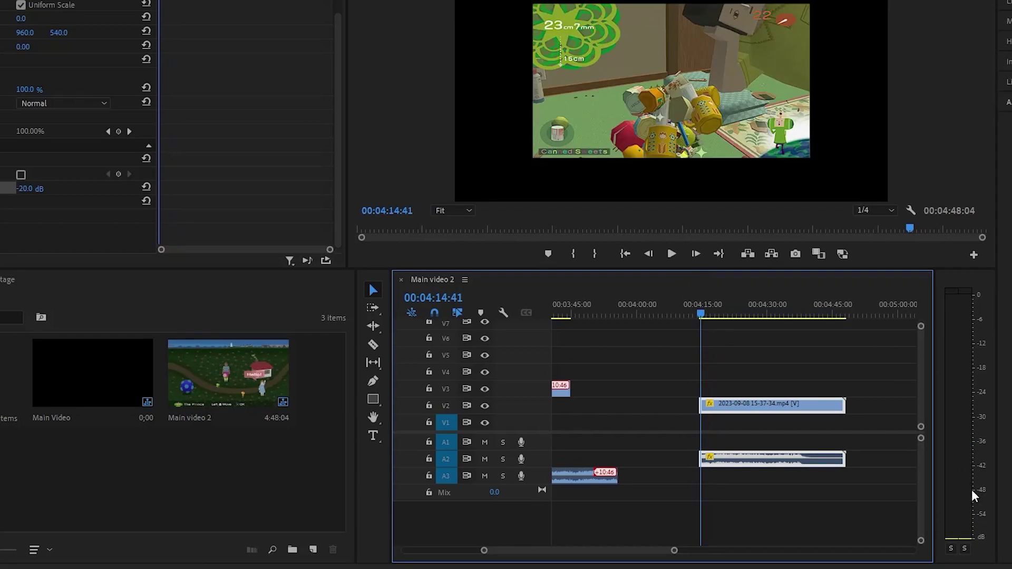
pyautogui.click(671, 253)
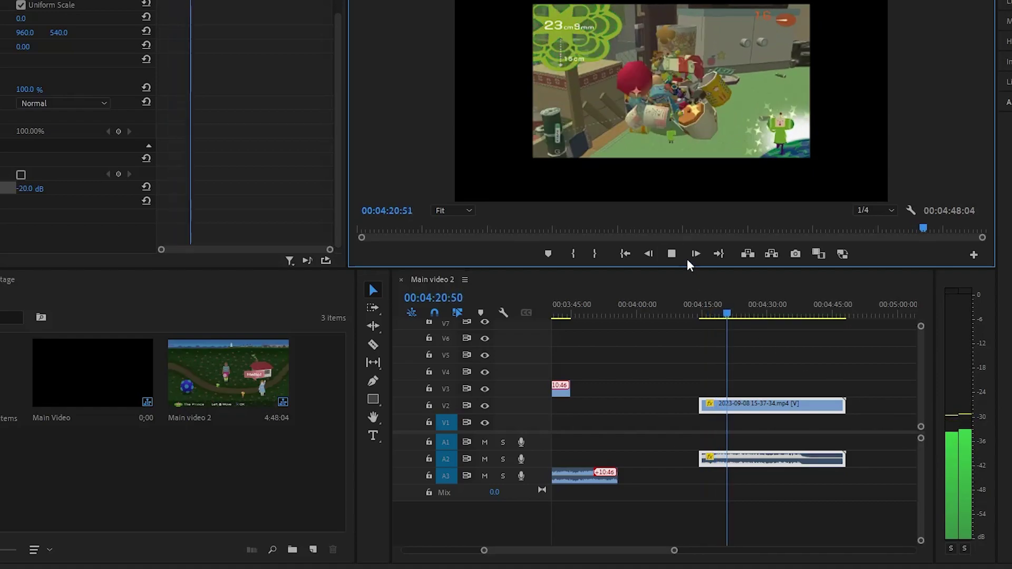
pyautogui.click(673, 254)
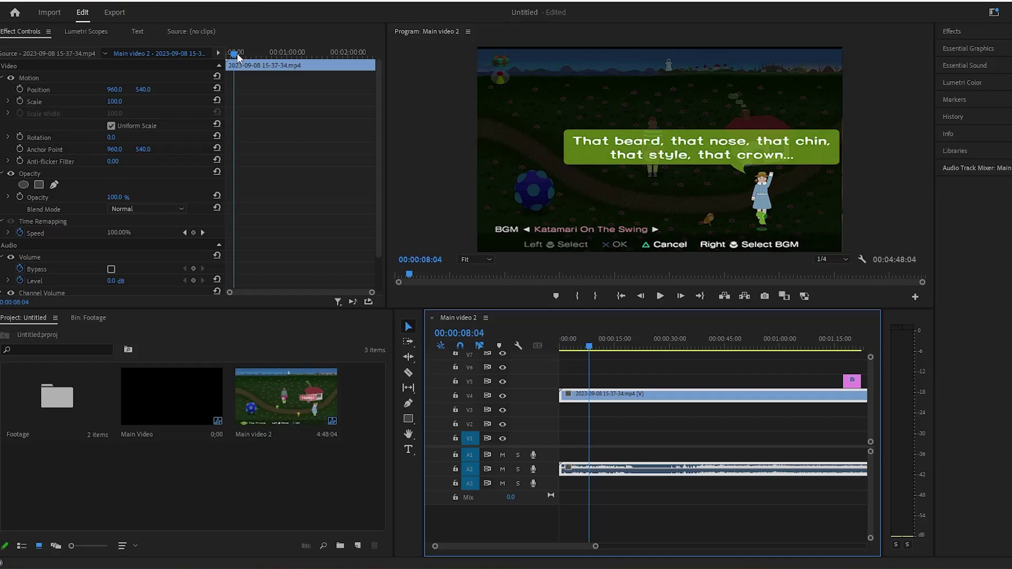
# Step: Mute track A2 and, at 00:00:01:41, enable Position animation on the first gameplay clip with a horizontal value of -154.0
pyautogui.moveTo(235, 54); pyautogui.dragTo(227, 59)
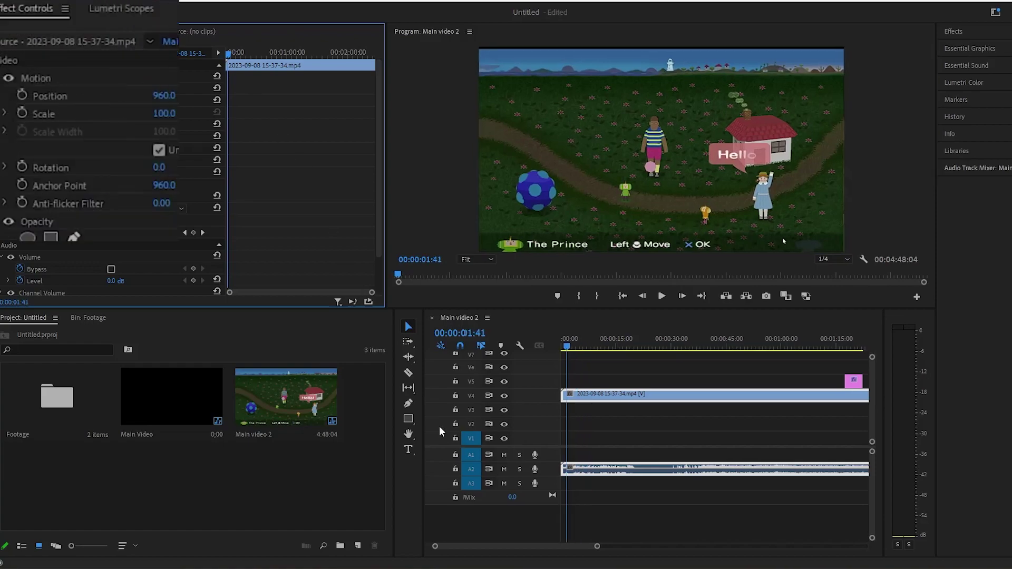
pyautogui.click(504, 469)
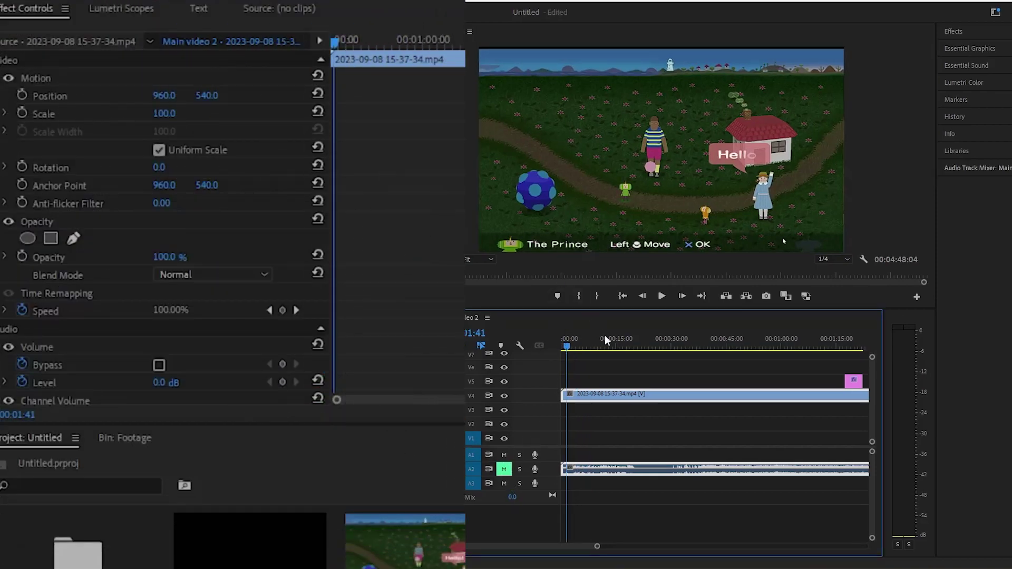
pyautogui.click(26, 98)
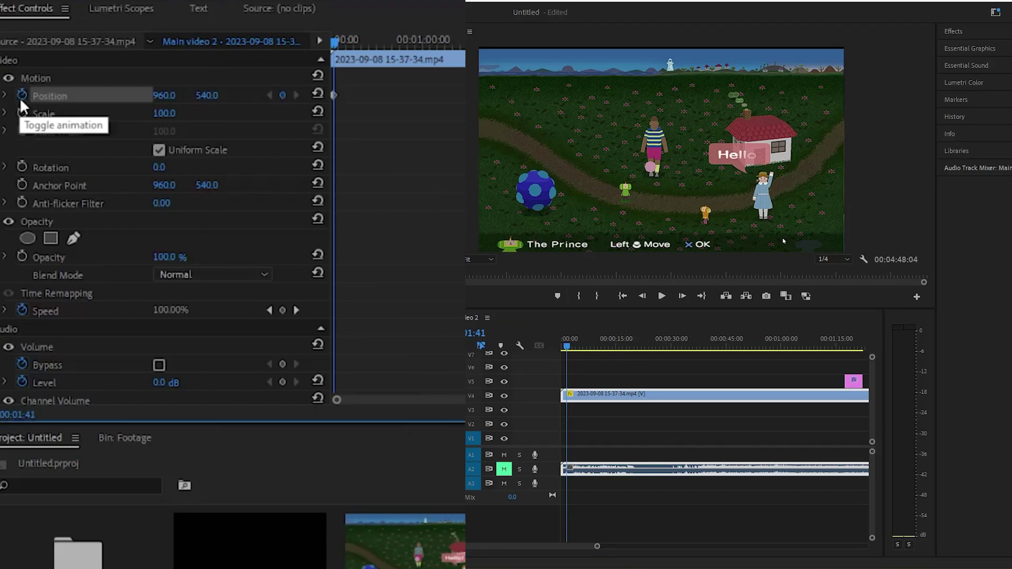
pyautogui.moveTo(163, 96); pyautogui.dragTo(175, 98)
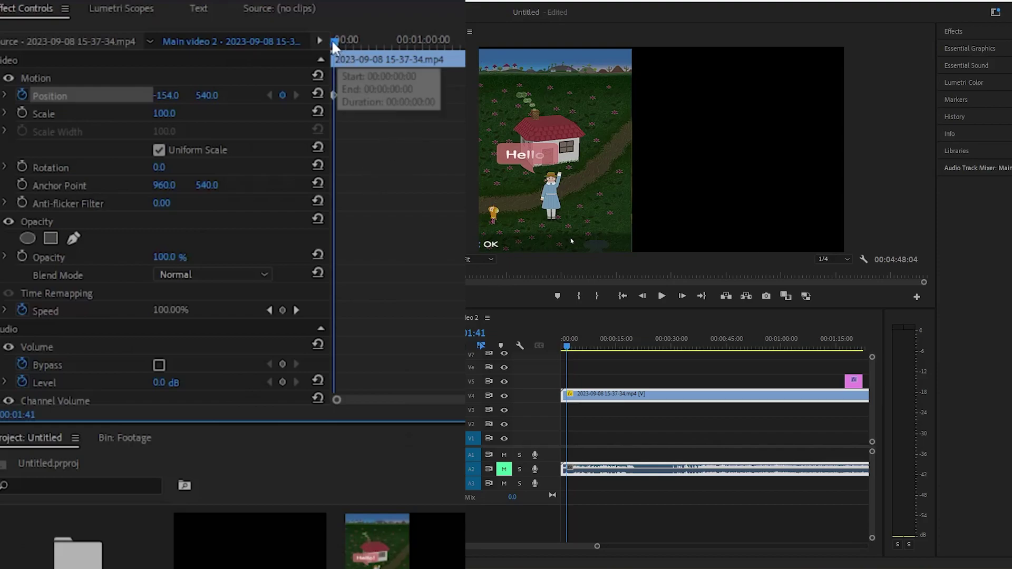
# Step: At 00:00:15:41, add a second Position keyframe to the first gameplay clip with a horizontal value of 960
pyautogui.moveTo(331, 39); pyautogui.dragTo(359, 55)
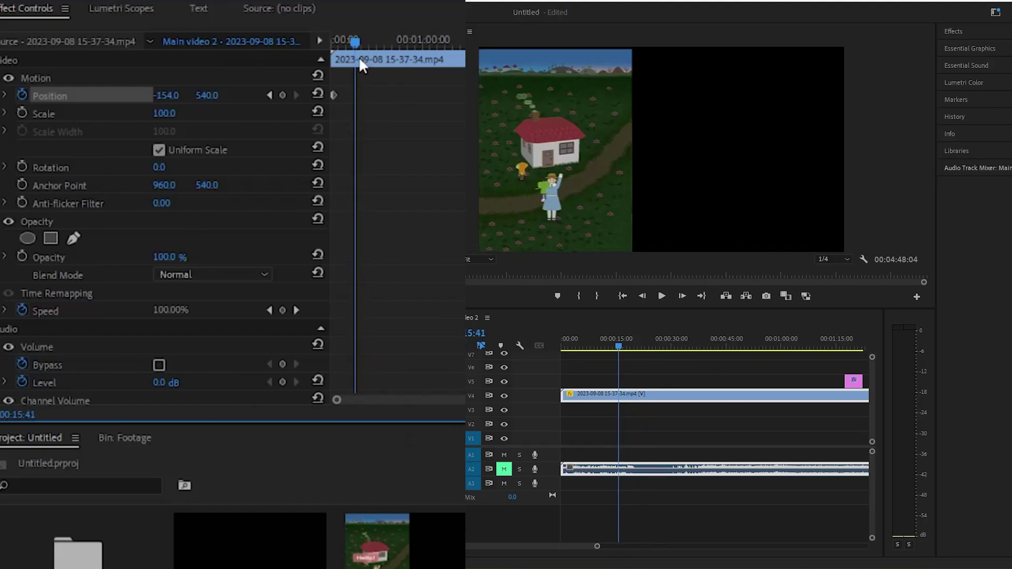
pyautogui.moveTo(165, 95); pyautogui.dragTo(300, 96)
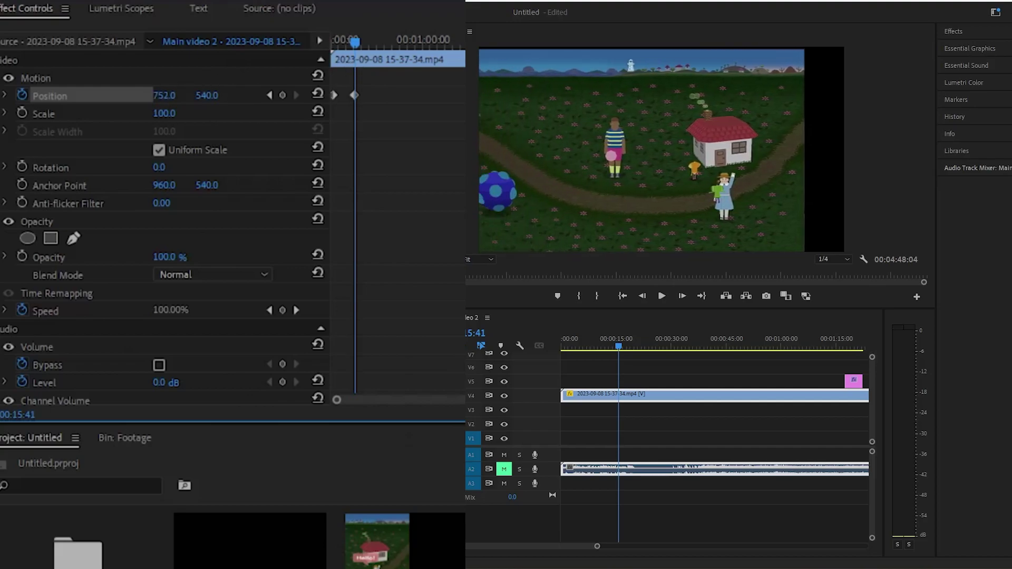
pyautogui.click(164, 95)
pyautogui.write('912')
pyautogui.press('Return')
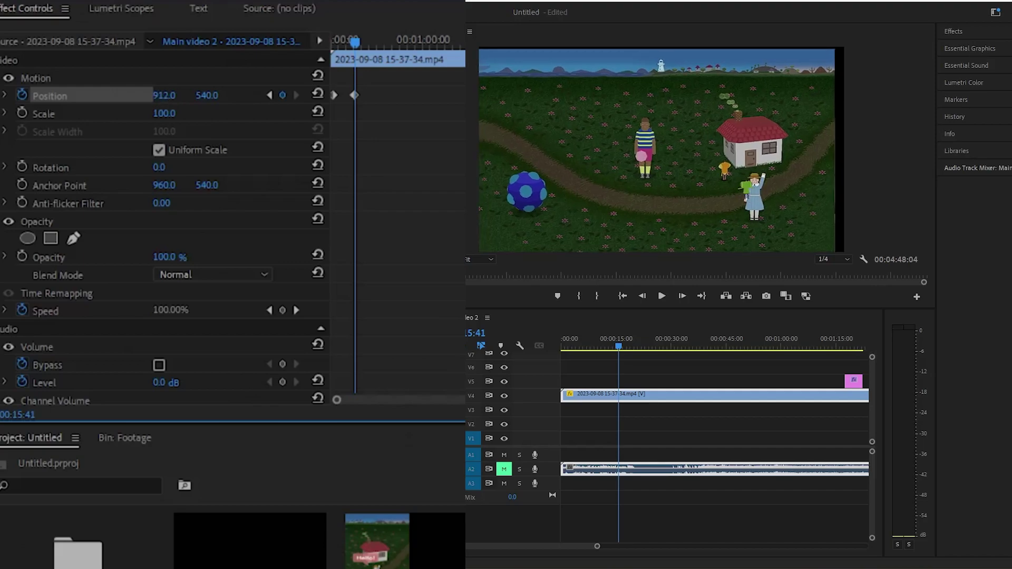
pyautogui.click(172, 95)
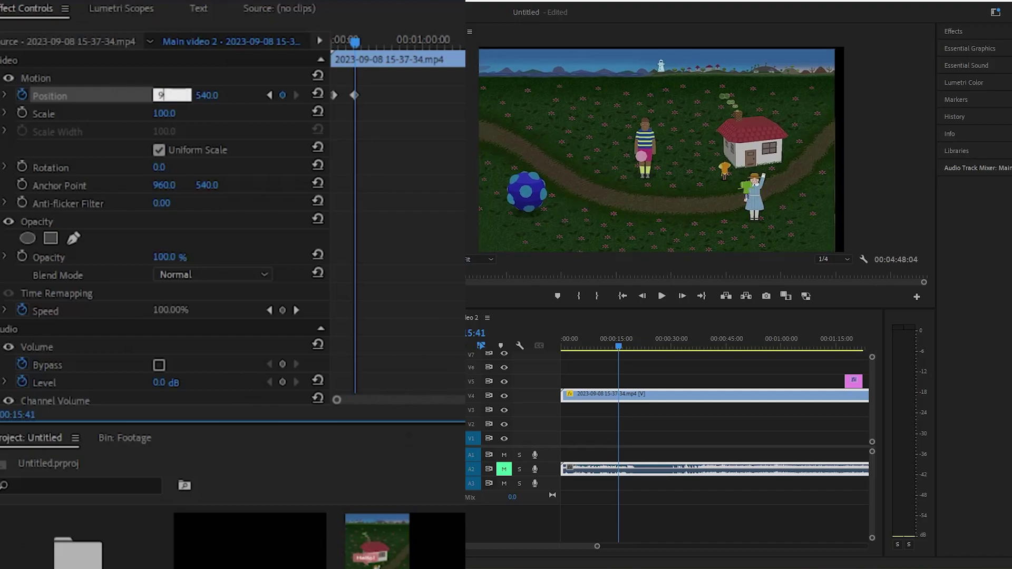
pyautogui.write('960')
pyautogui.press('Return')
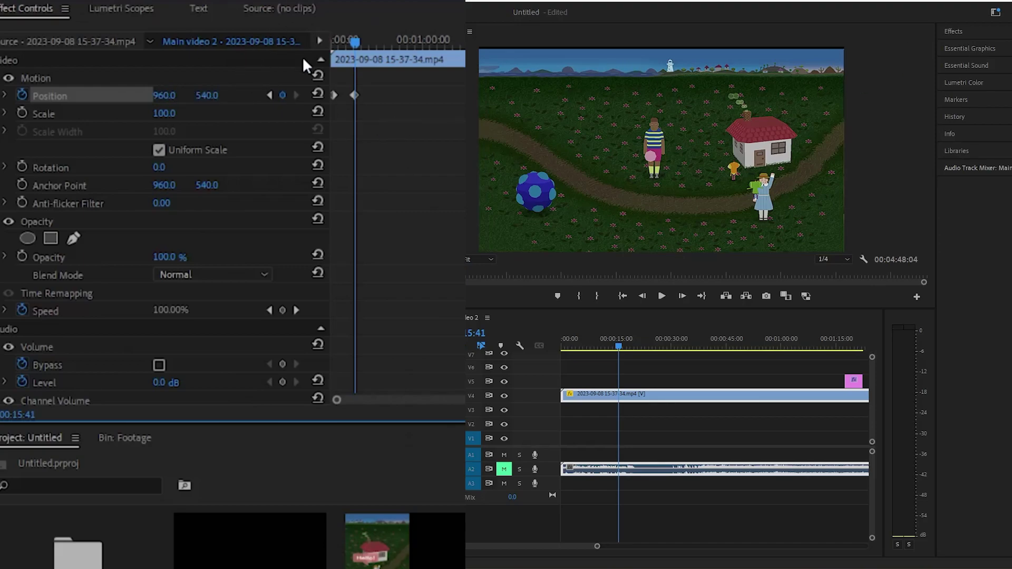
# Step: Play the first gameplay clip from its start, then scrub back to 00:00:08:44 to check the Position animation
pyautogui.moveTo(356, 43); pyautogui.dragTo(328, 42)
pyautogui.click(662, 297)
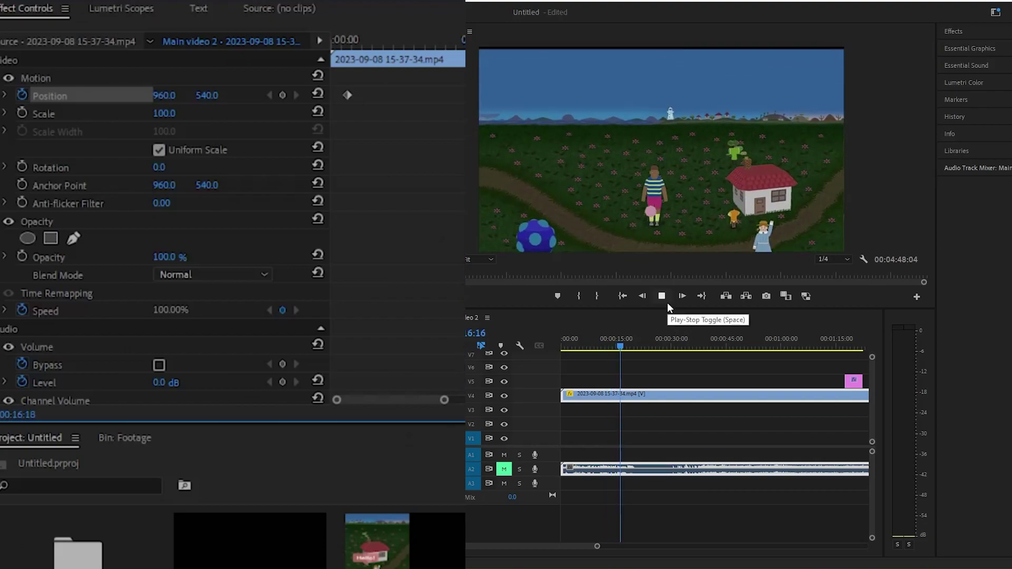
pyautogui.click(667, 302)
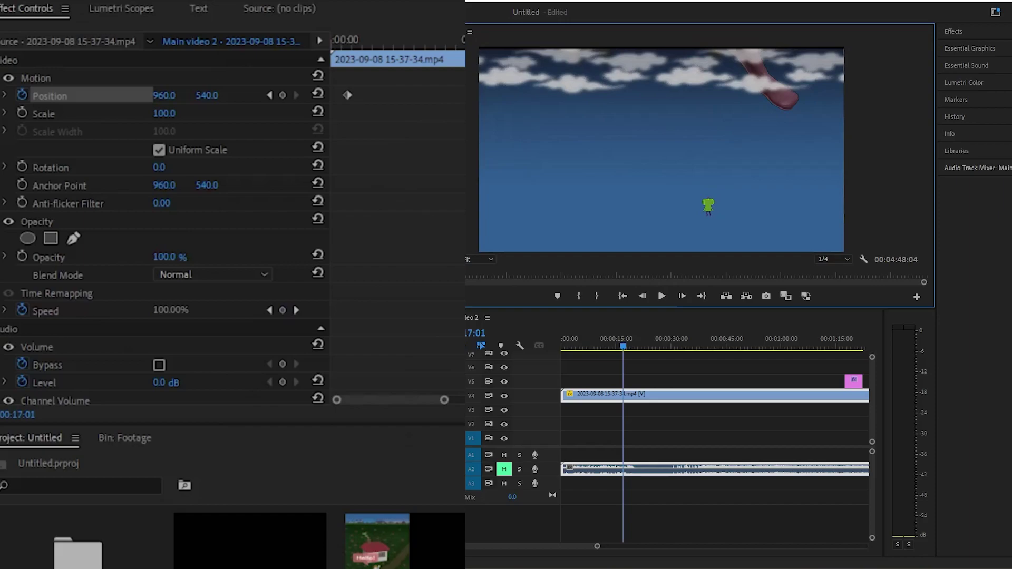
pyautogui.moveTo(416, 40)
pyautogui.mouseDown()
pyautogui.moveTo(399, 39)
pyautogui.moveTo(423, 43)
pyautogui.mouseUp()
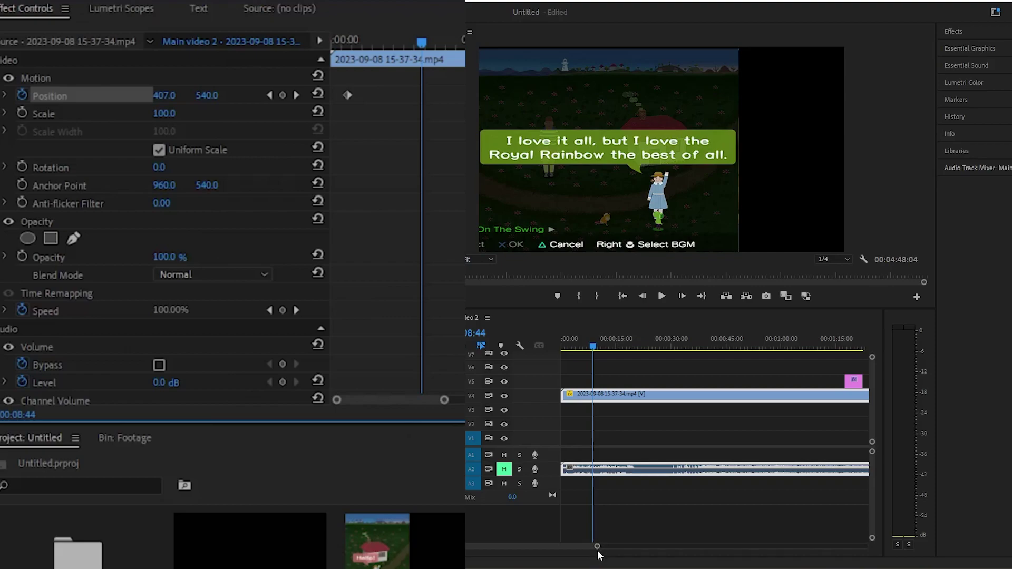
pyautogui.moveTo(596, 548); pyautogui.dragTo(676, 546)
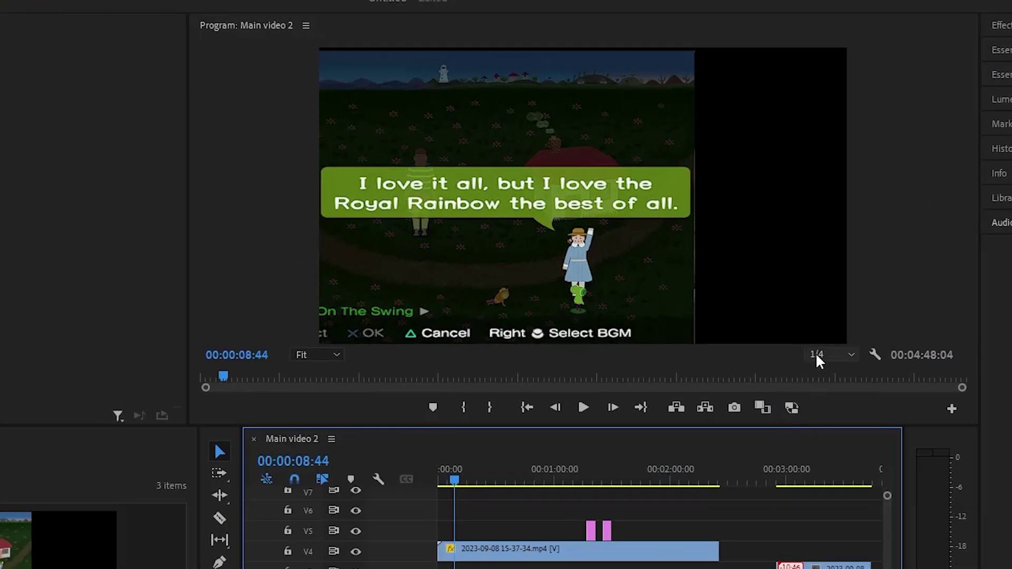
pyautogui.click(823, 259)
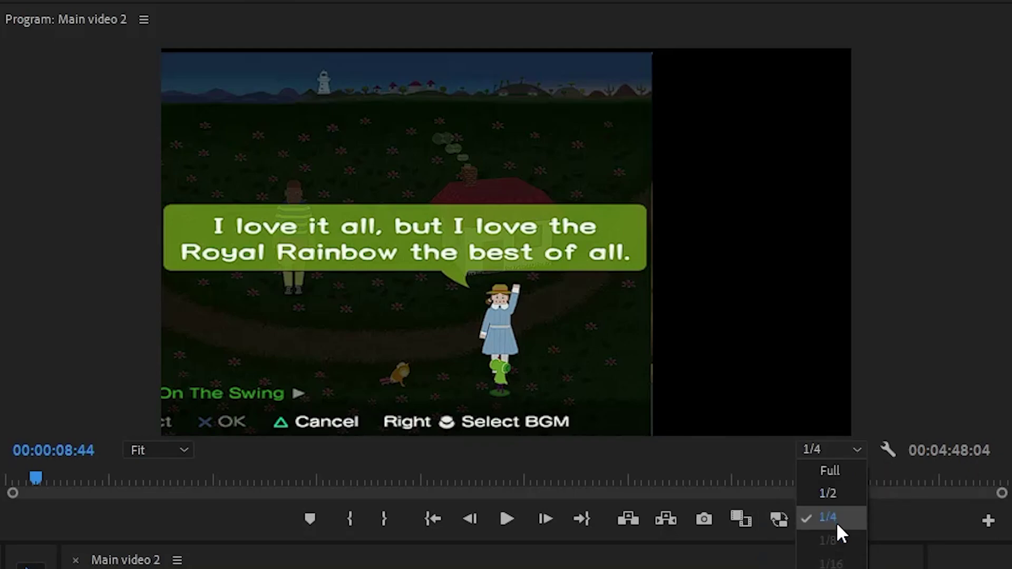
pyautogui.click(704, 472)
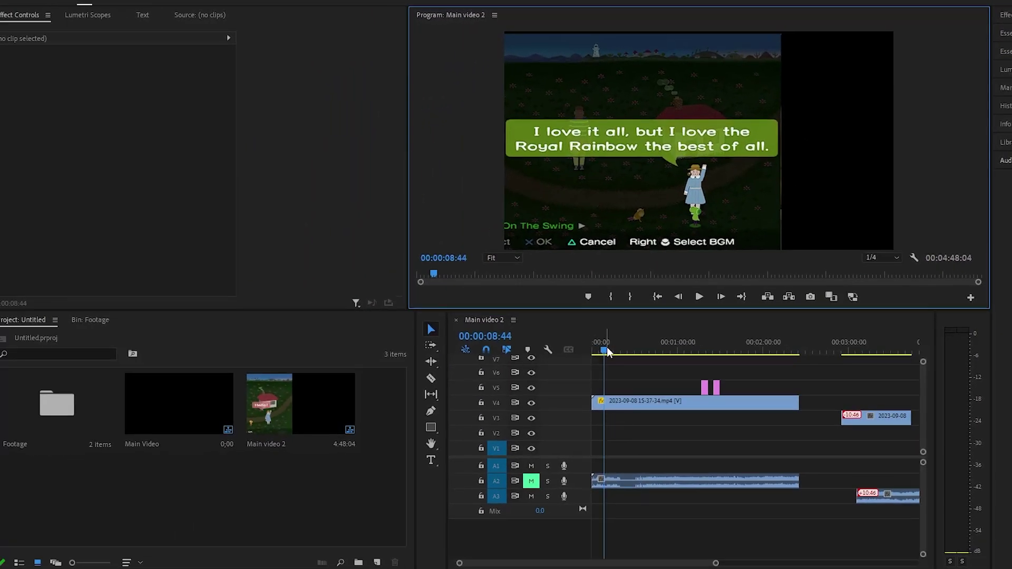
pyautogui.moveTo(606, 347); pyautogui.dragTo(639, 352)
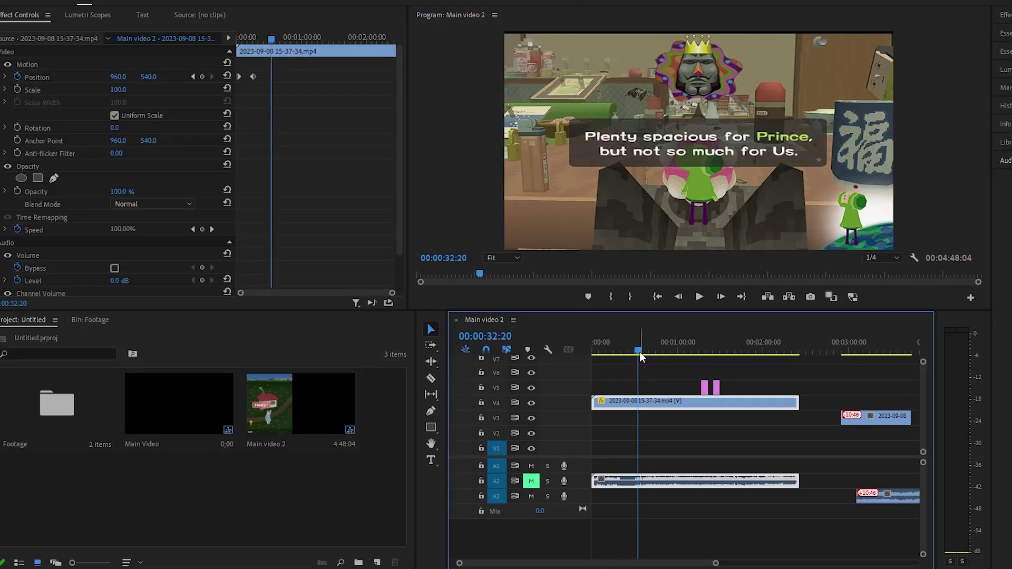
pyautogui.click(186, 432)
pyautogui.doubleClick(69, 429)
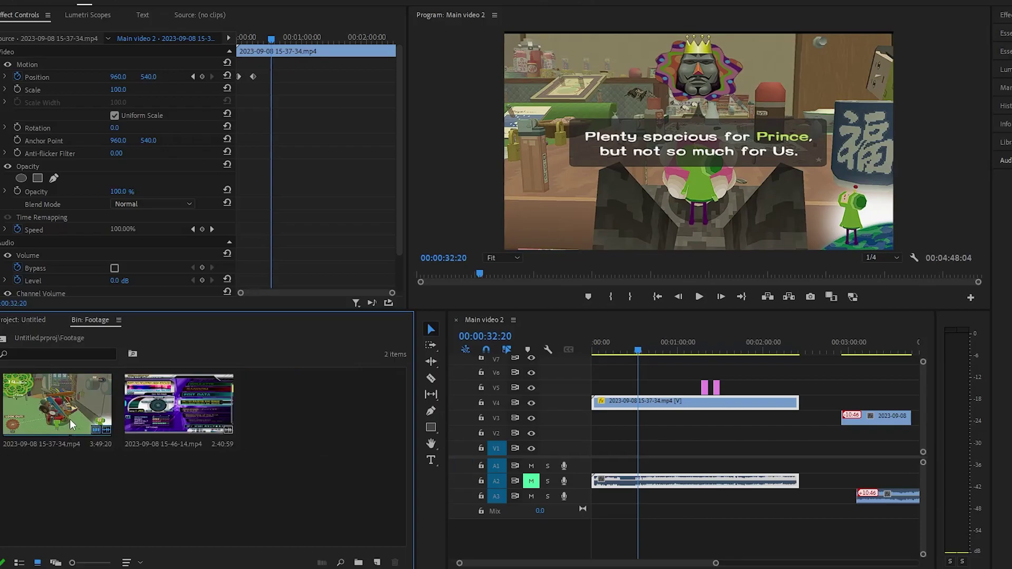
pyautogui.doubleClick(196, 406)
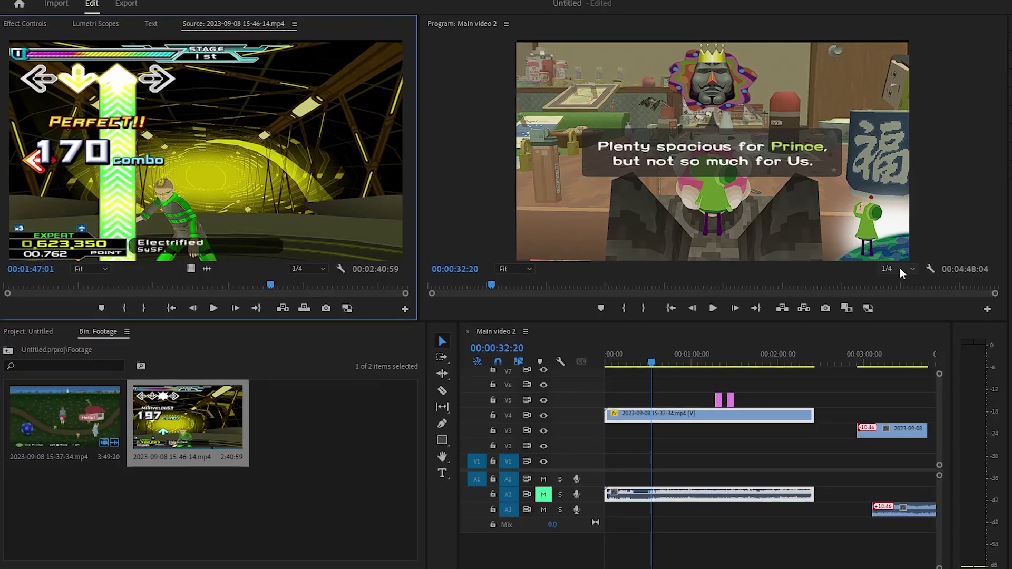
# Step: Switch the Program monitor's playback resolution to Full and return it to 1/4
pyautogui.click(859, 258)
pyautogui.click(861, 267)
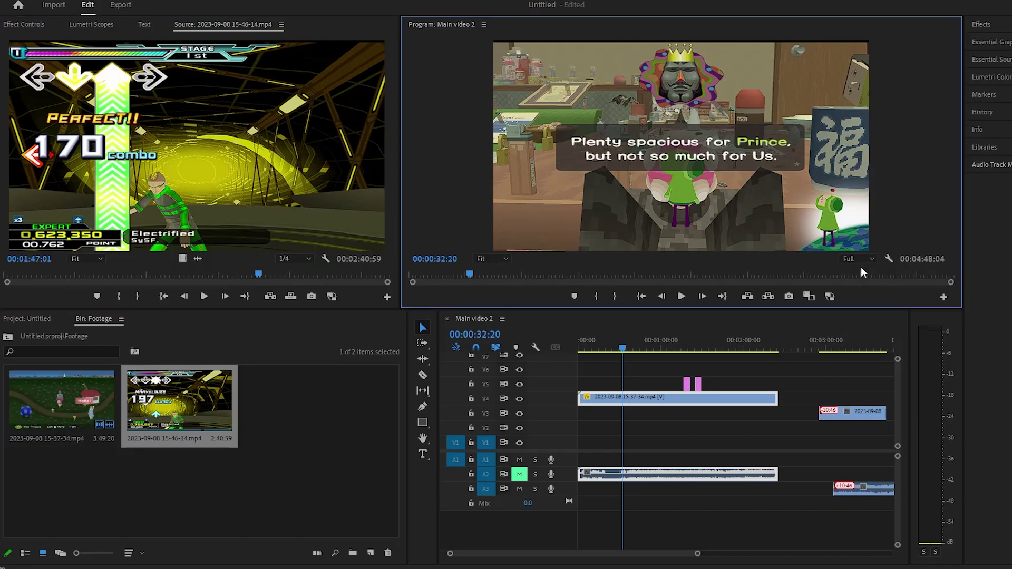
pyautogui.click(861, 259)
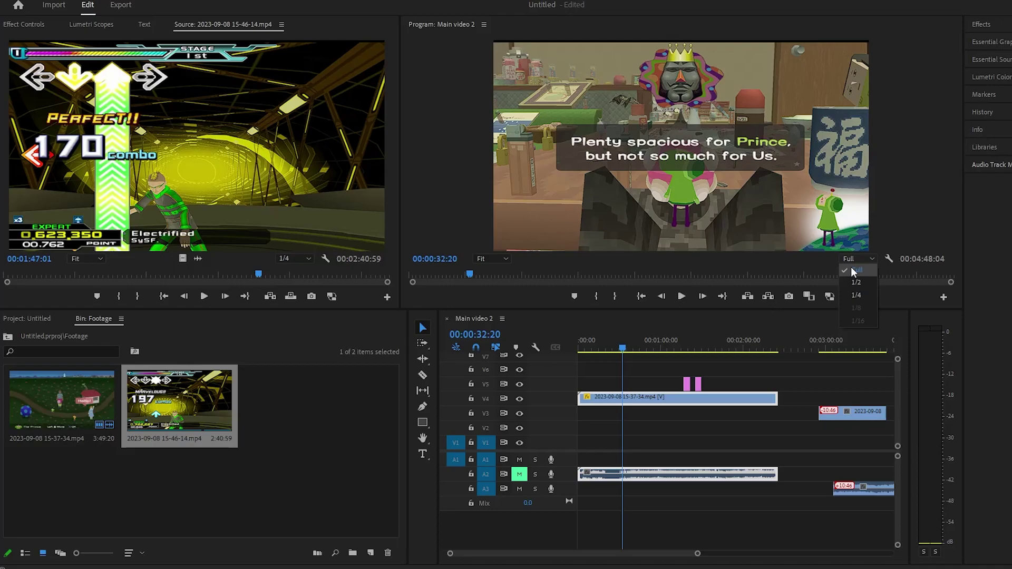
pyautogui.click(859, 298)
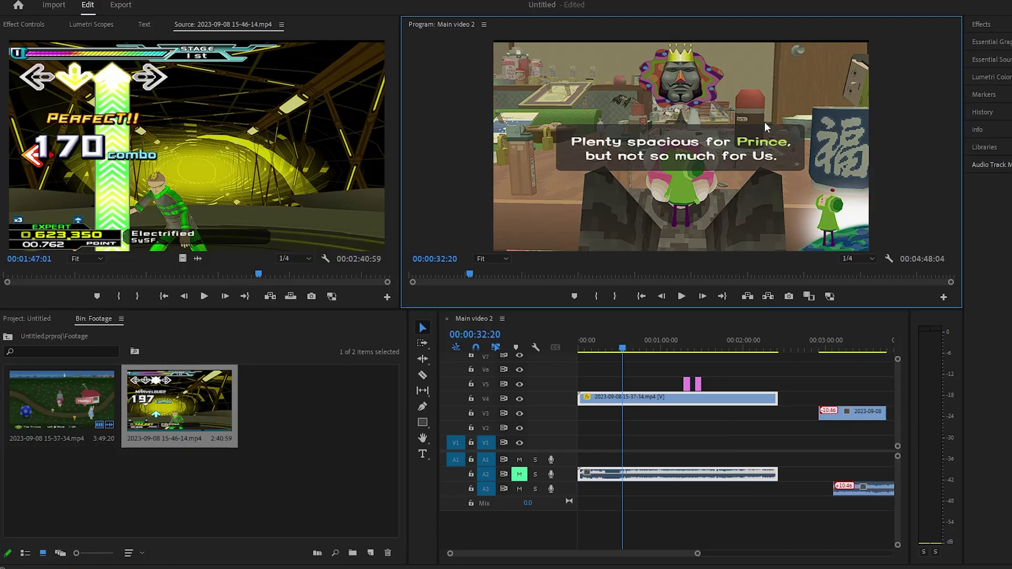
pyautogui.click(869, 258)
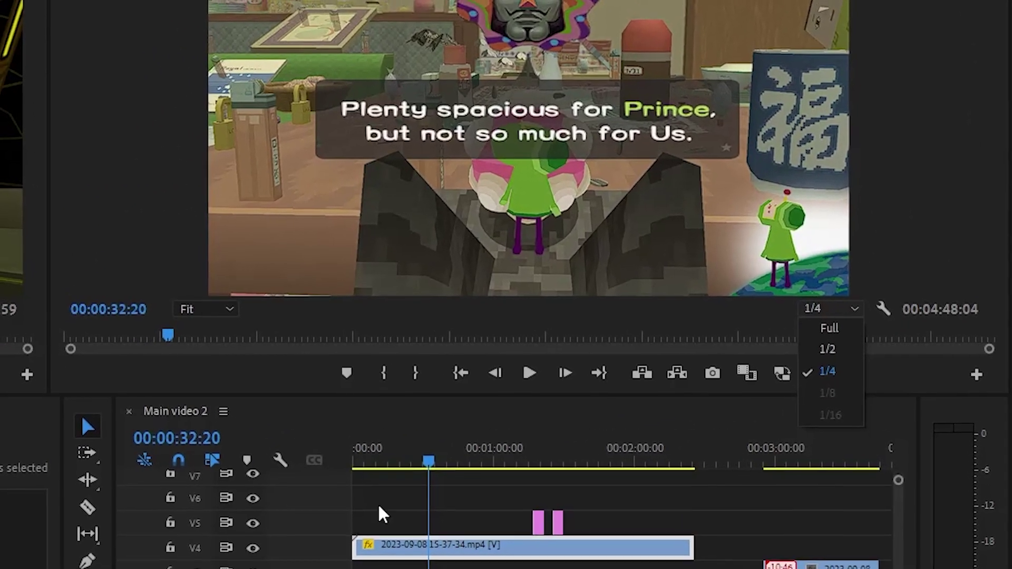
pyautogui.click(232, 377)
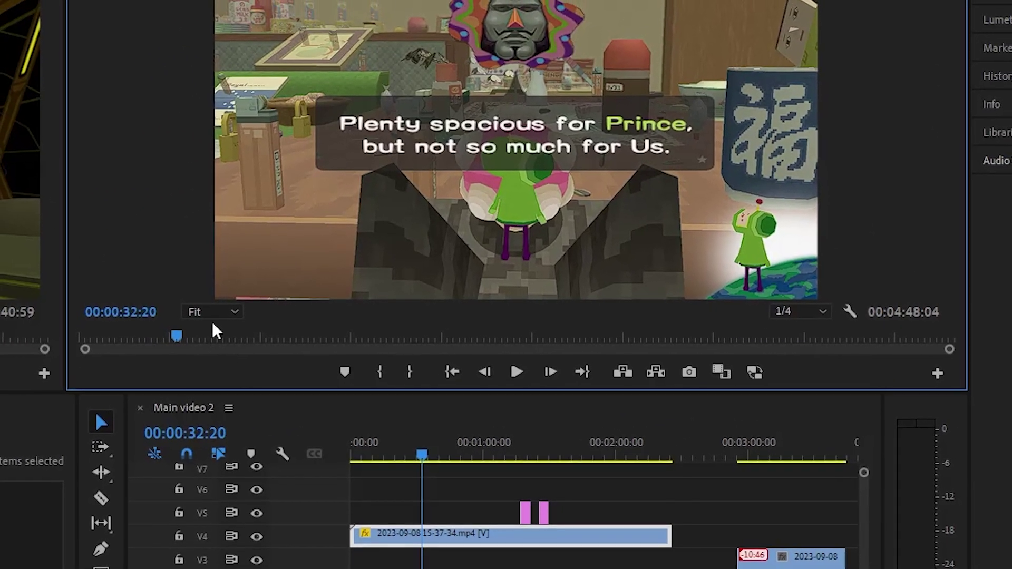
# Step: Try the Program monitor zoom levels 10%, 25% and 75% to compare the preview sizes
pyautogui.click(216, 314)
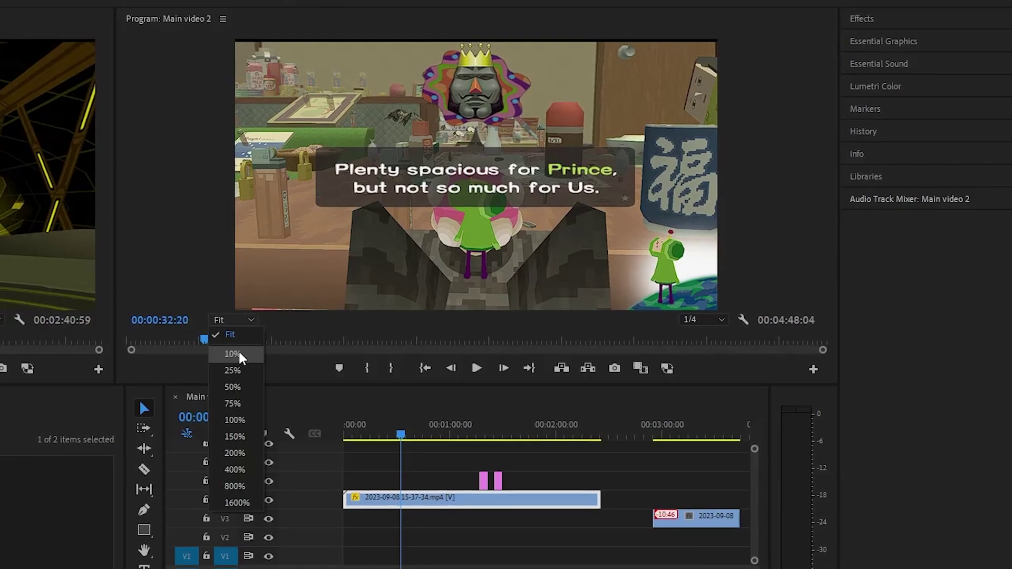
pyautogui.click(235, 354)
pyautogui.click(231, 320)
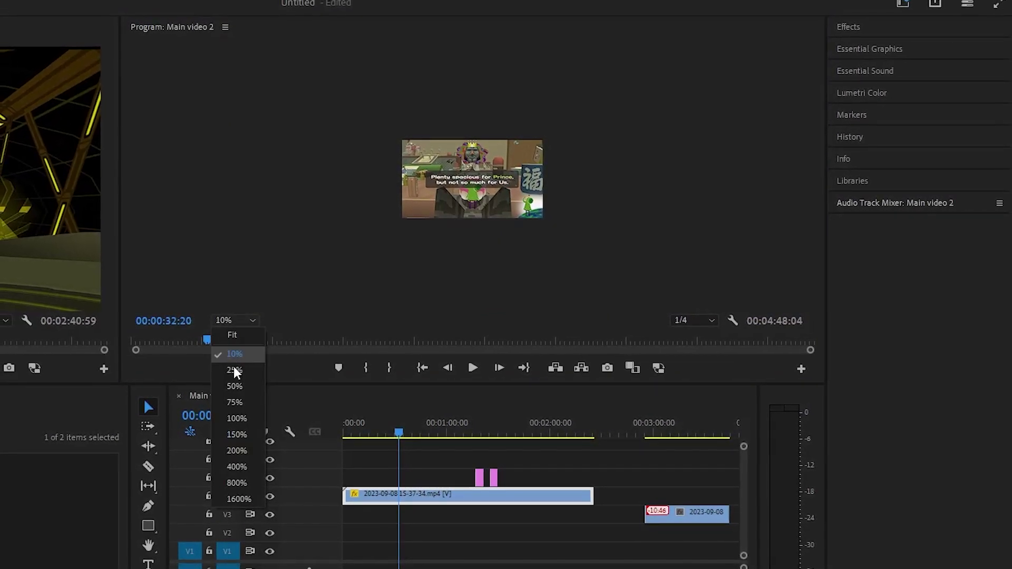
pyautogui.click(233, 364)
pyautogui.click(237, 323)
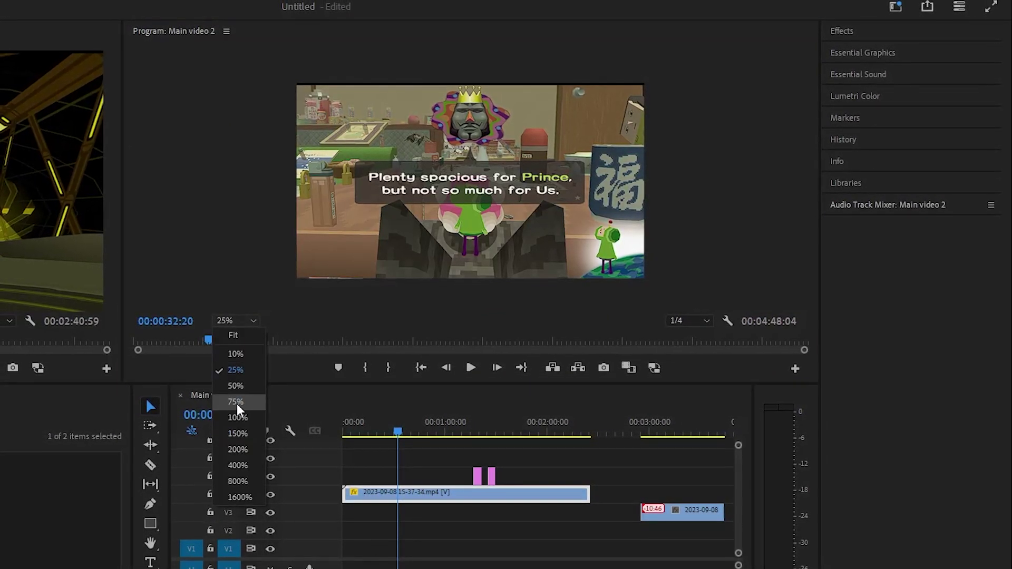
pyautogui.click(235, 402)
pyautogui.click(245, 321)
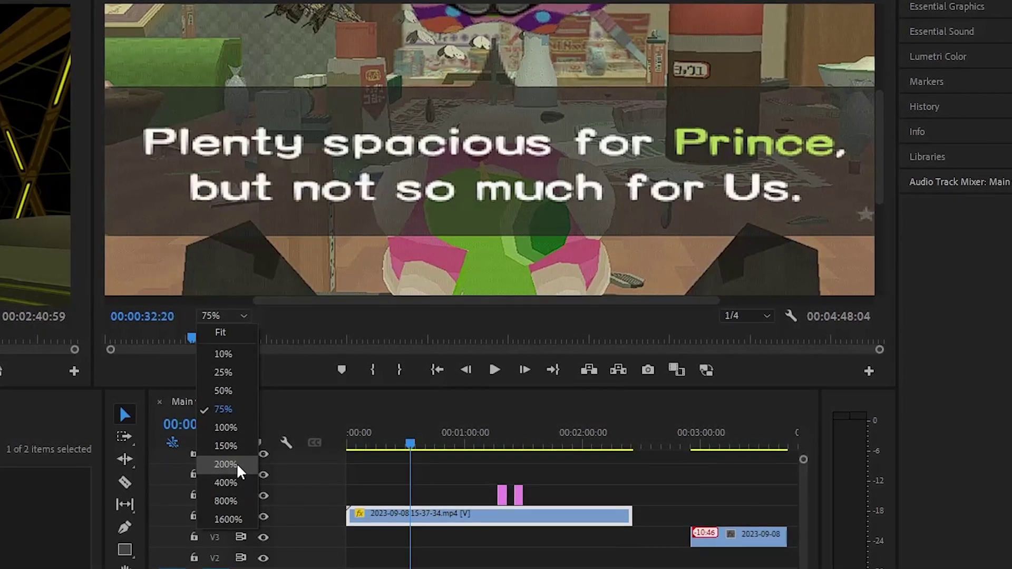
# Step: Examine the edges of the magnified preview horizontally and vertically, and restore the Program monitor's zoom level to Fit
pyautogui.click(318, 304)
pyautogui.moveTo(317, 299); pyautogui.dragTo(596, 288)
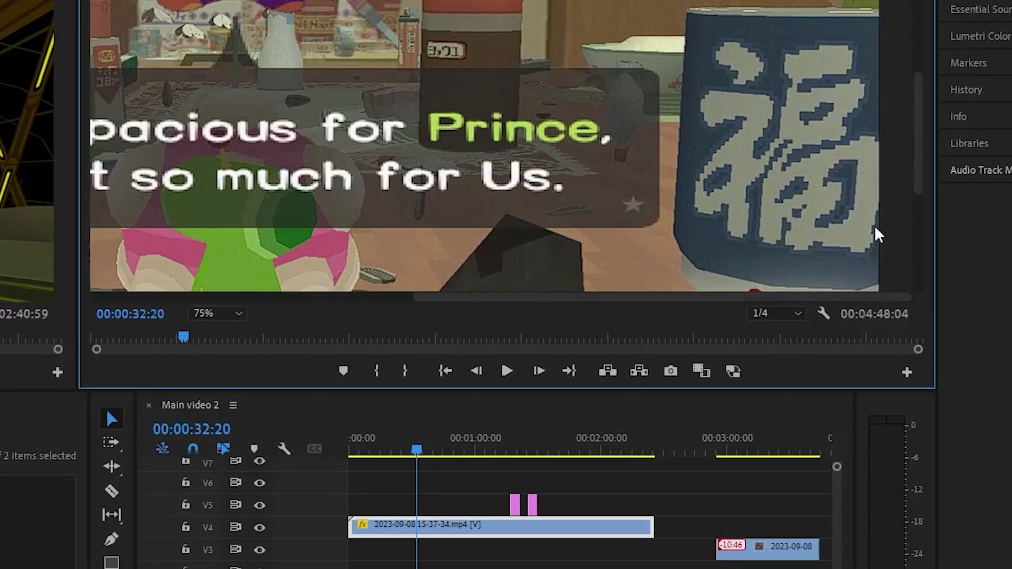
pyautogui.moveTo(754, 294); pyautogui.dragTo(290, 325)
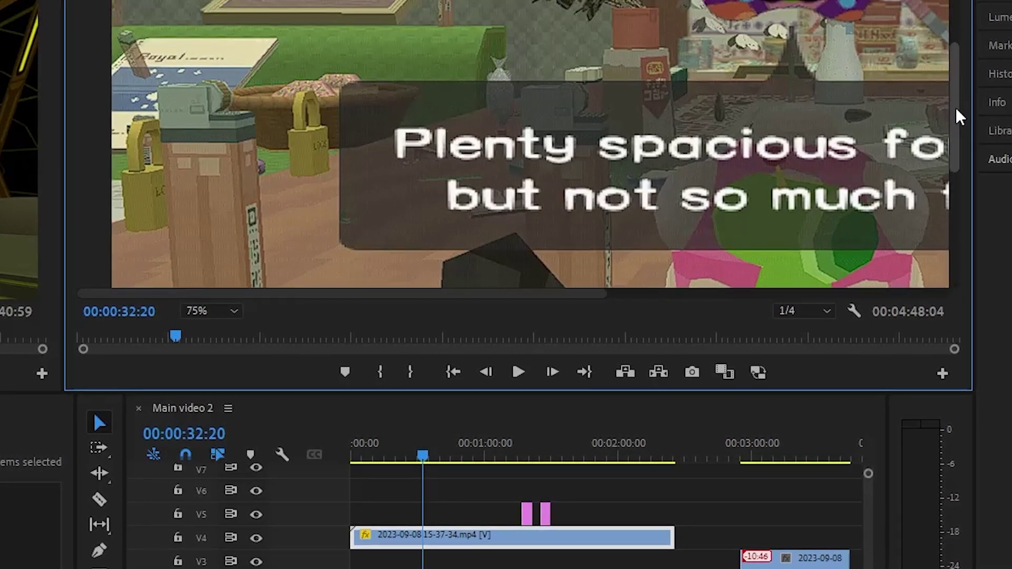
pyautogui.moveTo(959, 116); pyautogui.dragTo(951, 243)
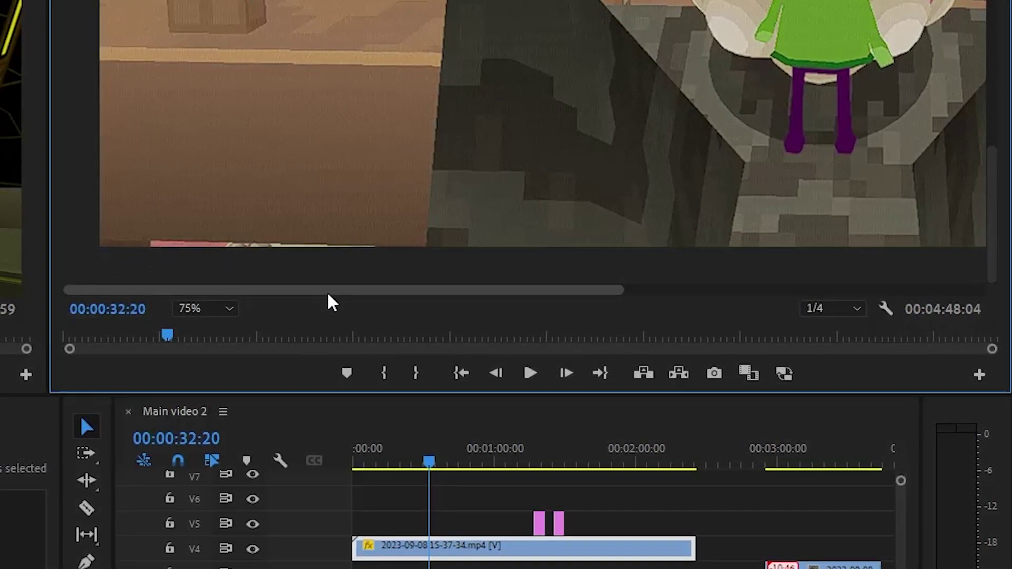
pyautogui.moveTo(328, 294); pyautogui.dragTo(752, 307)
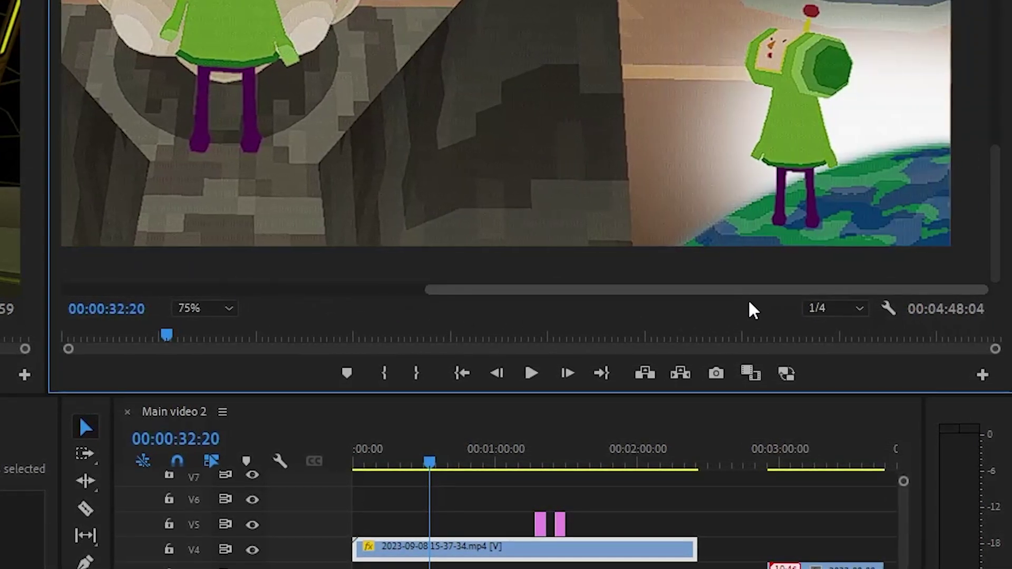
pyautogui.click(228, 312)
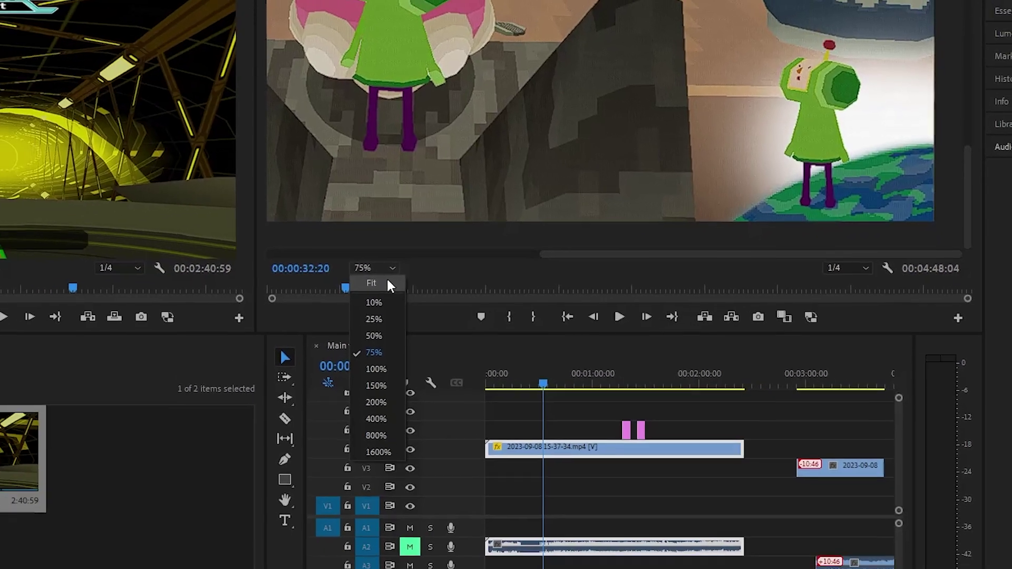
pyautogui.click(388, 283)
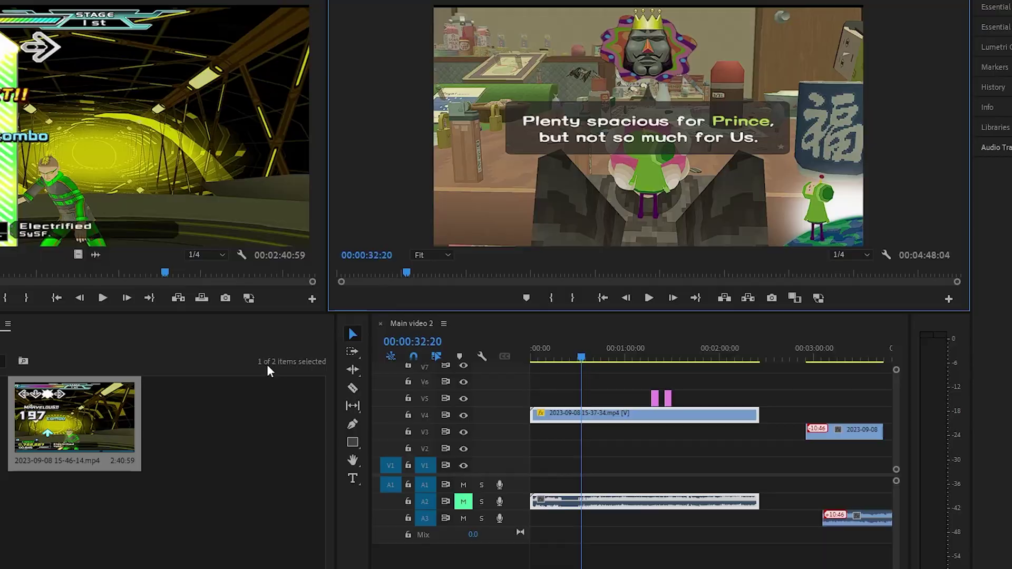
# Step: Paste a copy of the last gameplay clip onto tracks V2 and A2, starting shortly before 00:05:00:00
pyautogui.click(721, 441)
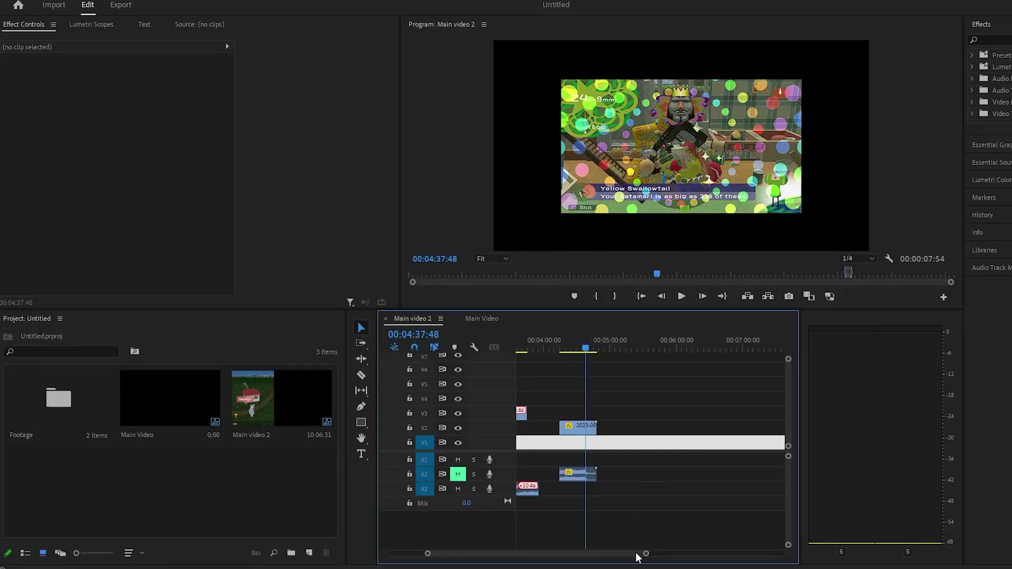
pyautogui.moveTo(636, 556); pyautogui.dragTo(633, 557)
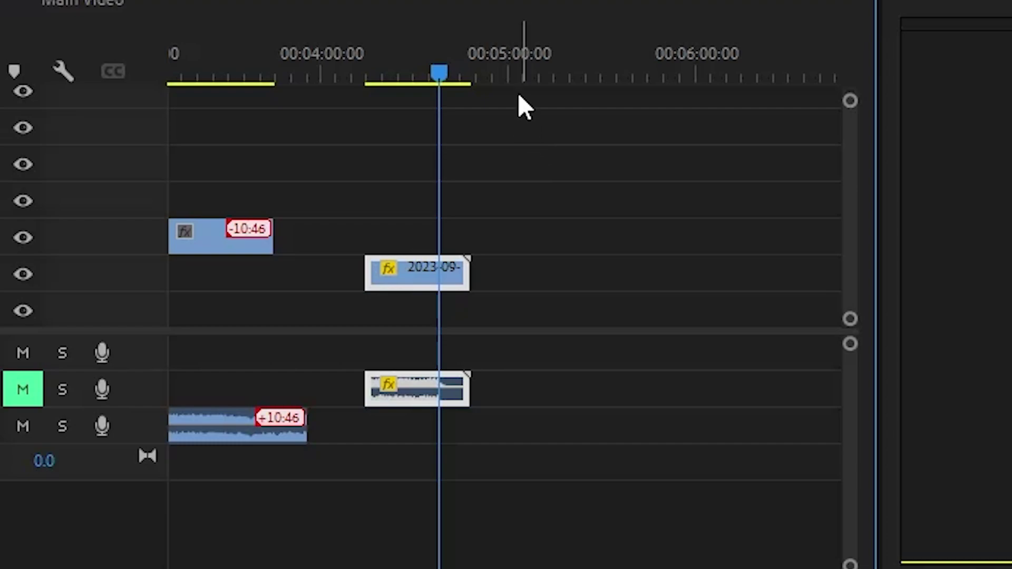
pyautogui.click(495, 78)
pyautogui.hotkey('ctrl', 'v')
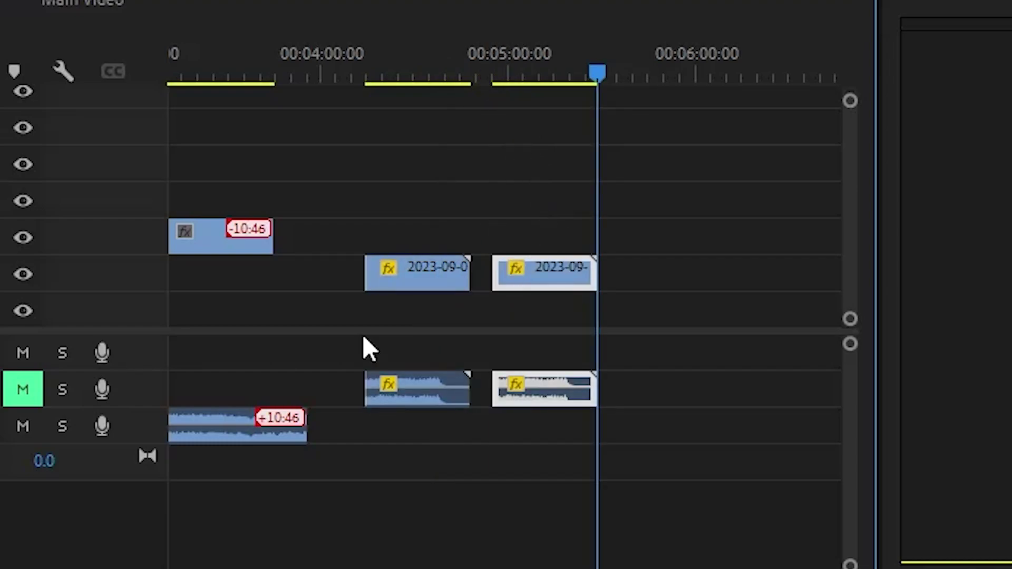
# Step: Try pasting another copy over the clip at 00:05:00:00, undo the paste, and try moving the clip's video to a higher track
pyautogui.scroll(5, 505, 263)
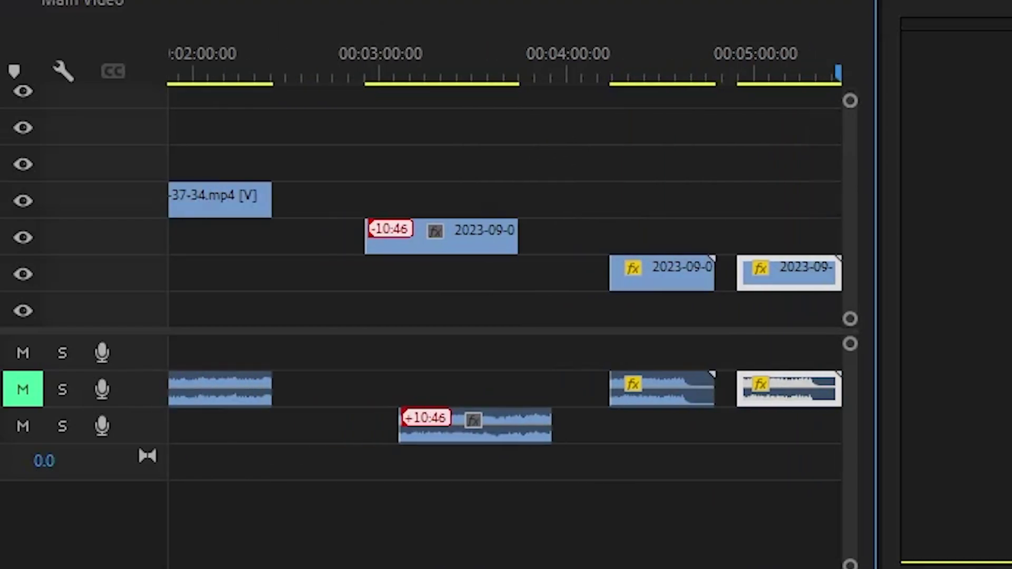
pyautogui.scroll(-6, 505, 263)
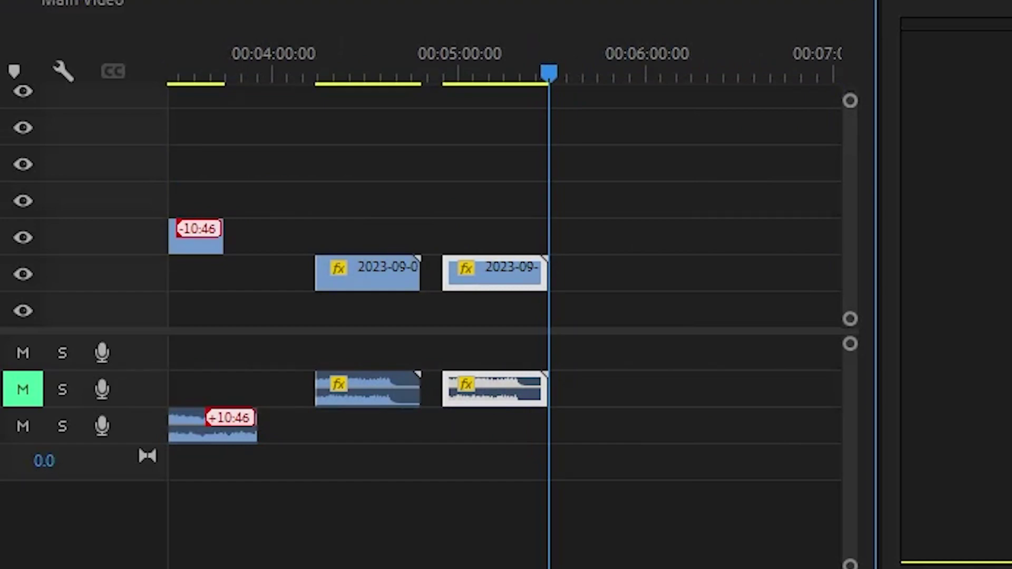
pyautogui.click(507, 76)
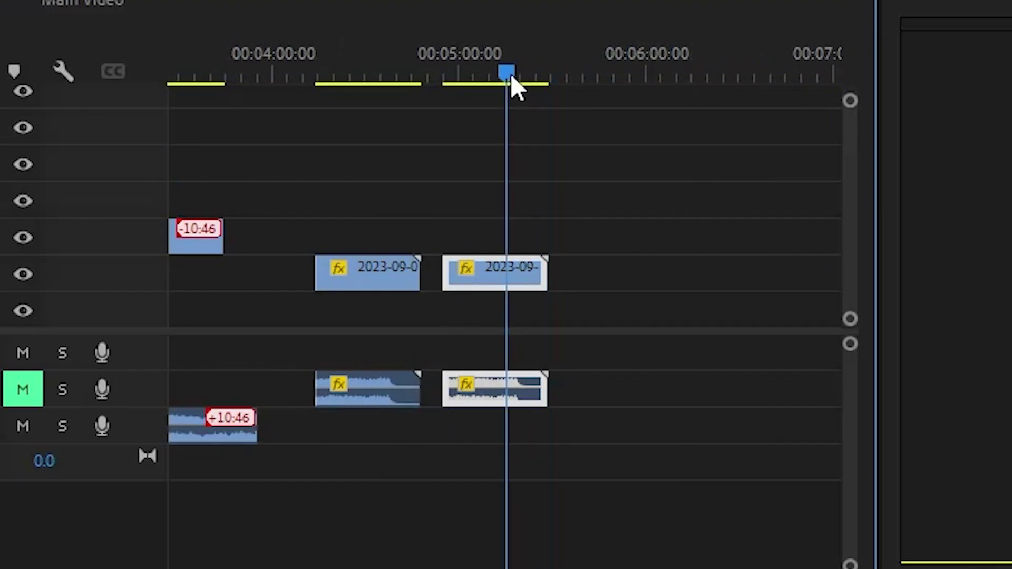
pyautogui.moveTo(511, 73); pyautogui.dragTo(494, 76)
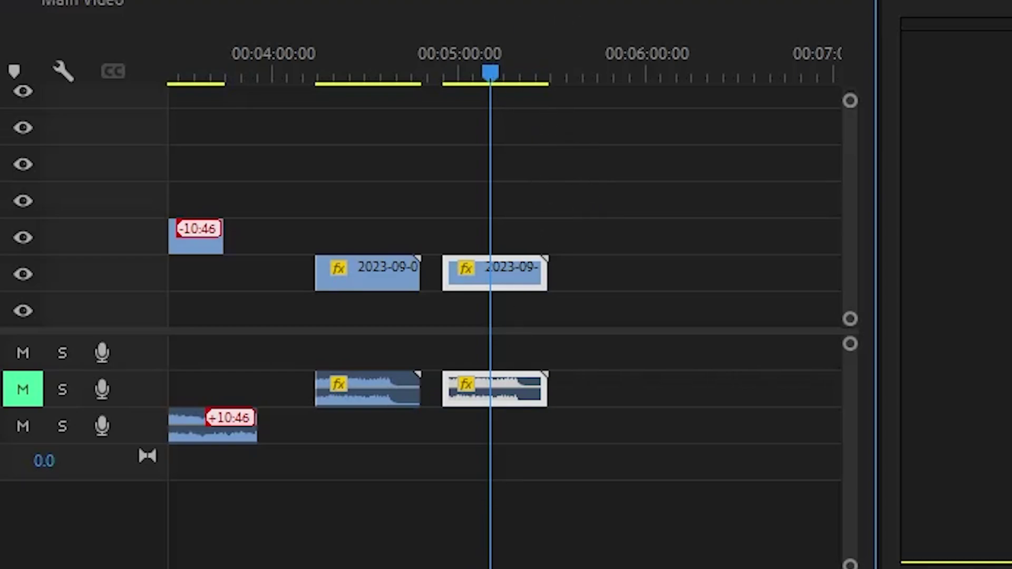
pyautogui.press('=')
pyautogui.press('=')
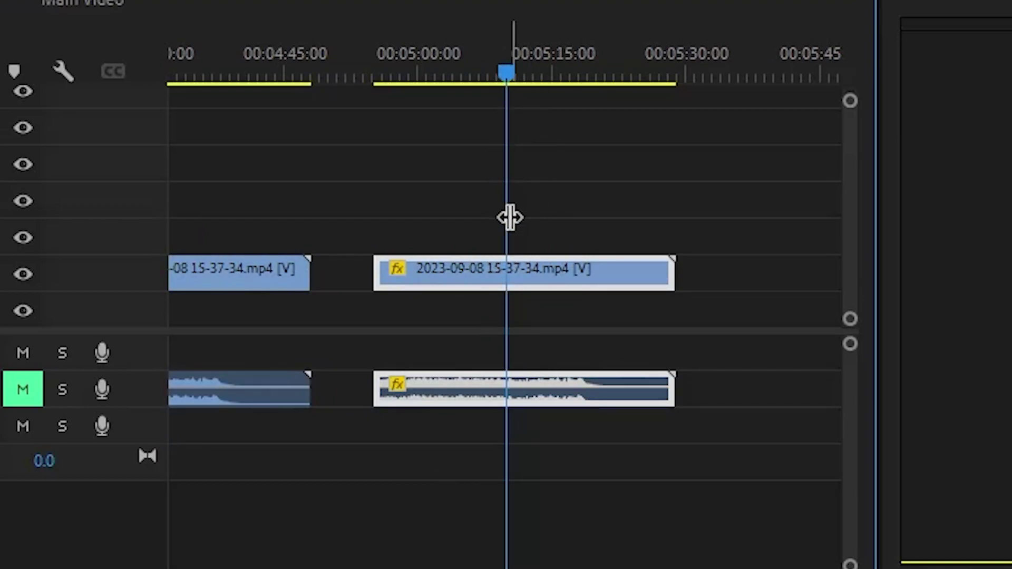
pyautogui.moveTo(501, 68); pyautogui.dragTo(471, 78)
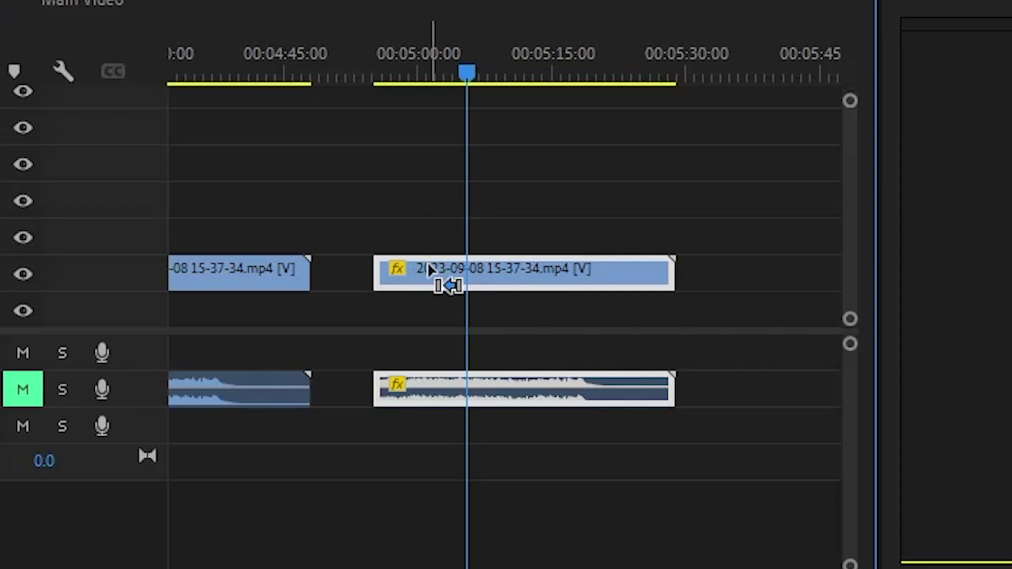
pyautogui.hotkey('ctrl', 'v')
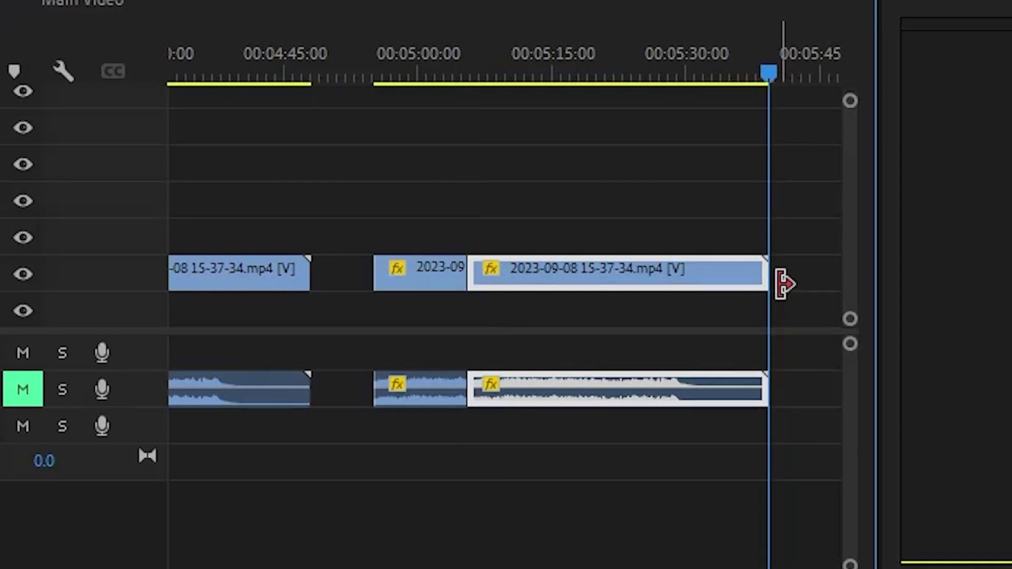
pyautogui.hotkey('ctrl', 'z')
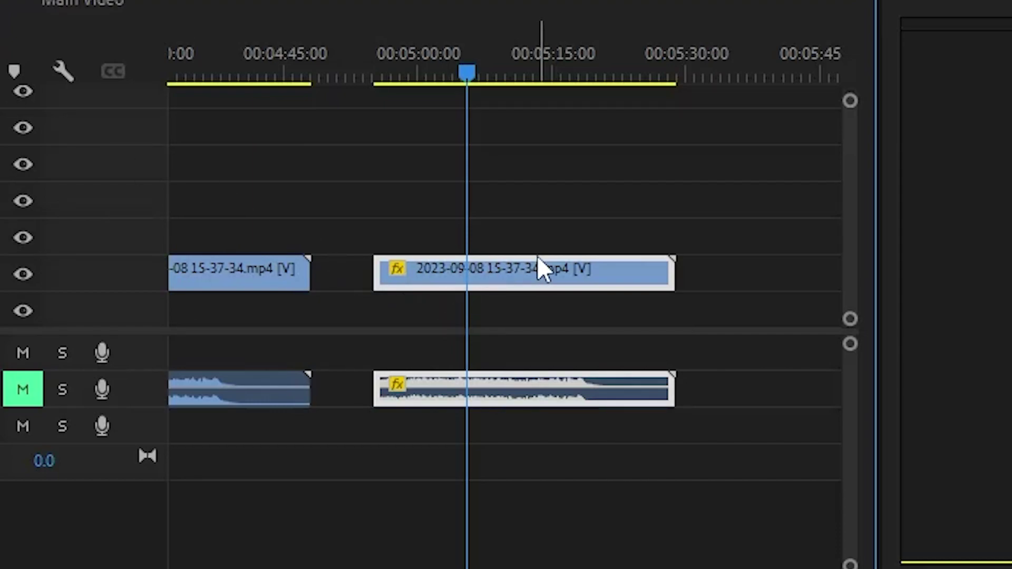
pyautogui.moveTo(531, 272); pyautogui.dragTo(530, 210)
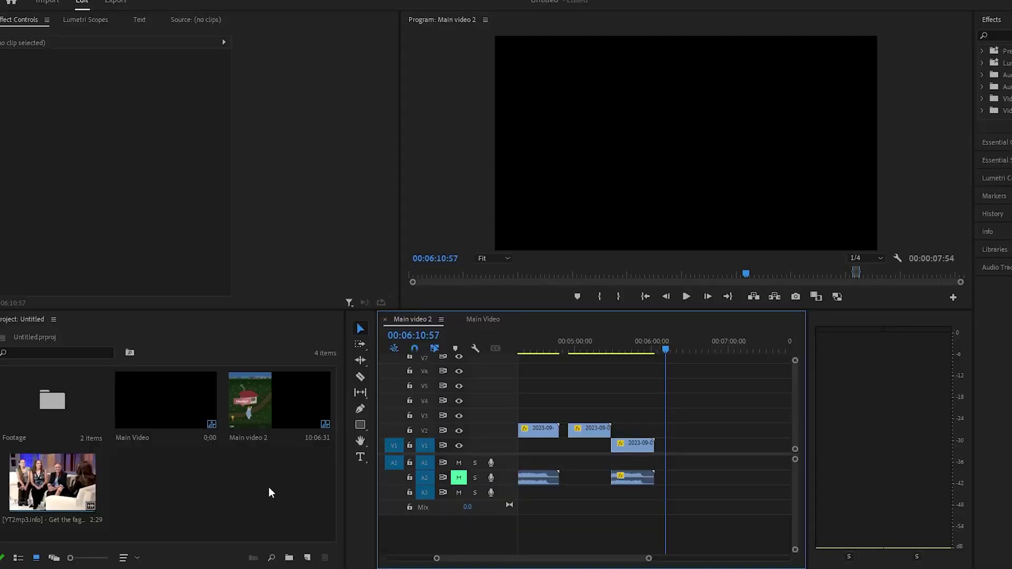
# Step: Place the talk-show clip from the project on tracks V3 and A3 at 00:06:10:57 and apply Set to Frame Size to it
pyautogui.moveTo(58, 482); pyautogui.dragTo(671, 420)
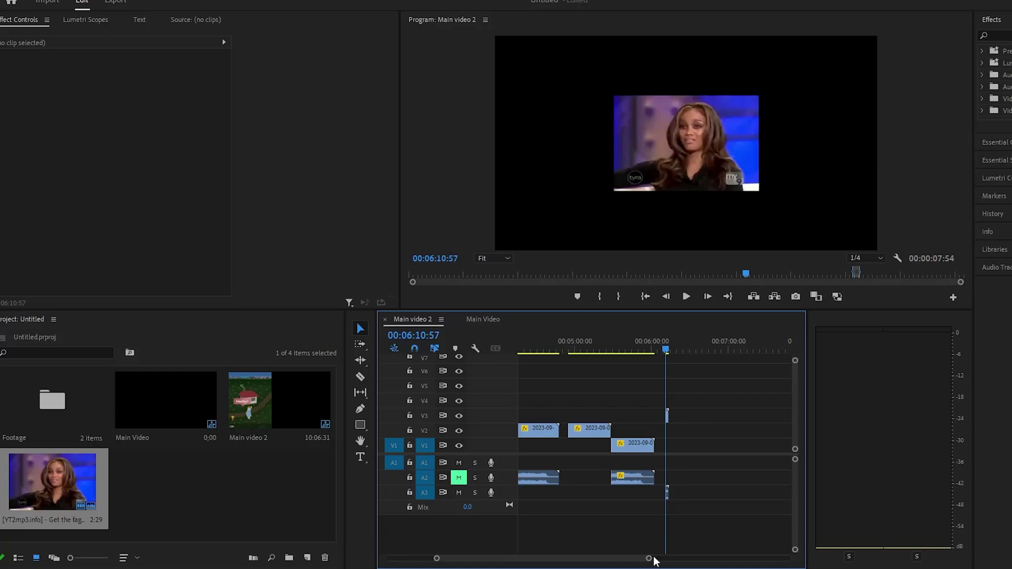
pyautogui.moveTo(649, 559); pyautogui.dragTo(606, 558)
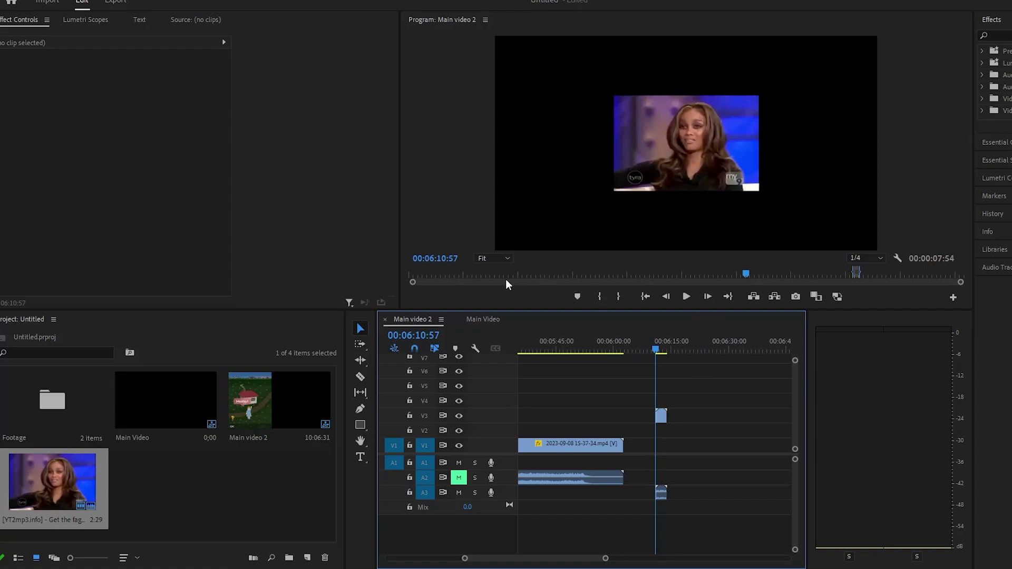
pyautogui.click(660, 419)
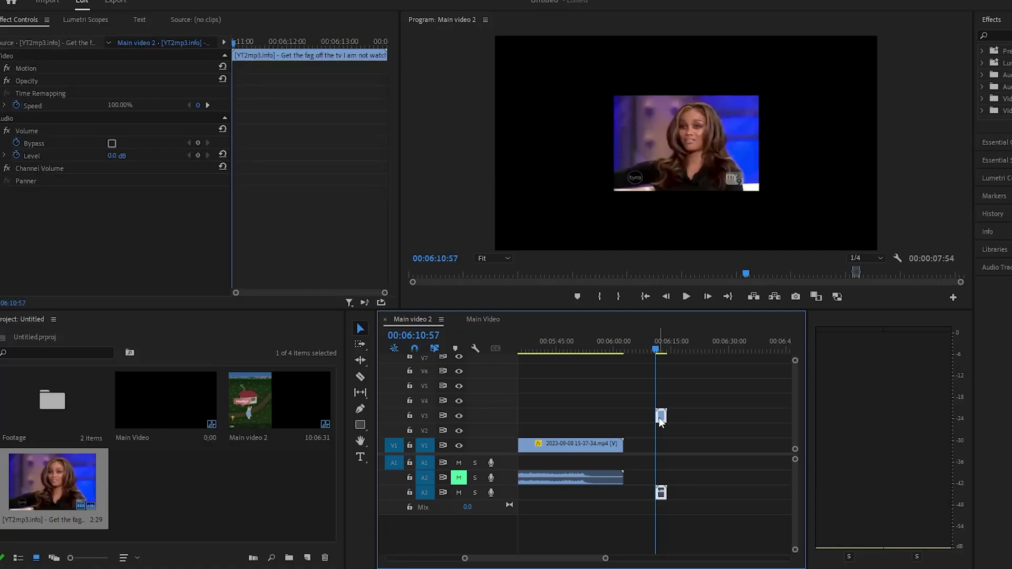
pyautogui.rightClick(660, 420)
pyautogui.click(661, 421)
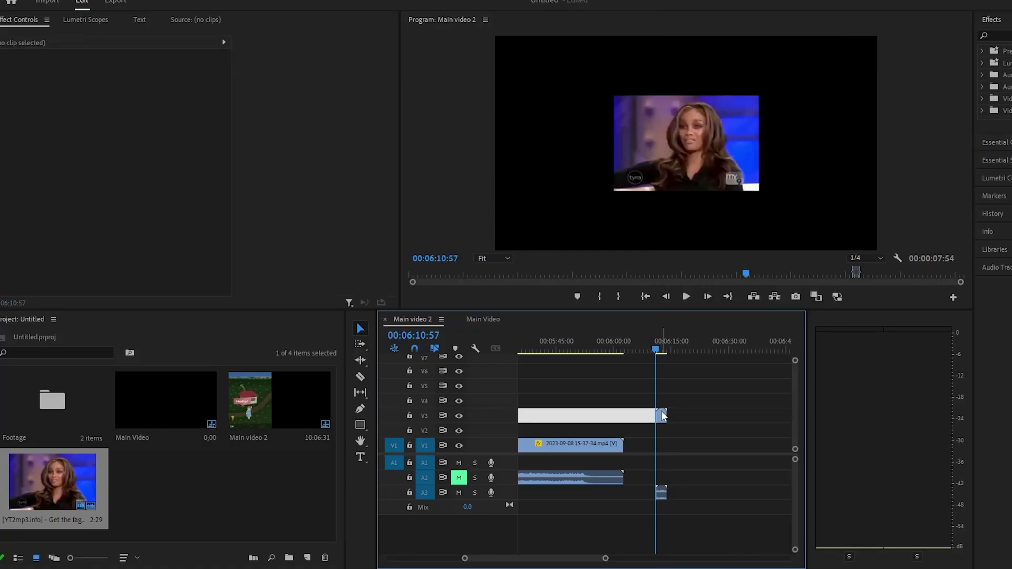
pyautogui.click(660, 419)
pyautogui.rightClick(661, 421)
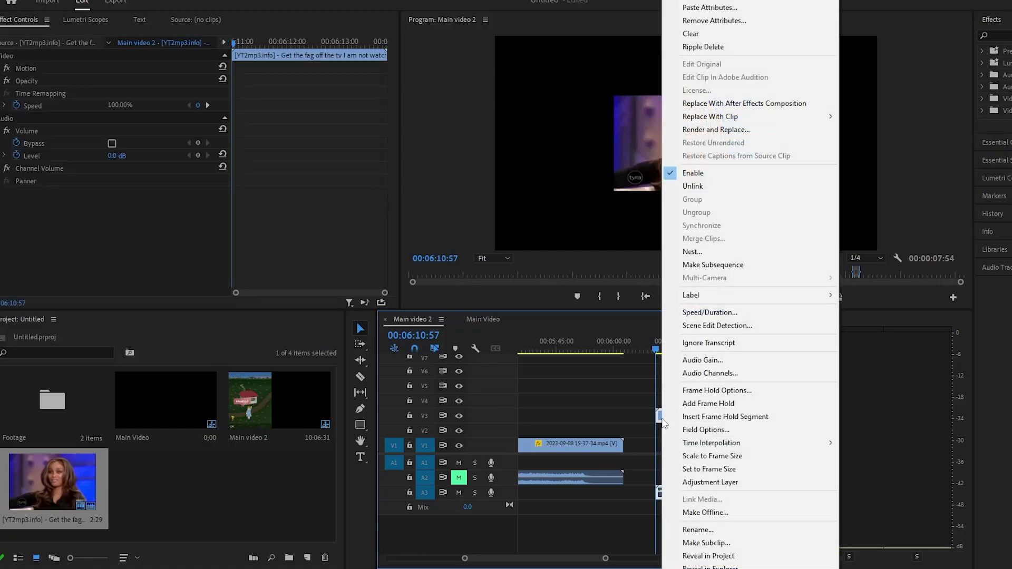
pyautogui.click(710, 468)
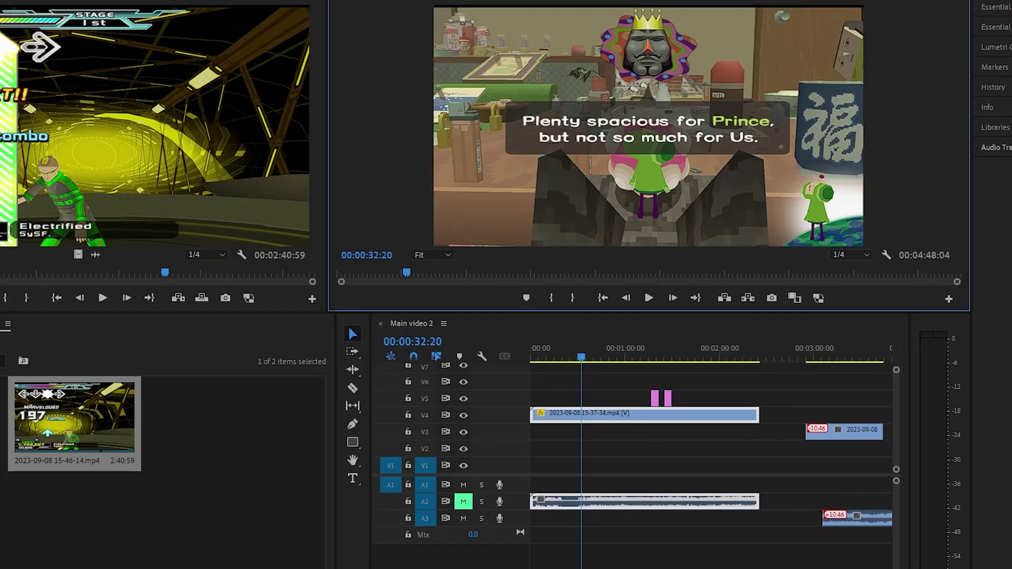
pyautogui.hscroll(8, 711, 448)
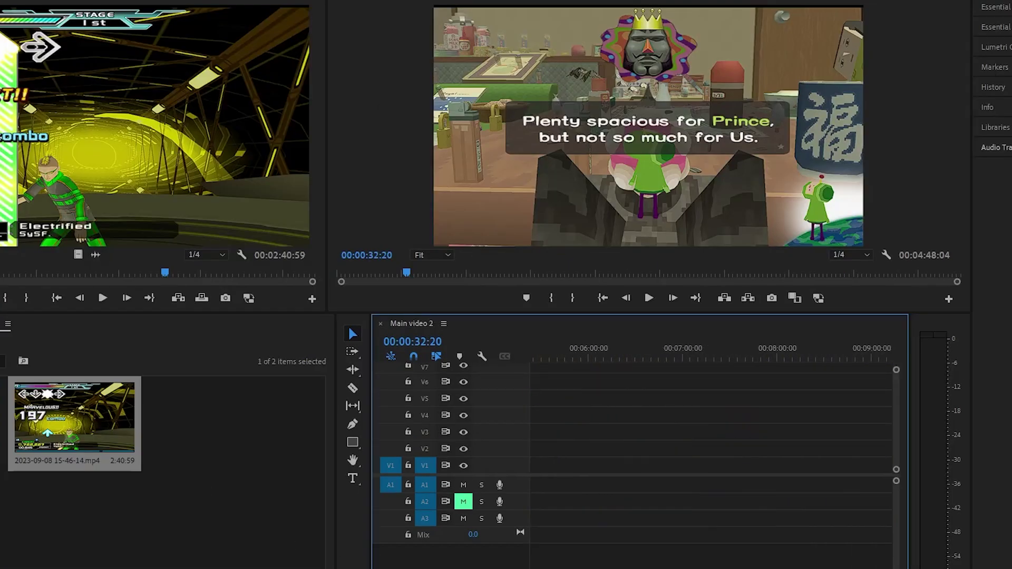
pyautogui.hscroll(2, 712, 448)
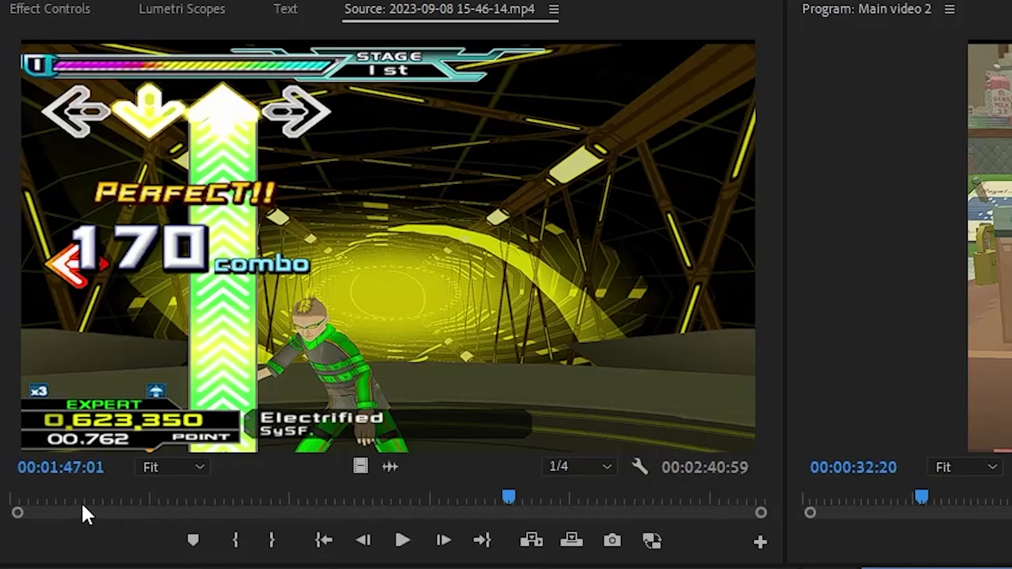
pyautogui.click(193, 540)
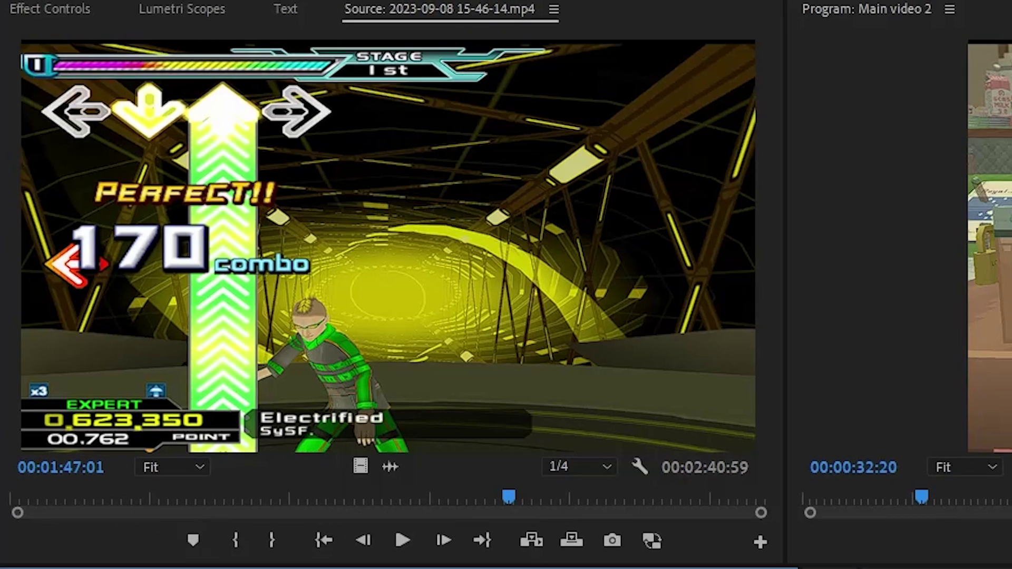
pyautogui.click(212, 496)
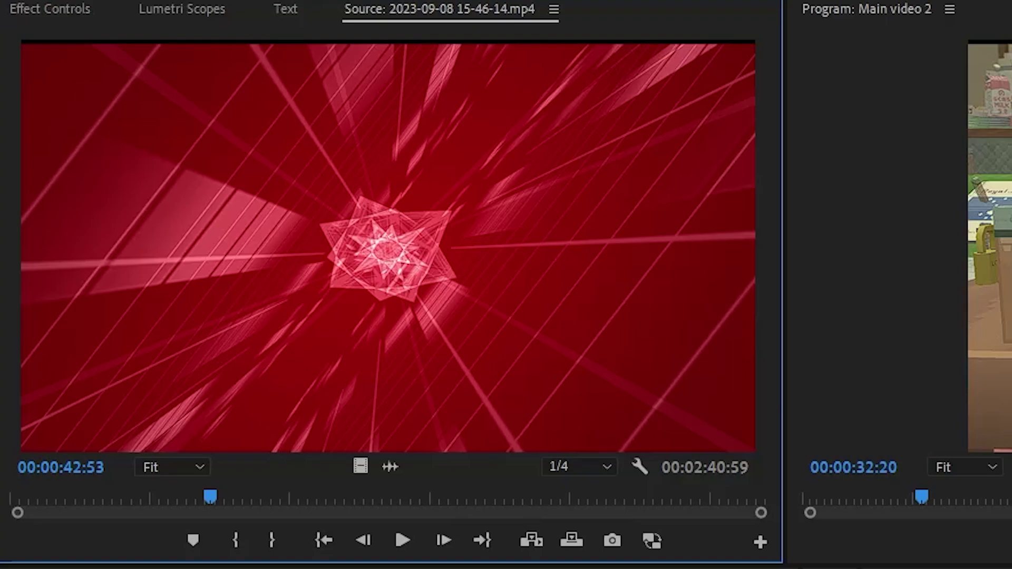
pyautogui.click(125, 501)
pyautogui.click(55, 493)
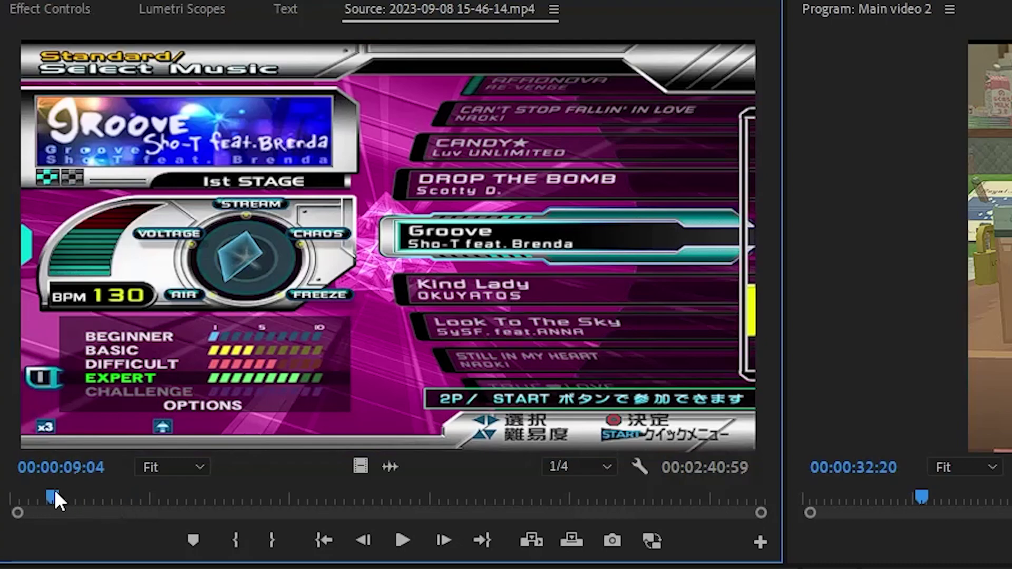
pyautogui.click(204, 493)
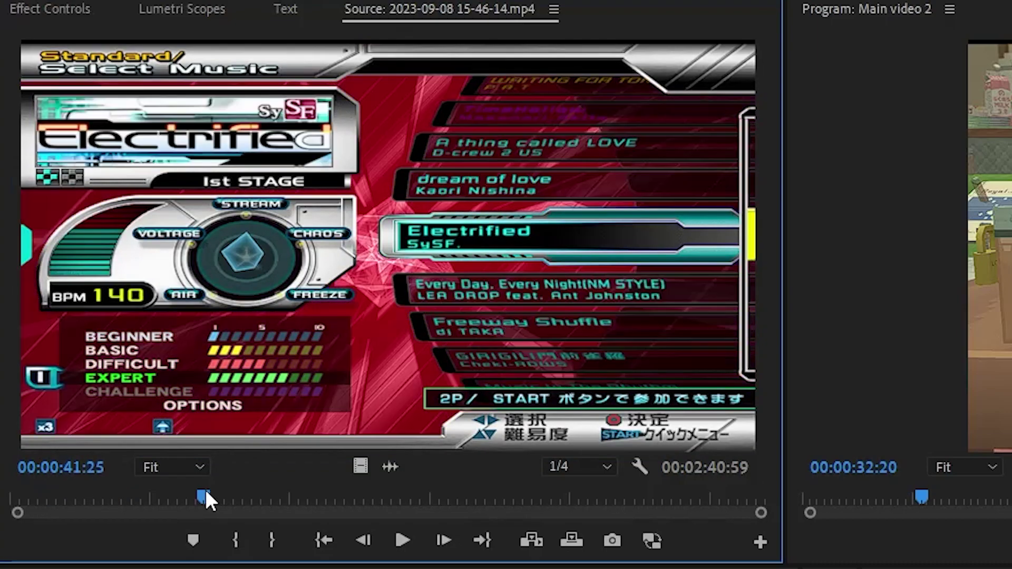
pyautogui.click(243, 495)
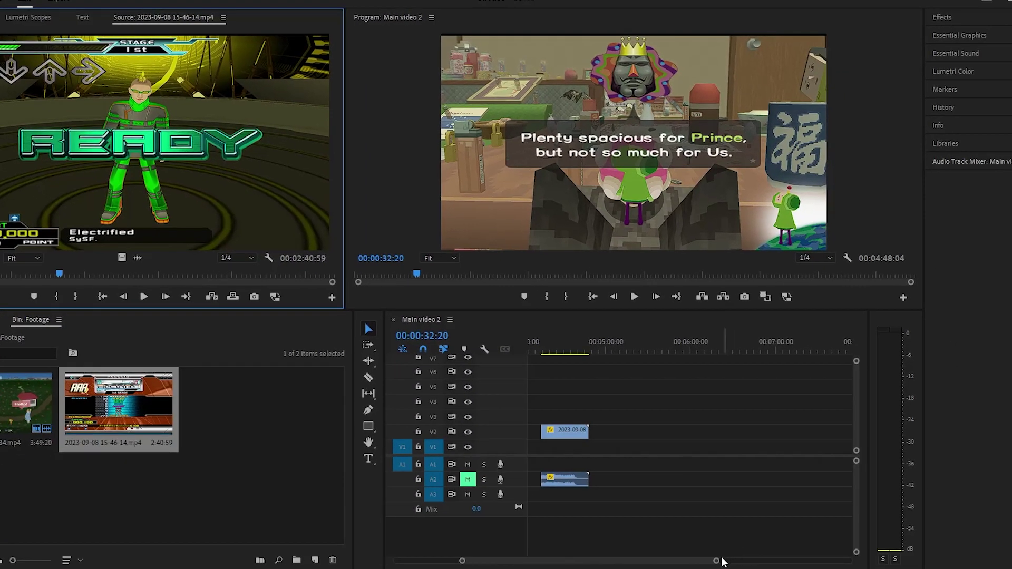
pyautogui.moveTo(716, 560); pyautogui.dragTo(830, 560)
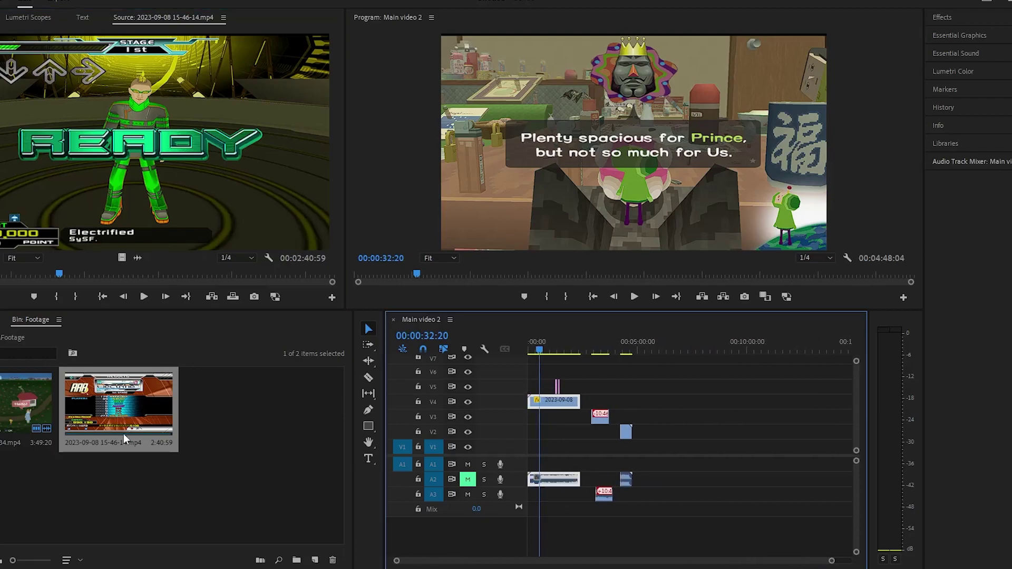
pyautogui.moveTo(125, 439); pyautogui.dragTo(668, 428)
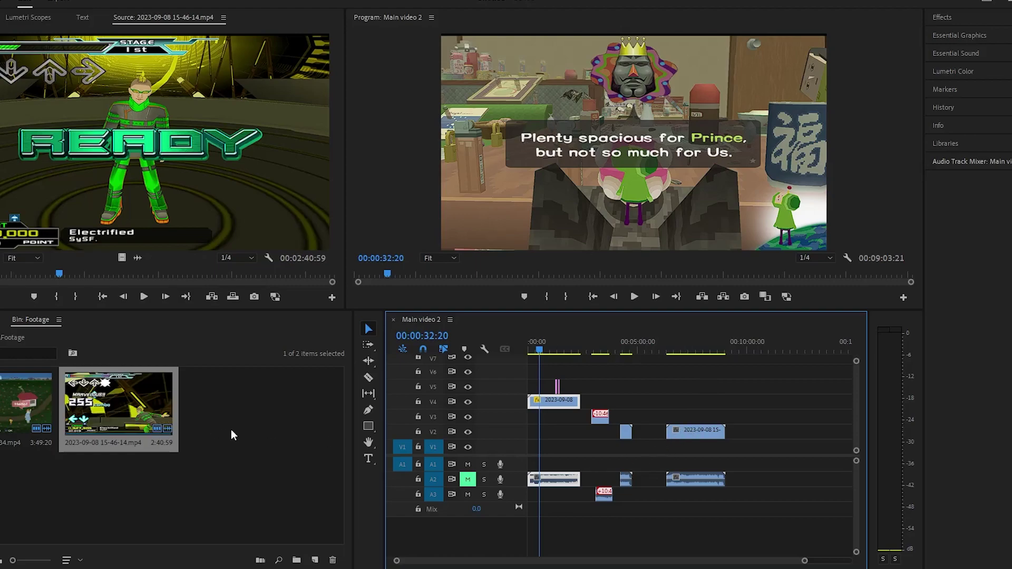
pyautogui.click(681, 433)
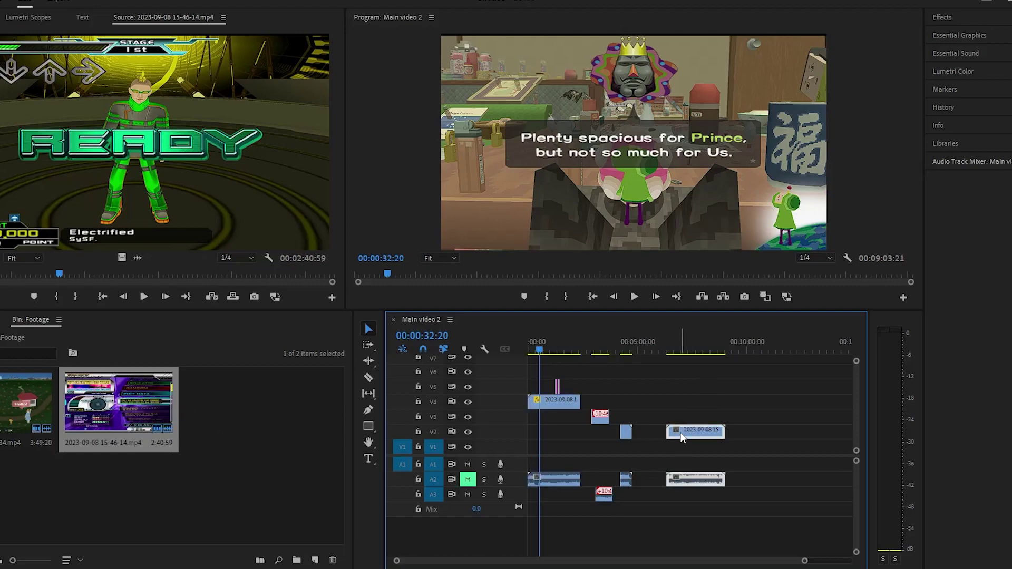
pyautogui.press('Delete')
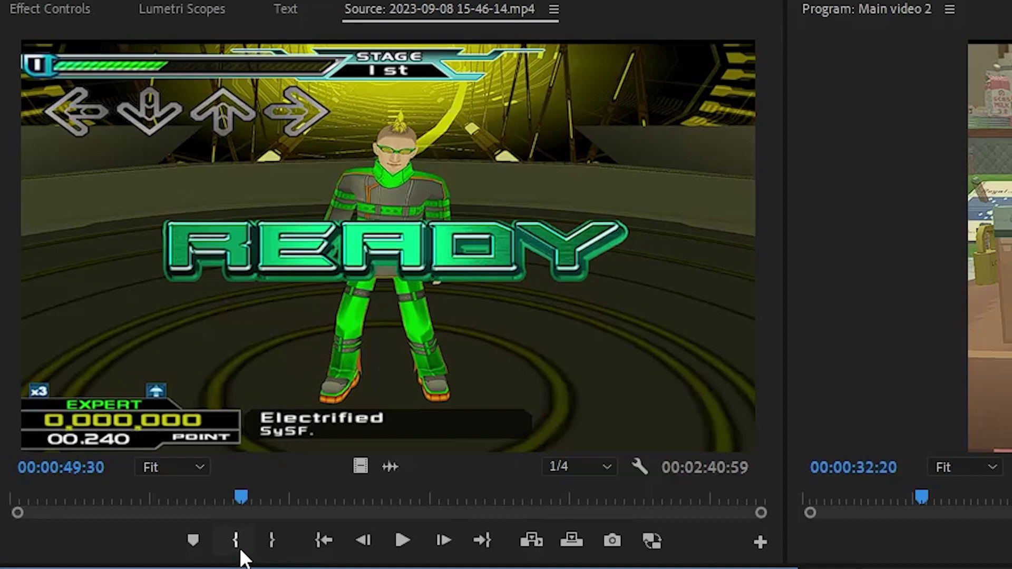
# Step: Mark an In point at 00:00:49:30 in the source clip and an Out point about 46 seconds after it
pyautogui.click(241, 549)
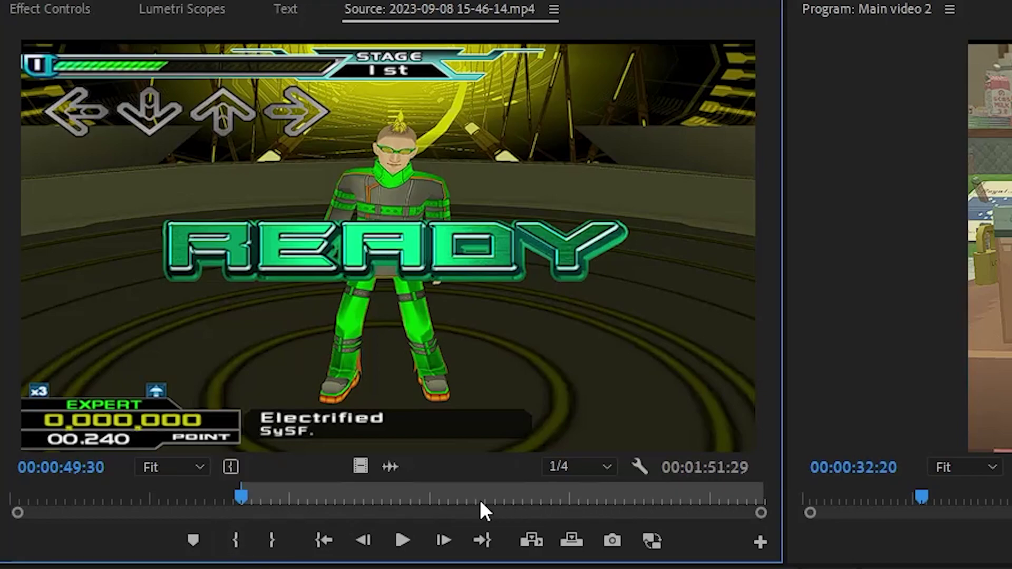
pyautogui.click(458, 497)
pyautogui.click(272, 540)
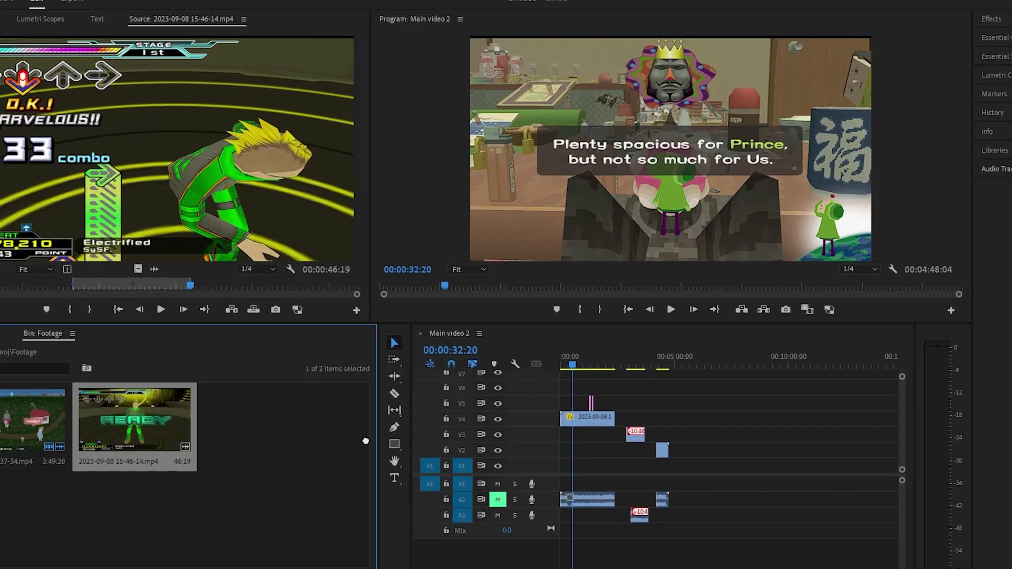
# Step: Place the marked range on the timeline shortly after 00:08:00:00, with its video on V1 and its audio moved to A2
pyautogui.moveTo(365, 441); pyautogui.dragTo(749, 462)
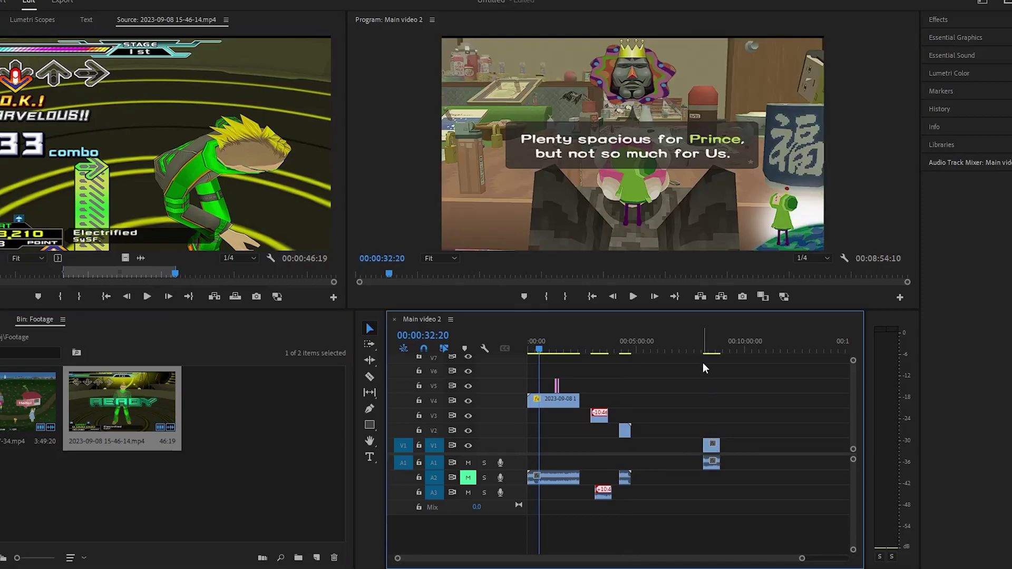
pyautogui.click(706, 351)
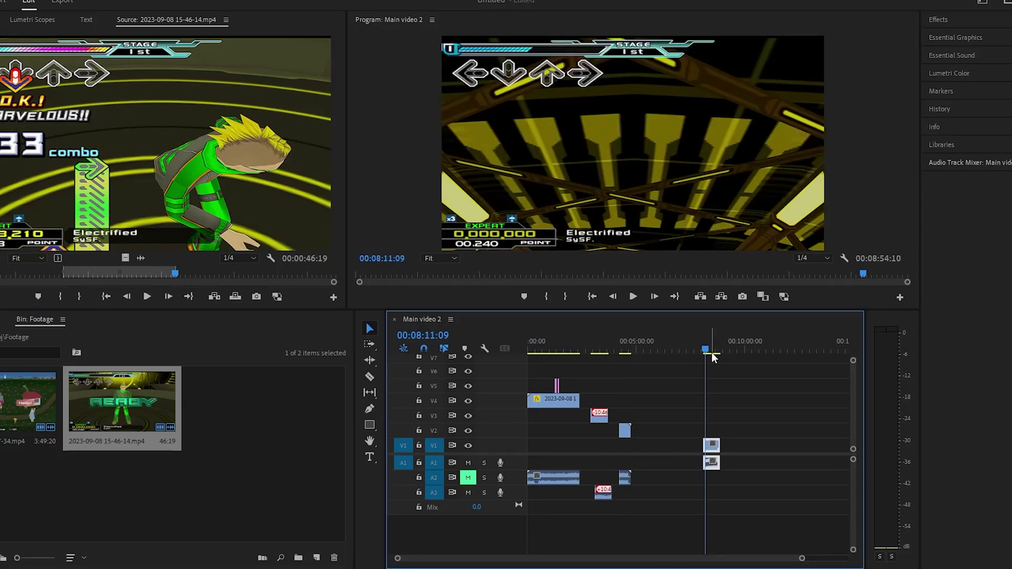
pyautogui.click(712, 351)
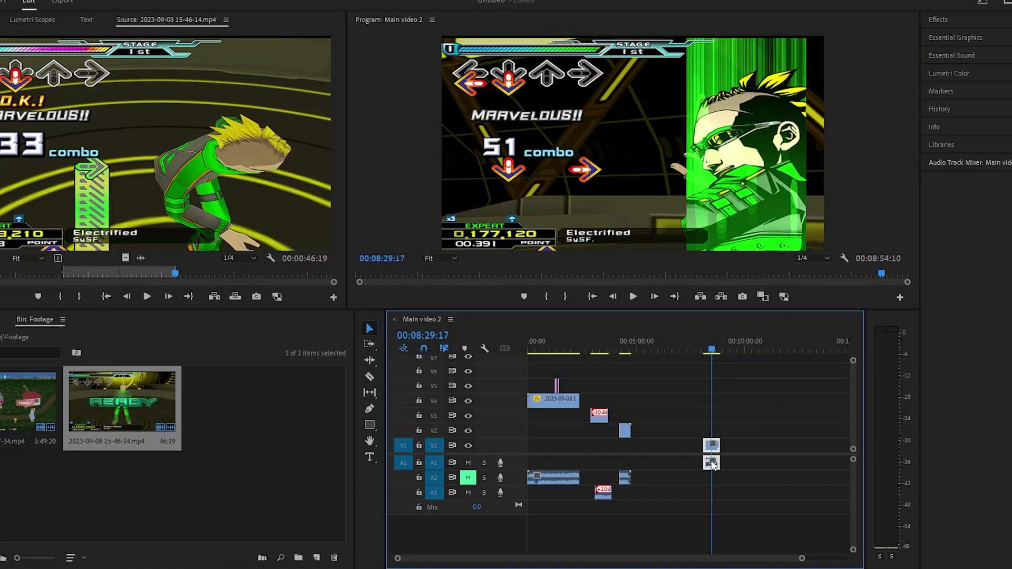
pyautogui.moveTo(714, 468); pyautogui.dragTo(715, 479)
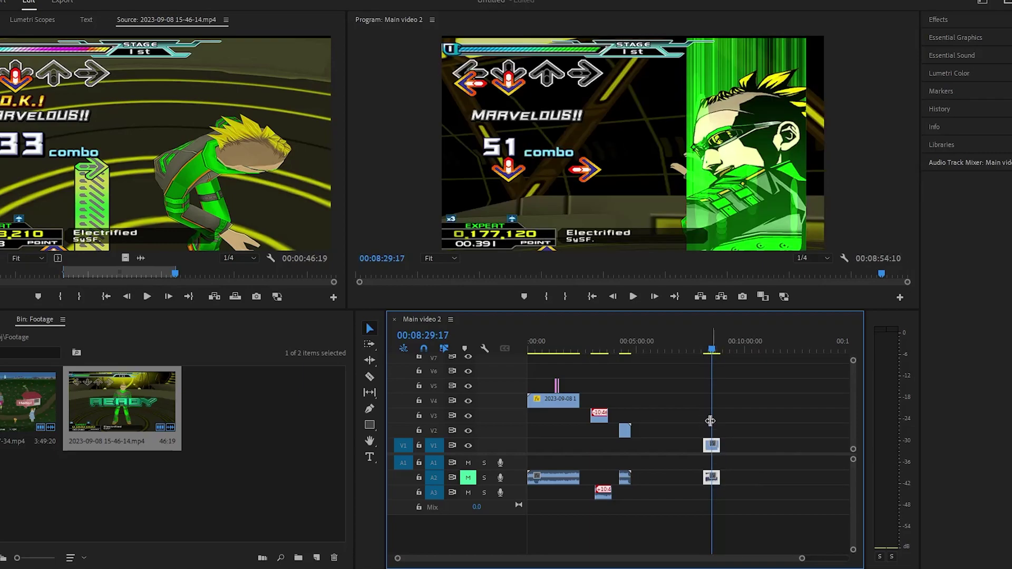
# Step: Play the newly placed clip in the Program monitor from near its start for a few seconds
pyautogui.moveTo(711, 351); pyautogui.dragTo(699, 353)
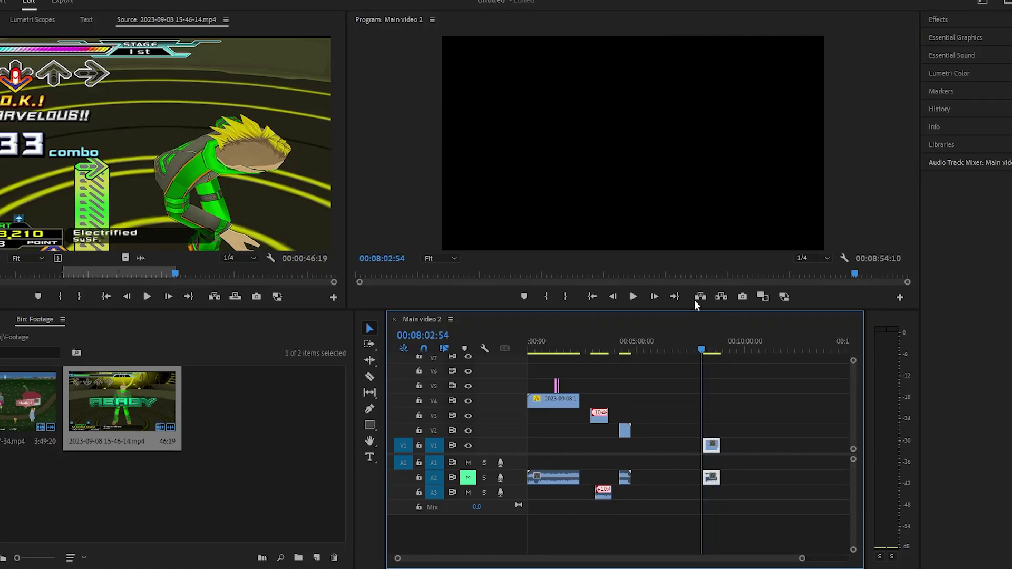
pyautogui.press('space')
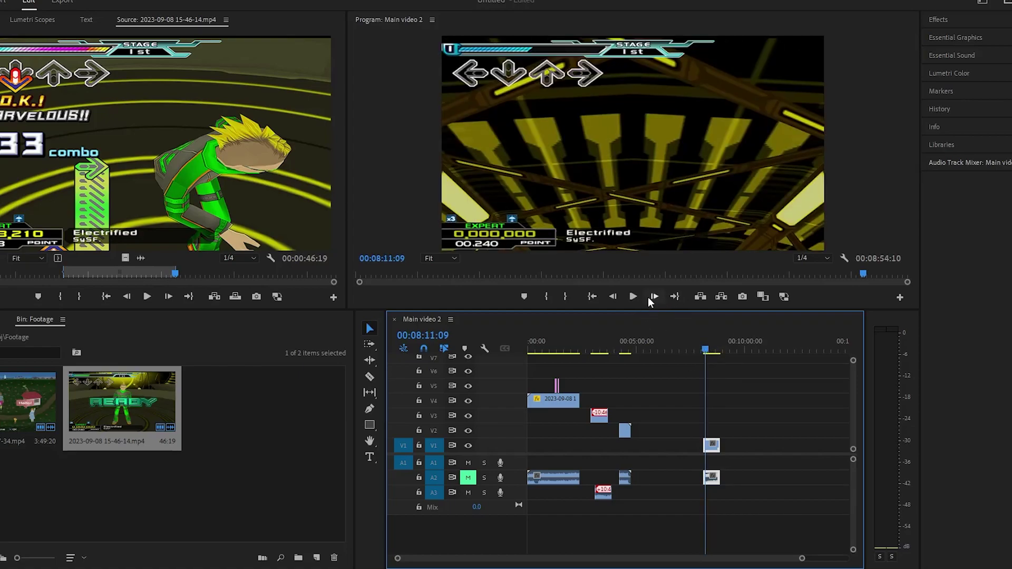
pyautogui.press('space')
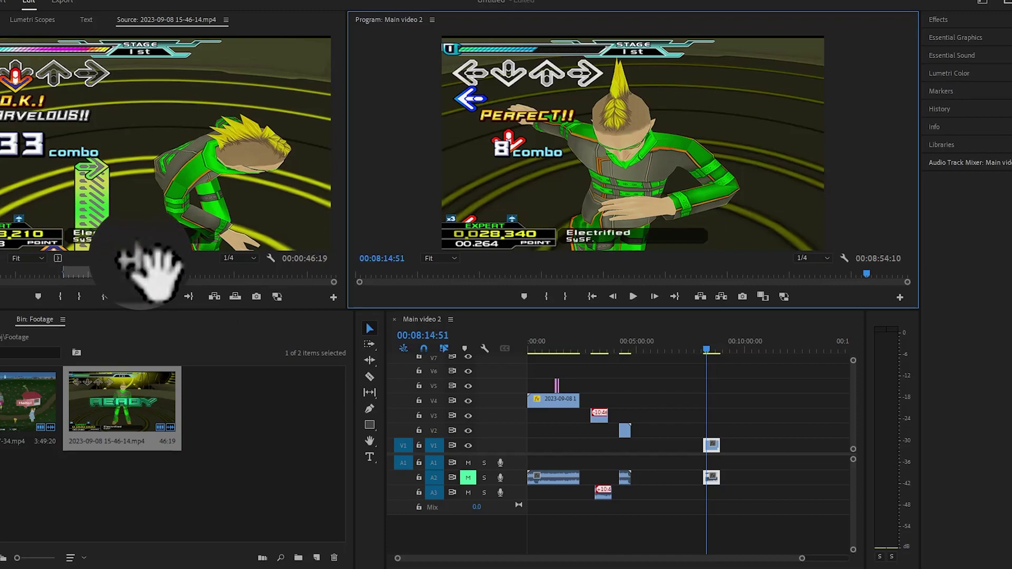
# Step: Place the marked range's audio alone on A3 under the 00:08:07 clip, and its video and audio separately on V1 and A2 shortly after 00:10:00:00
pyautogui.moveTo(140, 258); pyautogui.dragTo(716, 493)
pyautogui.moveTo(144, 258); pyautogui.dragTo(752, 445)
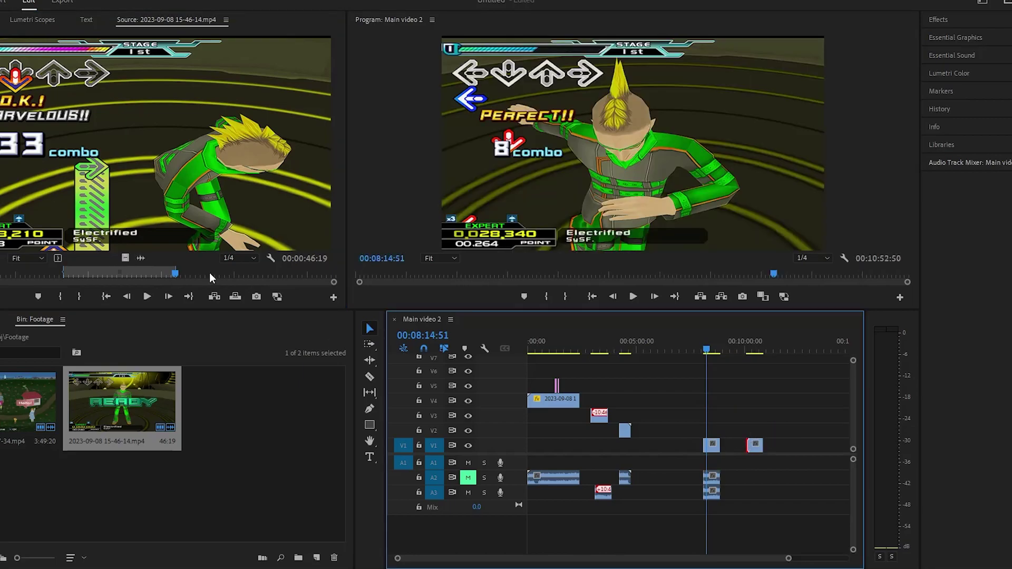
pyautogui.moveTo(141, 258); pyautogui.dragTo(757, 478)
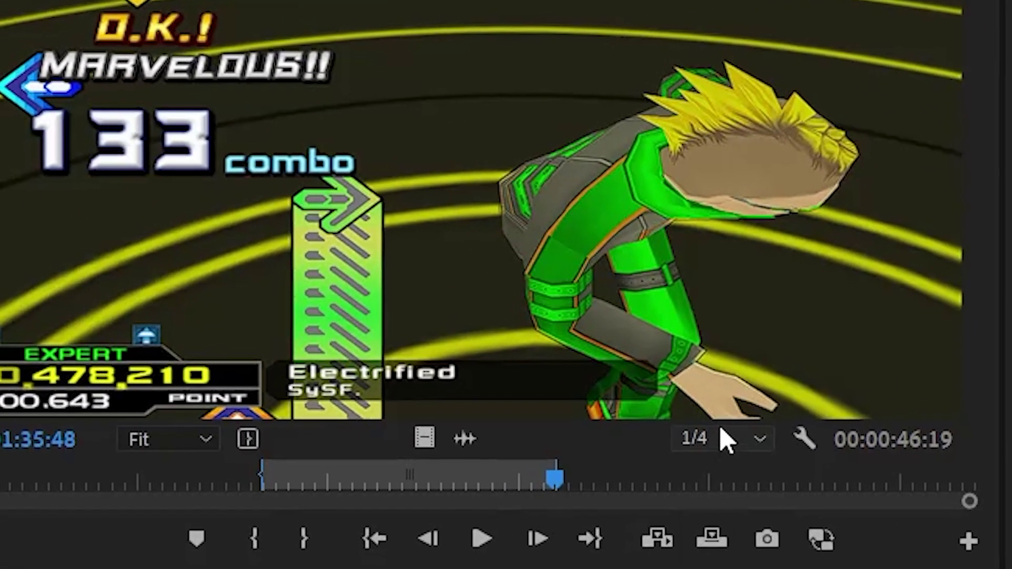
# Step: Look at the playback resolution choices of the Source and Program monitors, keeping both at 1/4
pyautogui.click(726, 440)
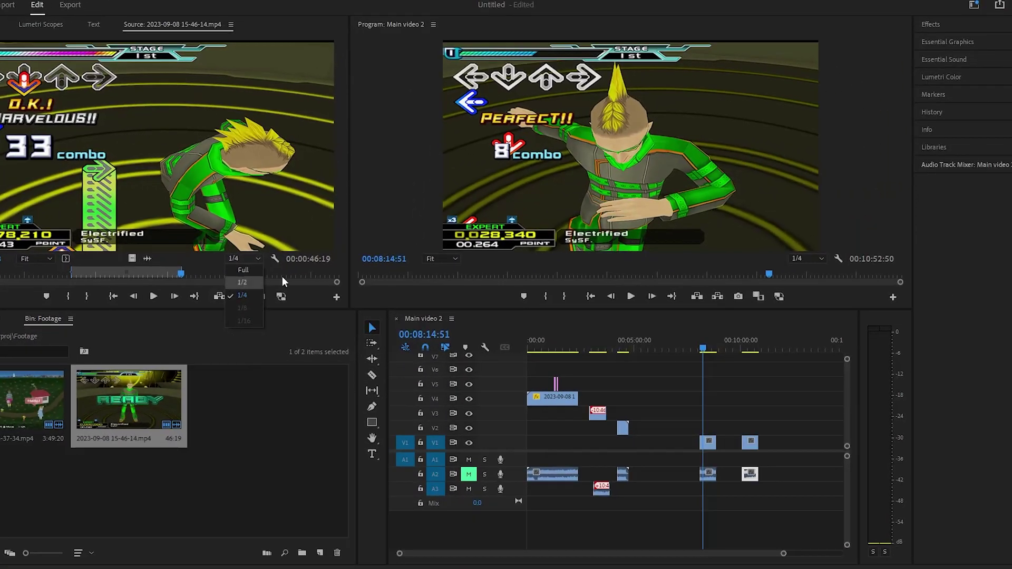
pyautogui.click(808, 259)
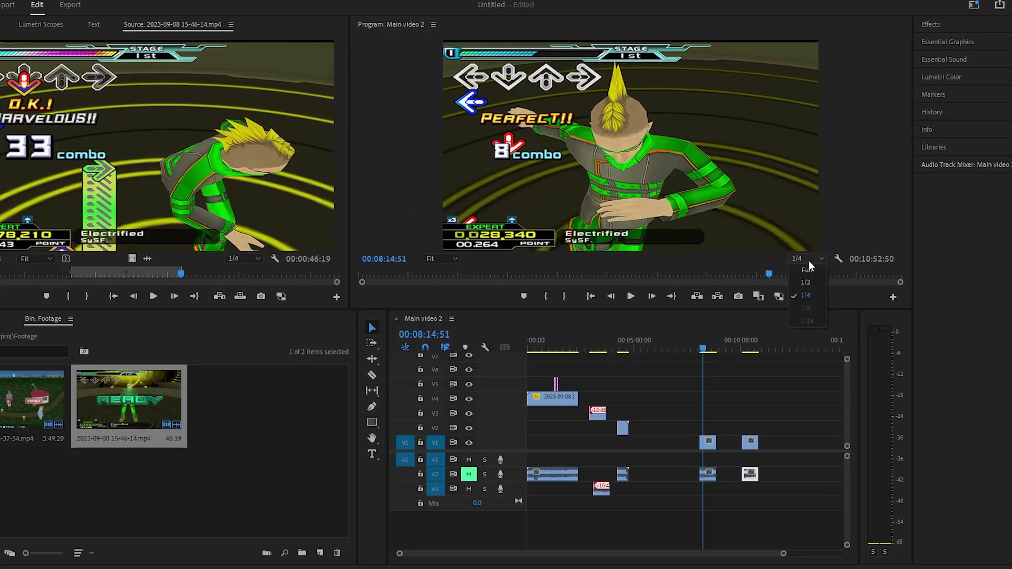
pyautogui.click(270, 395)
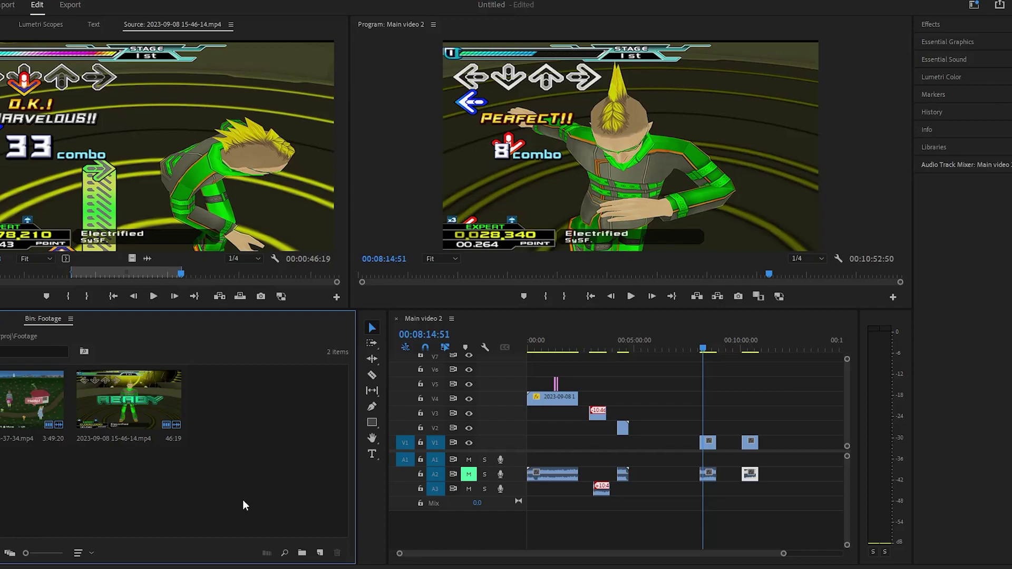
# Step: Browse the Wipe, Slide, Page Peel, Obsolete and Iris groups of the Video Transitions in the Effects library
pyautogui.click(708, 442)
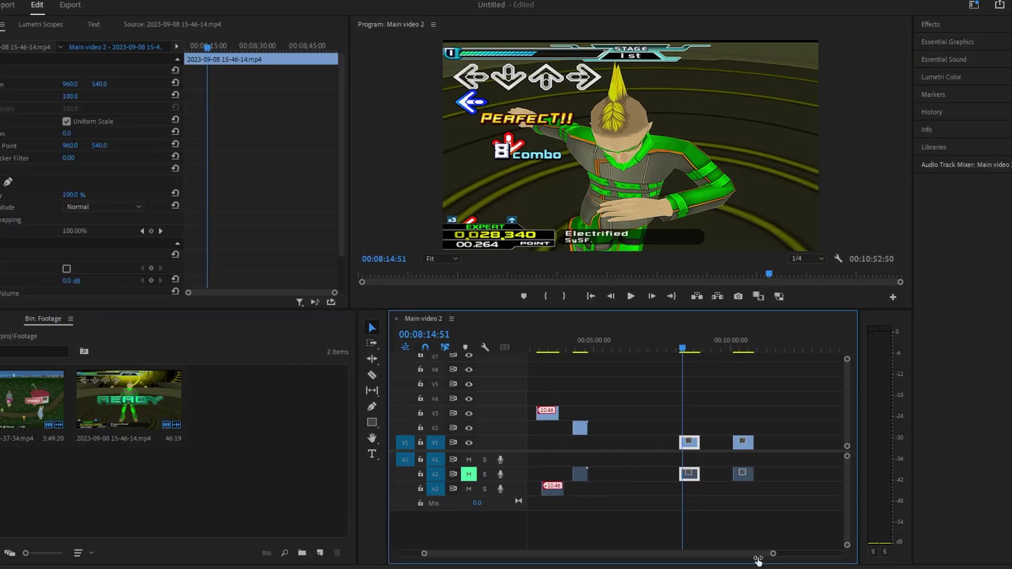
pyautogui.moveTo(783, 553); pyautogui.dragTo(870, 566)
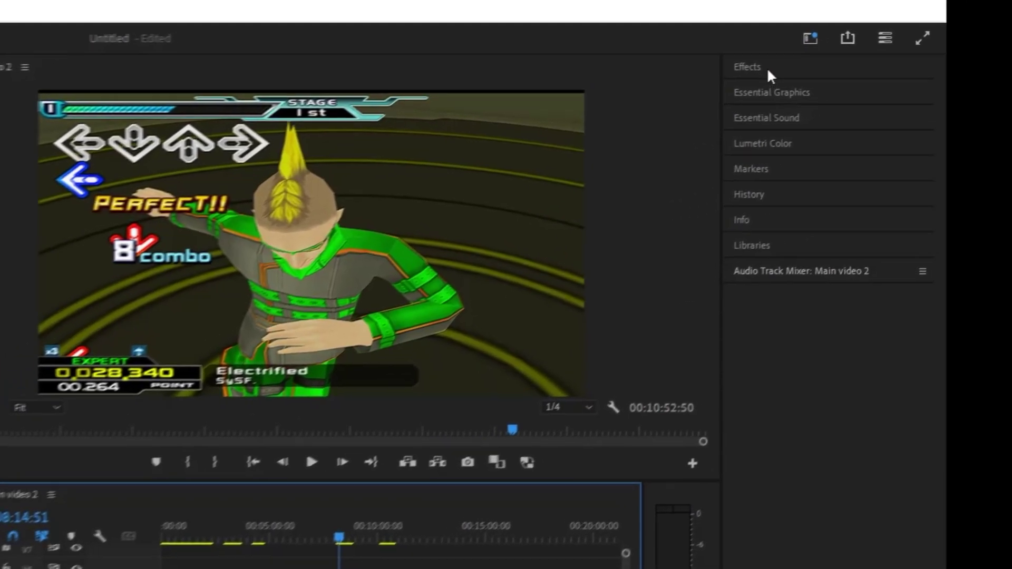
pyautogui.click(930, 24)
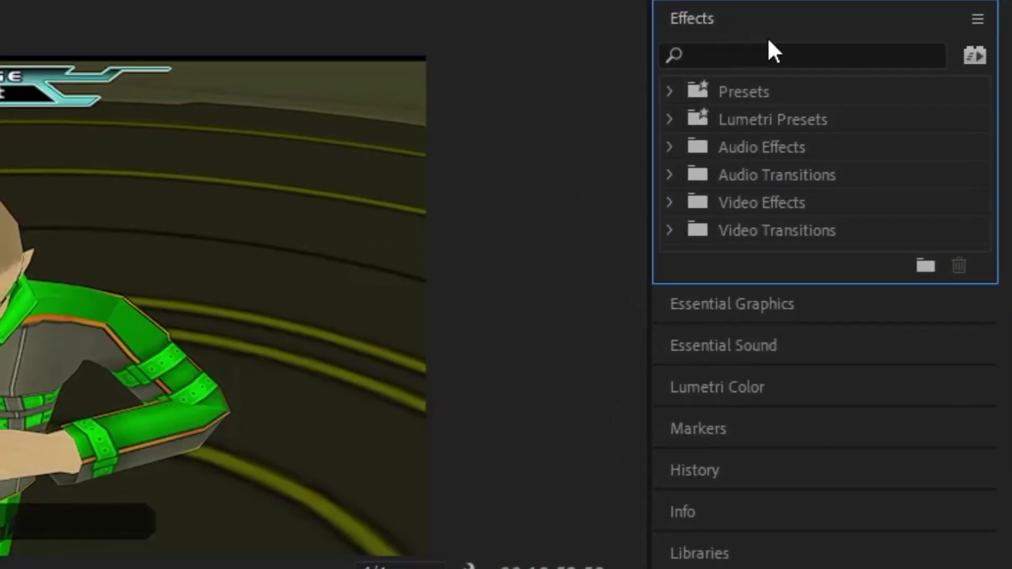
pyautogui.click(665, 229)
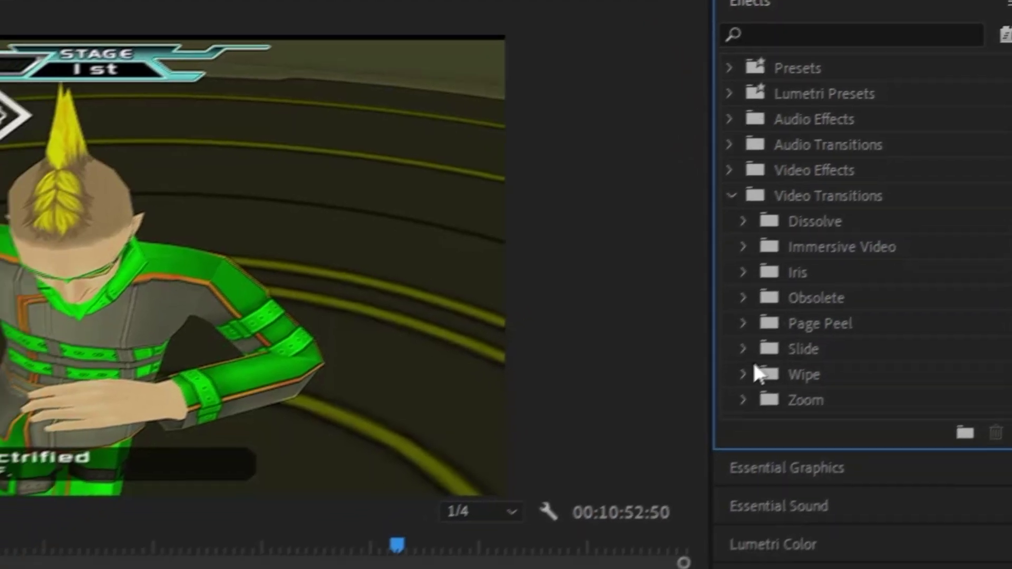
pyautogui.click(684, 425)
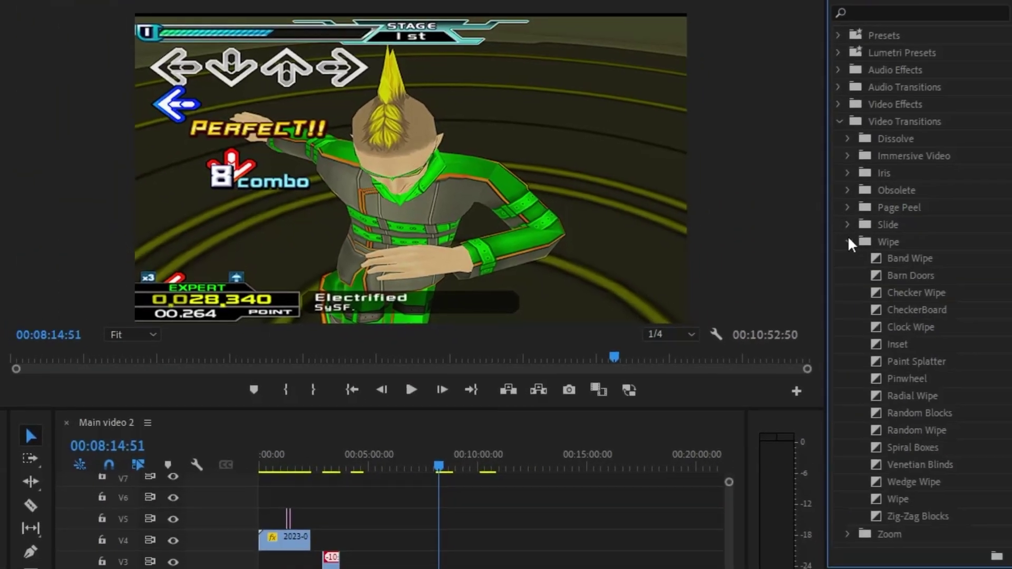
pyautogui.click(847, 241)
pyautogui.click(848, 224)
pyautogui.click(847, 207)
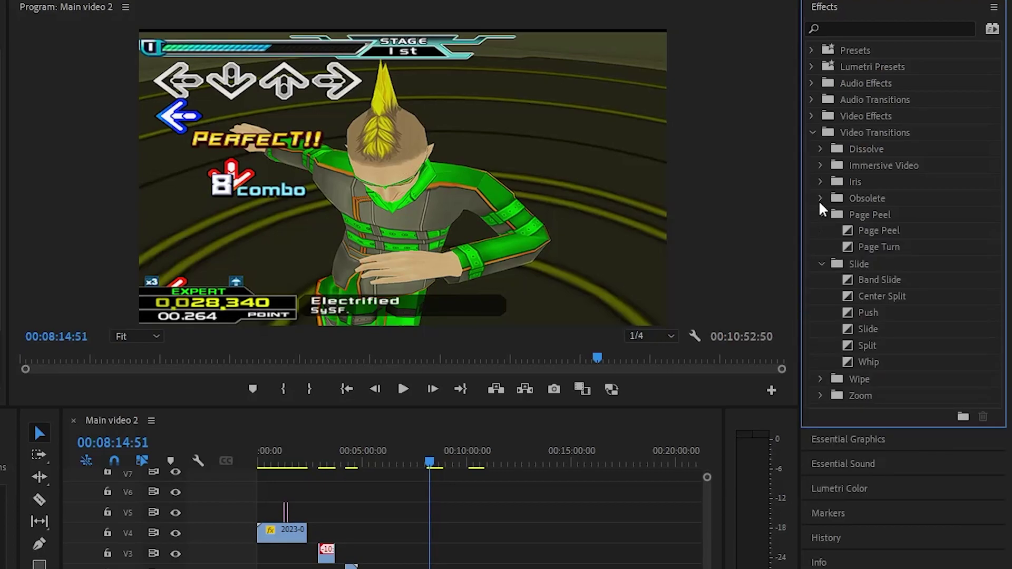
pyautogui.click(820, 198)
pyautogui.click(820, 182)
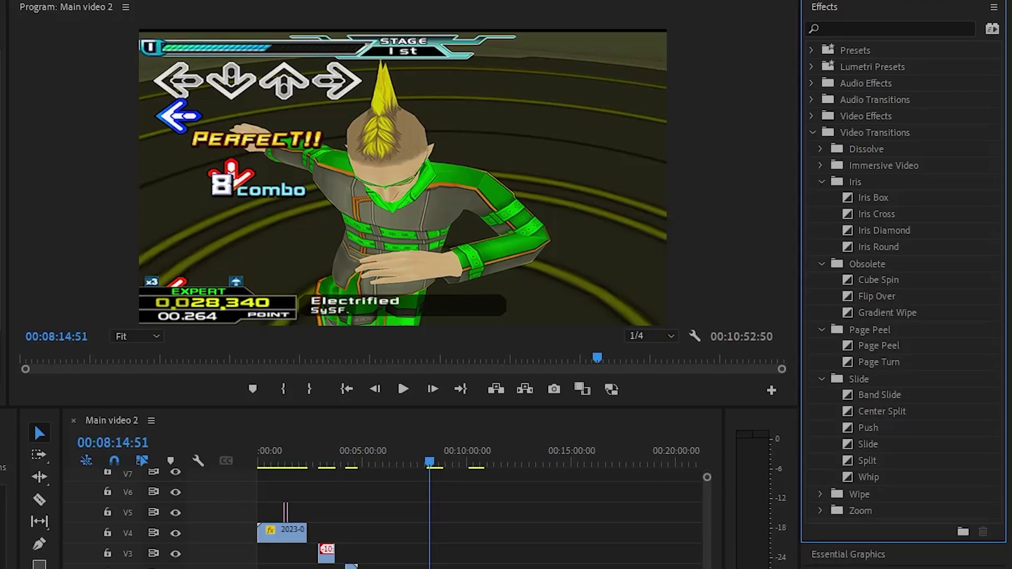
pyautogui.press('=')
pyautogui.press('=')
pyautogui.press('=')
pyautogui.press('=')
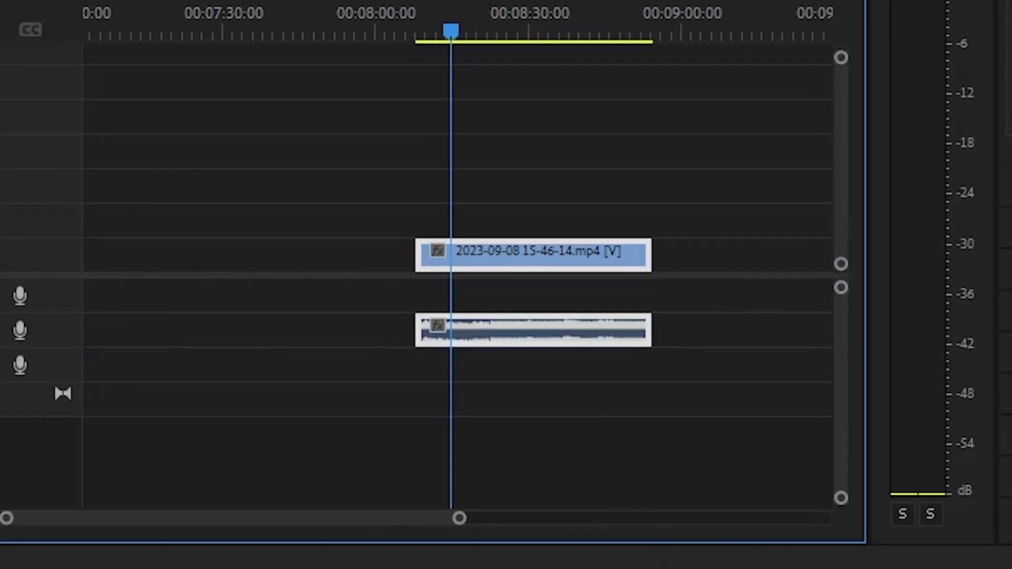
pyautogui.moveTo(536, 271); pyautogui.dragTo(664, 271)
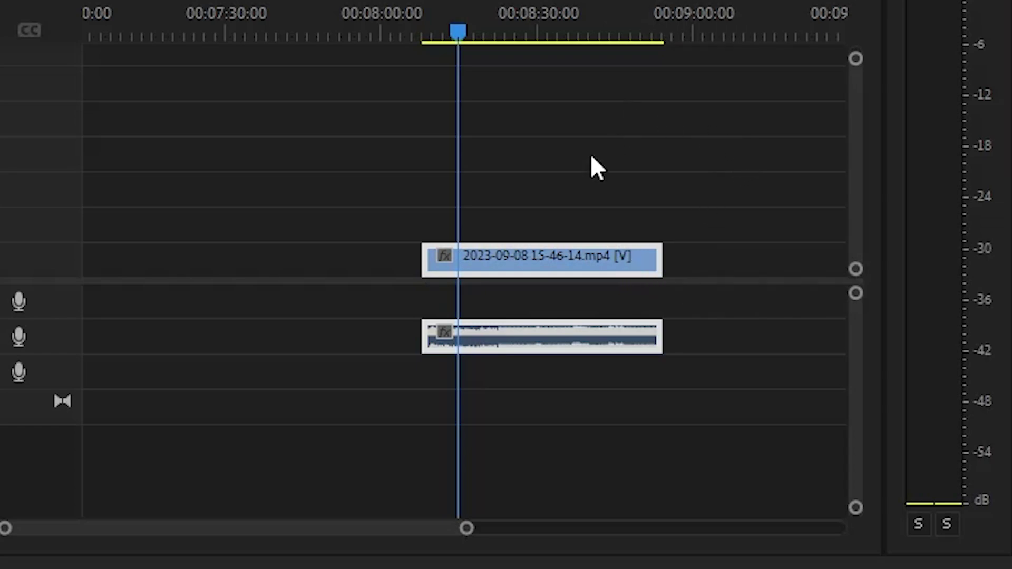
pyautogui.moveTo(465, 530); pyautogui.dragTo(346, 532)
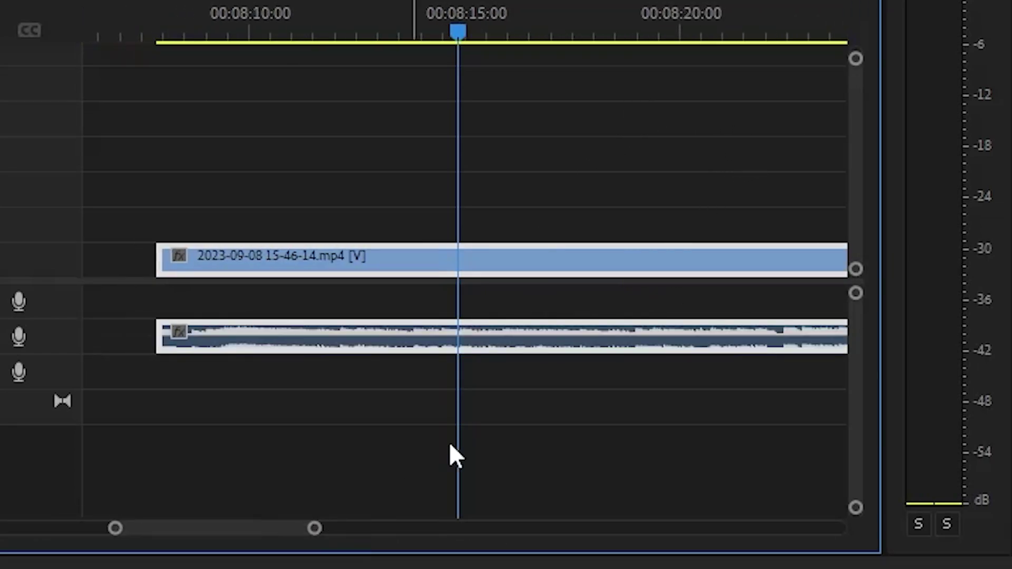
pyautogui.moveTo(332, 270); pyautogui.dragTo(168, 263)
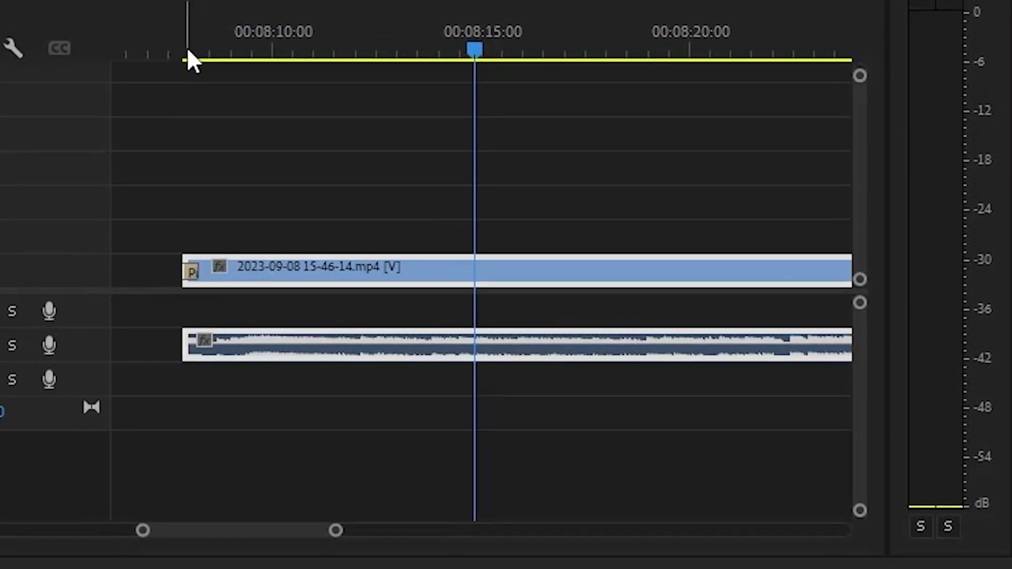
# Step: Play the Push transition in the Program monitor from the clip's start for about two seconds
pyautogui.click(158, 35)
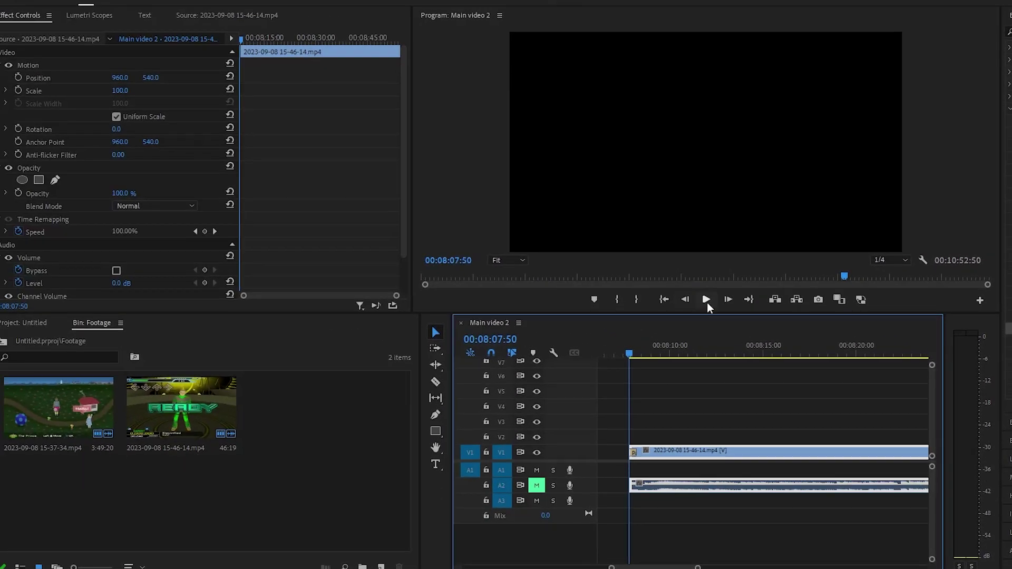
pyautogui.click(617, 208)
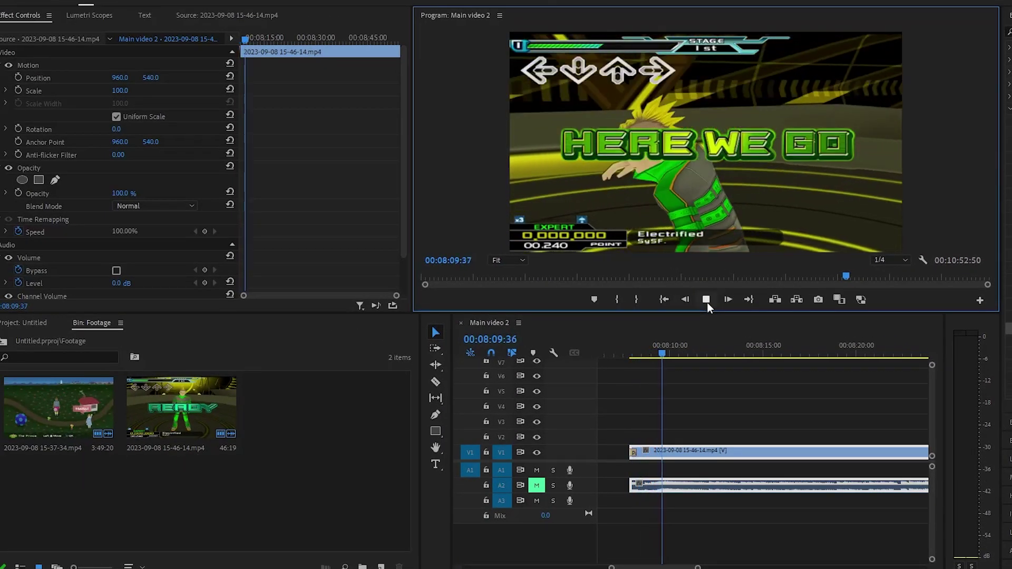
pyautogui.click(706, 301)
# Step: Lengthen the Push transition at the clip's start to a duration of about 00:00:02:04
pyautogui.moveTo(695, 565); pyautogui.dragTo(699, 565)
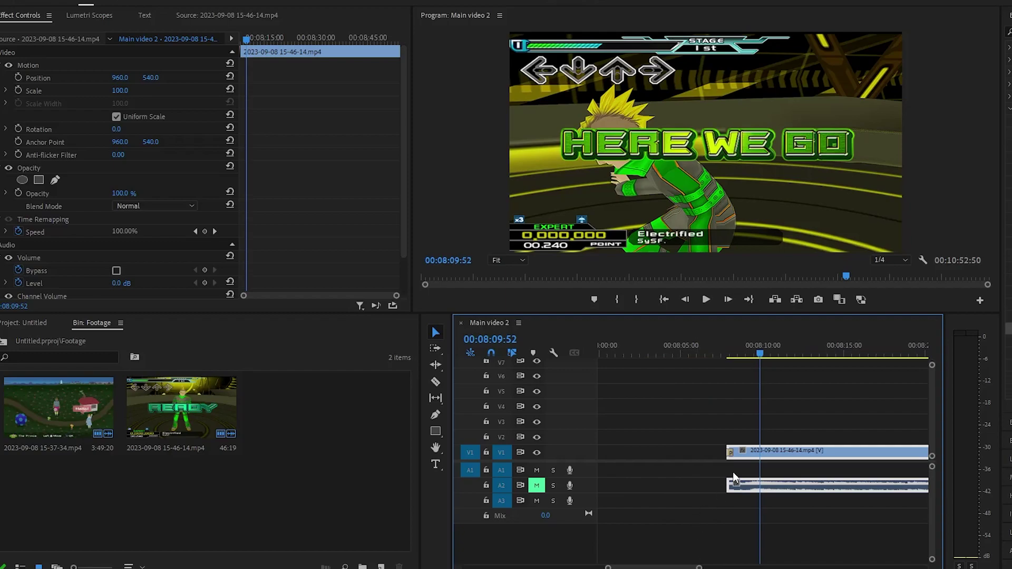
pyautogui.click(729, 452)
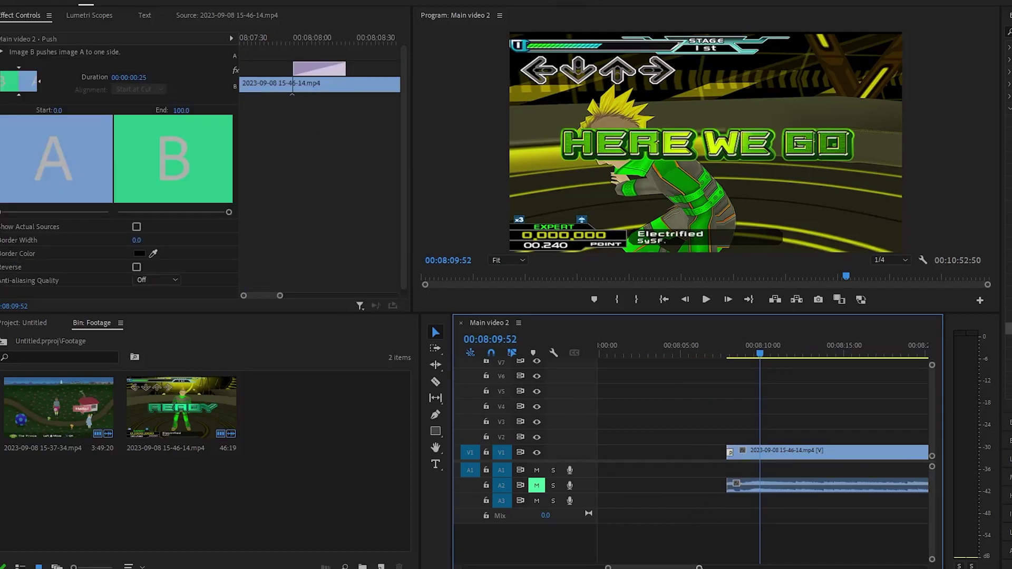
pyautogui.moveTo(280, 296); pyautogui.dragTo(306, 298)
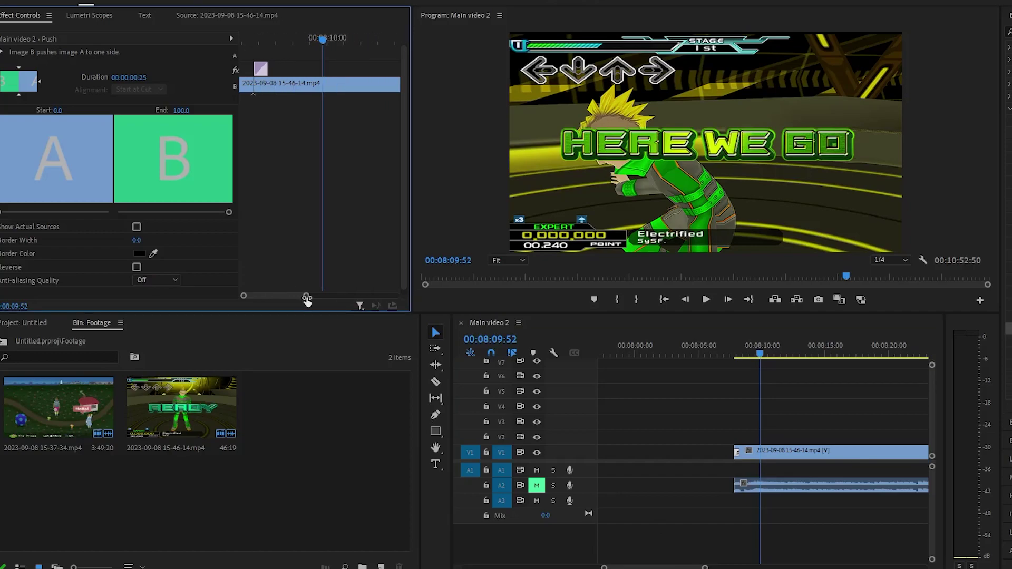
pyautogui.moveTo(268, 70); pyautogui.dragTo(317, 75)
# Step: Play the lengthened Push transition from just before the clip's start and examine its settings in Effect Controls
pyautogui.click(735, 351)
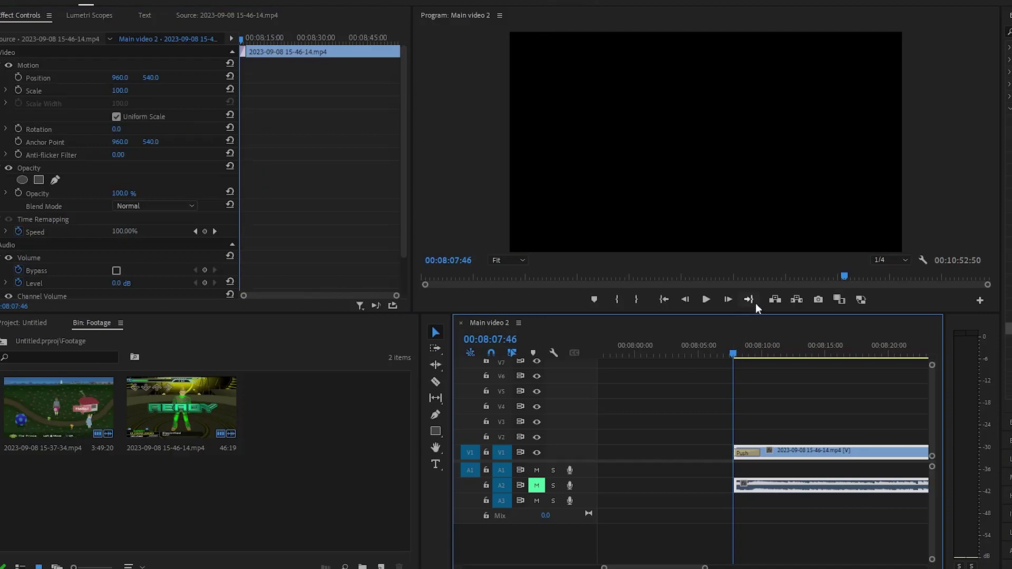
pyautogui.click(705, 300)
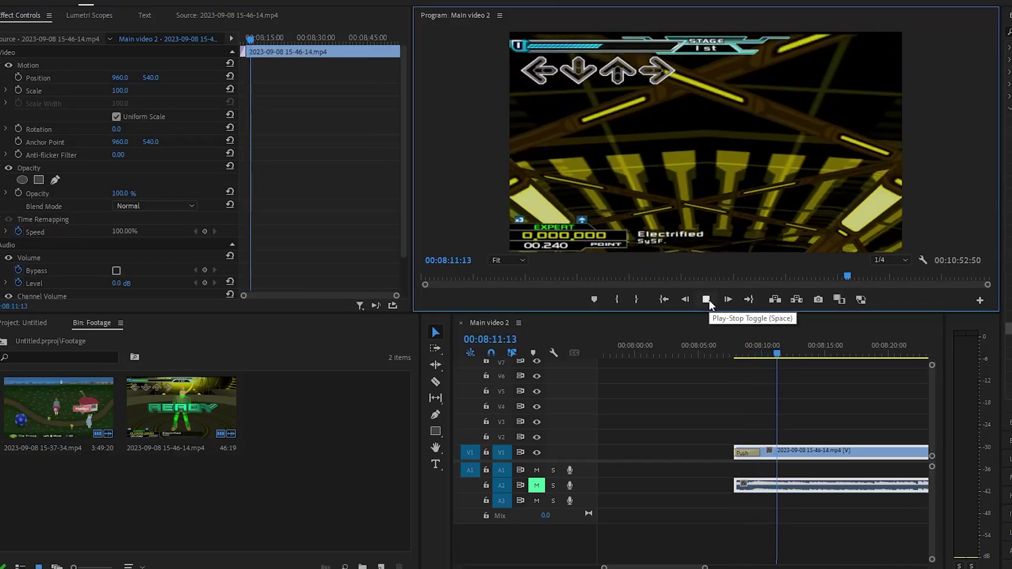
pyautogui.click(706, 299)
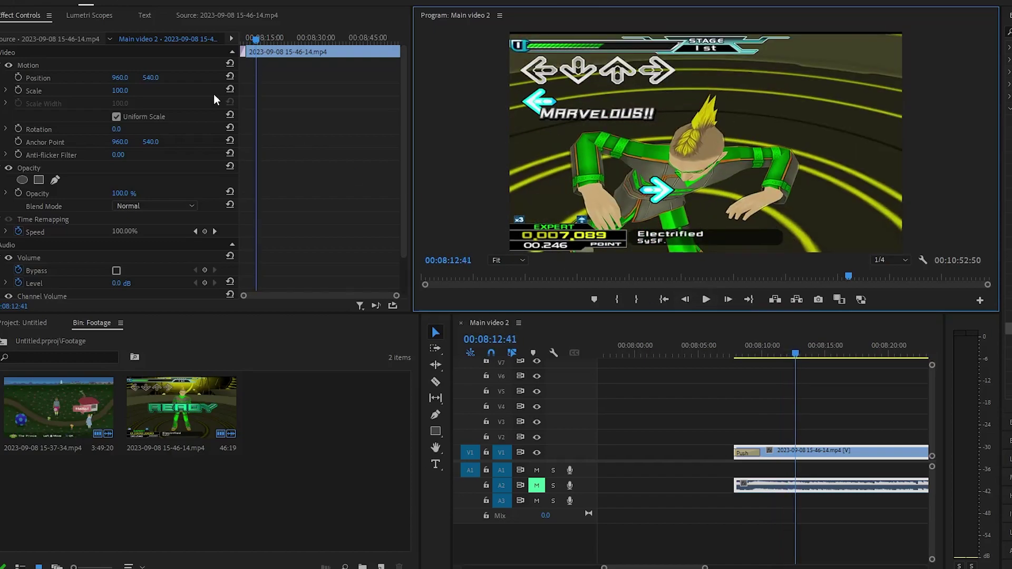
pyautogui.click(745, 452)
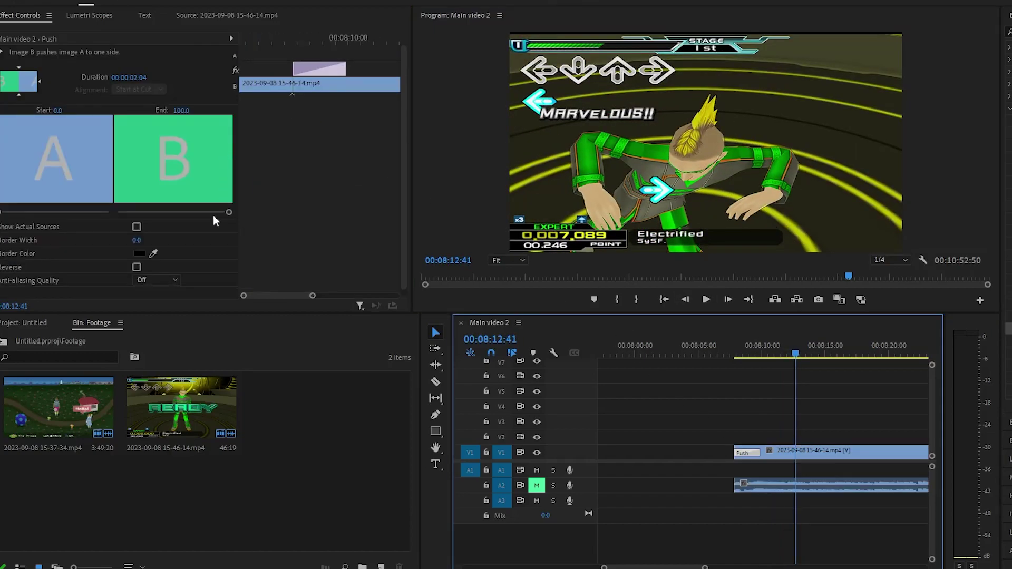
pyautogui.scroll(-1, 73, 248)
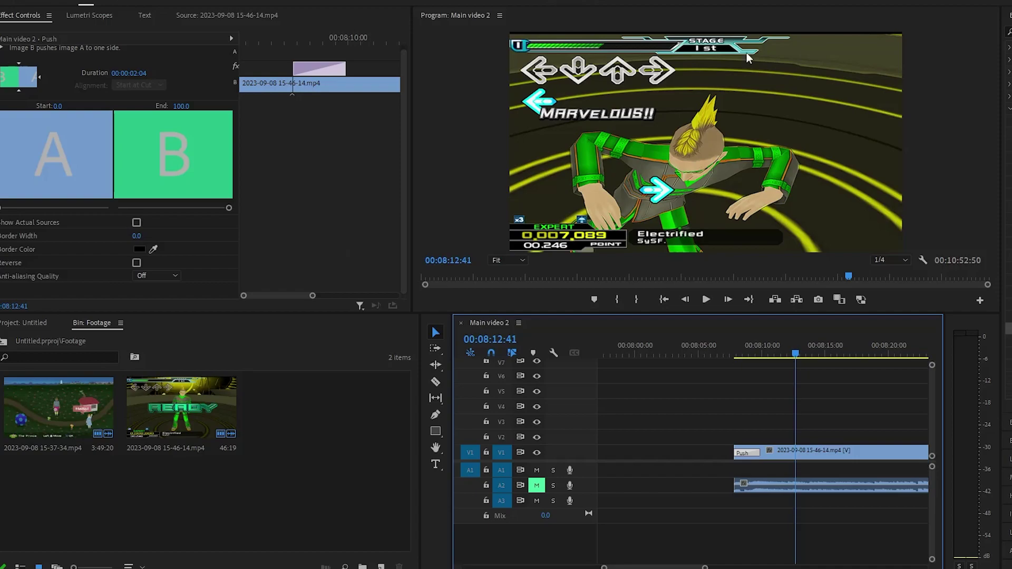
pyautogui.click(1008, 96)
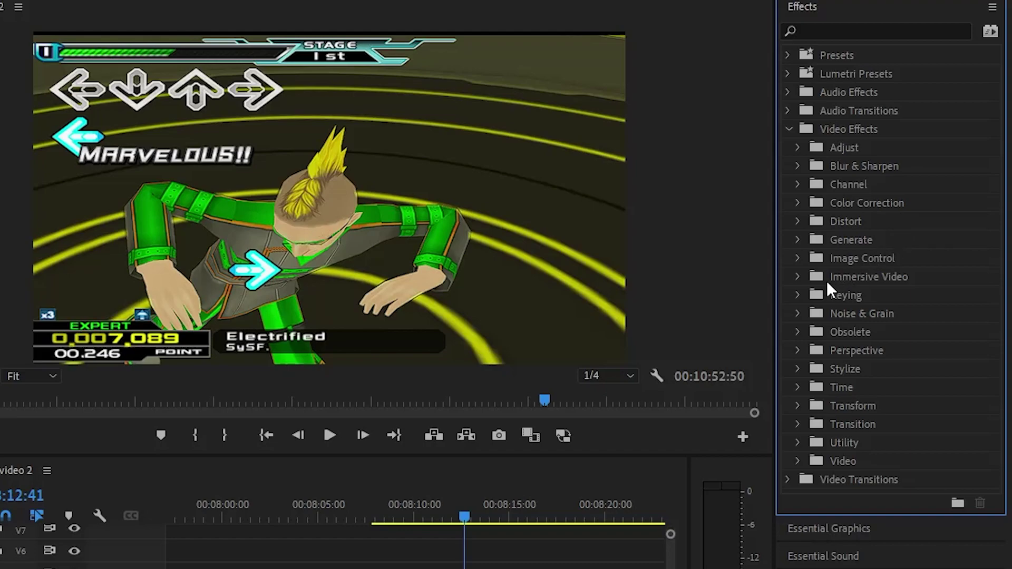
pyautogui.click(797, 368)
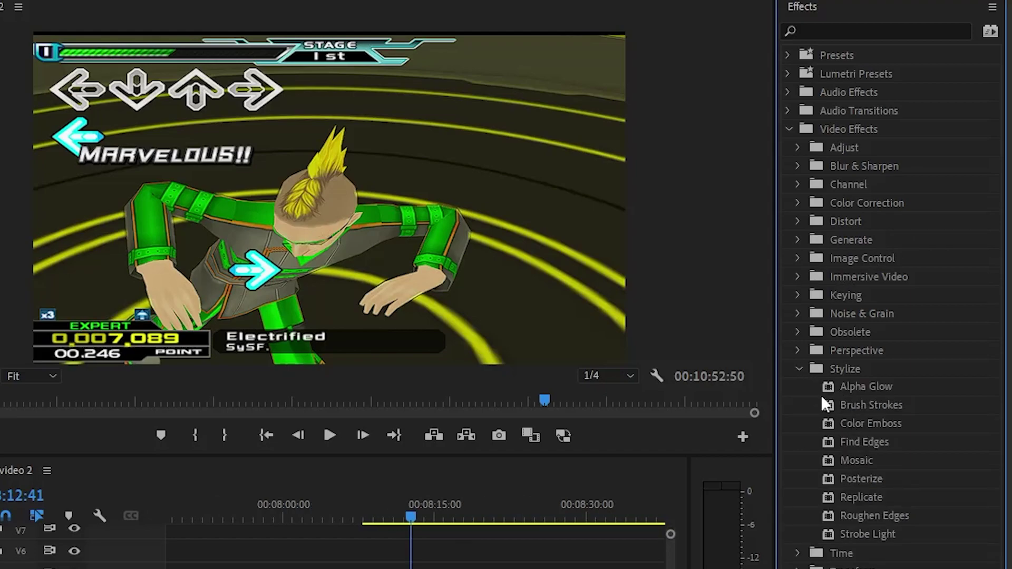
pyautogui.click(884, 462)
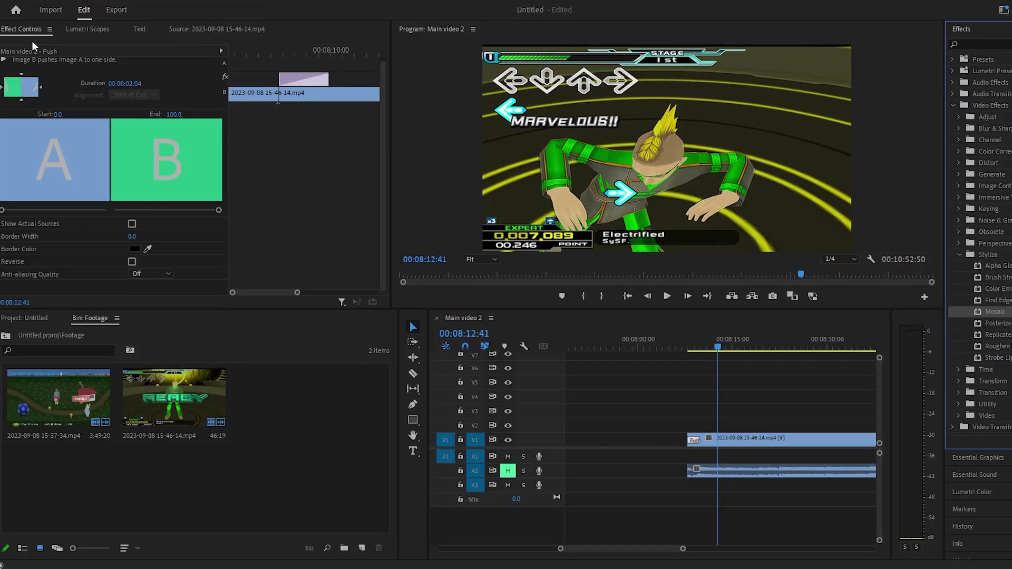
pyautogui.click(732, 441)
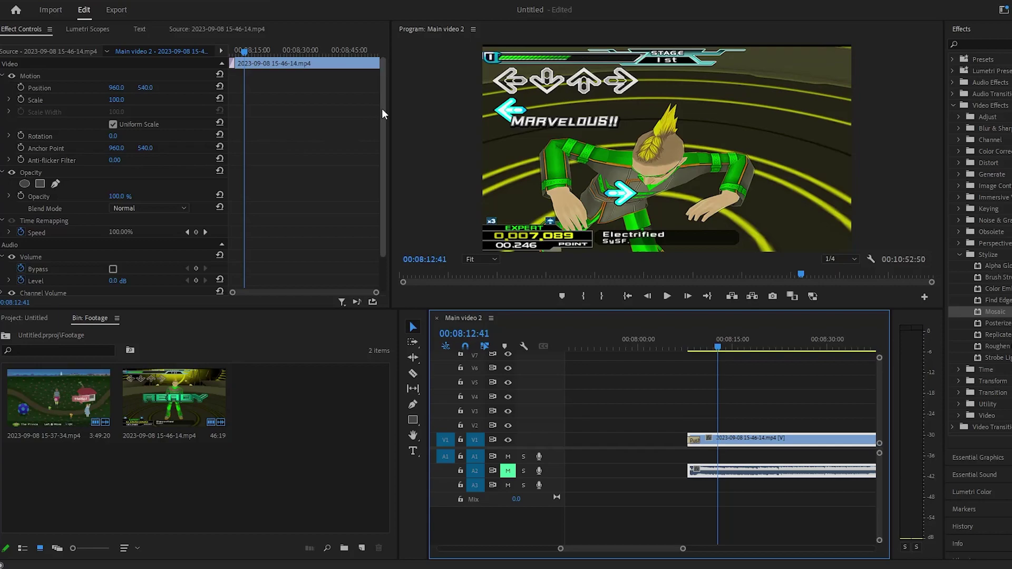
pyautogui.moveTo(382, 109); pyautogui.dragTo(375, 174)
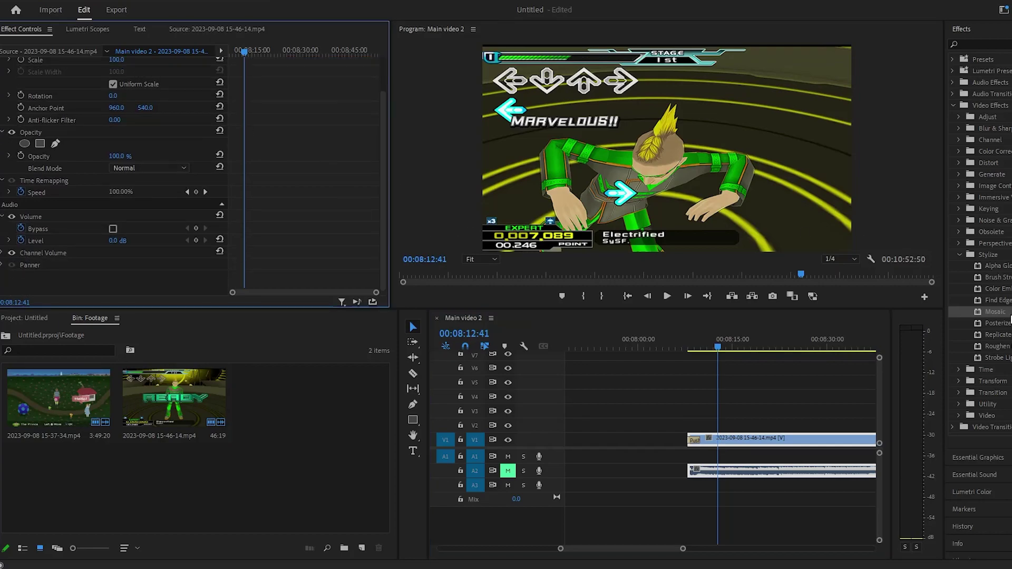
pyautogui.moveTo(1009, 317); pyautogui.dragTo(765, 442)
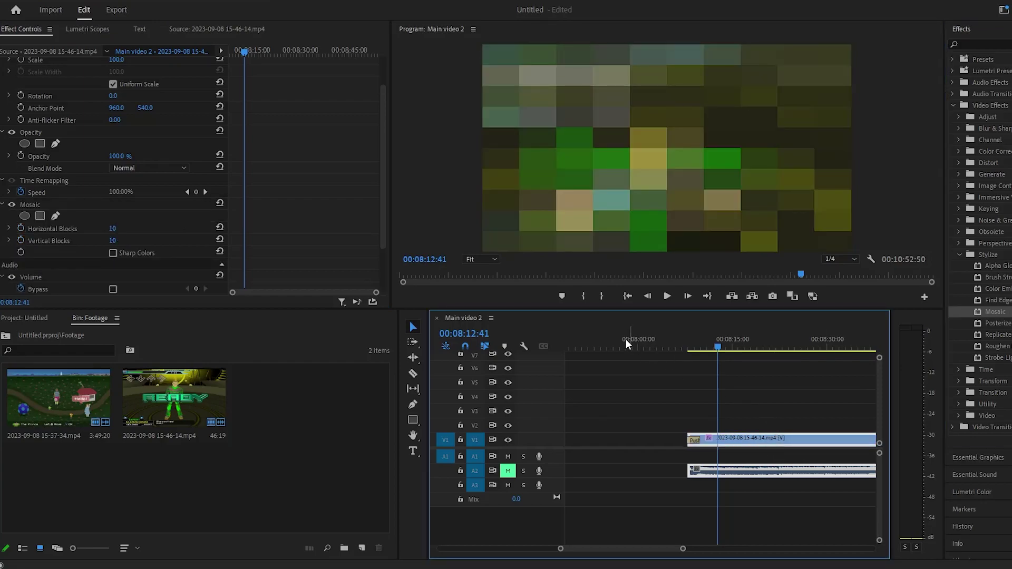
# Step: Examine the clip's Mosaic block settings, select the effect and collapse the Motion group in Effect Controls
pyautogui.scroll(-3, 303, 195)
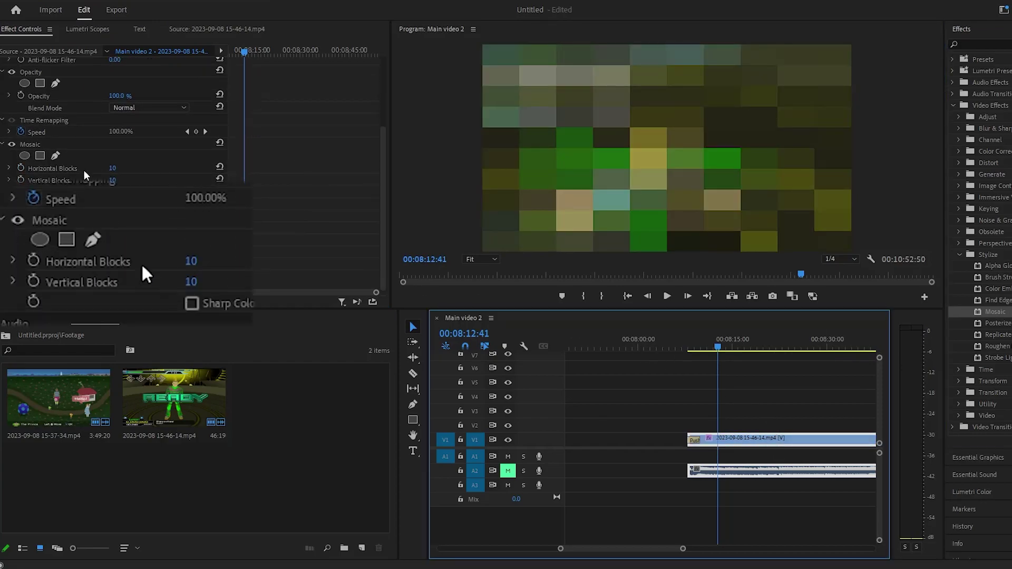
pyautogui.click(25, 145)
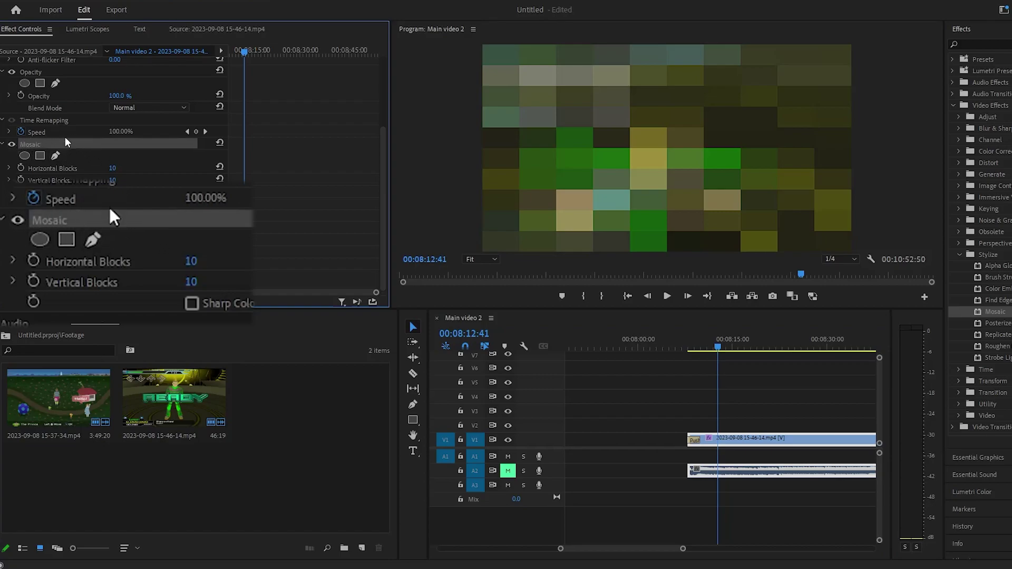
pyautogui.scroll(2, 77, 204)
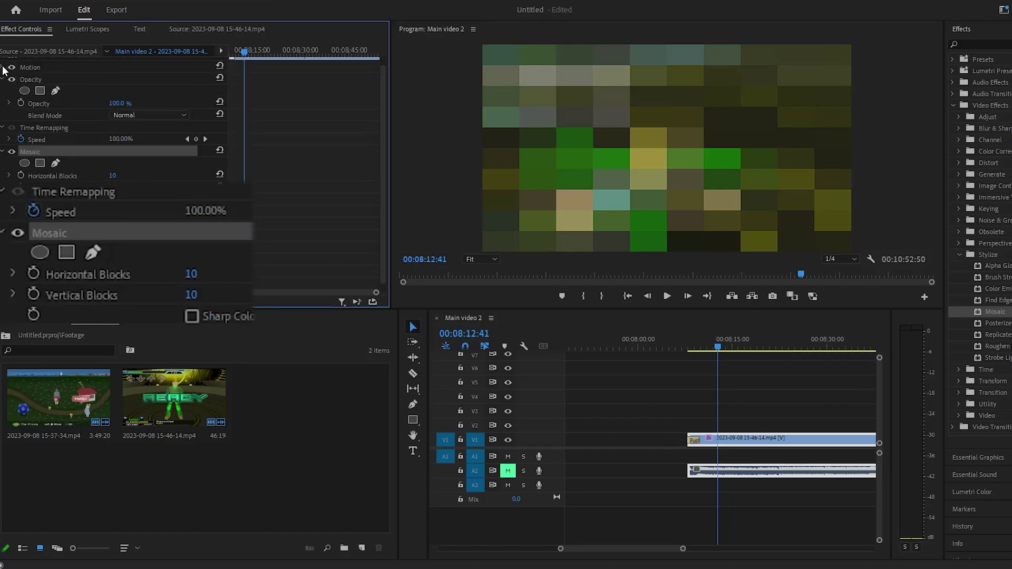
# Step: Set the Mosaic effect's Horizontal Blocks to 205 and Vertical Blocks to 105, and try out its Sharp Colors option
pyautogui.click(3, 79)
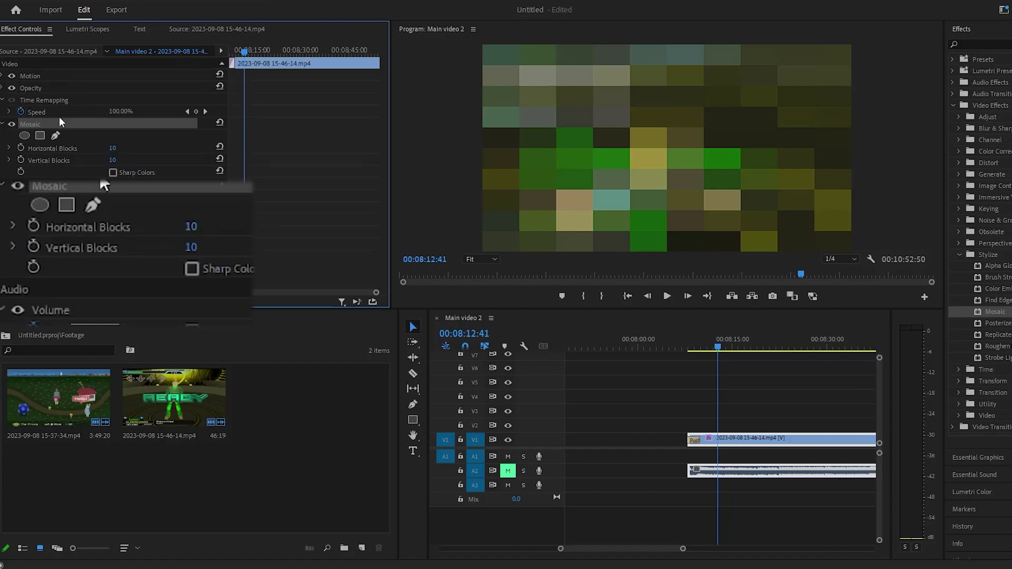
pyautogui.moveTo(115, 147); pyautogui.dragTo(218, 147)
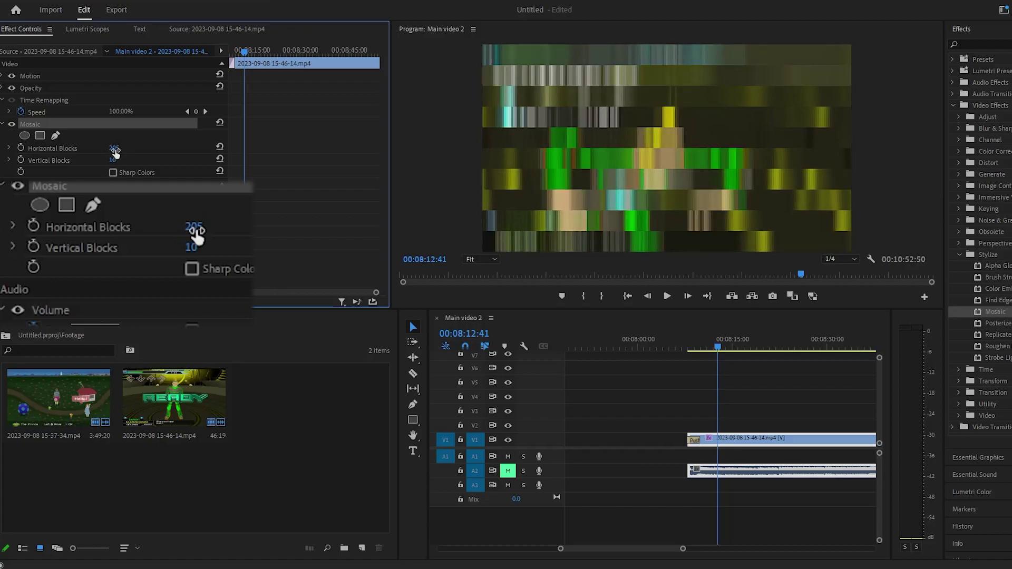
pyautogui.moveTo(114, 158); pyautogui.dragTo(164, 158)
pyautogui.click(112, 172)
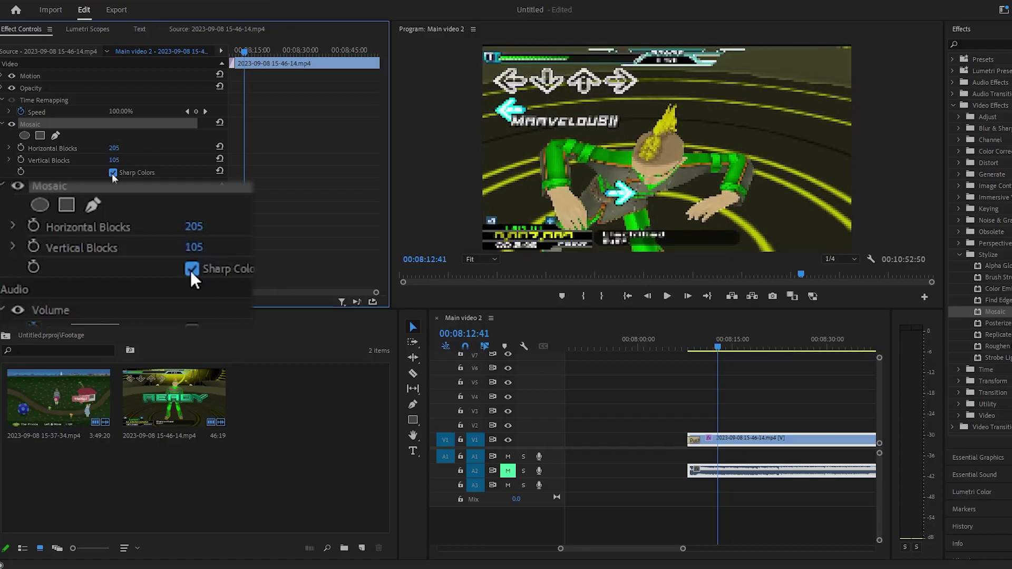
pyautogui.click(112, 173)
pyautogui.click(123, 158)
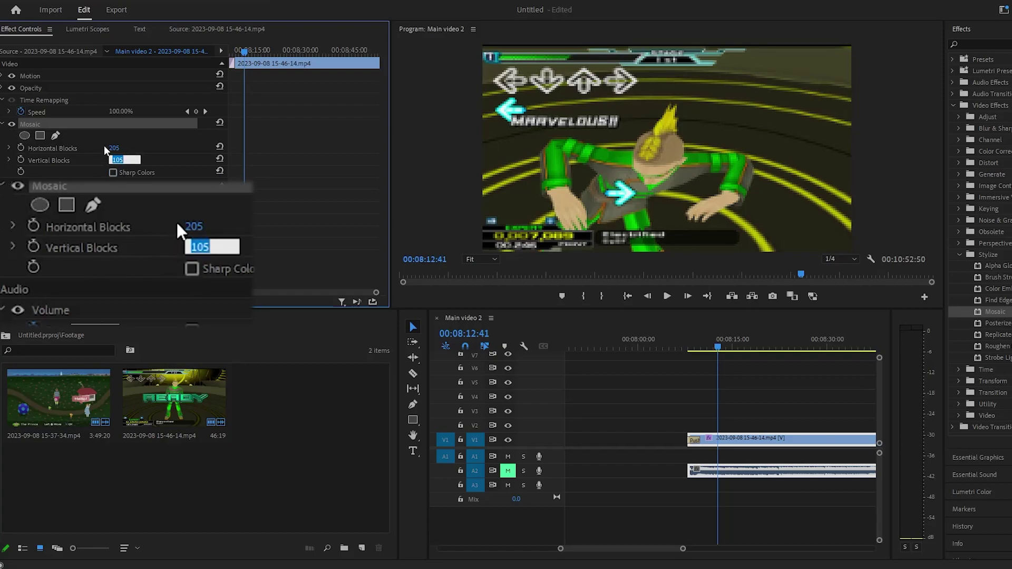
# Step: Replace the Mosaic effect on the V1 clip with the Brush Strokes effect from the Stylize video effects
pyautogui.click(33, 126)
pyautogui.press('Delete')
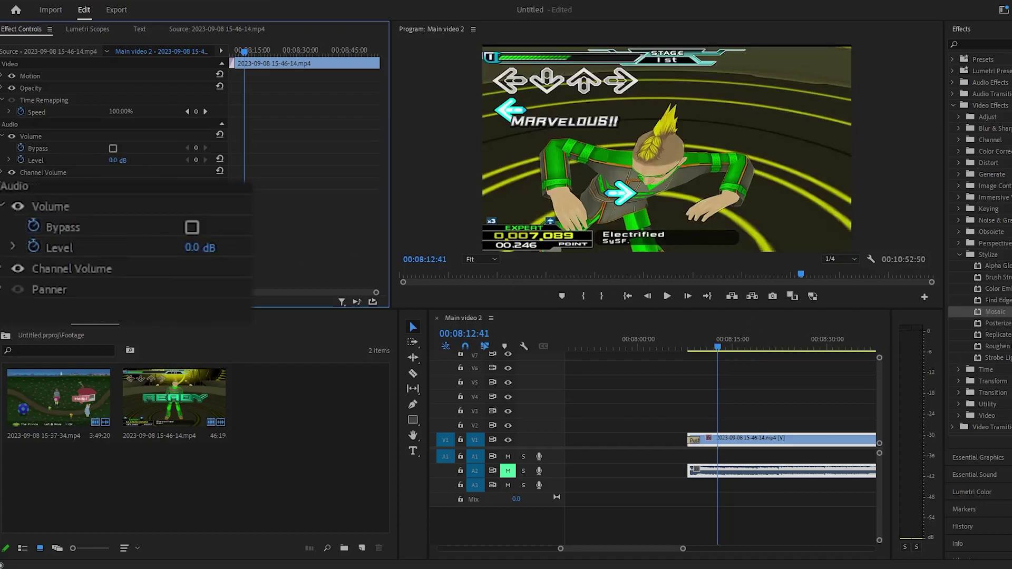
pyautogui.moveTo(997, 277); pyautogui.dragTo(735, 440)
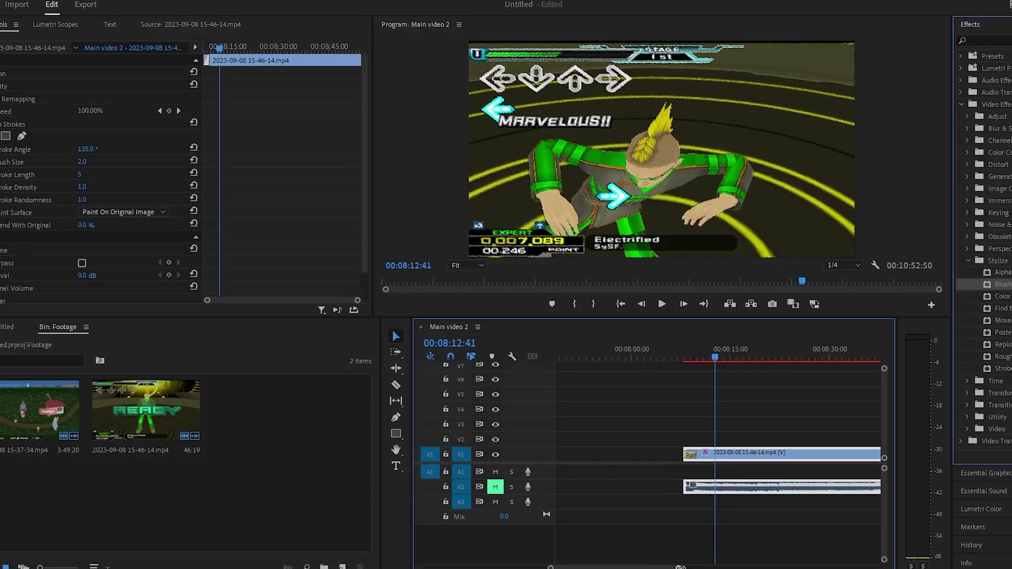
# Step: Preview the Brush Strokes effect by moving the playhead through the clip to 00:08:21:37
pyautogui.press('-')
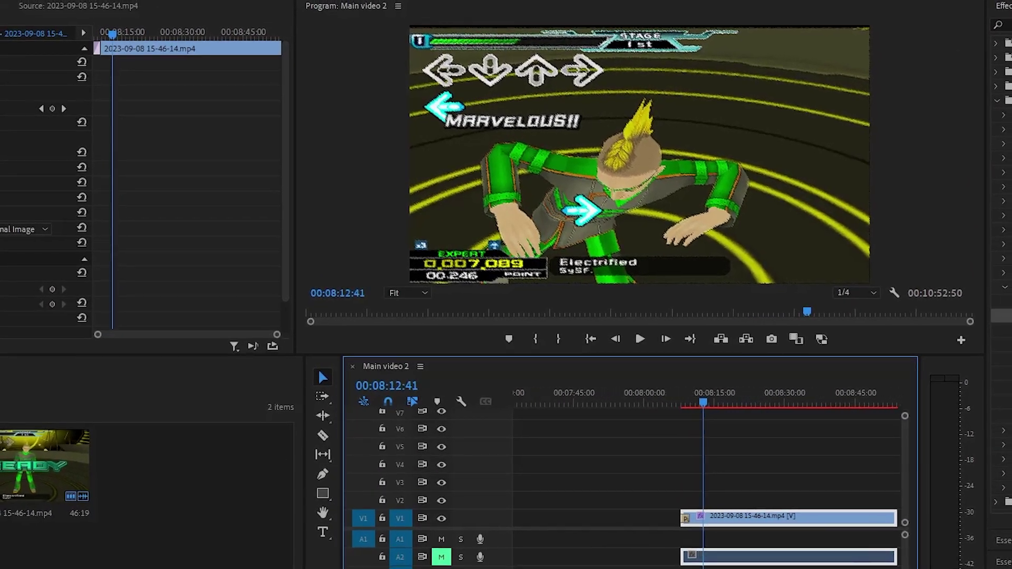
pyautogui.press('-')
pyautogui.press('-')
pyautogui.press('-')
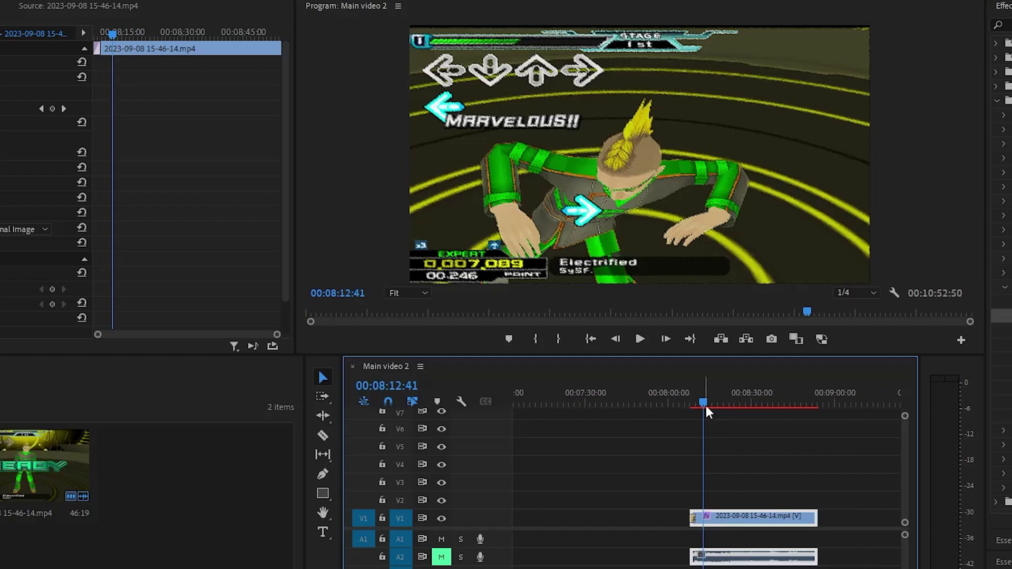
pyautogui.moveTo(705, 407); pyautogui.dragTo(728, 405)
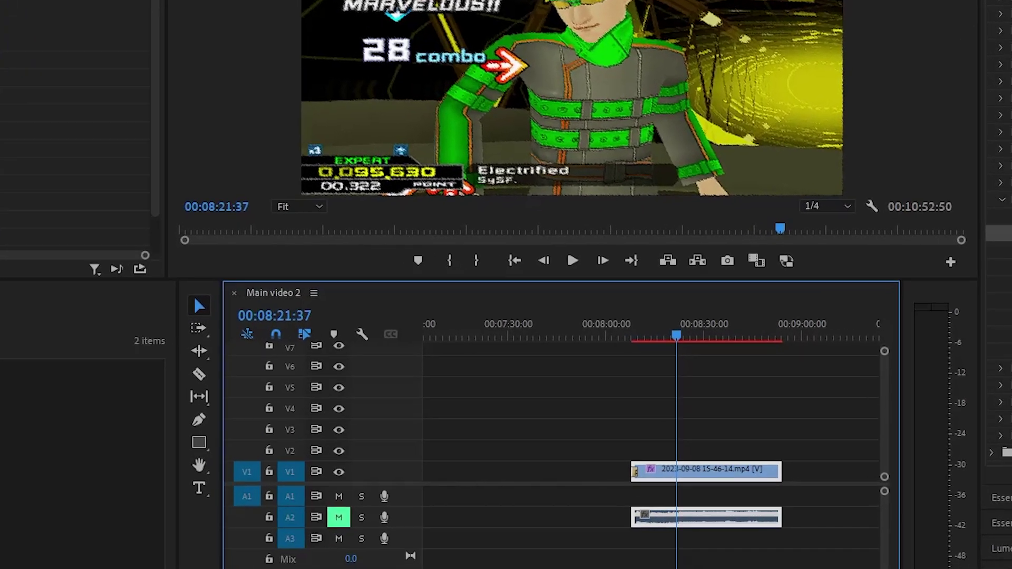
# Step: Move the last clip and its audio earlier on the timeline so that it ends at about 00:10:06:31
pyautogui.scroll(-5, 731, 406)
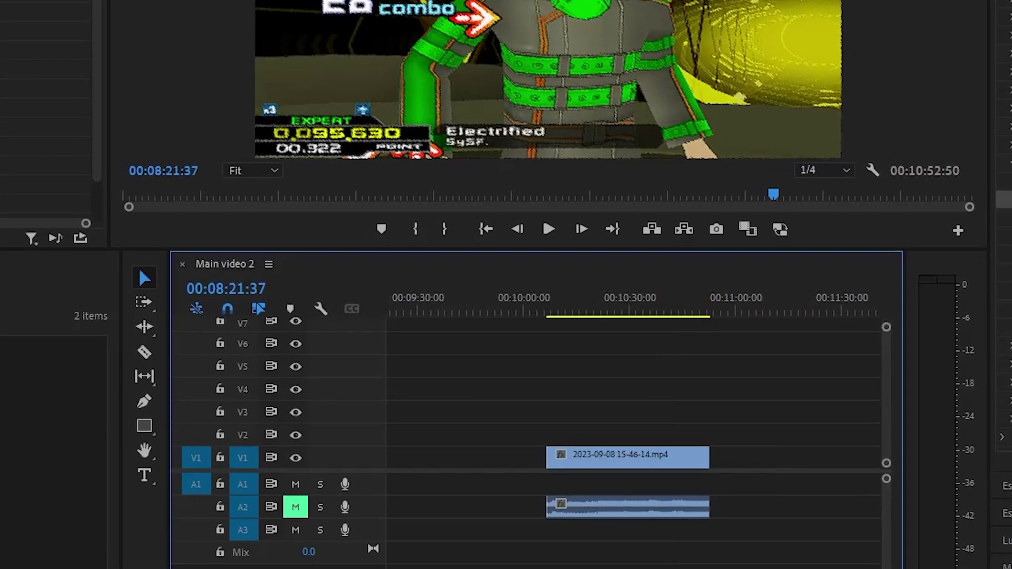
pyautogui.press('\\')
pyautogui.press('=')
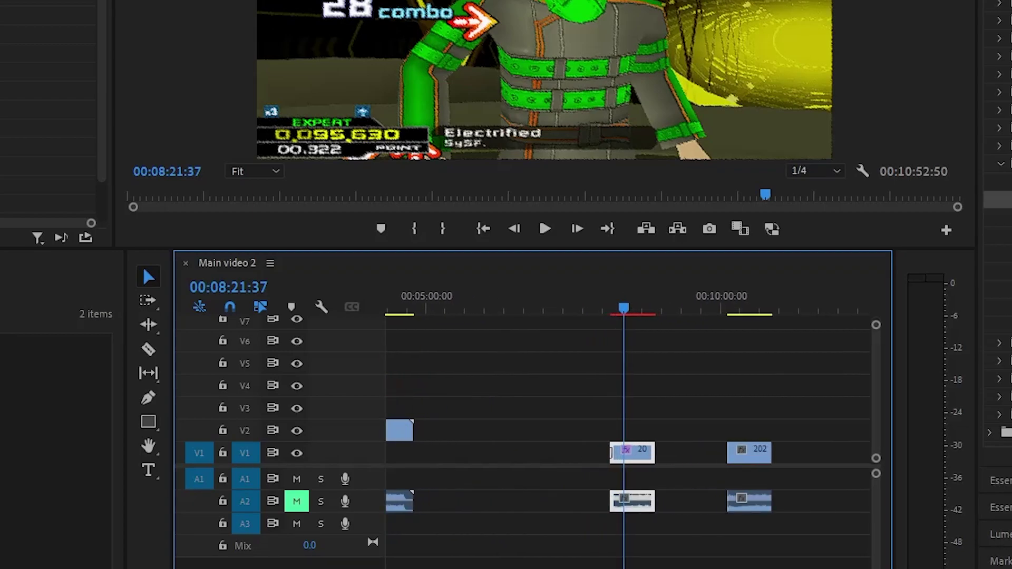
pyautogui.moveTo(724, 390); pyautogui.dragTo(705, 506)
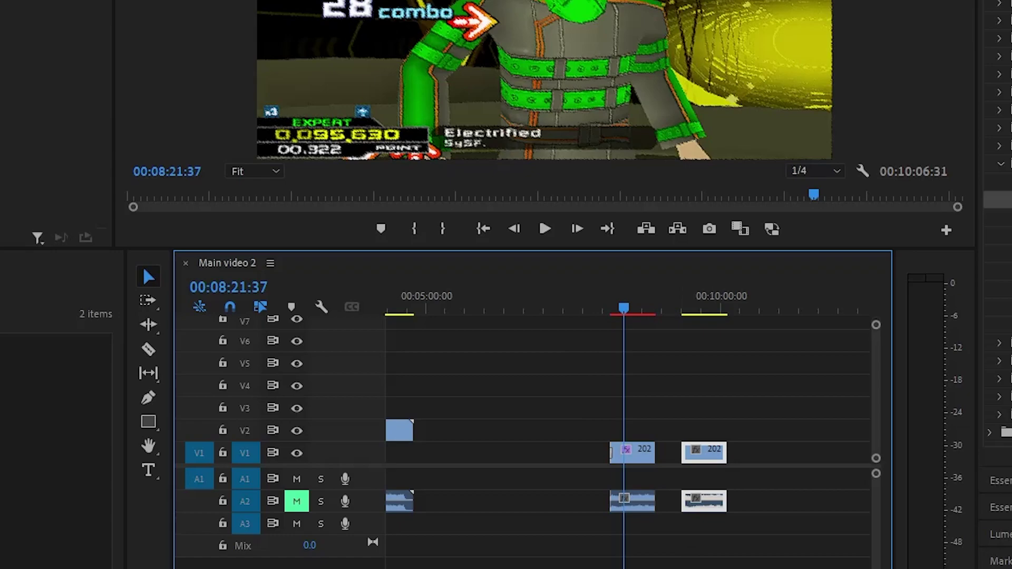
# Step: Play the Brush Strokes clip from near its start, stop at about 00:08:21:53 and select the clip at the playhead
pyautogui.press('=')
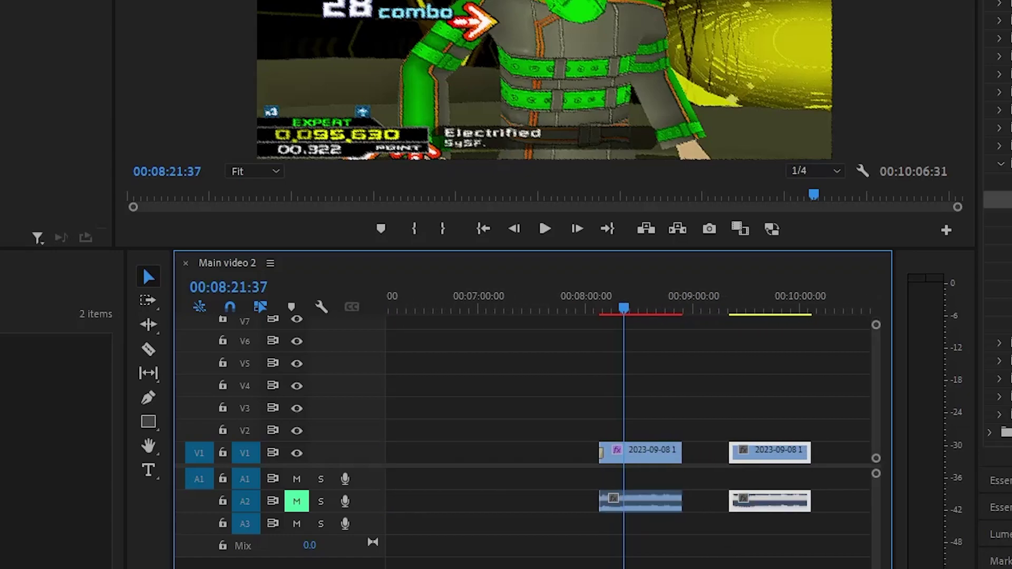
pyautogui.press('=')
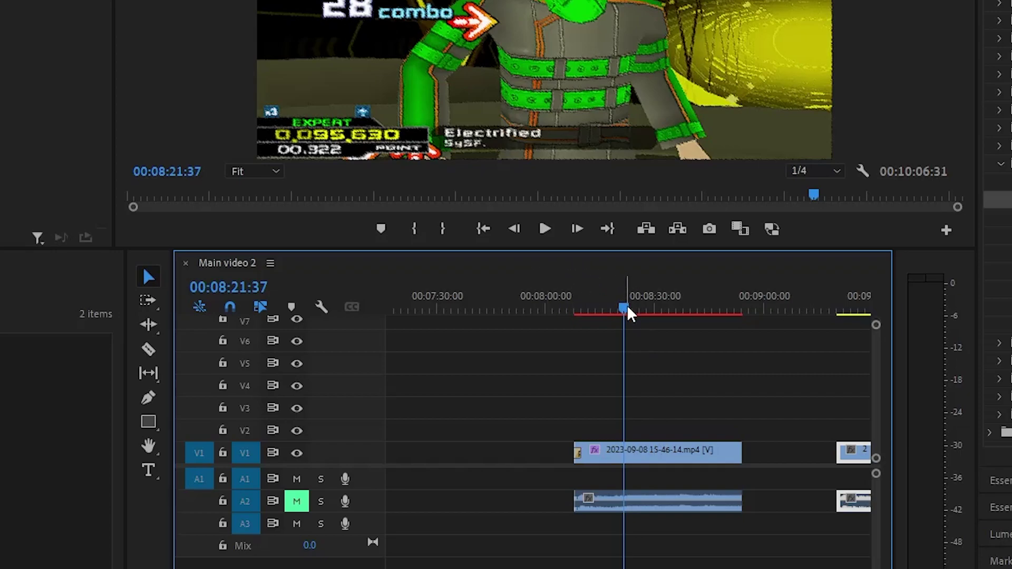
pyautogui.moveTo(627, 307); pyautogui.dragTo(578, 308)
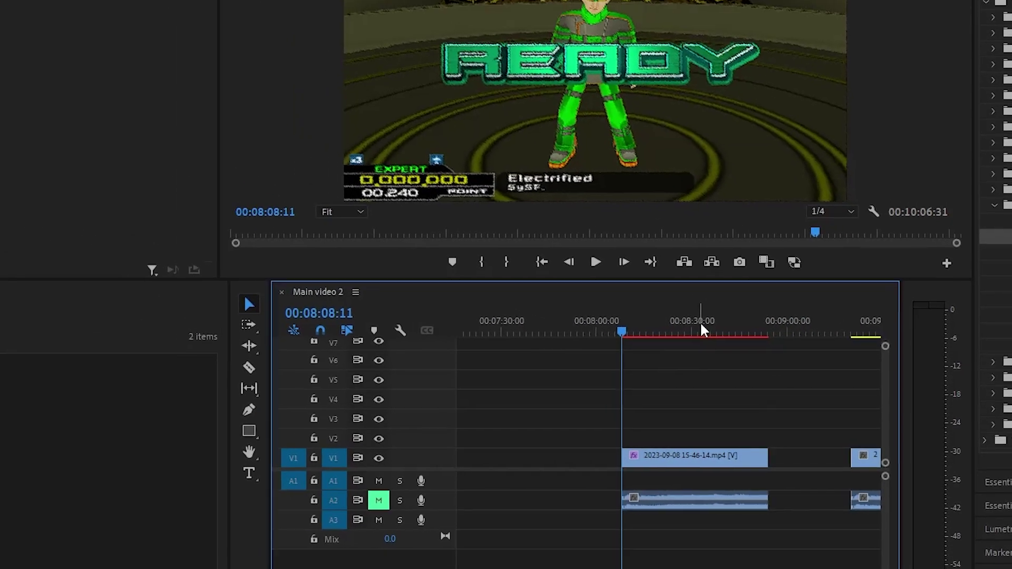
pyautogui.click(677, 321)
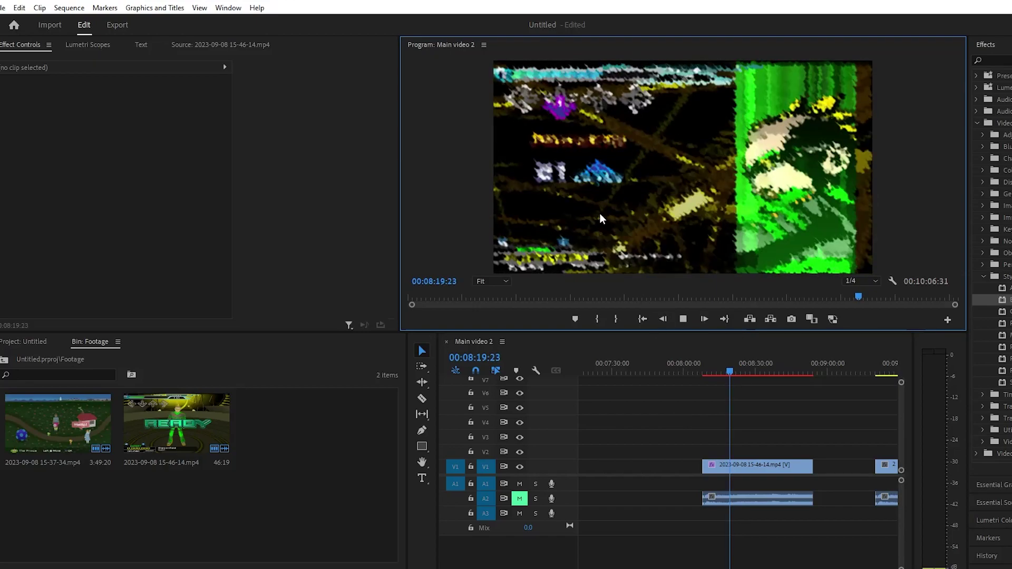
pyautogui.press('space')
pyautogui.press('d')
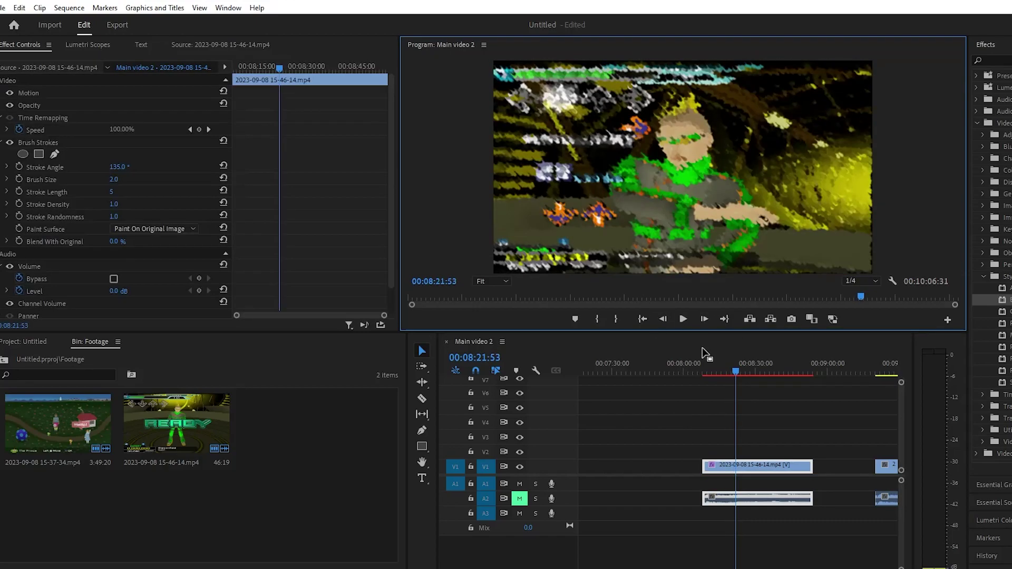
# Step: Mark the whole Brush Strokes clip with an In point at 00:08:07:56 and an Out point at 00:08:53:32
pyautogui.click(702, 368)
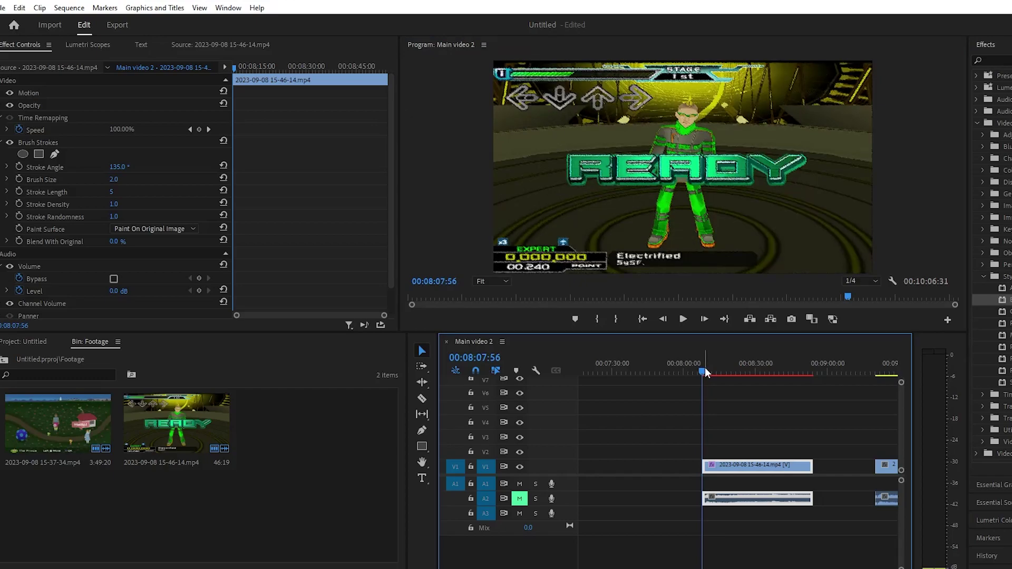
pyautogui.press('i')
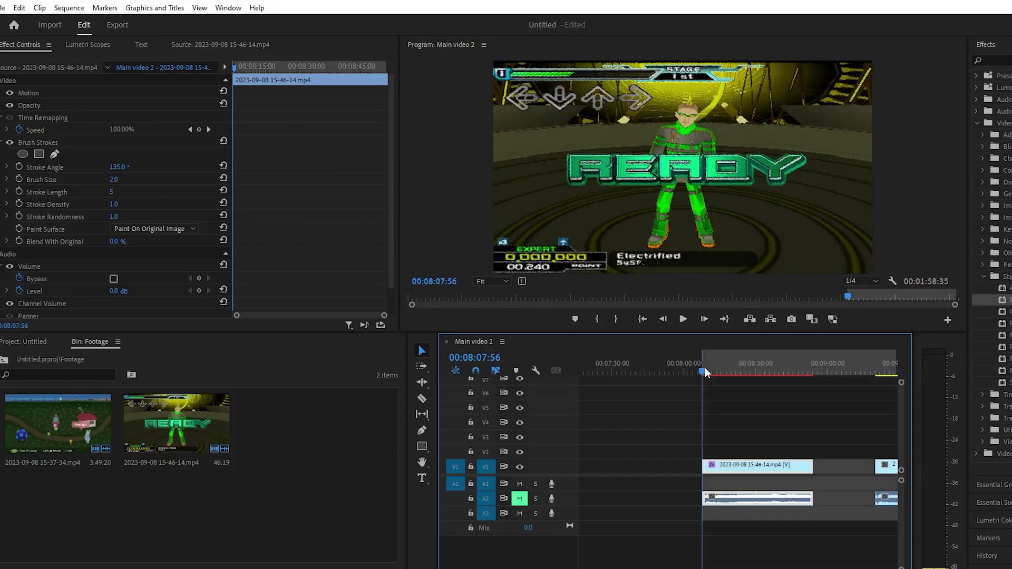
pyautogui.click(812, 372)
pyautogui.press('o')
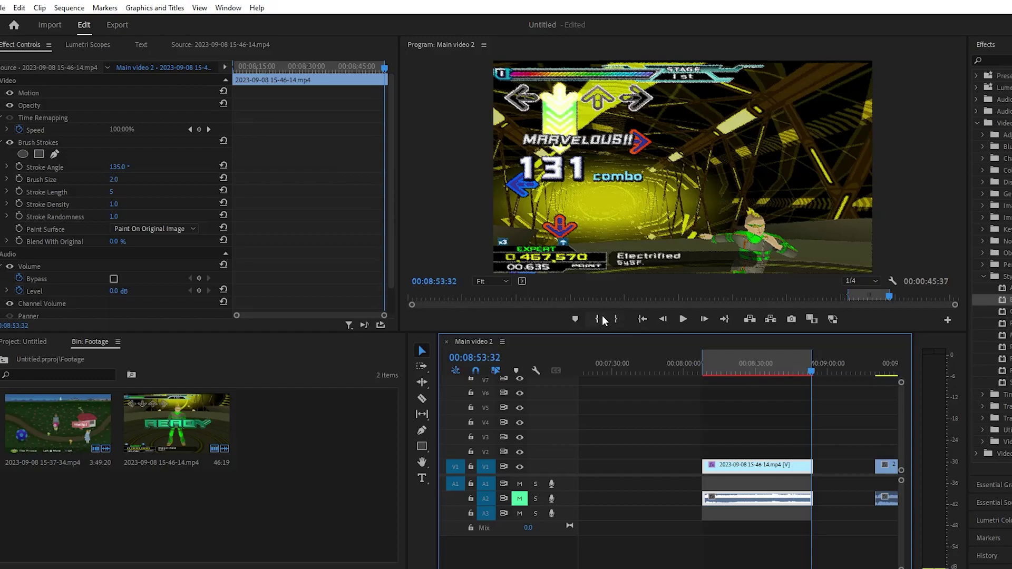
# Step: Try to render the effects between the sequence's In and Out points
pyautogui.click(36, 7)
pyautogui.moveTo(69, 7)
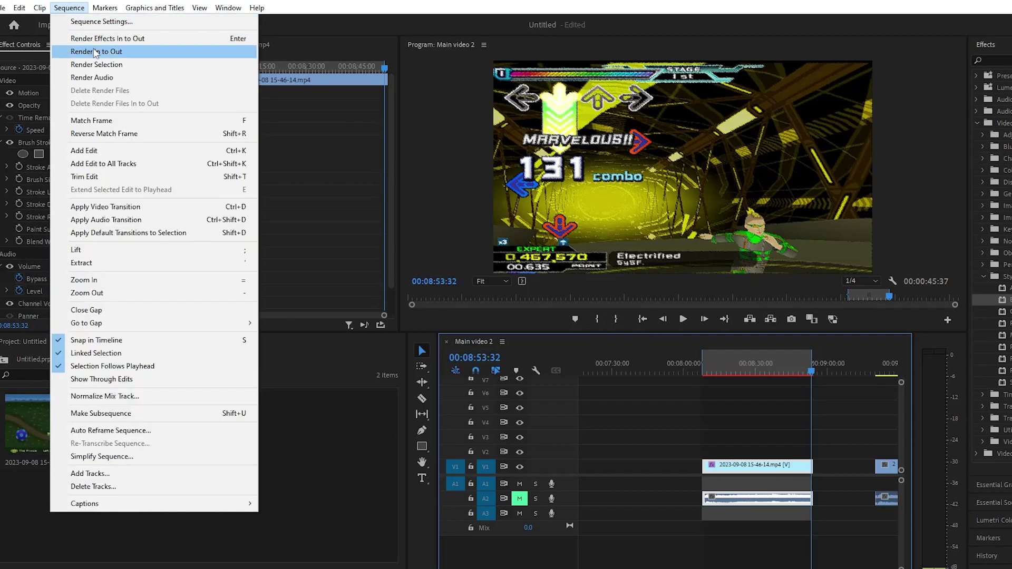
pyautogui.click(108, 41)
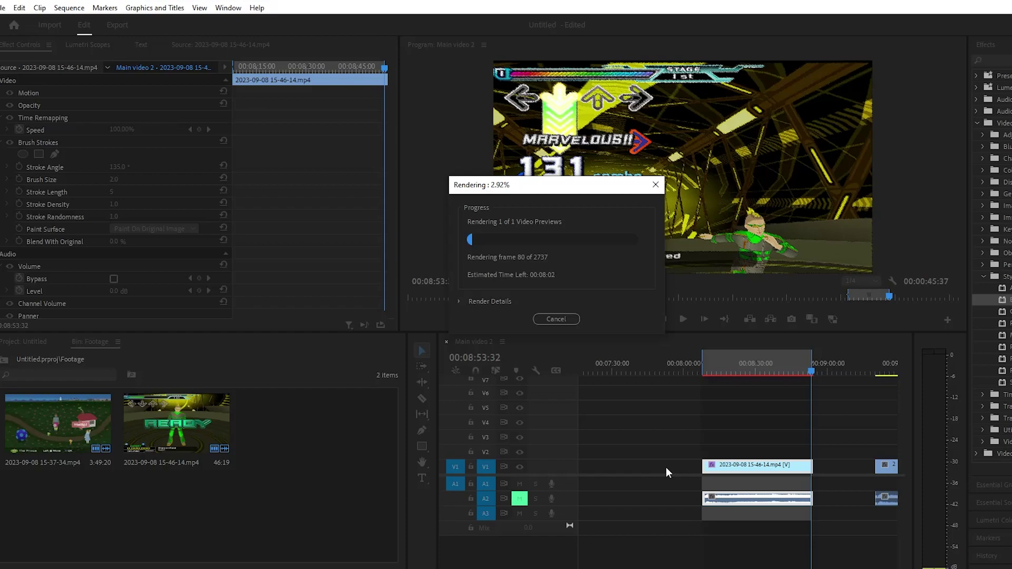
pyautogui.press('Escape')
# Step: Shorten the marked range with an Out point at 00:08:15:49, render it and return the playhead to 00:08:08:44
pyautogui.click(729, 369)
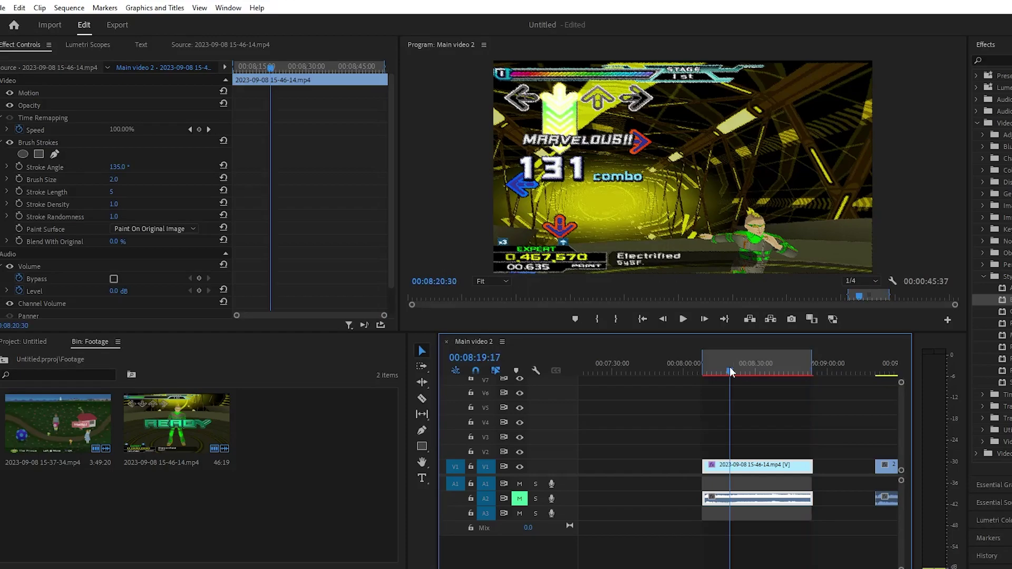
pyautogui.moveTo(730, 369); pyautogui.dragTo(723, 368)
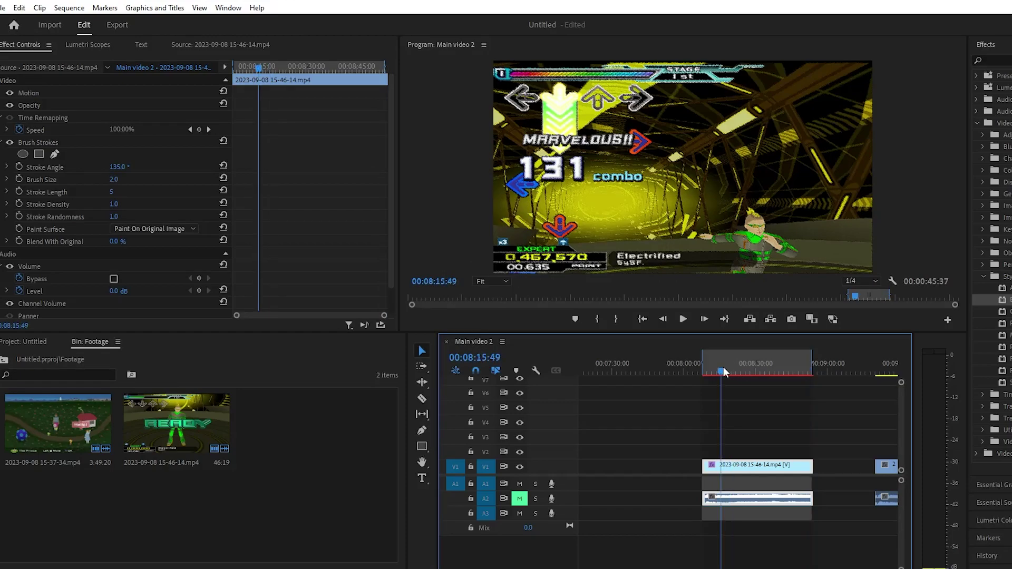
pyautogui.press('o')
pyautogui.press('=')
pyautogui.moveTo(723, 366)
pyautogui.mouseDown()
pyautogui.moveTo(748, 374)
pyautogui.moveTo(732, 374)
pyautogui.mouseUp()
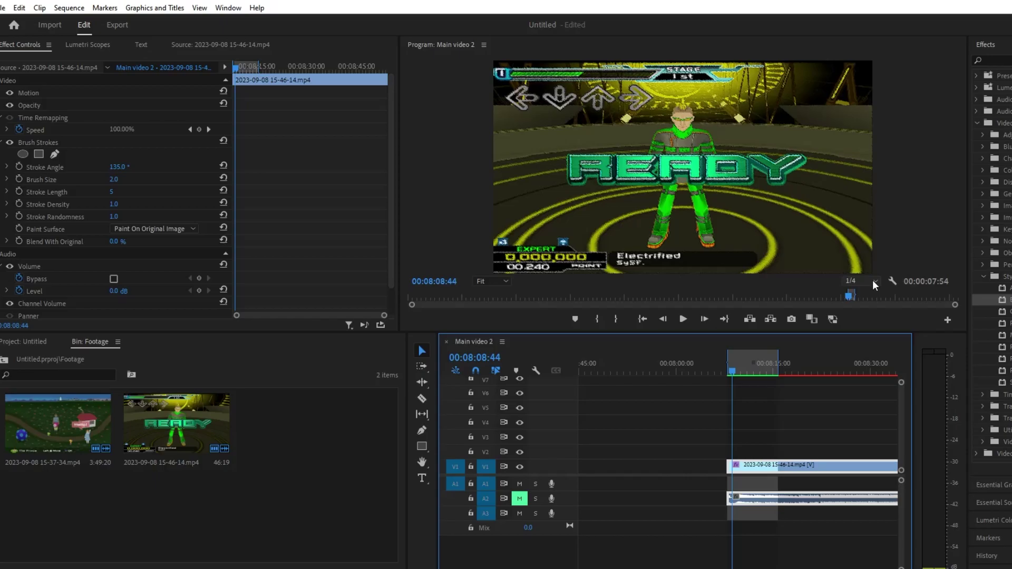
# Step: Open the export settings for the sequence and name the output file MV 1
pyautogui.hotkey('ctrl', 'm')
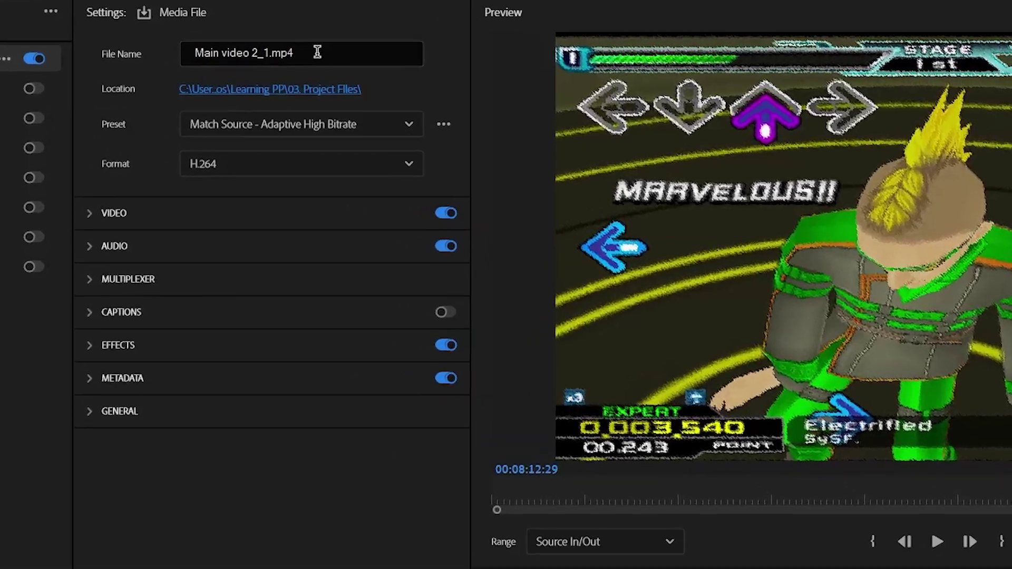
pyautogui.click(343, 49)
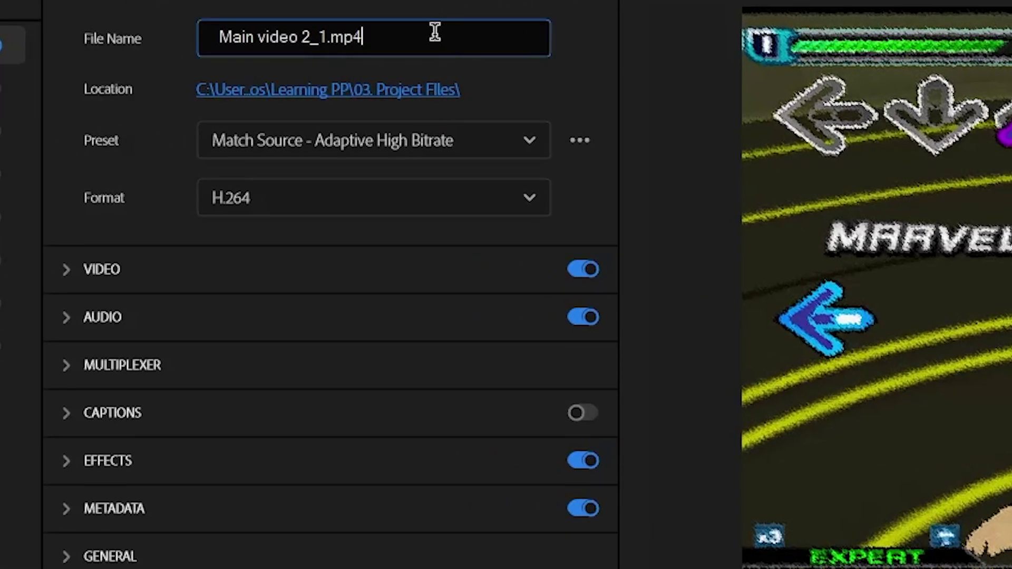
pyautogui.moveTo(435, 32); pyautogui.dragTo(198, 29)
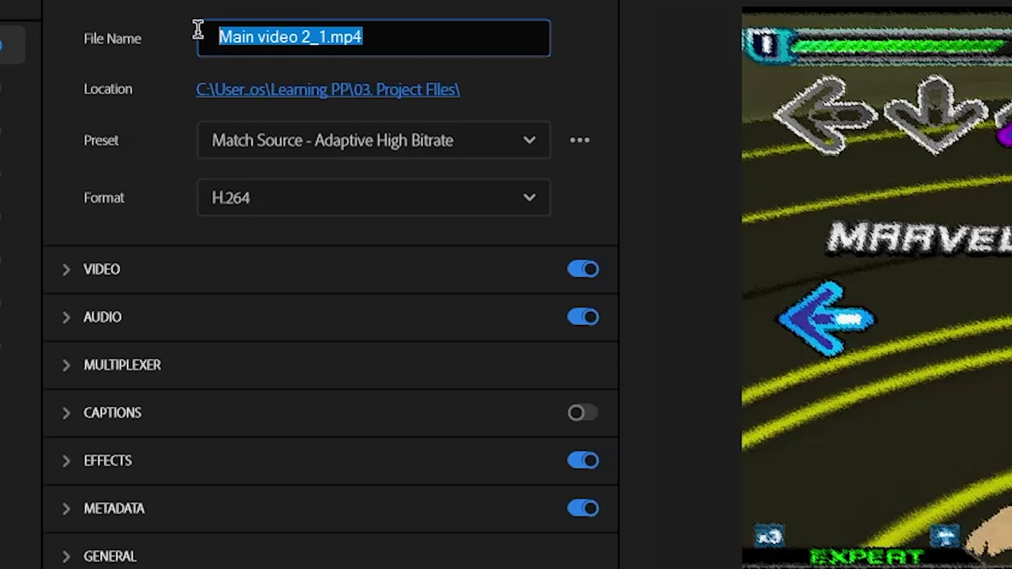
pyautogui.press('BackSpace')
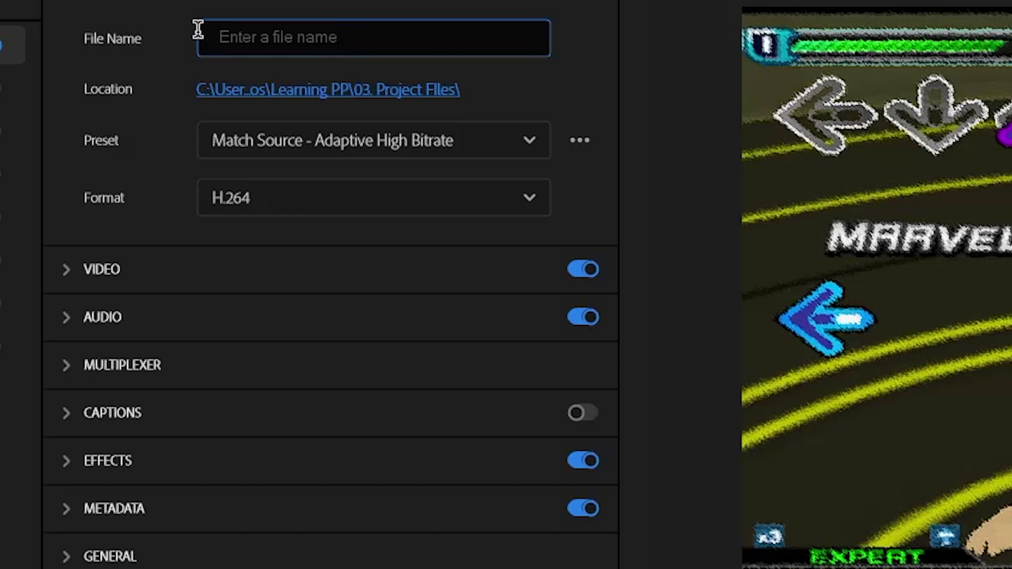
pyautogui.write('MV 1')
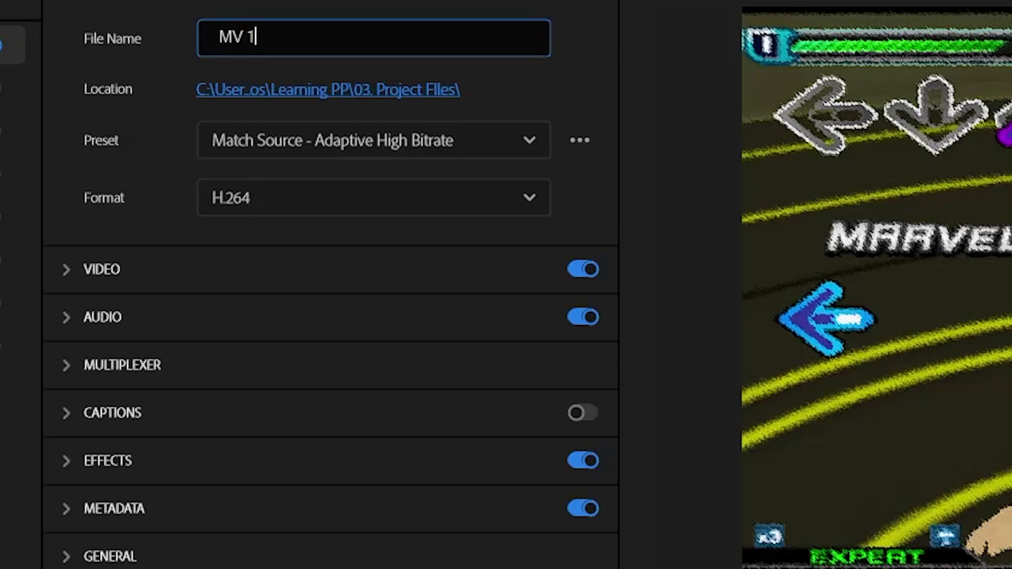
# Step: Set the export location to the 04. Exports folder inside Learning PP
pyautogui.click(310, 89)
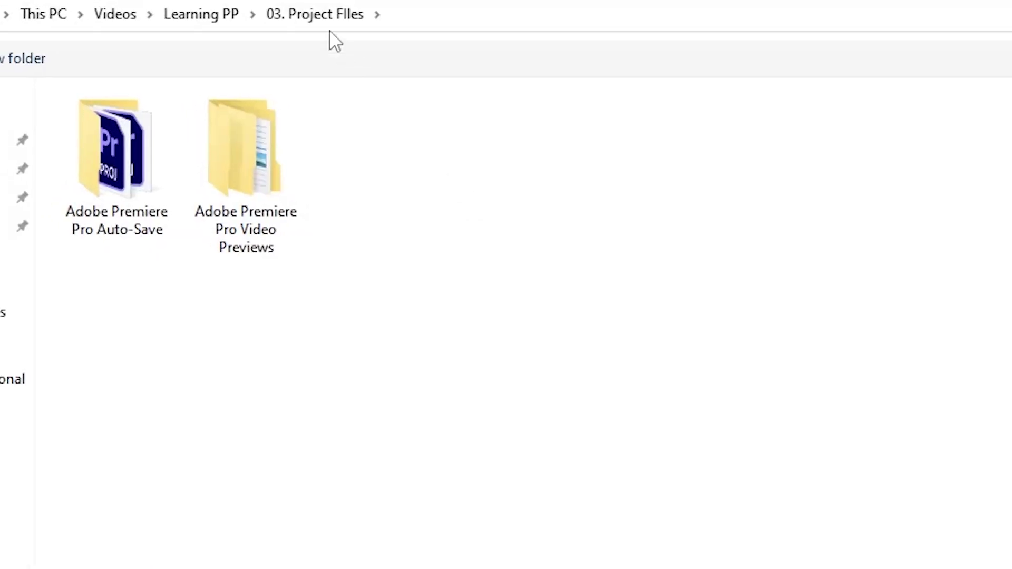
pyautogui.click(211, 14)
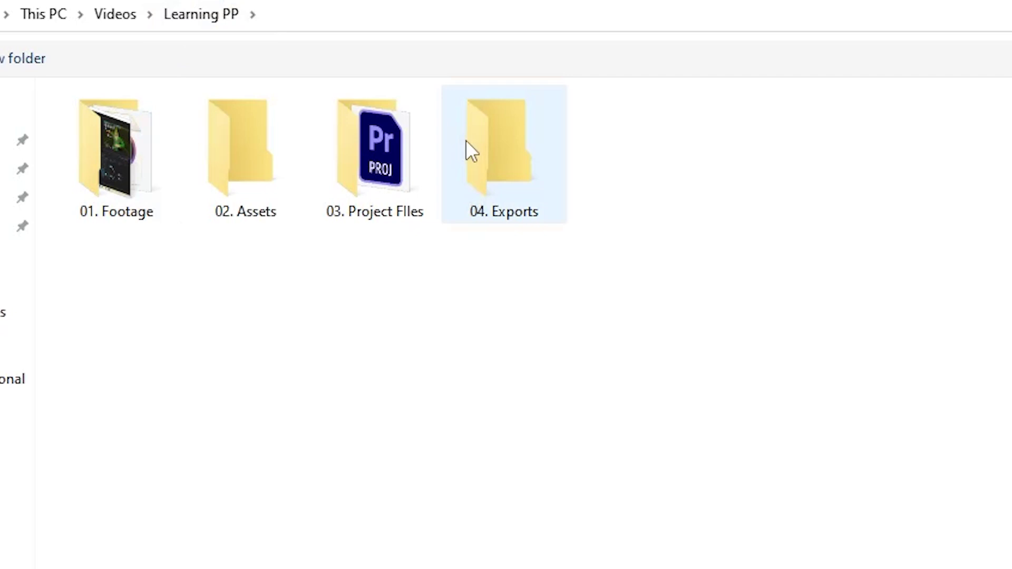
pyautogui.click(477, 169)
pyautogui.doubleClick(477, 169)
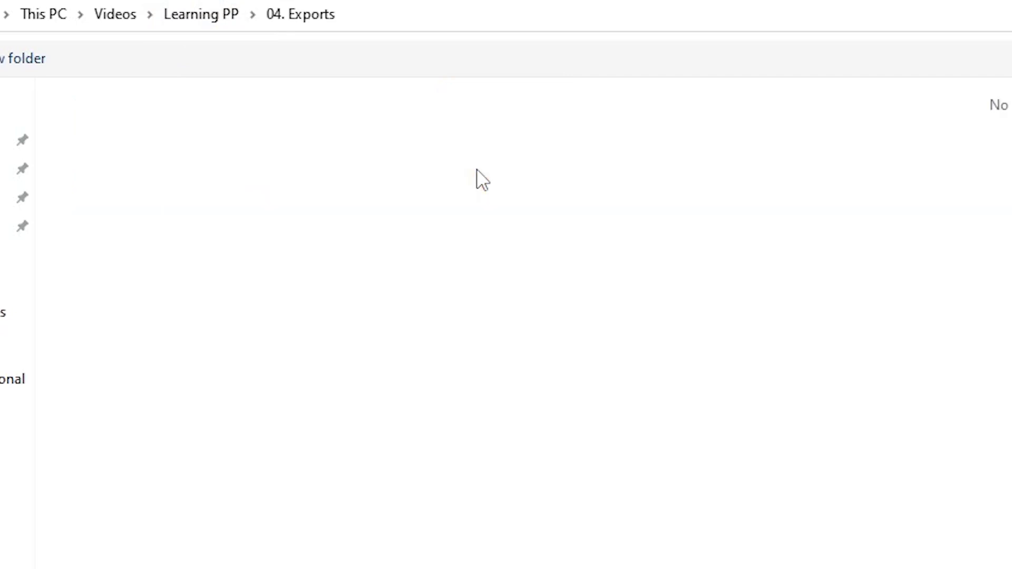
pyautogui.click(980, 553)
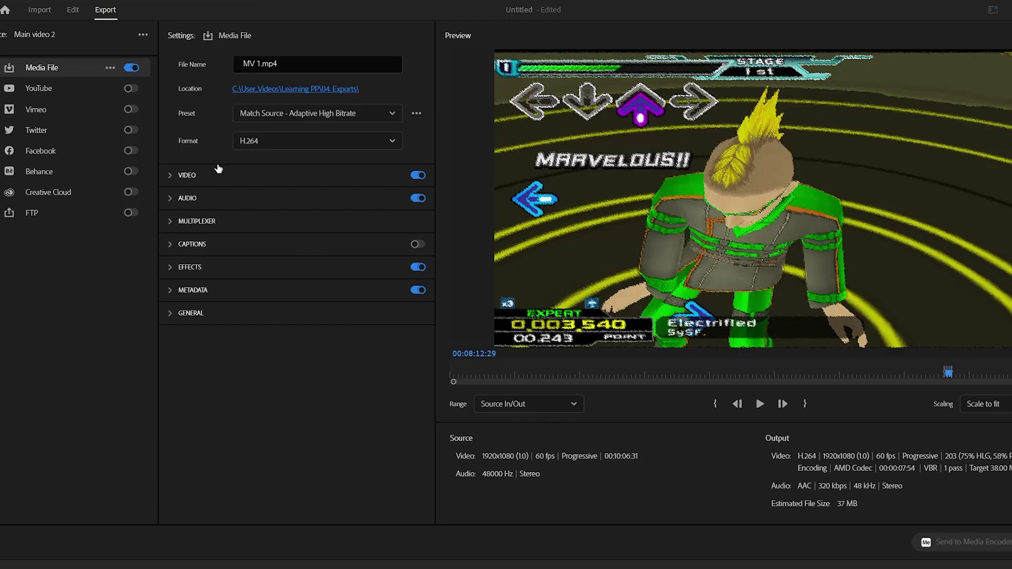
# Step: Expand the video export settings, unlink the frame rate from the source and look through the available frame rates
pyautogui.click(182, 176)
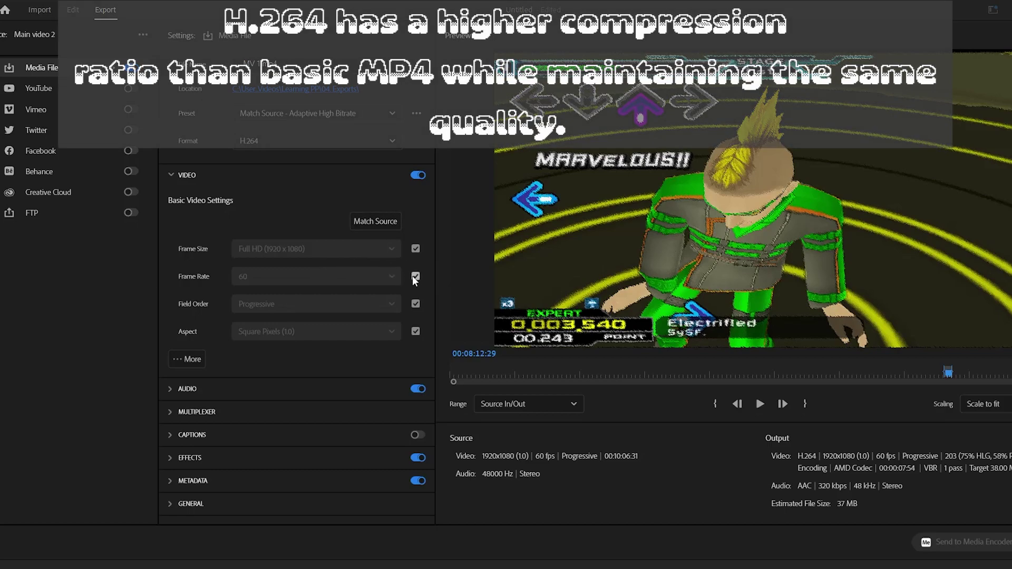
pyautogui.click(414, 276)
pyautogui.click(305, 277)
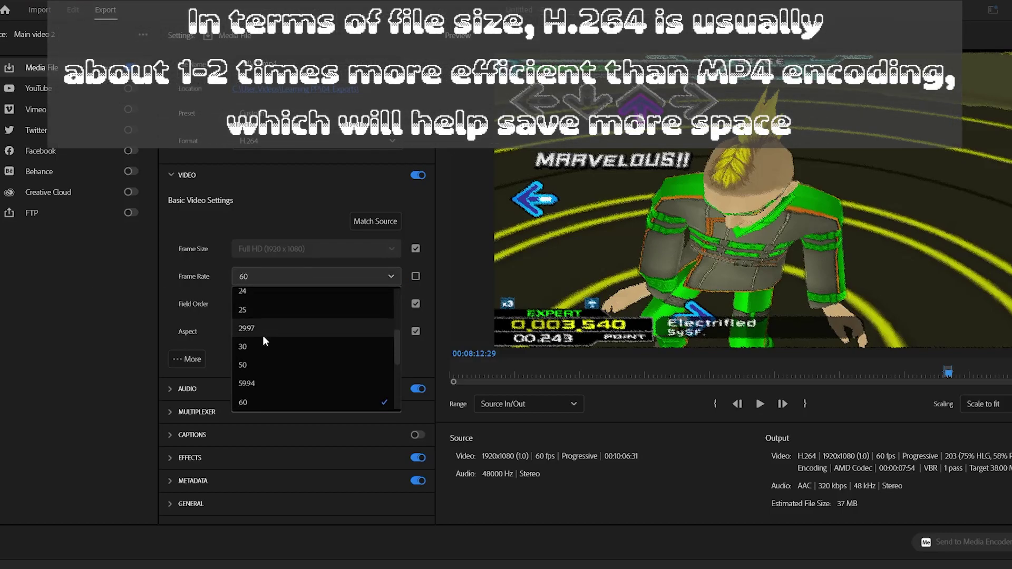
pyautogui.scroll(1, 396, 288)
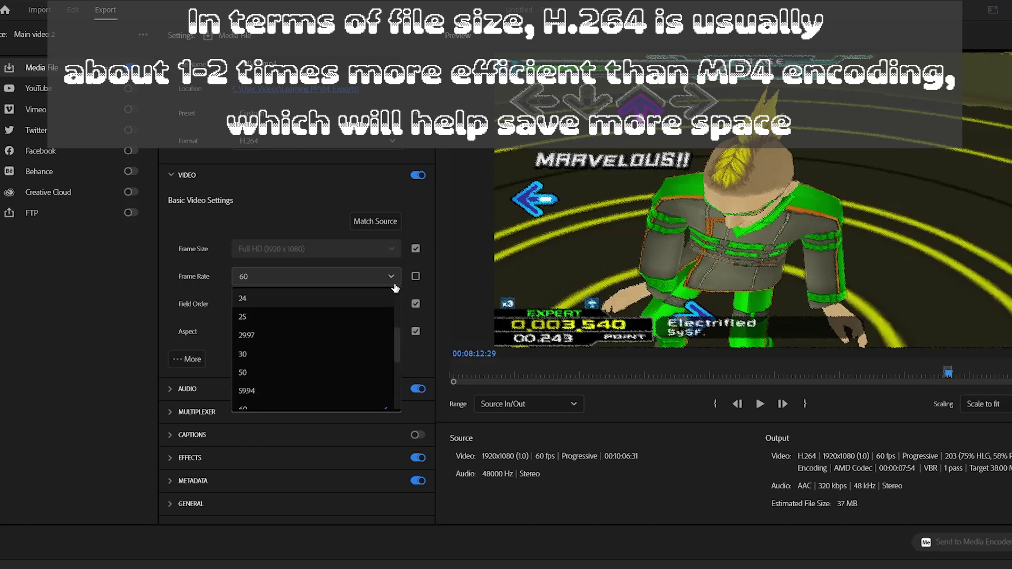
pyautogui.scroll(-2, 295, 358)
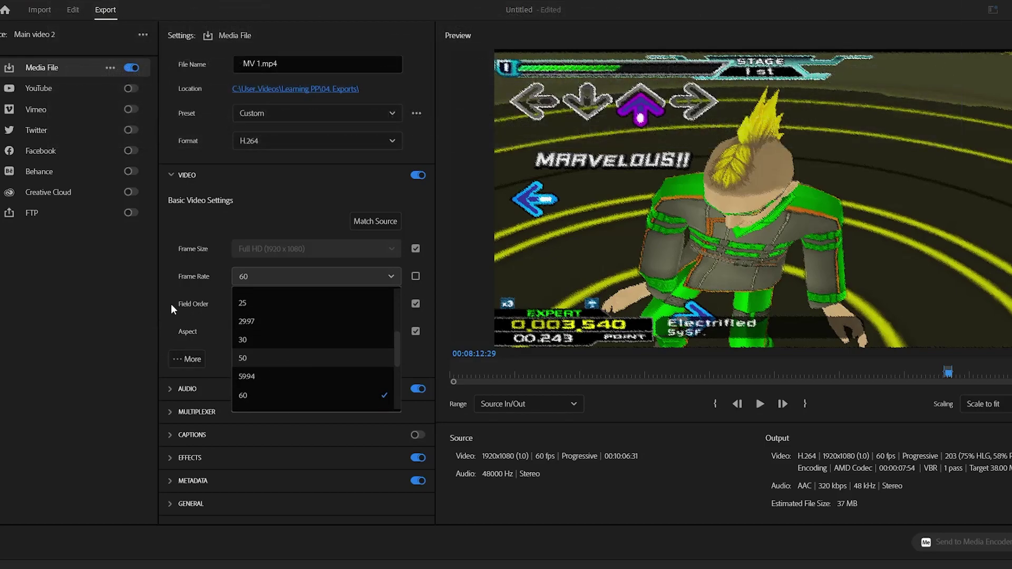
pyautogui.click(172, 309)
# Step: Reveal the additional video settings and examine the render, encoding and bitrate options
pyautogui.click(188, 359)
pyautogui.scroll(-1, 195, 337)
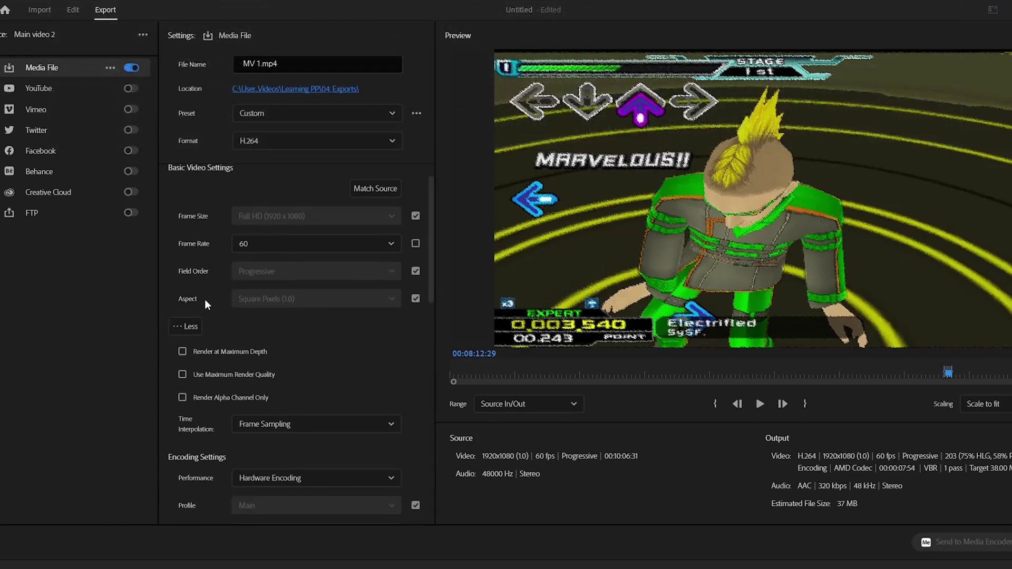
pyautogui.scroll(-5, 295, 295)
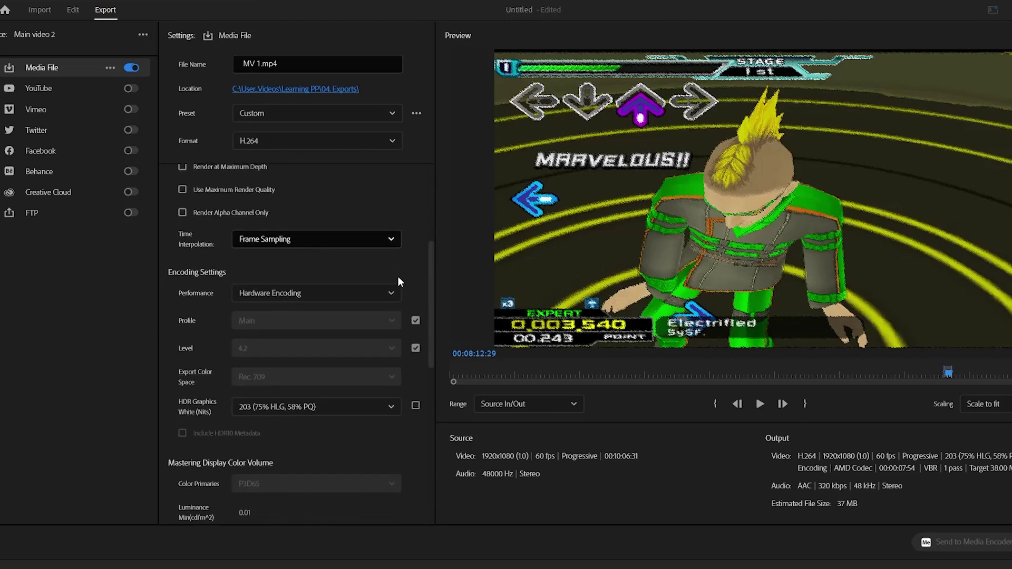
pyautogui.scroll(-3, 401, 281)
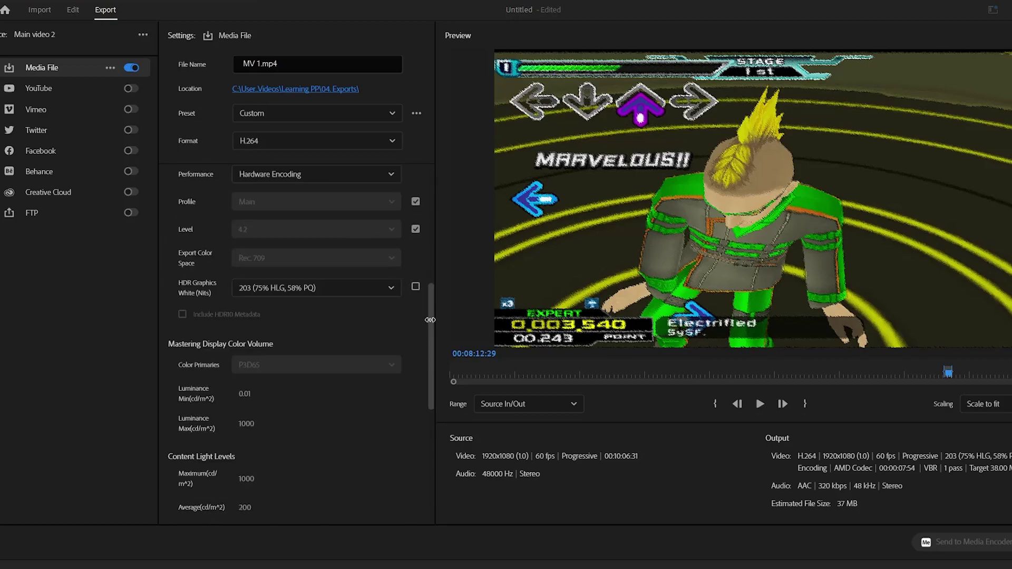
pyautogui.moveTo(430, 320); pyautogui.dragTo(412, 385)
pyautogui.scroll(-2, 411, 385)
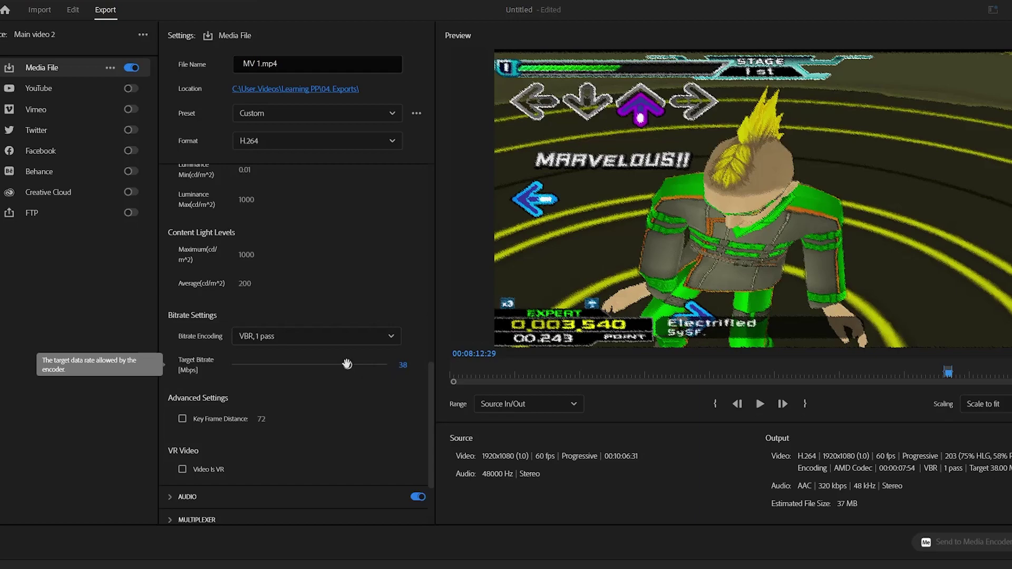
# Step: Try target bitrates of 50 and 25.55 Mbps before setting the value to 30 Mbps
pyautogui.moveTo(347, 365); pyautogui.dragTo(394, 424)
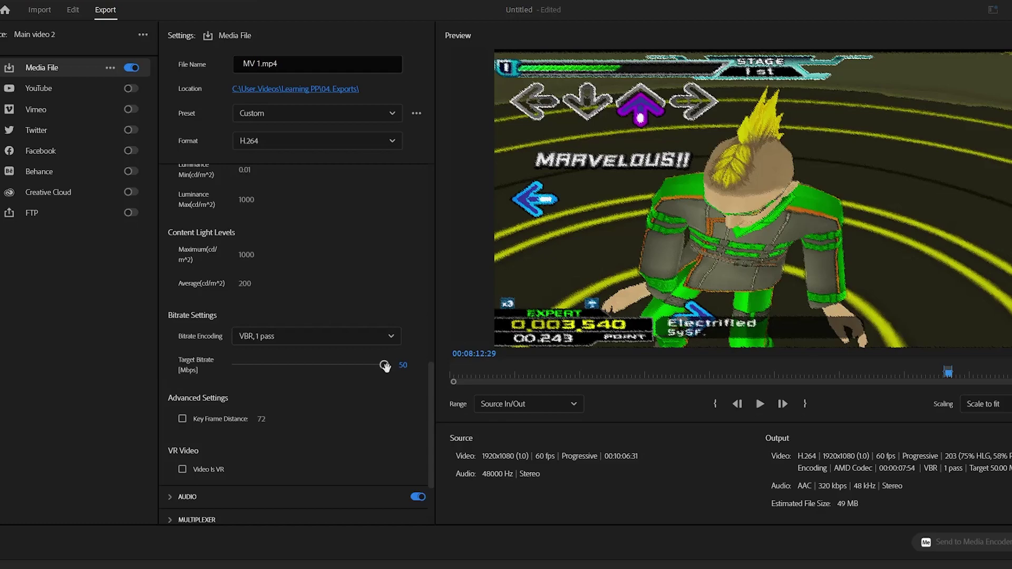
pyautogui.moveTo(384, 365); pyautogui.dragTo(311, 377)
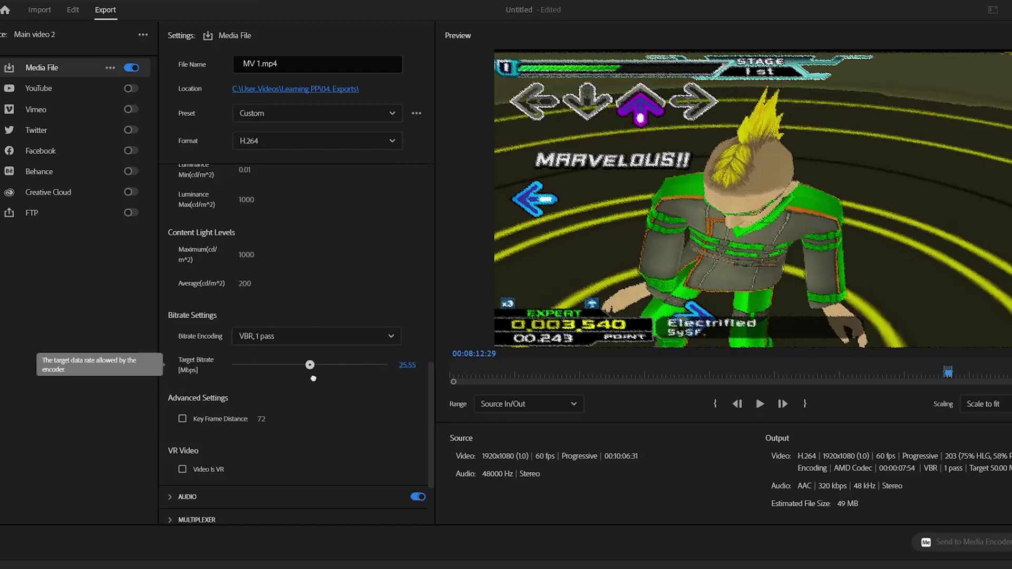
pyautogui.click(411, 359)
pyautogui.write('25.55')
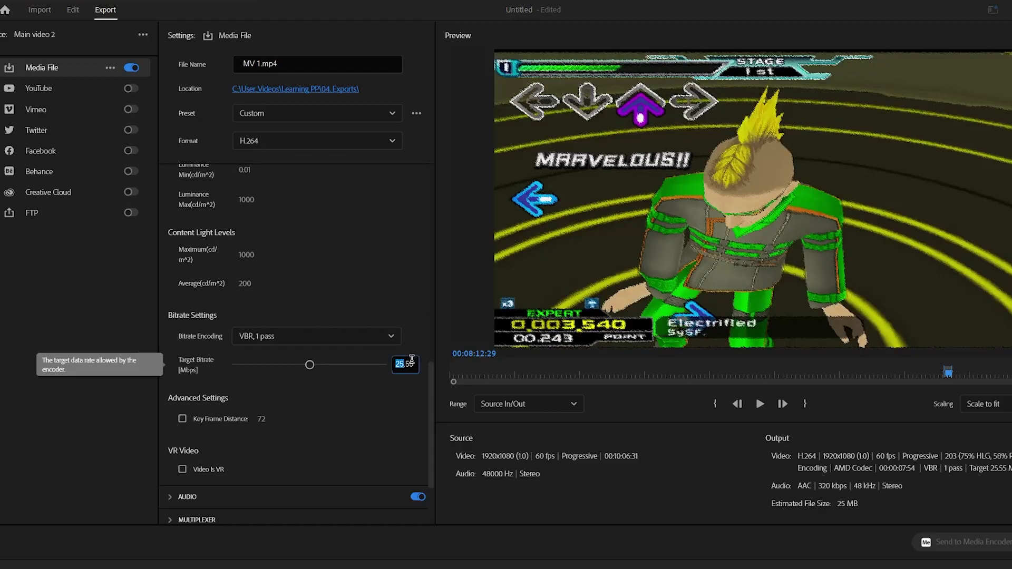
pyautogui.hotkey('ctrl', 'a')
pyautogui.write('30')
pyautogui.press('Return')
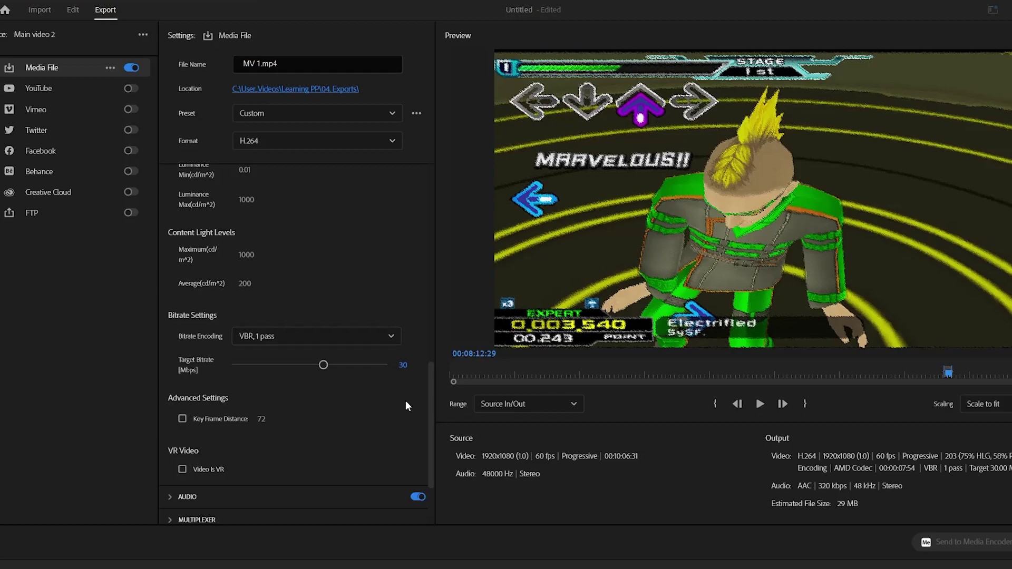
# Step: Set the target bitrate to 23.76 Mbps and choose VBR, 1 pass as the bitrate encoding
pyautogui.moveTo(323, 364); pyautogui.dragTo(205, 374)
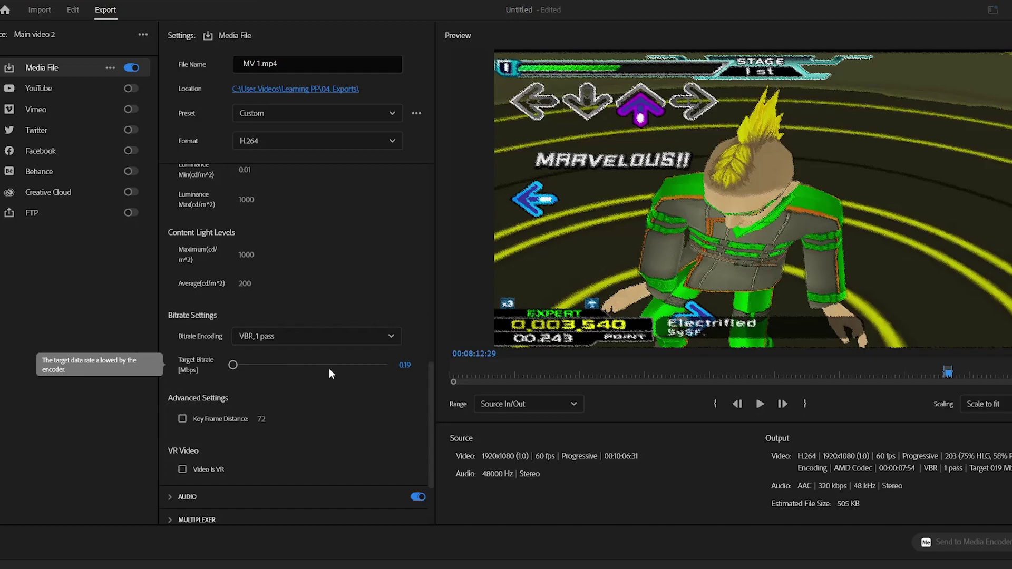
pyautogui.click(308, 366)
pyautogui.scroll(4, 388, 419)
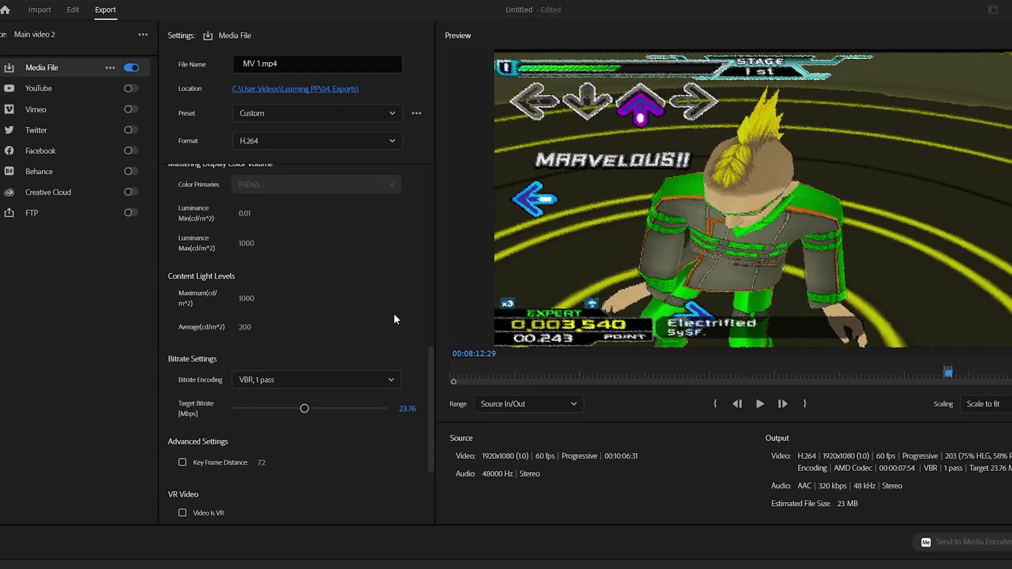
pyautogui.scroll(-2, 395, 302)
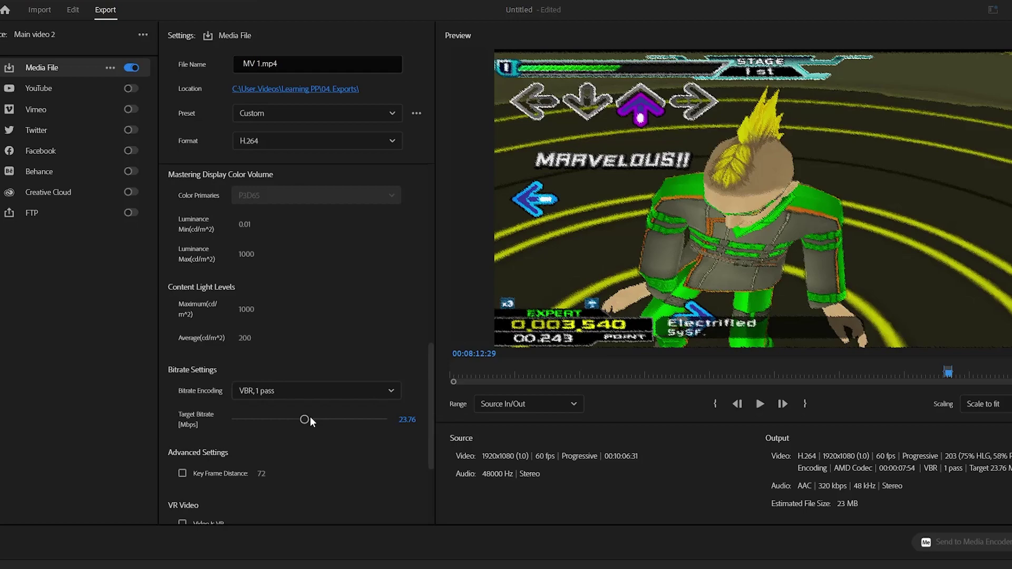
pyautogui.click(355, 395)
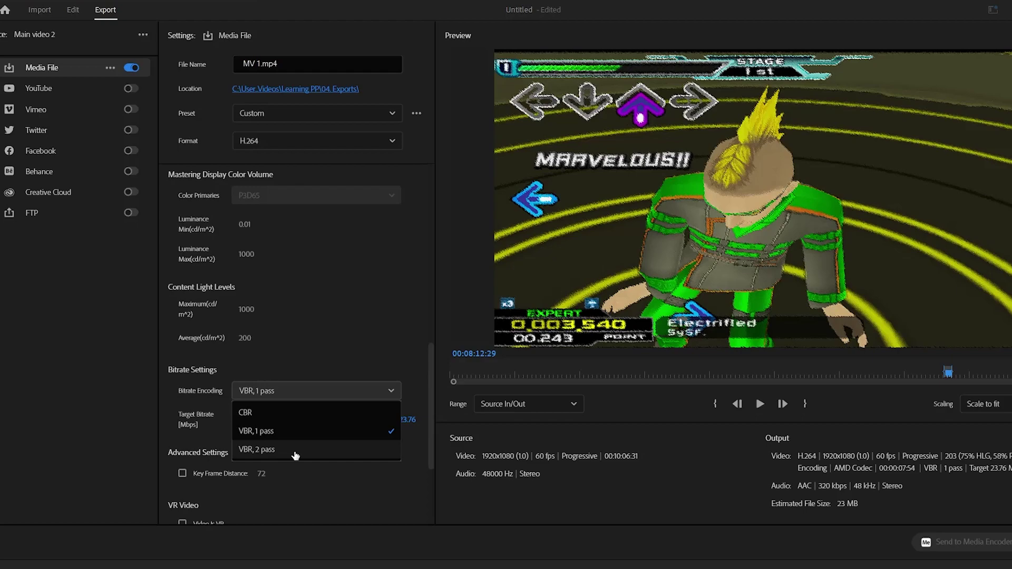
pyautogui.click(279, 433)
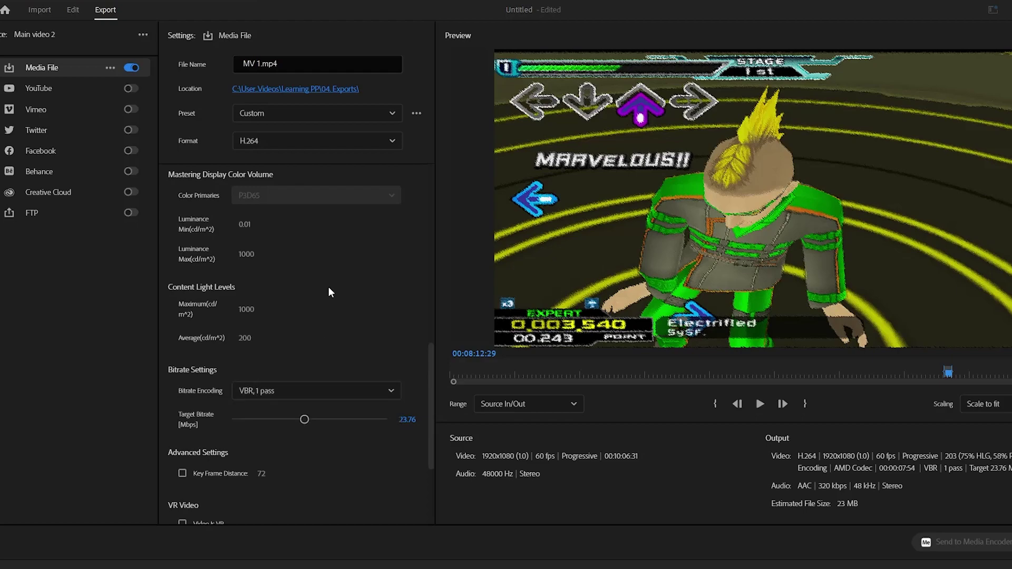
# Step: Examine the performance choices for hardware or software encoding and review the remaining video export settings
pyautogui.scroll(2, 332, 293)
pyautogui.scroll(10, 337, 292)
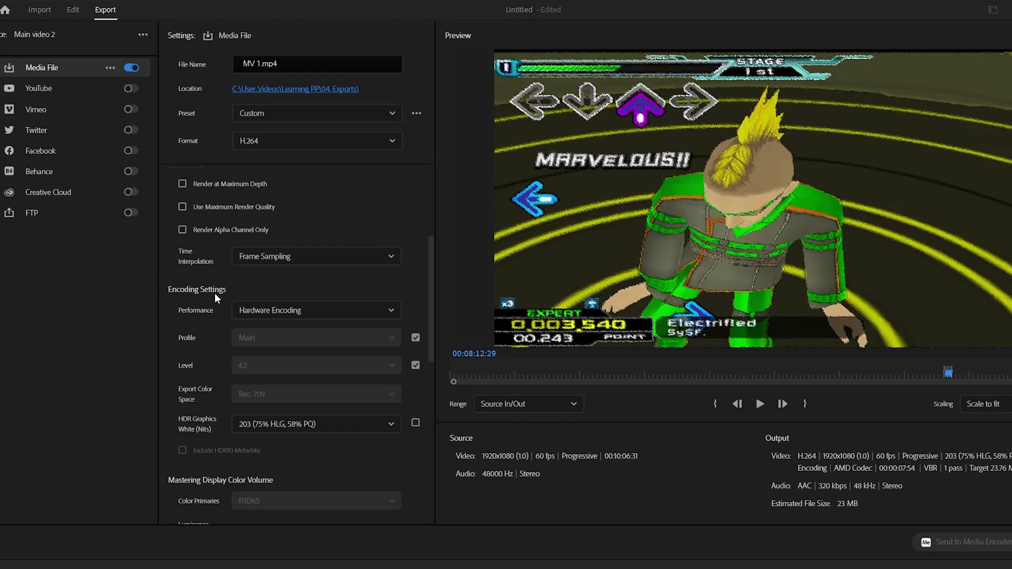
pyautogui.click(302, 313)
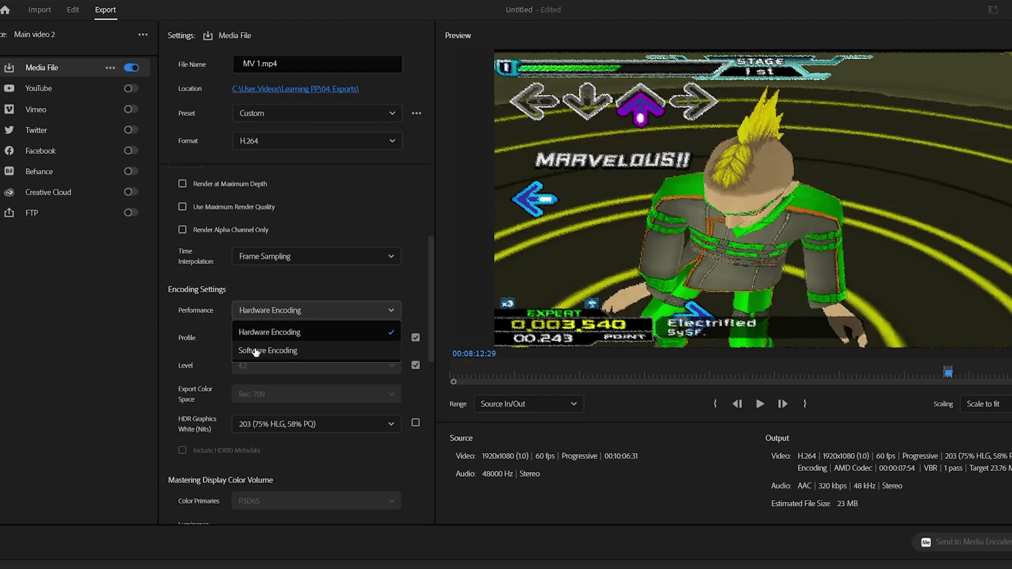
pyautogui.click(171, 291)
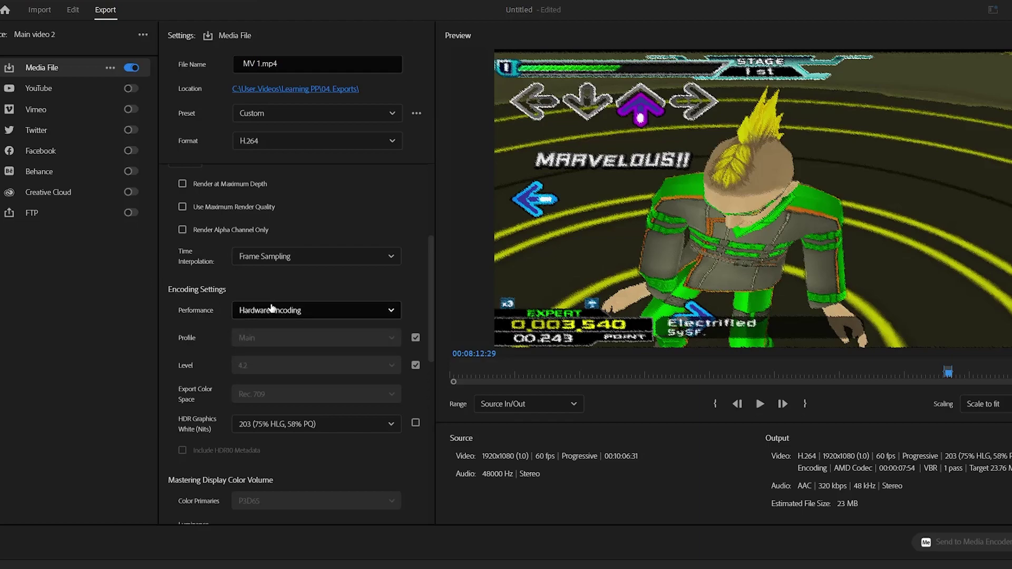
pyautogui.click(333, 316)
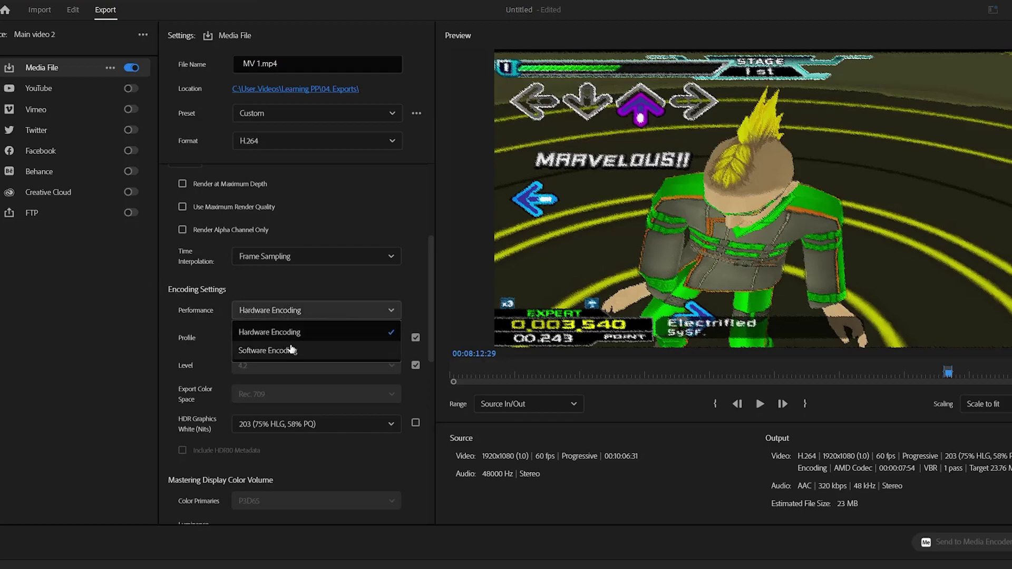
pyautogui.click(183, 289)
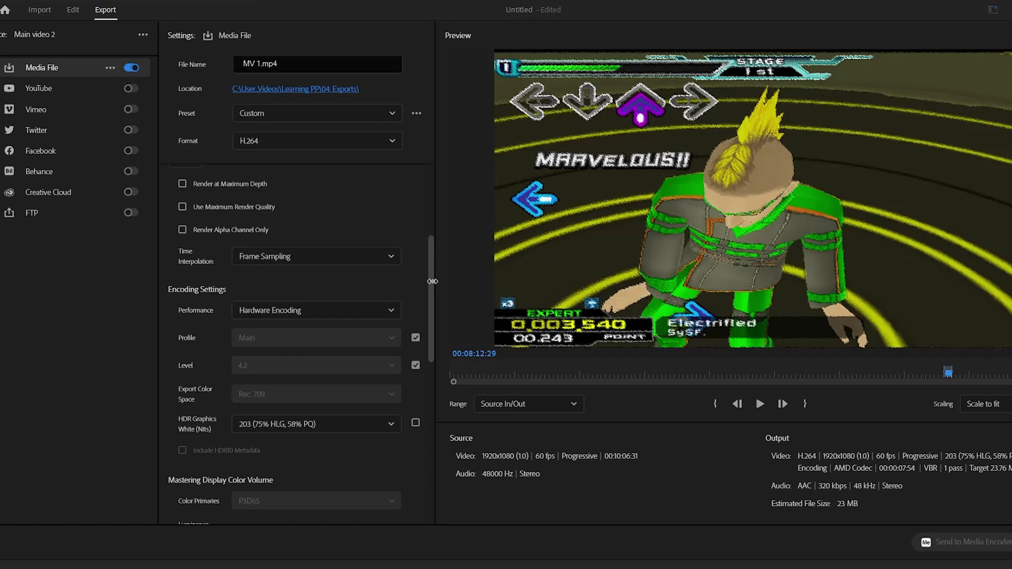
pyautogui.scroll(-10, 421, 369)
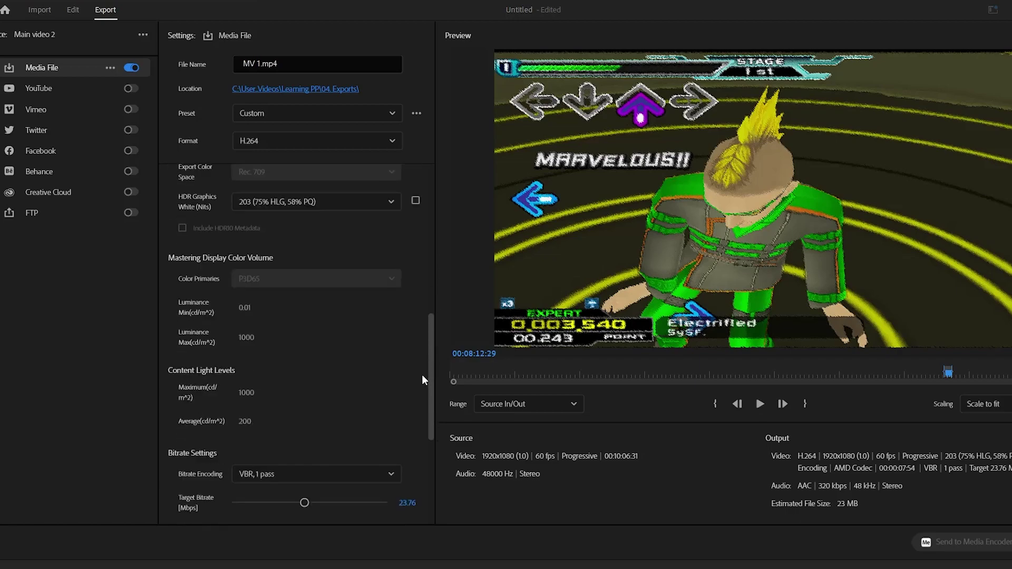
pyautogui.scroll(-1, 413, 487)
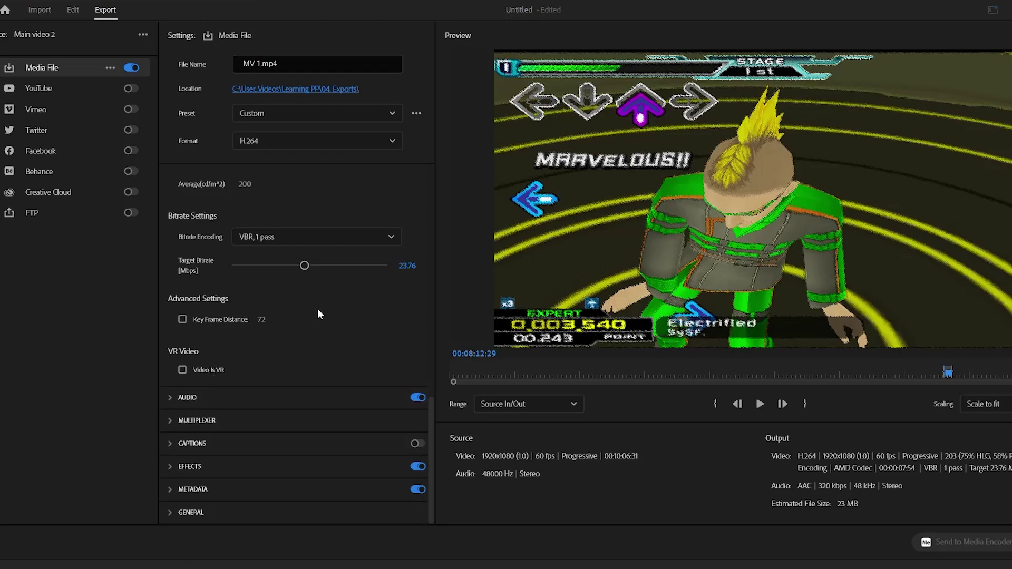
pyautogui.moveTo(431, 422); pyautogui.dragTo(463, 149)
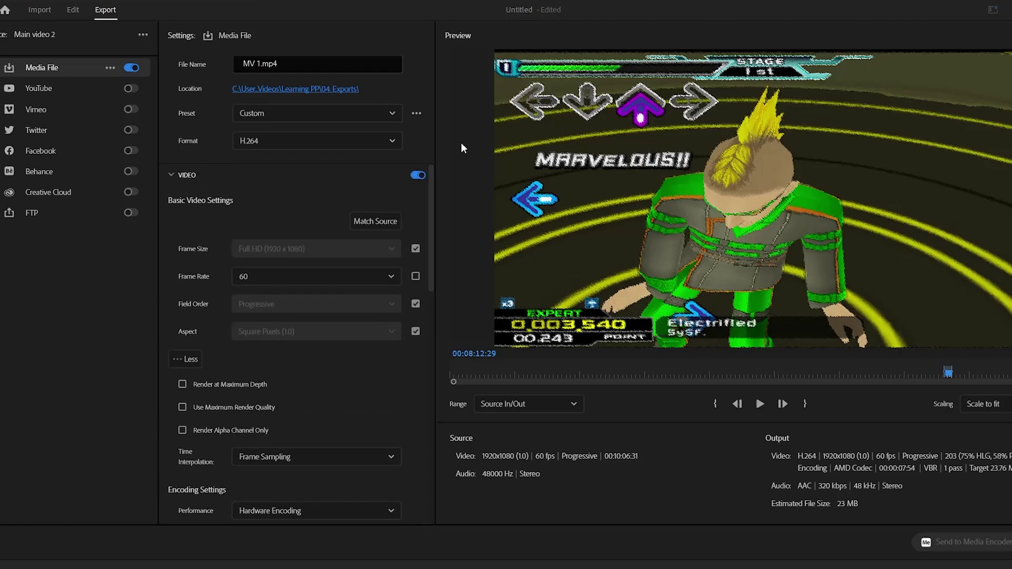